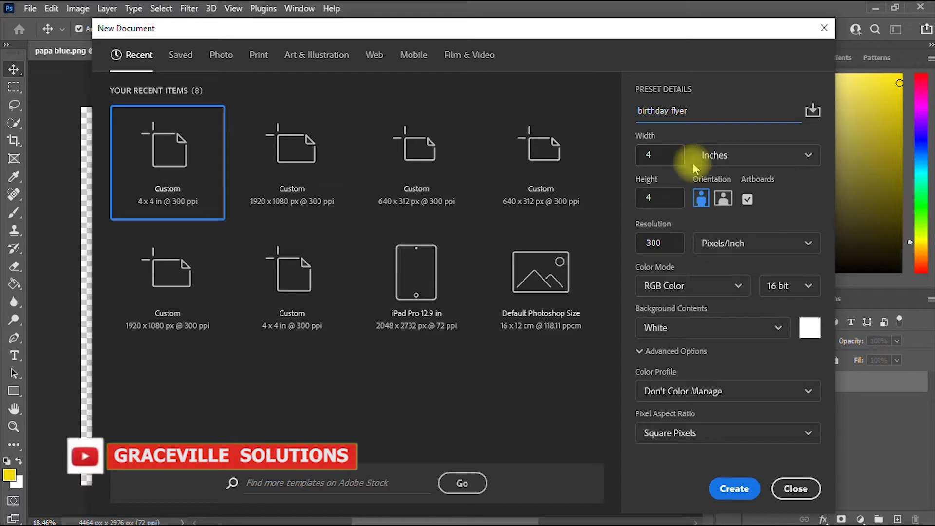
Create a 1200 × 1200 pixel, 300 ppi document named 'birthday flyer'.
left_click(776, 155)
left_click(735, 183)
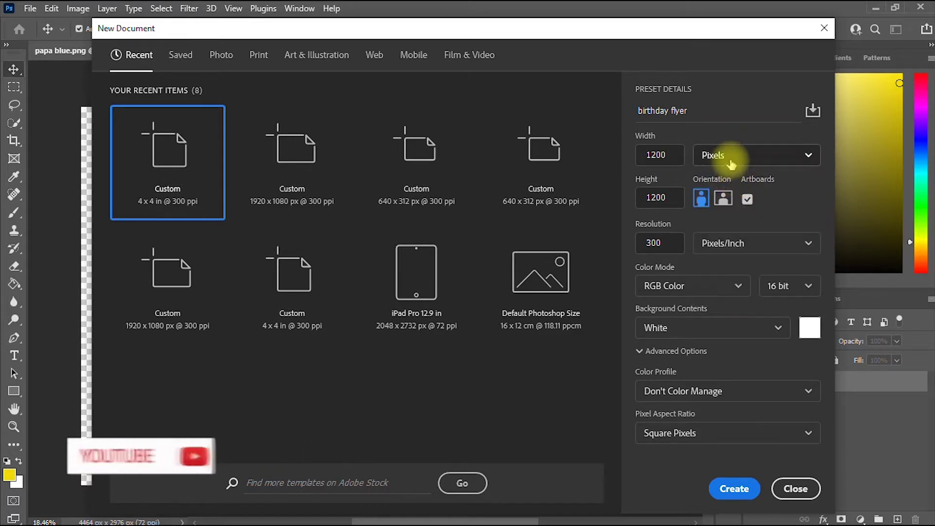
left_click(738, 155)
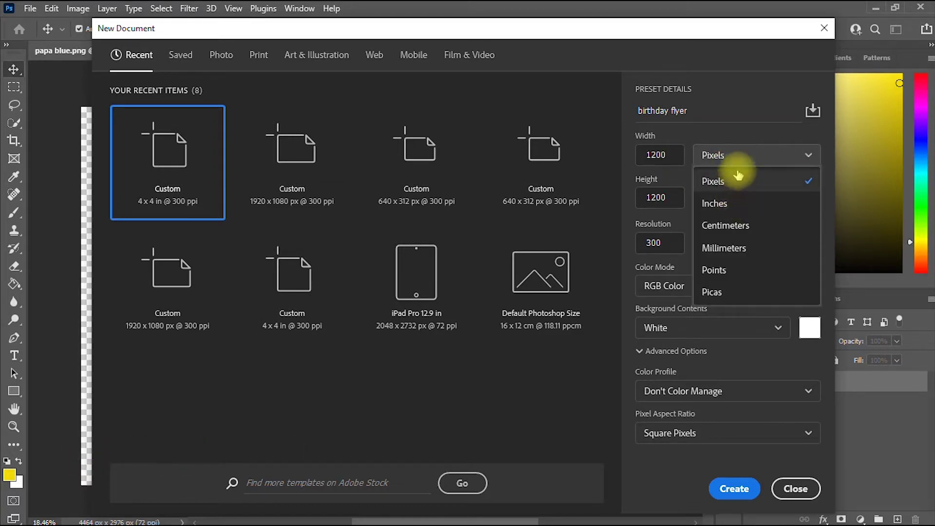
left_click(744, 145)
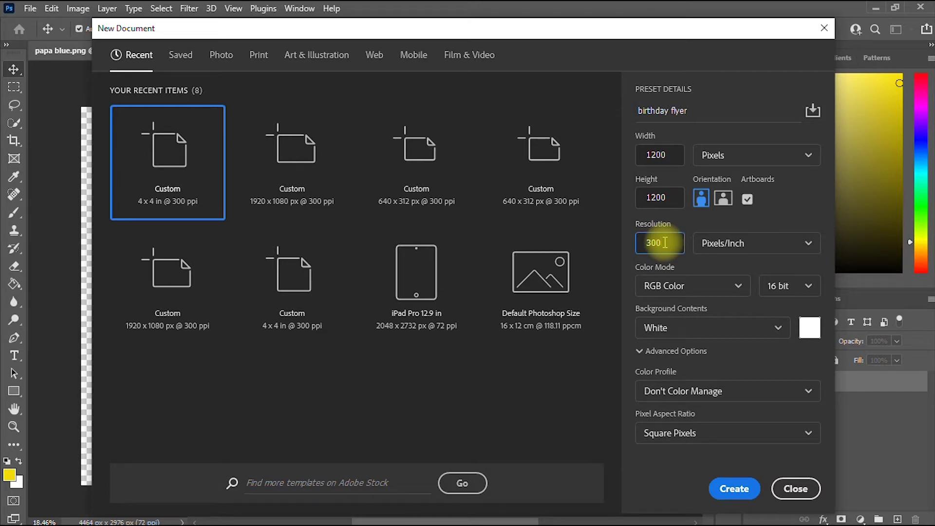
left_click(727, 493)
Fit the blank birthday flyer artboard in view and bring up the File menu commands.
scroll(390, 229, "up", 3)
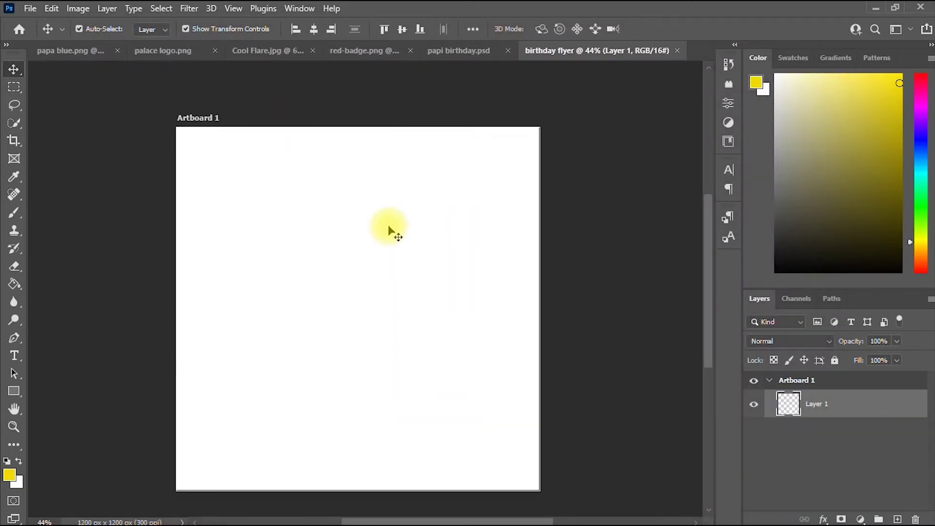
scroll(390, 229, "down", 2)
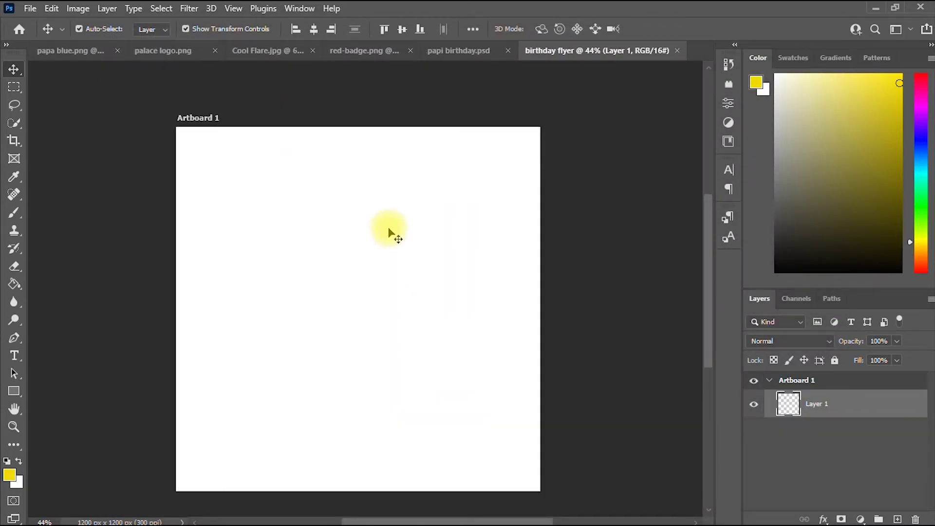
mouse_move(706, 276)
left_mouse_down()
mouse_move(710, 307)
mouse_move(713, 283)
left_mouse_up()
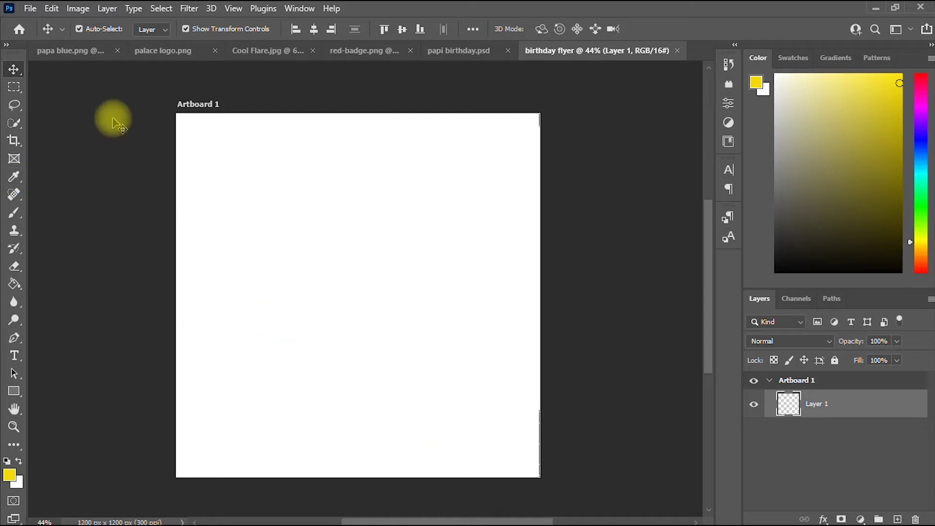
left_click(32, 8)
mouse_move(48, 370)
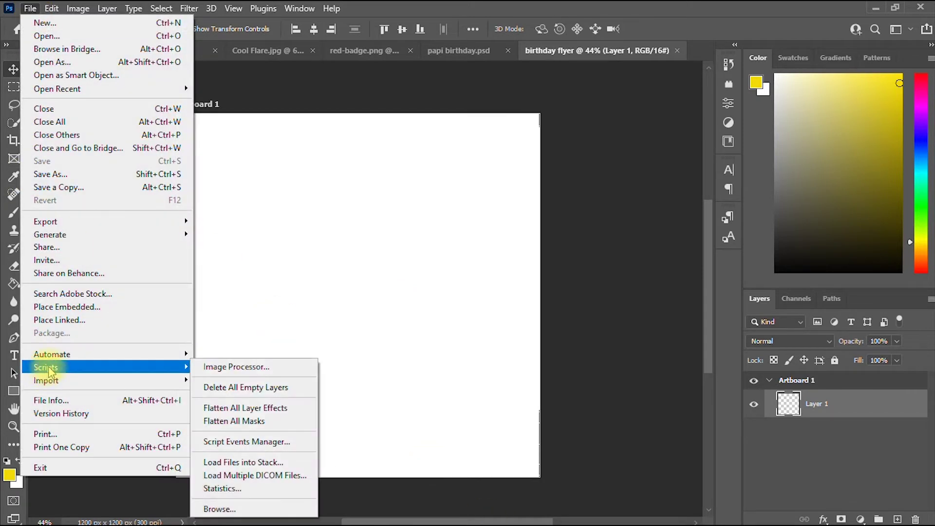
Place Embedded the blue satin.jpg image from the fontx folder onto the artboard.
left_click(90, 310)
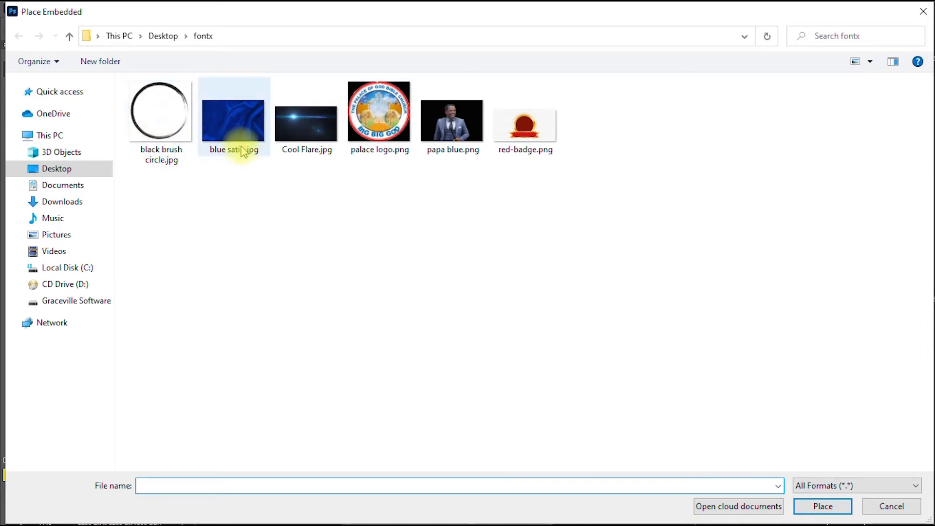
left_click(237, 128)
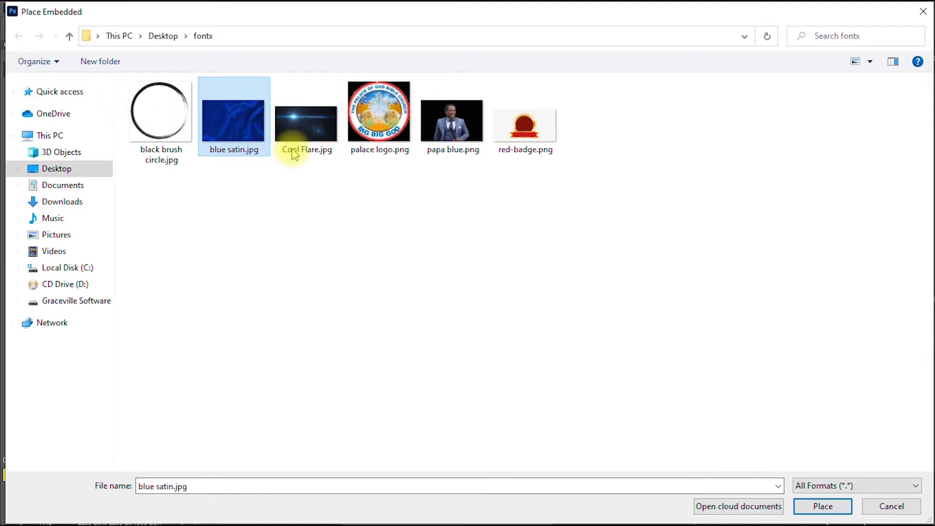
left_click(831, 508)
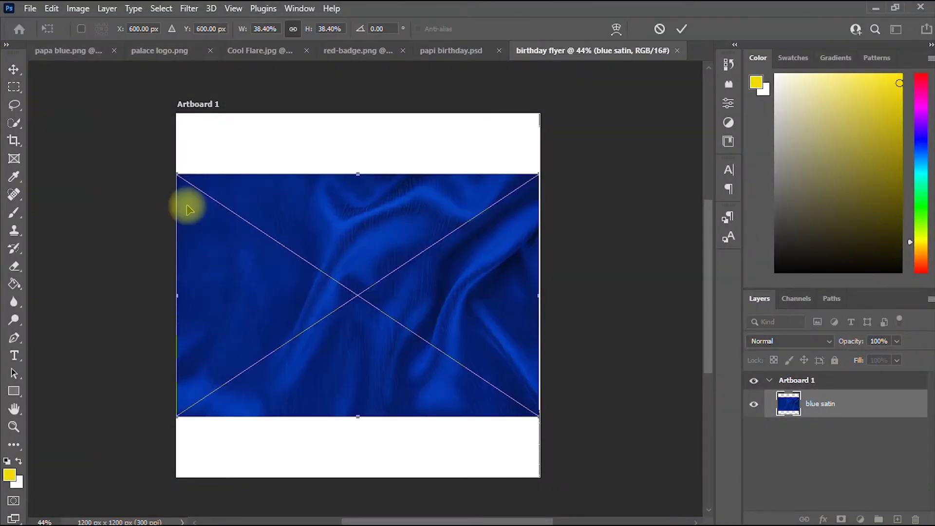
Move and enlarge the blue satin image to cover the whole artboard, then commit.
left_click_drag(386, 225, 388, 194)
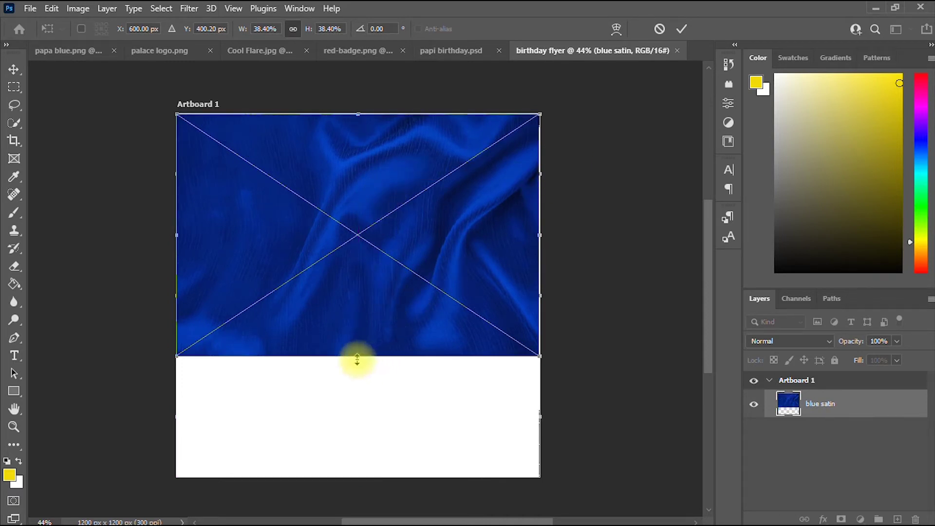
left_click_drag(357, 360, 365, 493)
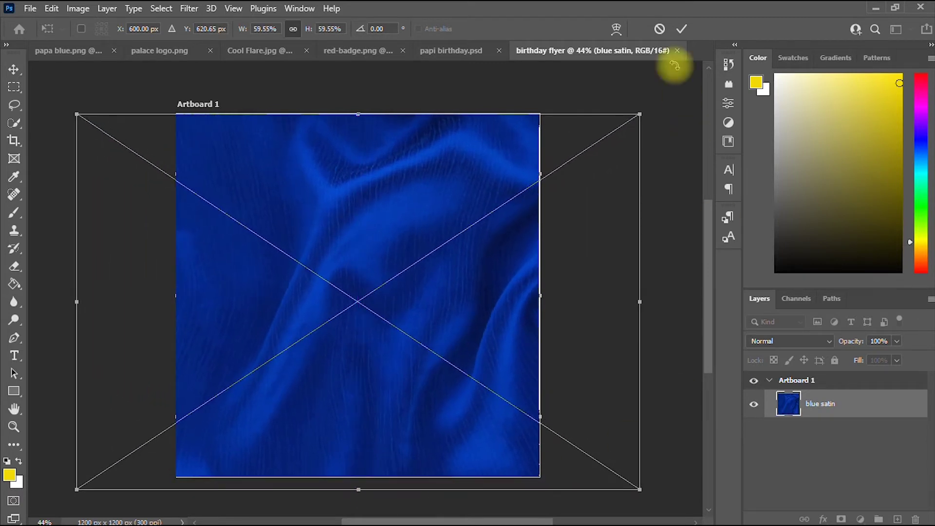
left_click(683, 31)
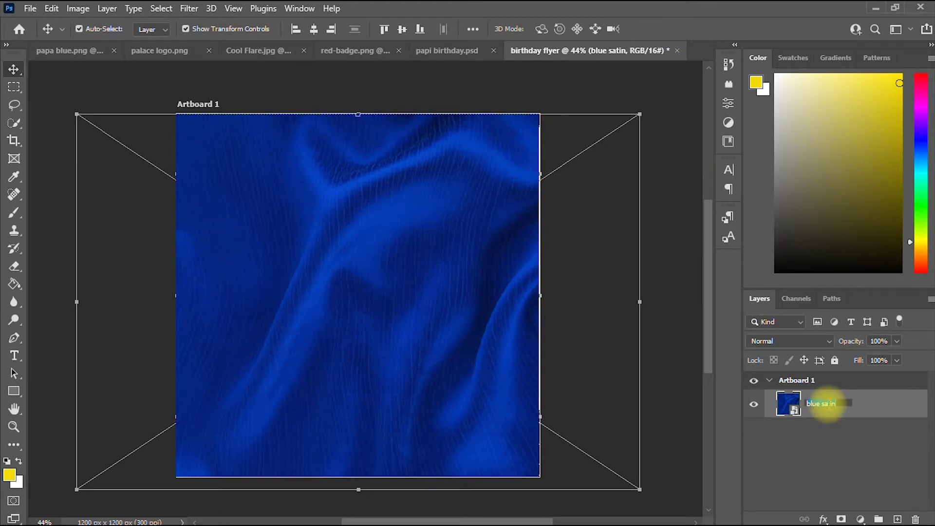
Rename the satin image layer to 'background'.
type("bad")
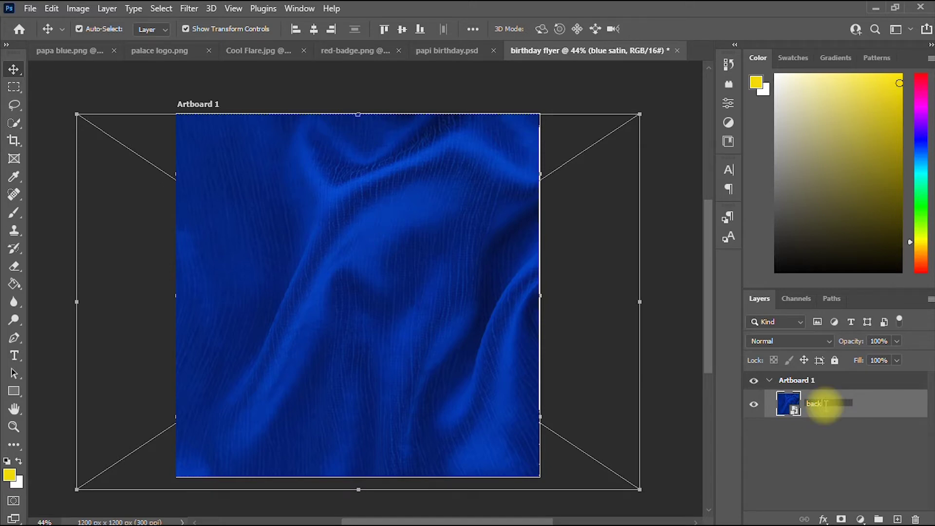
type("kground")
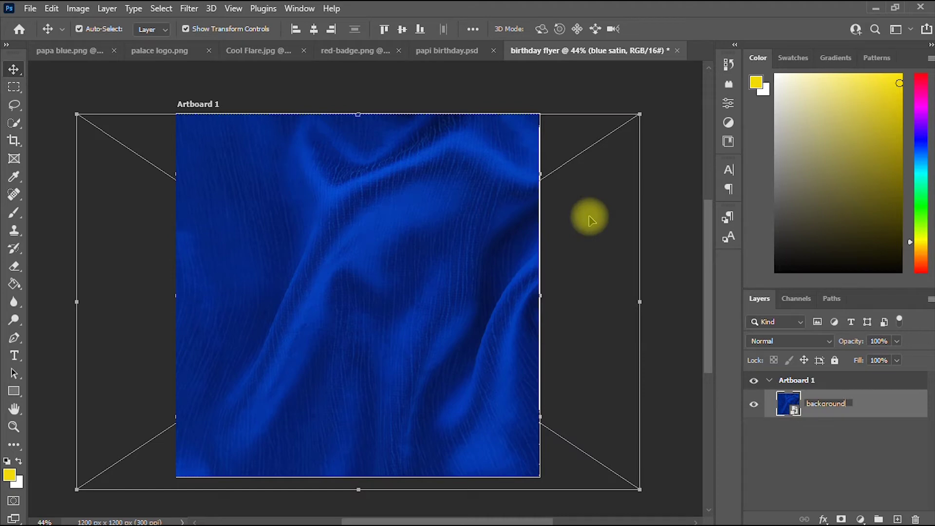
left_click(825, 440)
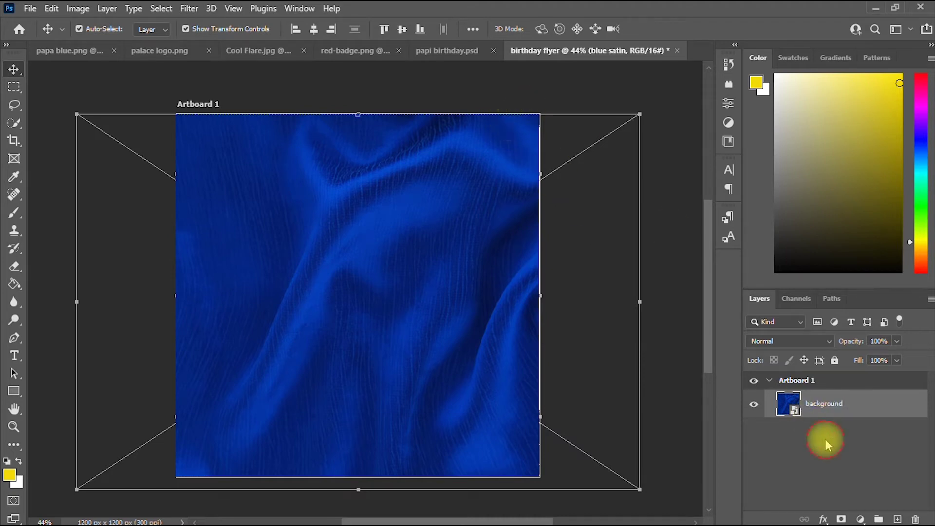
scroll(486, 319, "down", 2)
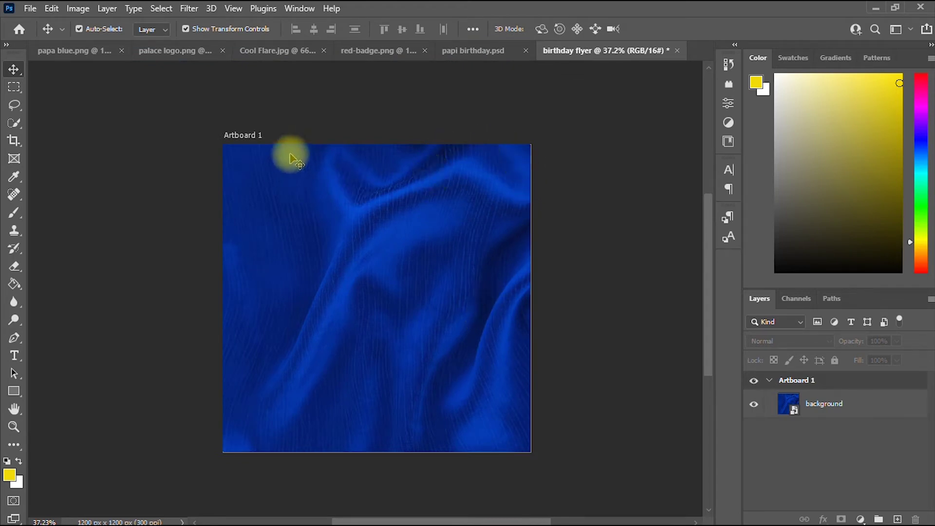
In palace logo.png, convert the logo layer to a smart object and resize it.
left_click(194, 54)
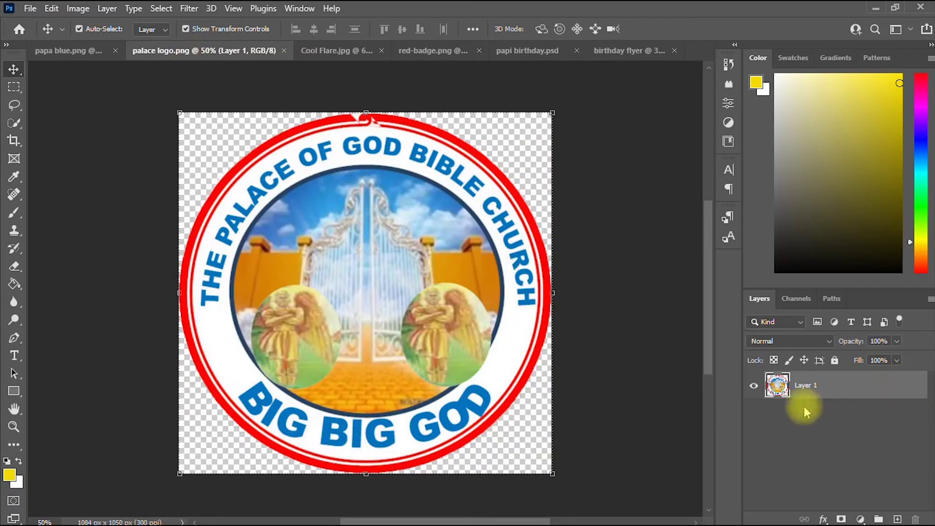
mouse_move(499, 233)
left_mouse_down()
mouse_move(509, 254)
mouse_move(505, 244)
left_mouse_up()
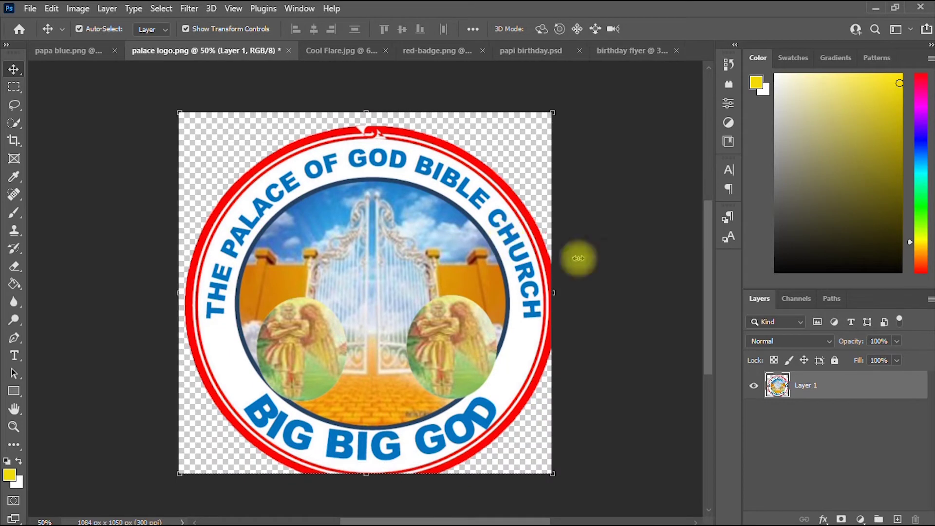
right_click(840, 389)
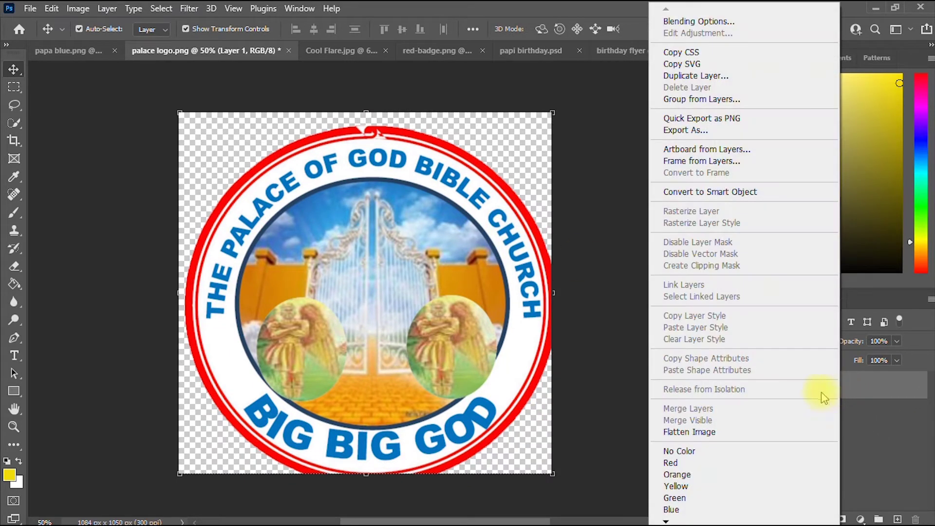
left_click(787, 190)
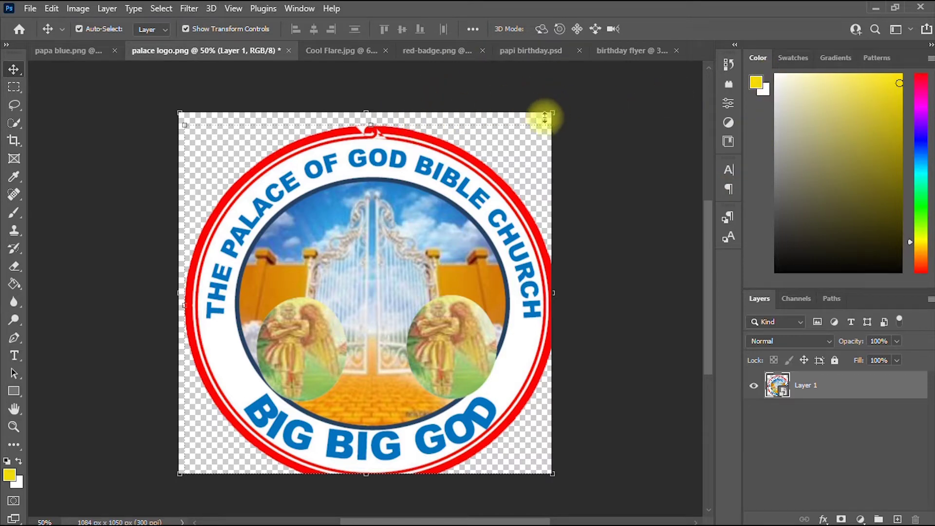
left_click_drag(371, 122, 445, 215)
left_click(686, 29)
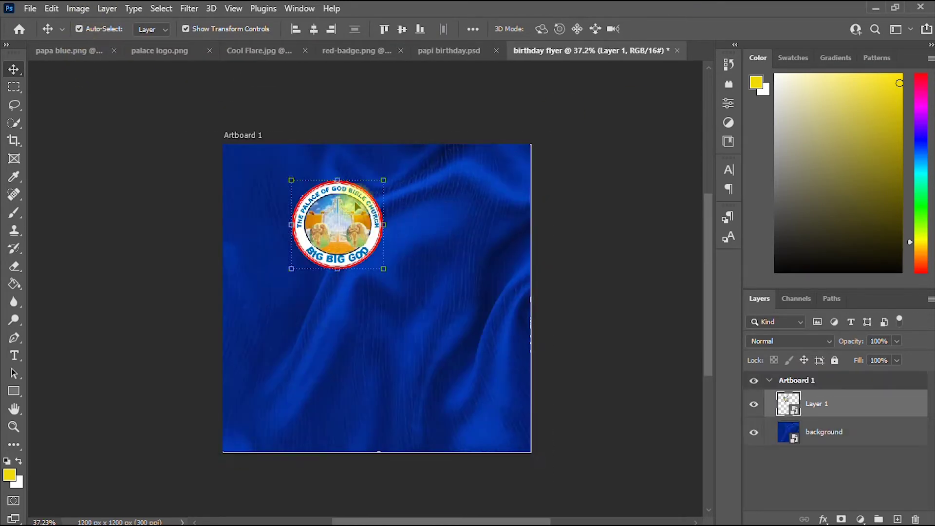
Move the church logo toward the top-left and scale it down to about 10.7%.
left_click_drag(363, 200, 301, 227)
key("ctrl+t")
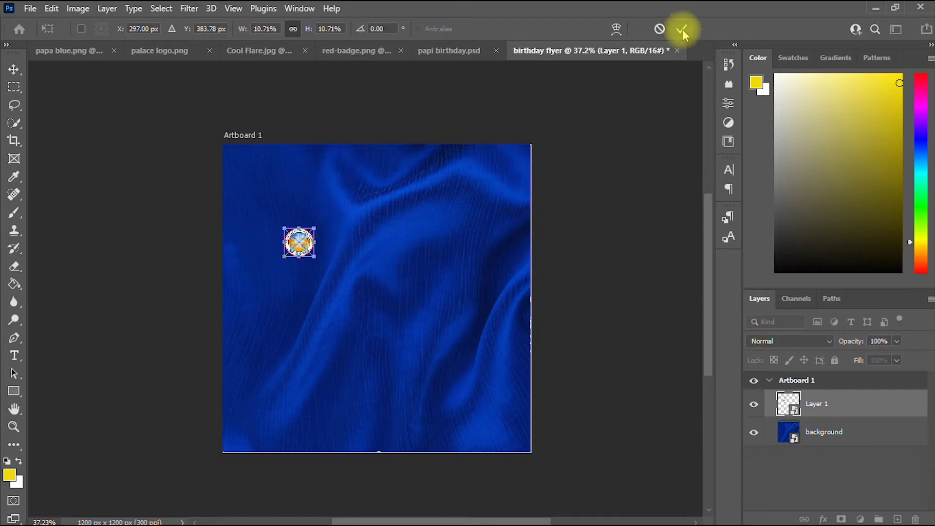
left_click(683, 29)
Rename Layer 1 to 'logo' and nudge it slightly up and right.
double_click(822, 402)
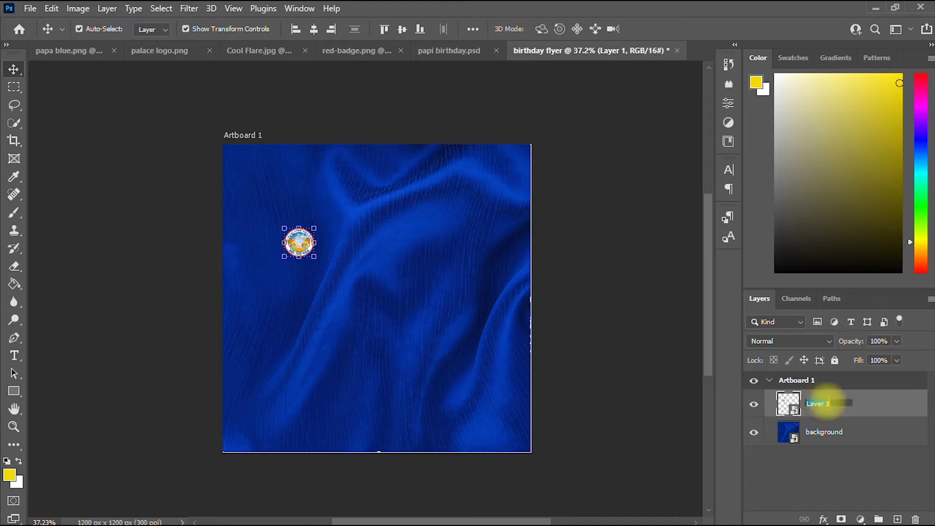
type("logo")
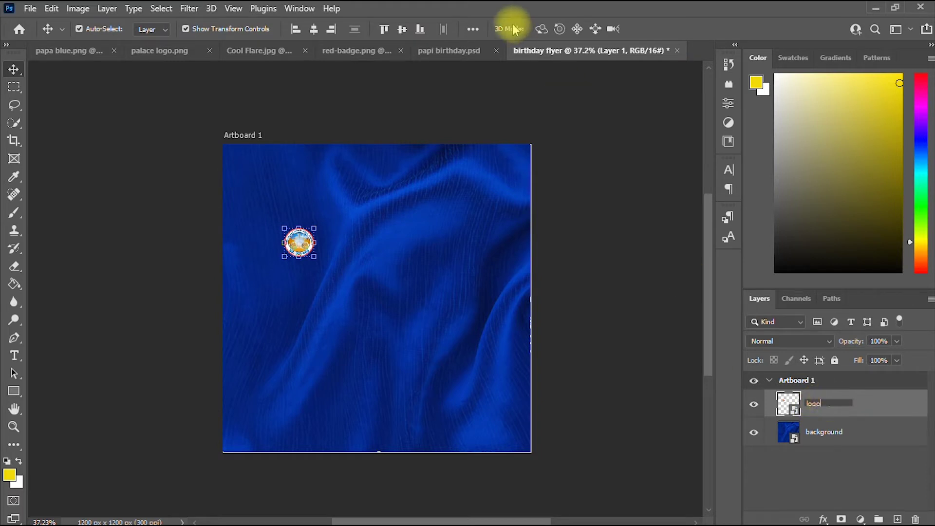
left_click(12, 71)
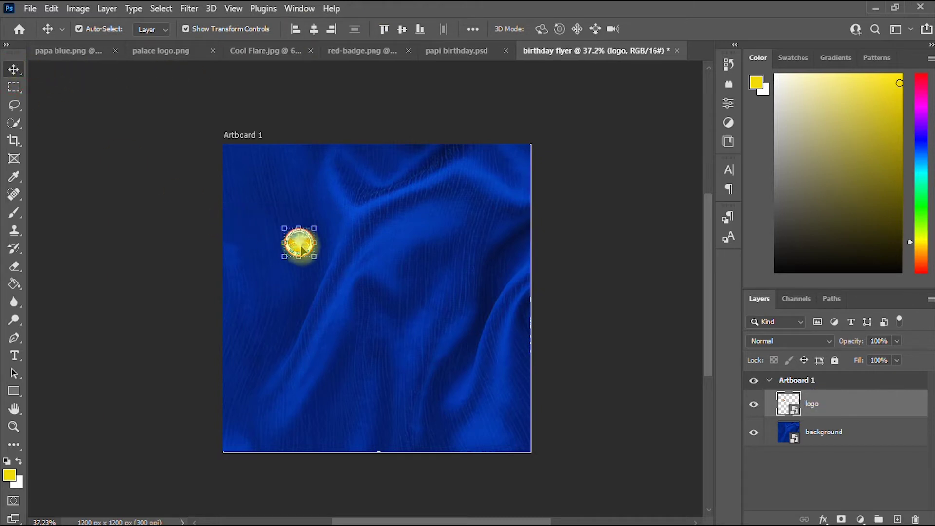
left_click_drag(296, 244, 307, 216)
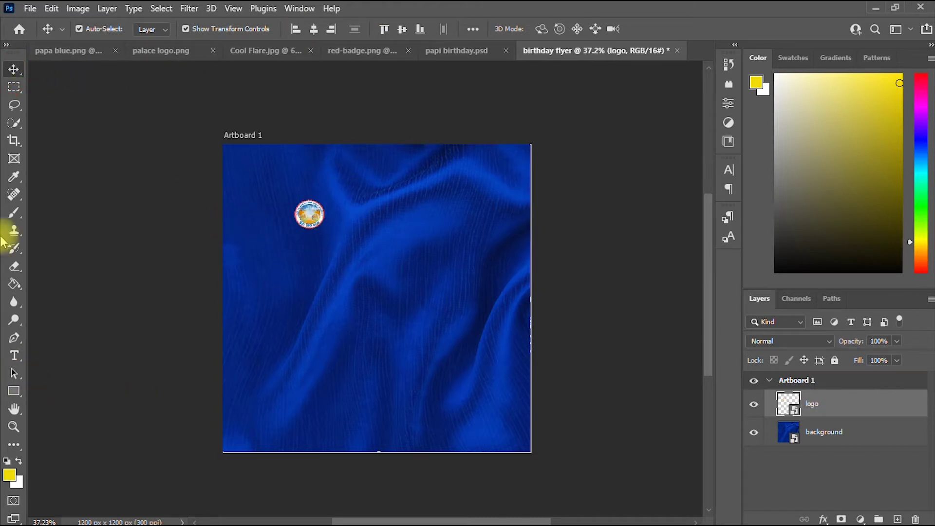
Draw a 156 × 171 px rectangle below the logo and fill it solid white.
left_click(15, 393)
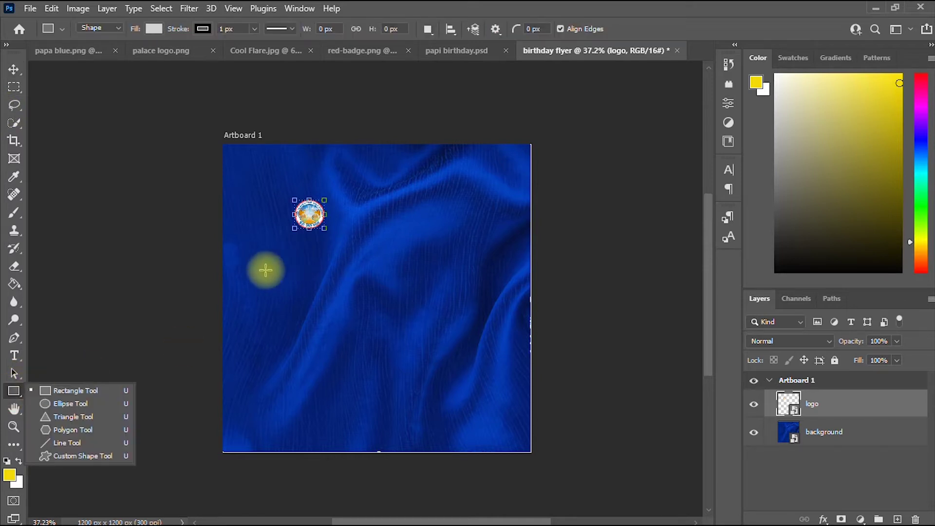
left_click_drag(261, 255, 300, 298)
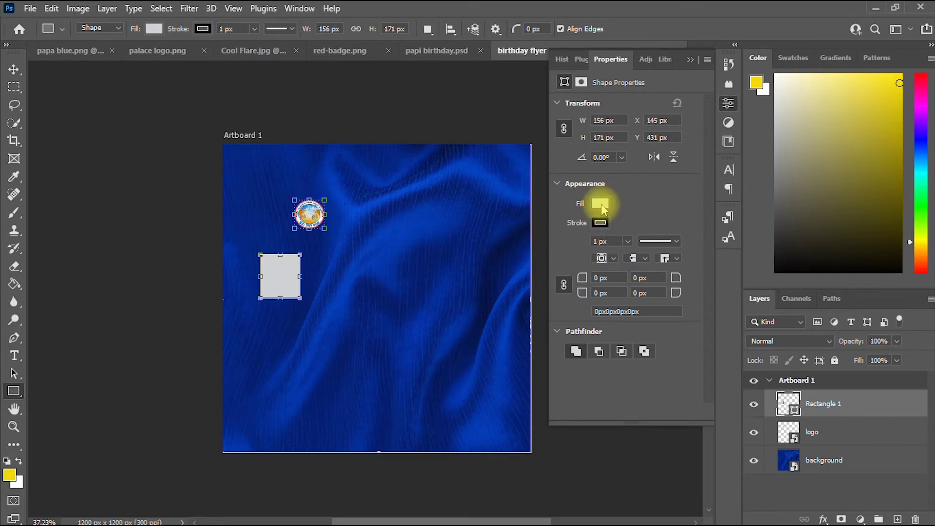
left_click(599, 207)
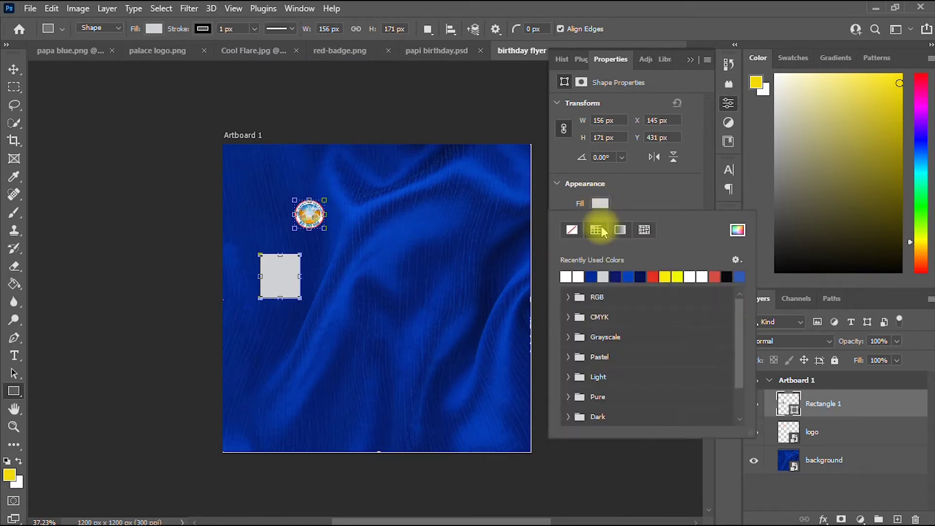
left_click(567, 277)
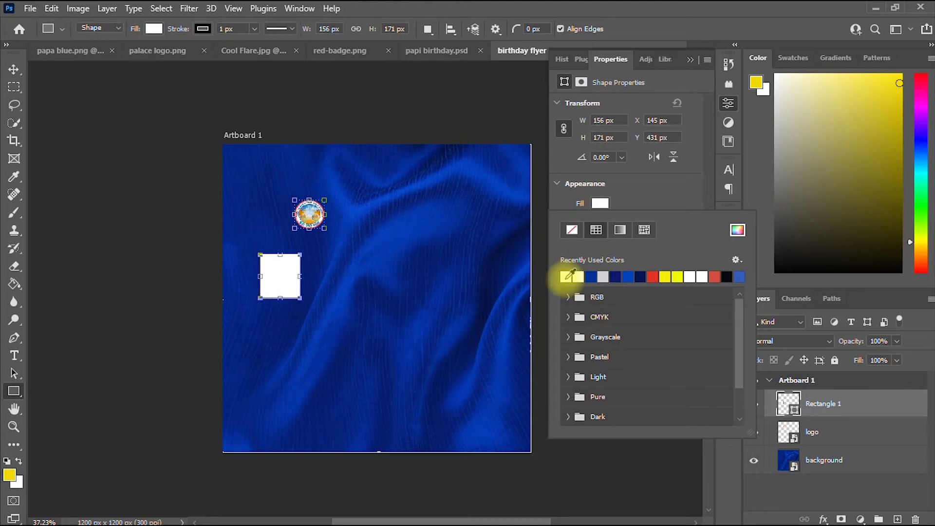
left_click(647, 195)
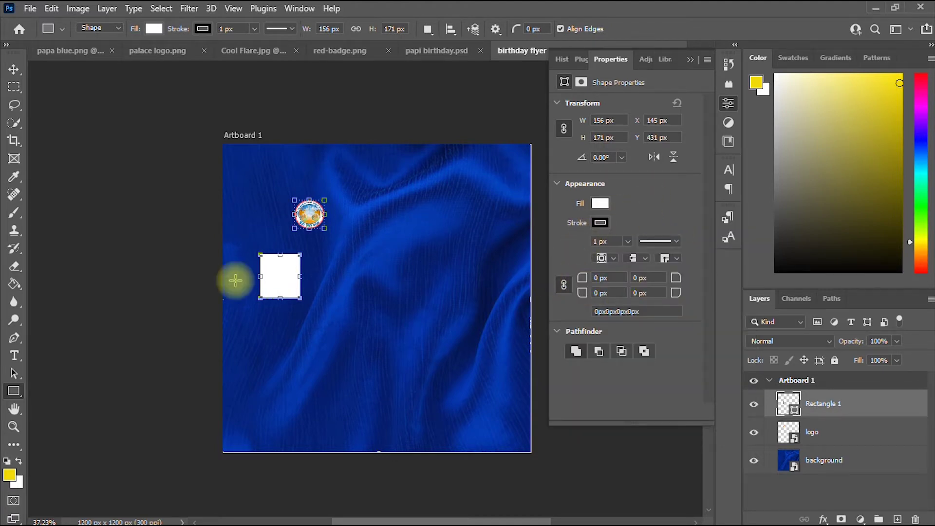
scroll(284, 302, "up", 2)
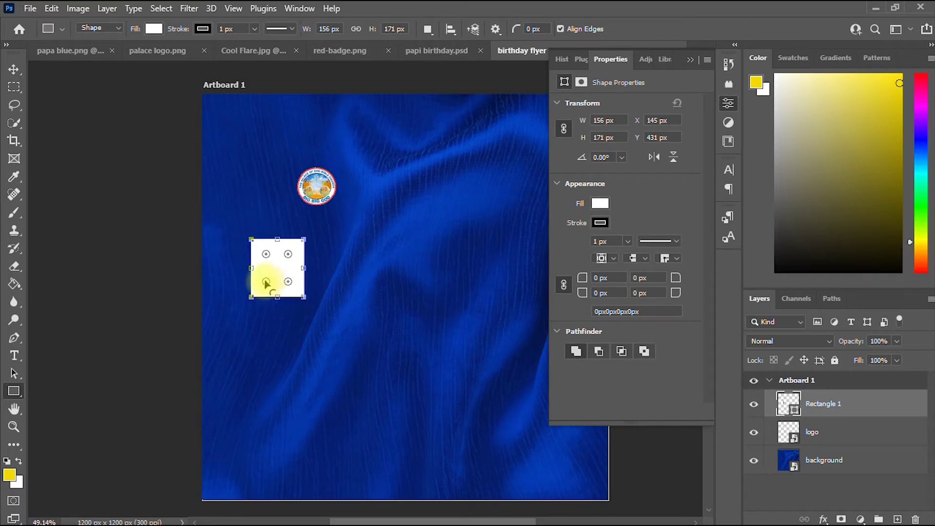
Round the white rectangle's corners to 33 px and move it to the top-left corner.
left_click_drag(266, 283, 272, 281)
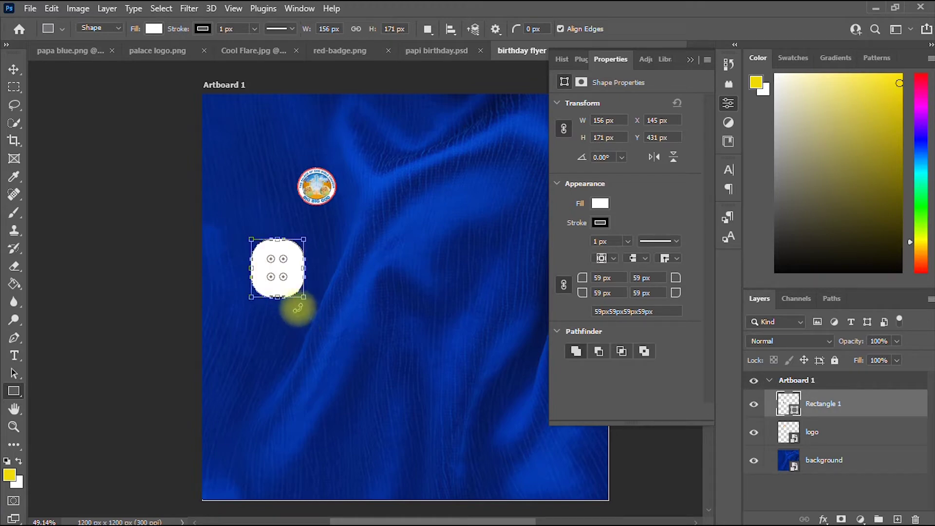
key("ctrl+z")
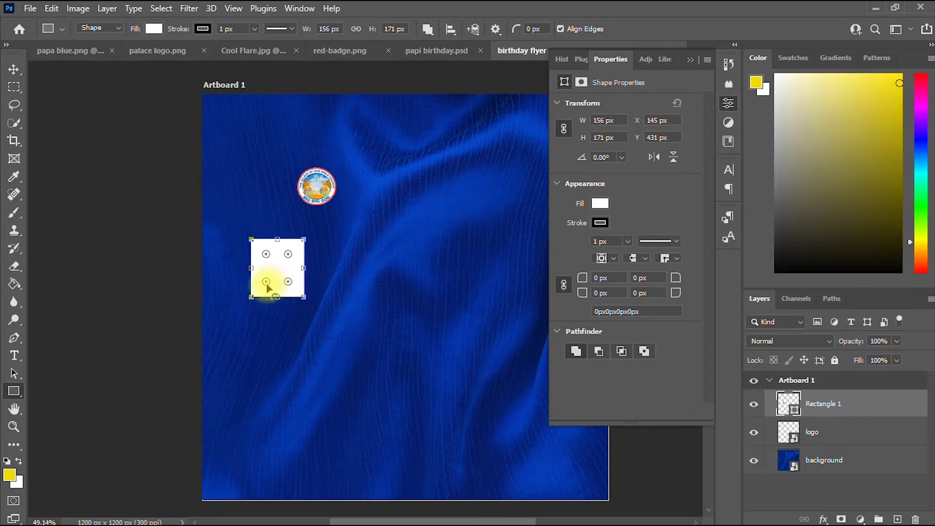
mouse_move(268, 287)
left_mouse_down()
mouse_move(270, 278)
mouse_move(262, 288)
left_mouse_up()
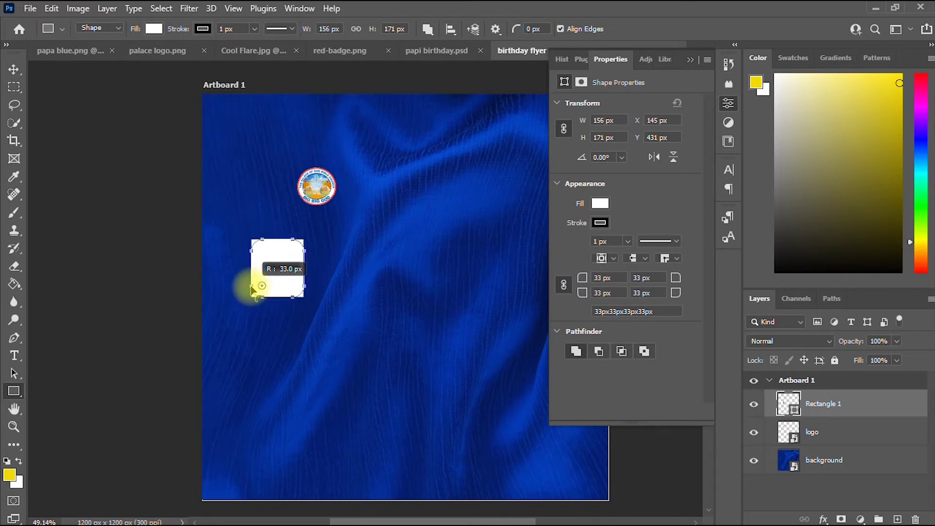
left_click_drag(252, 290, 288, 315)
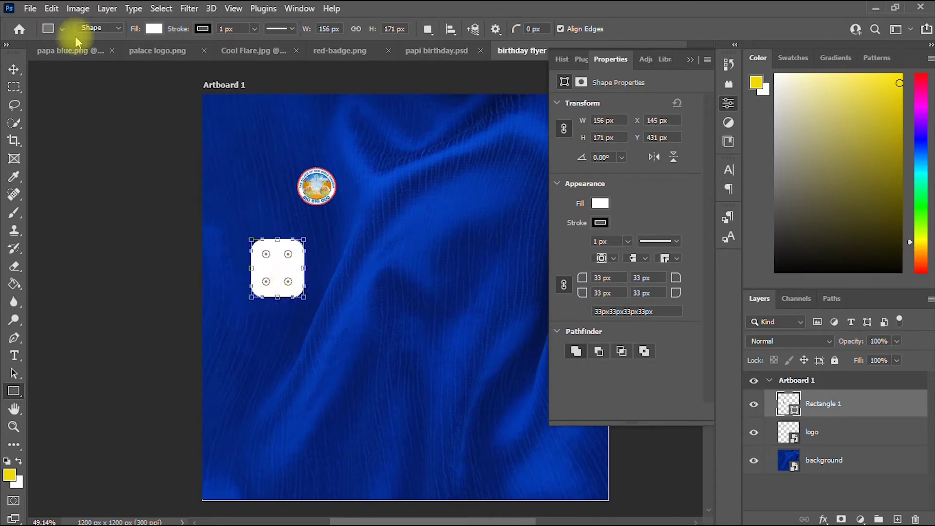
left_click(14, 68)
left_click_drag(277, 267, 253, 120)
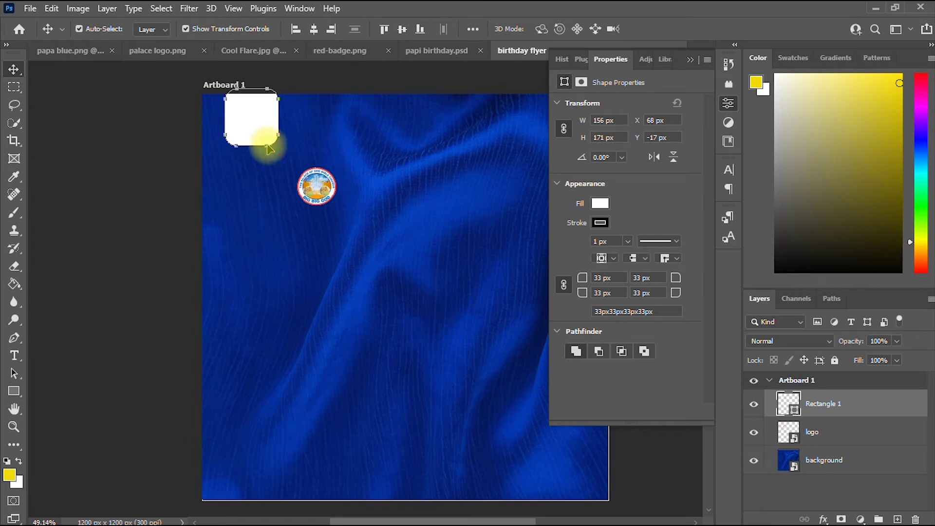
Scale the white rounded rectangle down to about 86% (134 × 147 px).
key("ctrl+t")
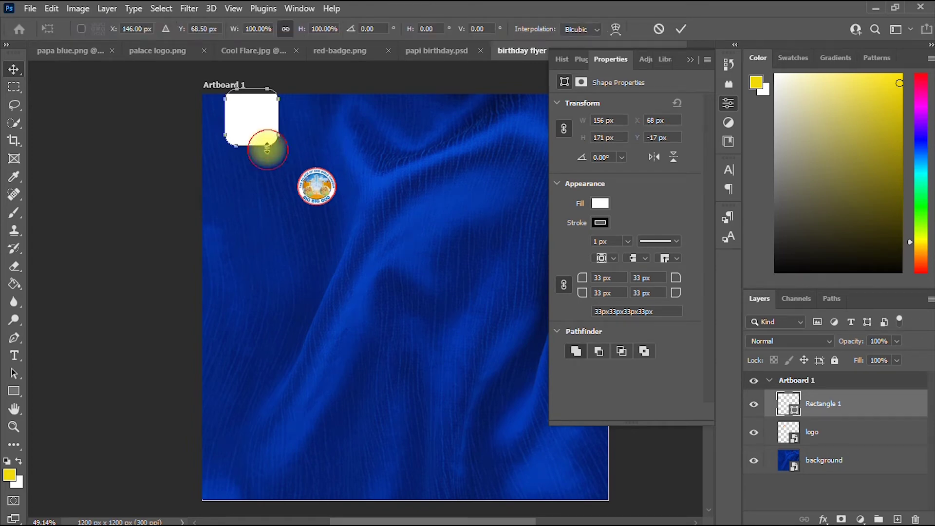
left_click_drag(268, 147, 259, 120)
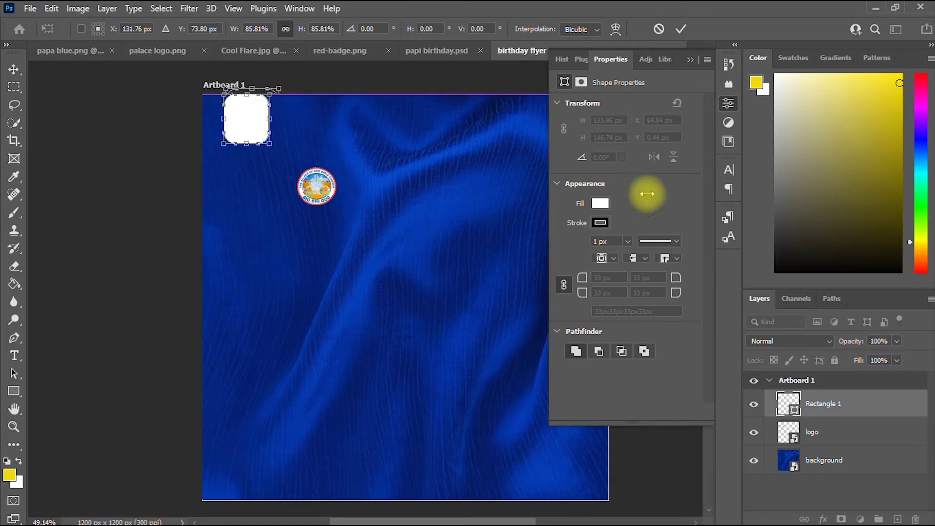
left_click(681, 28)
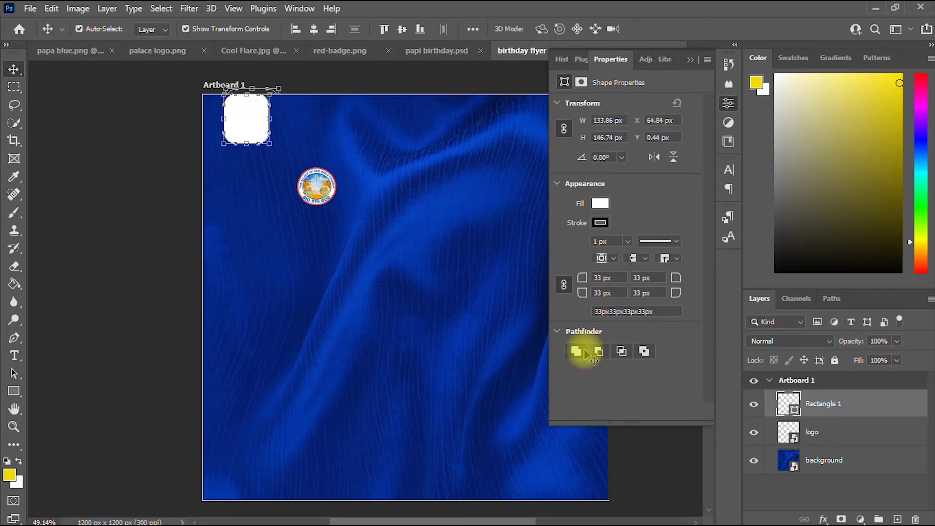
left_click(831, 433)
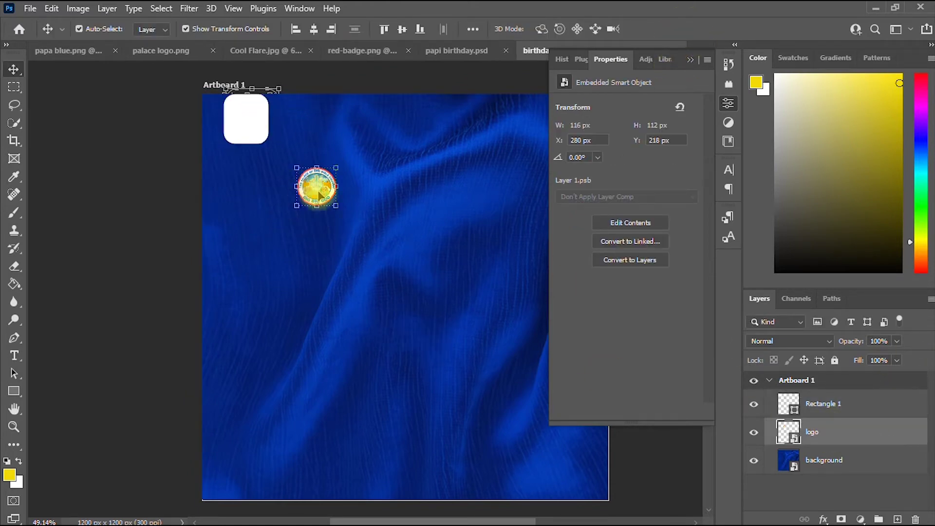
Position the logo on the white rounded square at X 71, Y 14, stacked above Rectangle 1.
left_click_drag(325, 188, 253, 124)
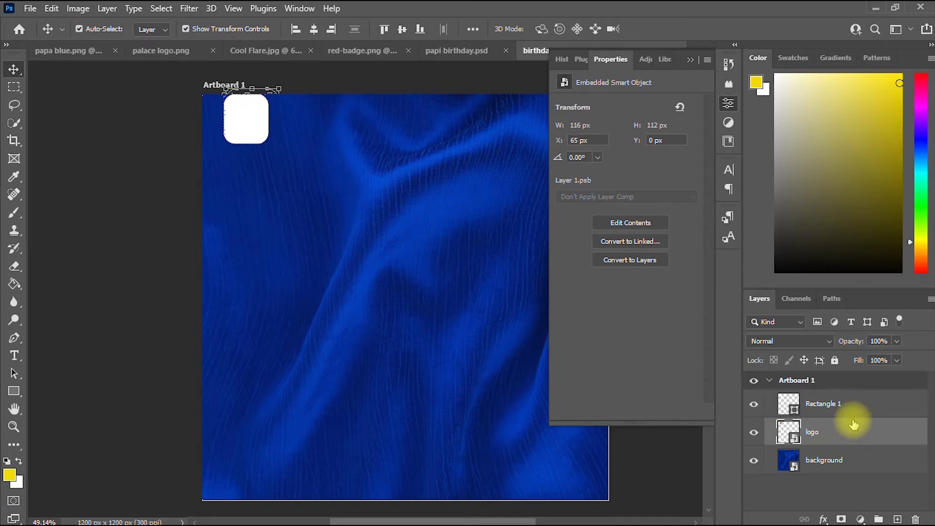
left_click_drag(856, 427, 842, 385)
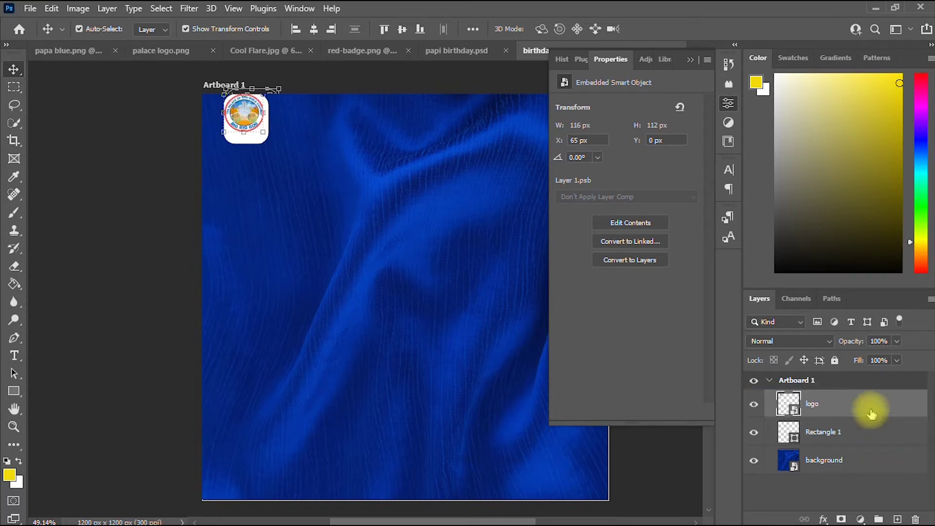
key("Down")
key("Down")
key("Down")
key("Down")
key("Down")
key("Down")
key("Down")
key("Down")
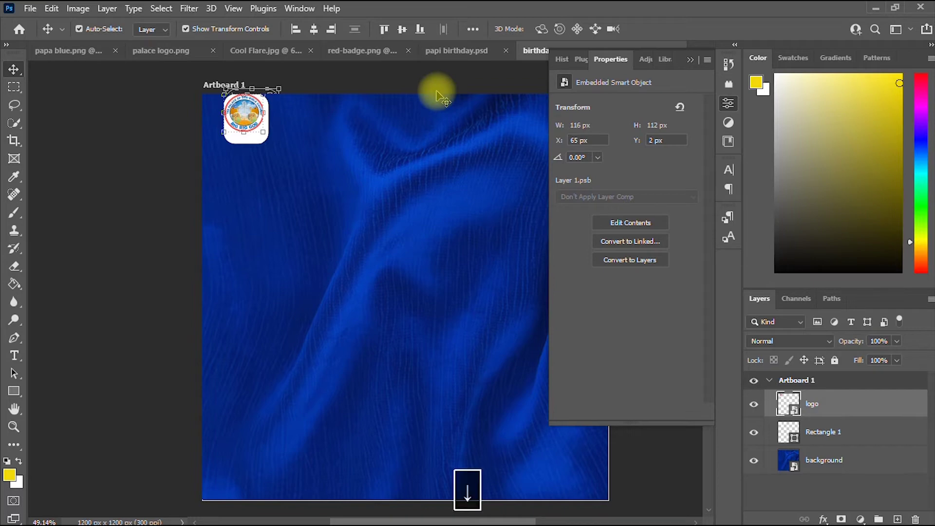
key("Down")
key("Down")
key("Down")
key("Down")
key("Right")
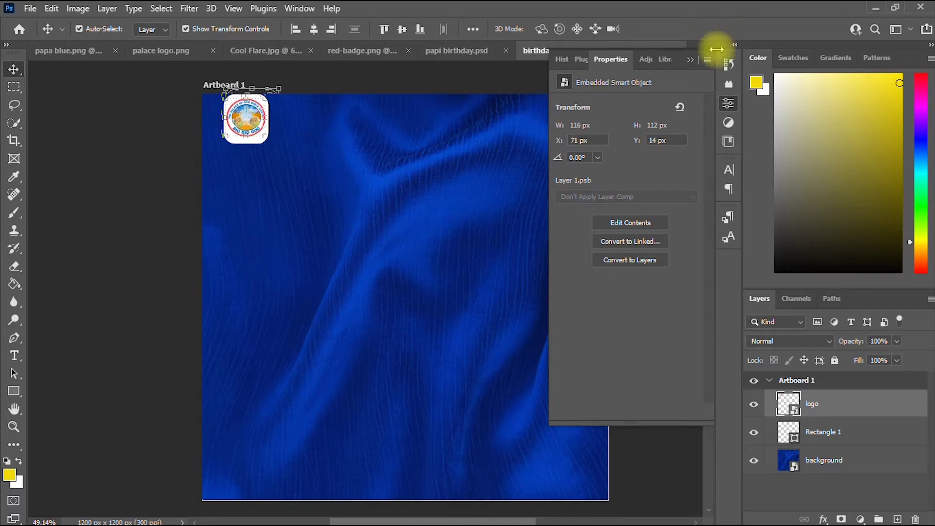
left_click(690, 59)
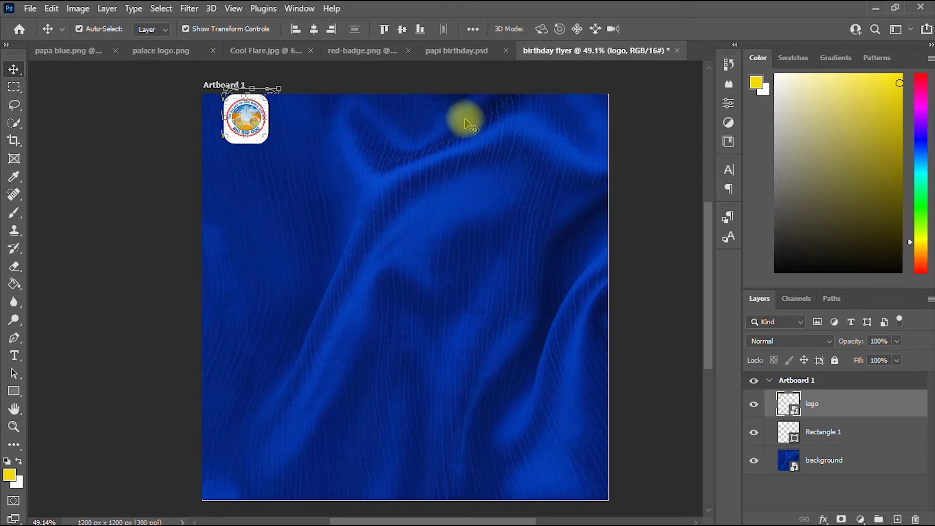
Add a text layer reading 'CELEBRATING THE LIVING ANCESTOR' across the middle of the artboard.
left_click(14, 409)
left_click_drag(371, 271, 313, 320)
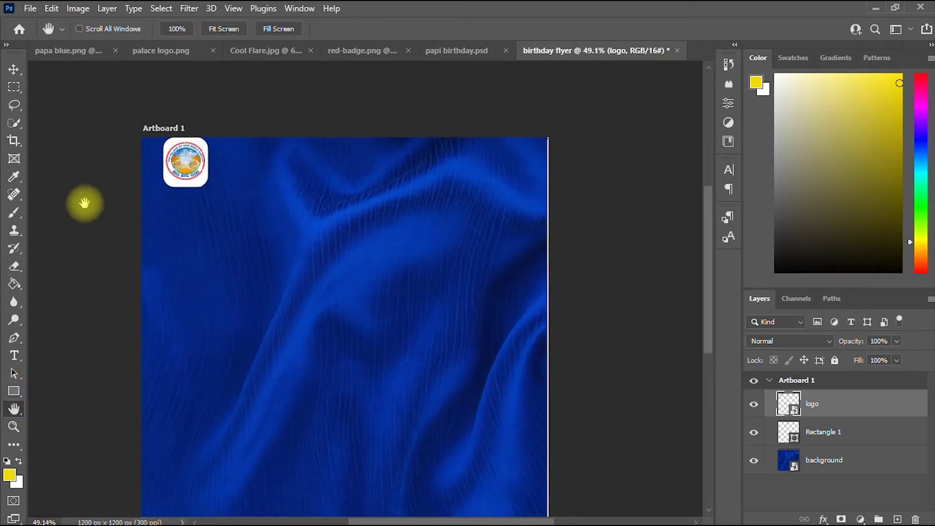
scroll(334, 251, "down", 2)
left_click_drag(346, 281, 342, 238)
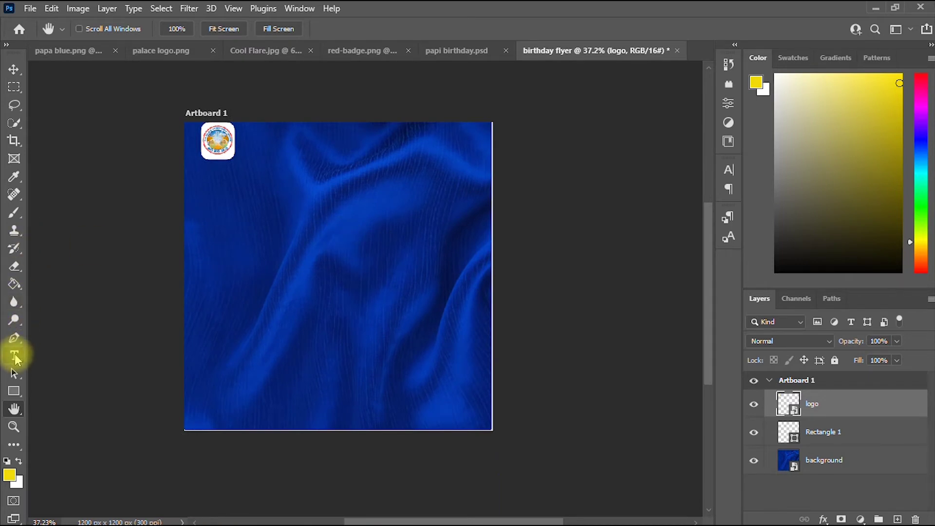
key("t")
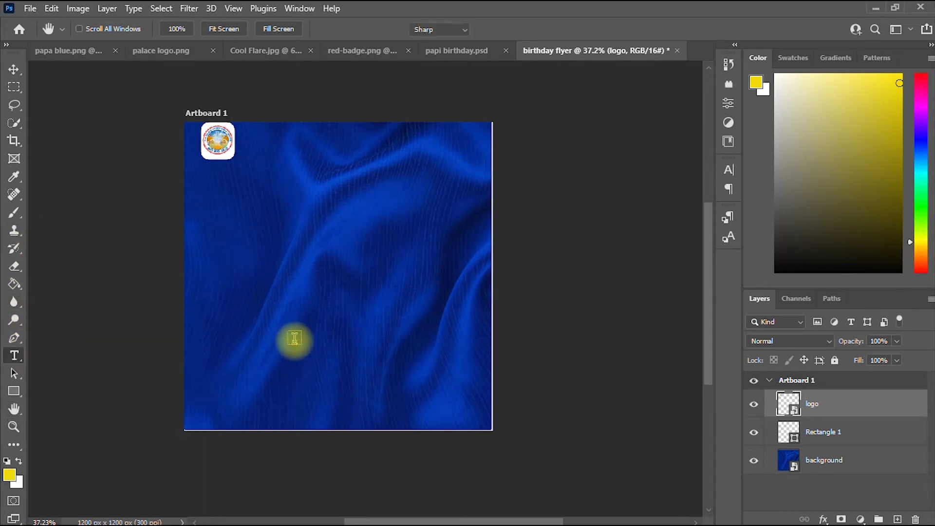
left_click(246, 262)
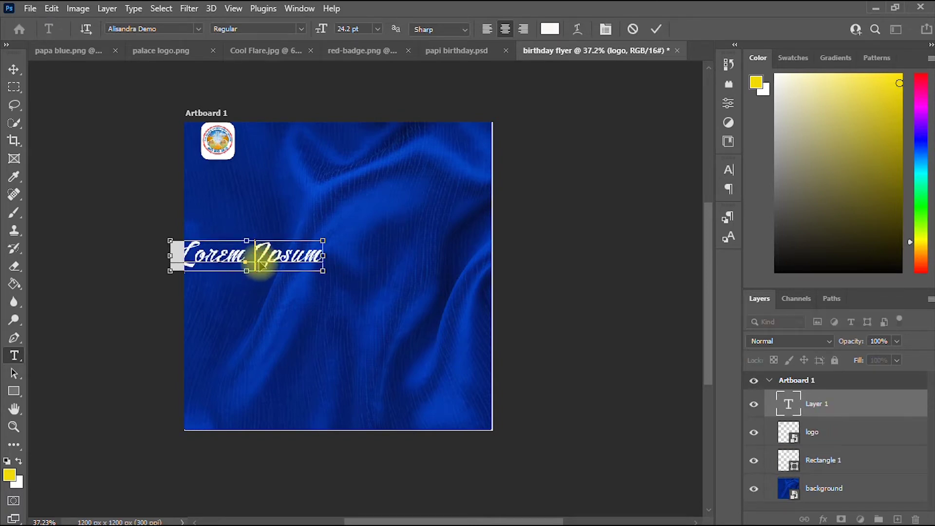
key("ctrl+a")
type("CELE")
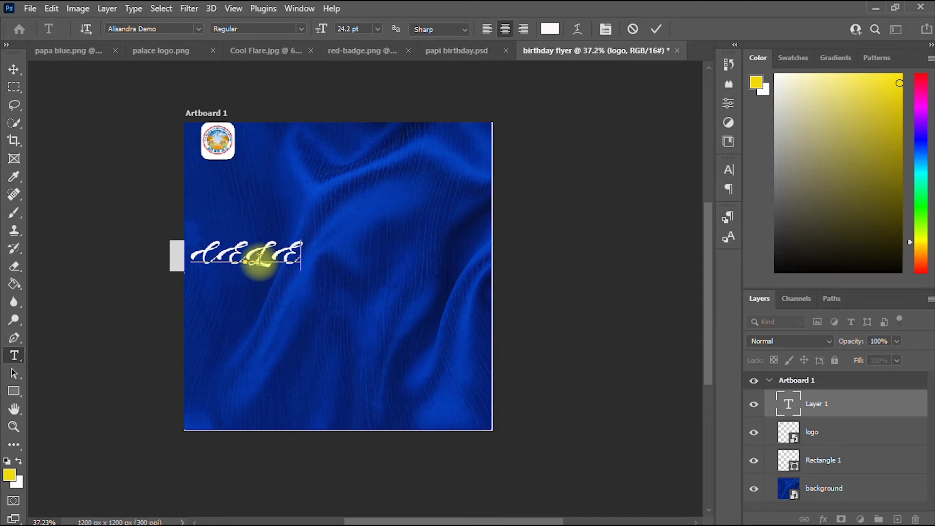
type("BRATI")
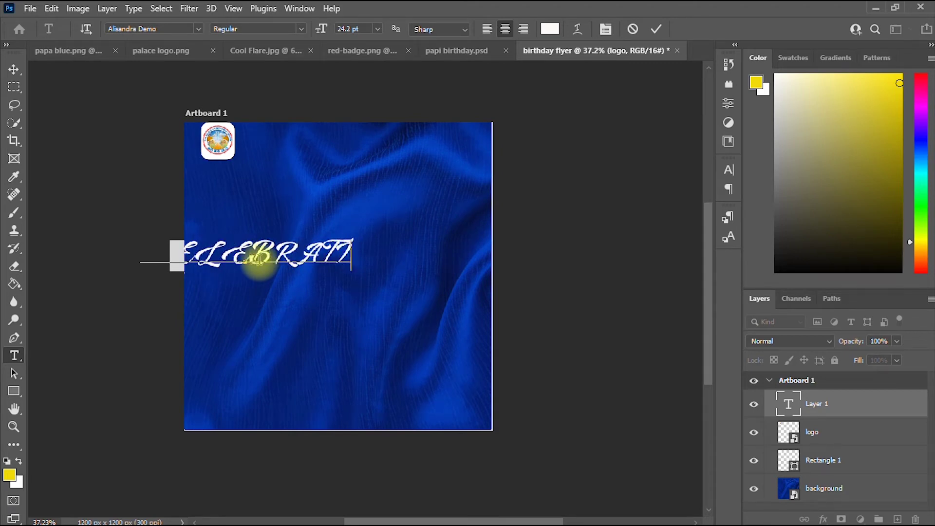
type("NG THE L")
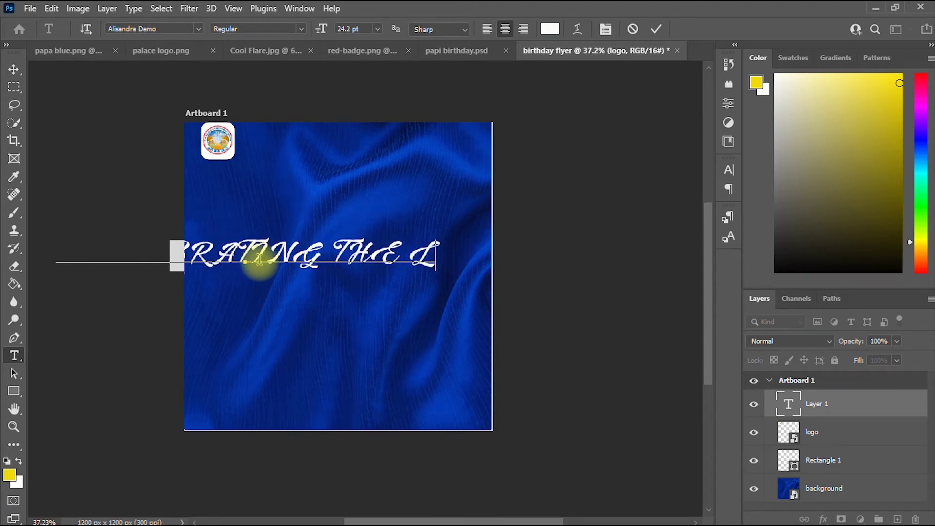
type("IVING ")
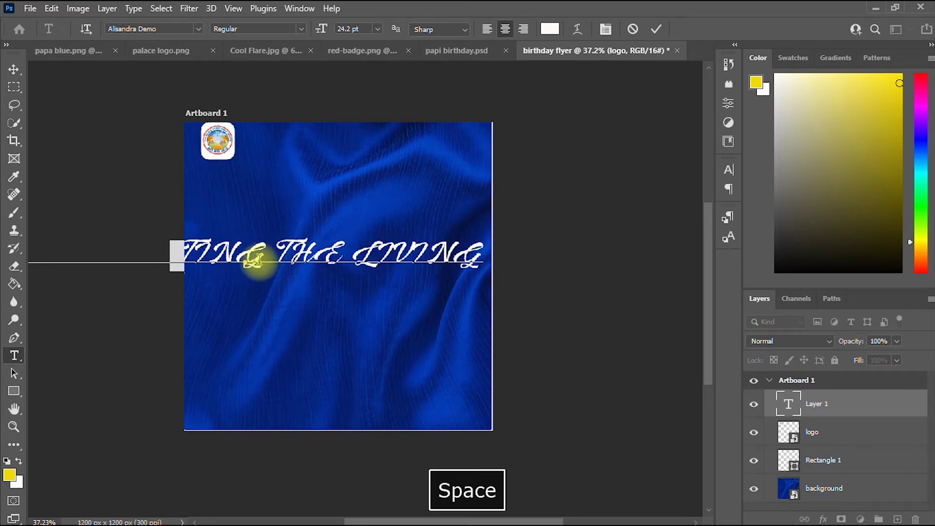
type("ANC")
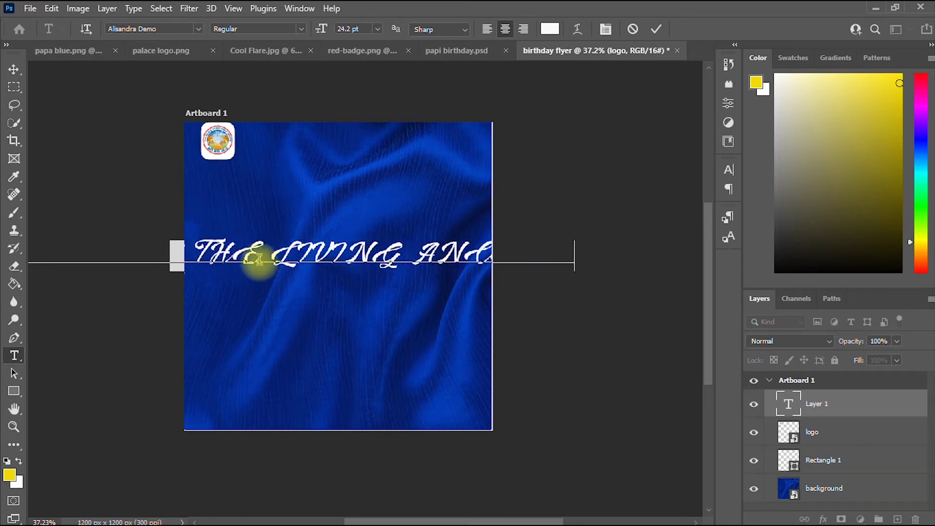
type("ESTOR")
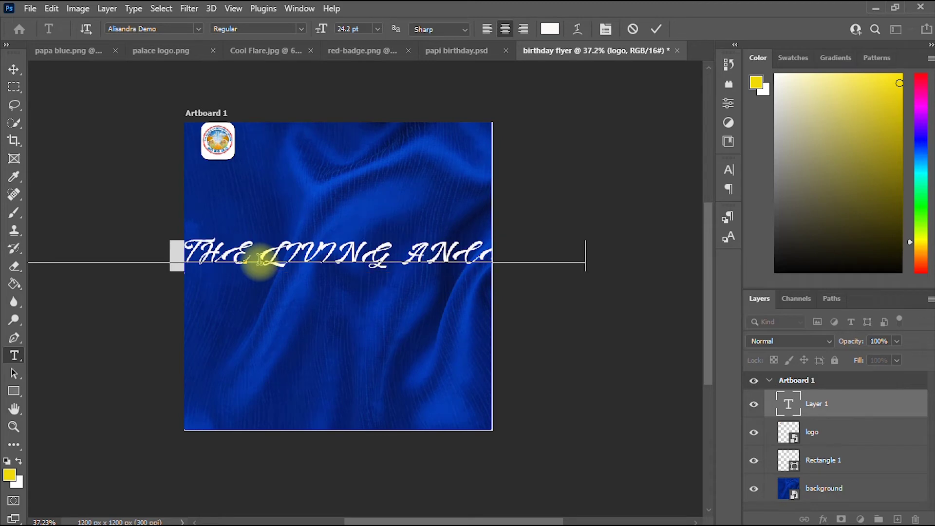
key("ctrl+a")
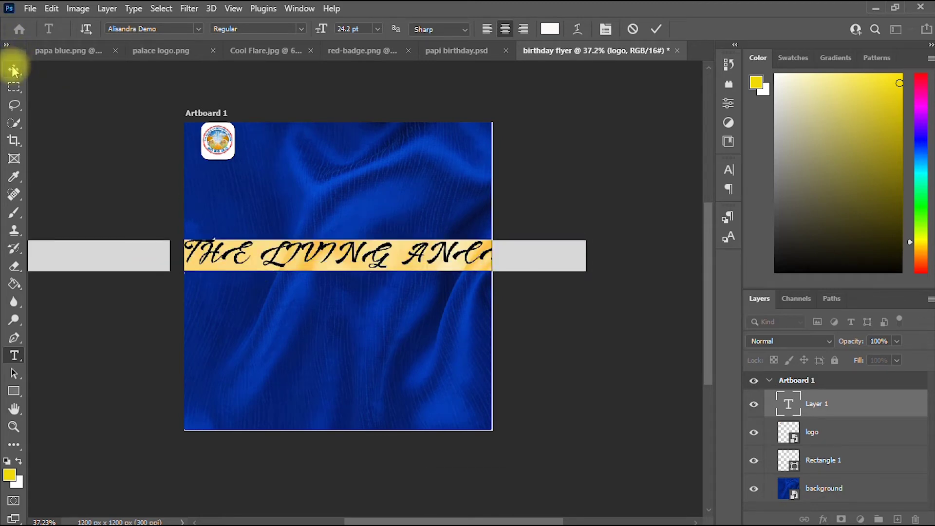
left_click(14, 69)
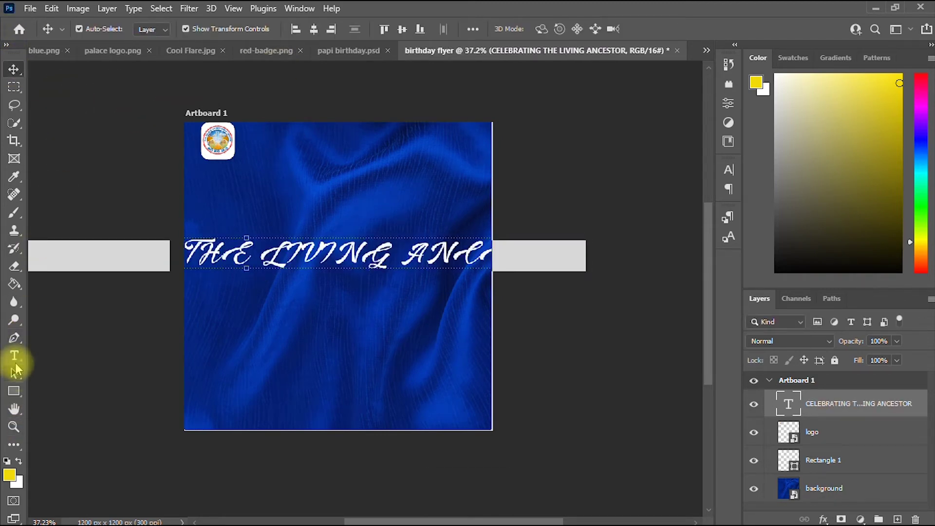
Change the headline font to Bebas at 12 pt.
left_click(14, 356)
left_click(288, 255)
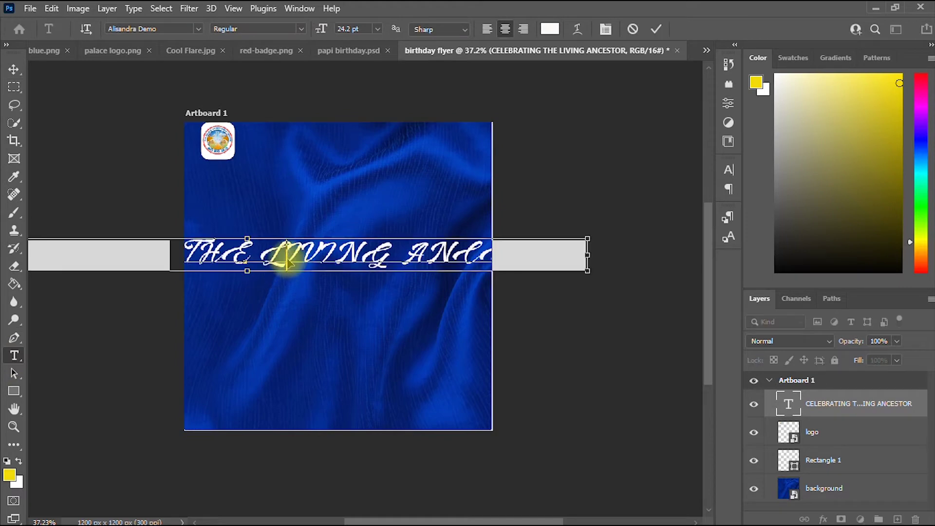
key("ctrl+a")
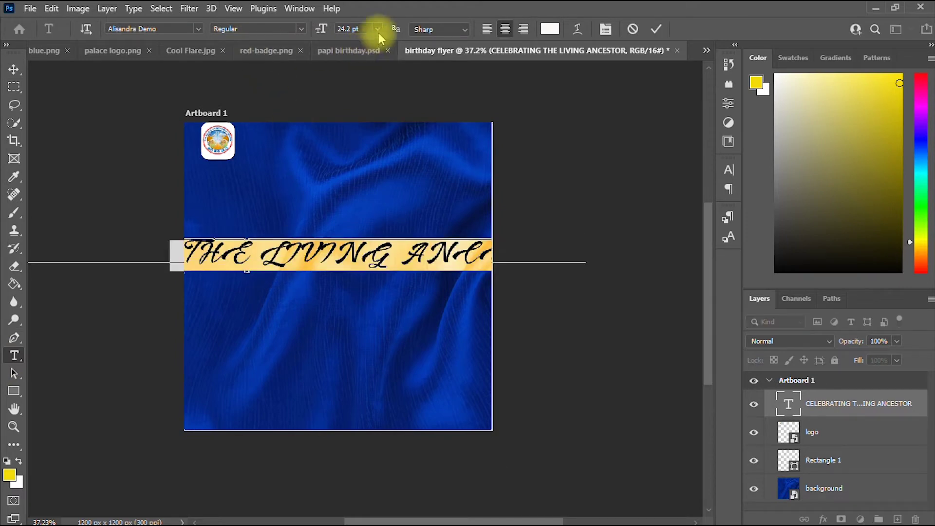
left_click(198, 29)
scroll(204, 98, "down", 5)
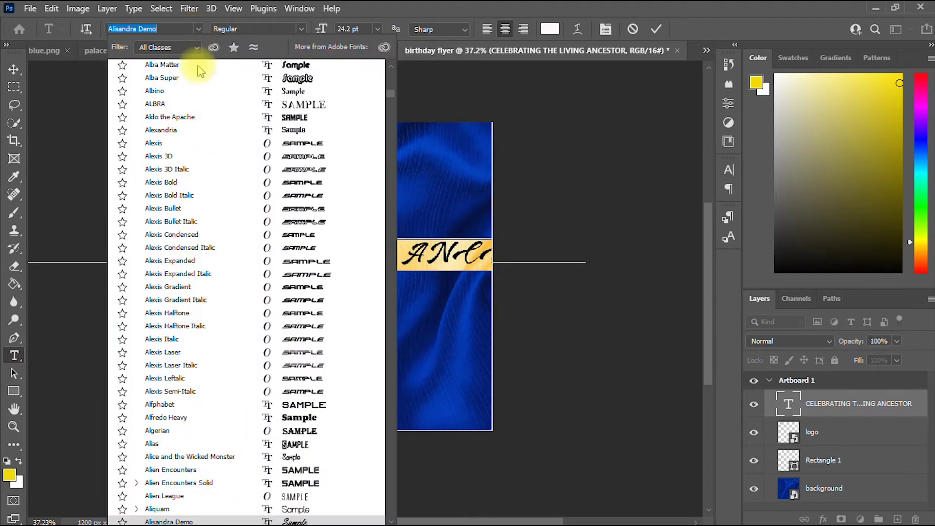
scroll(292, 98, "up", 5)
left_click_drag(389, 93, 396, 66)
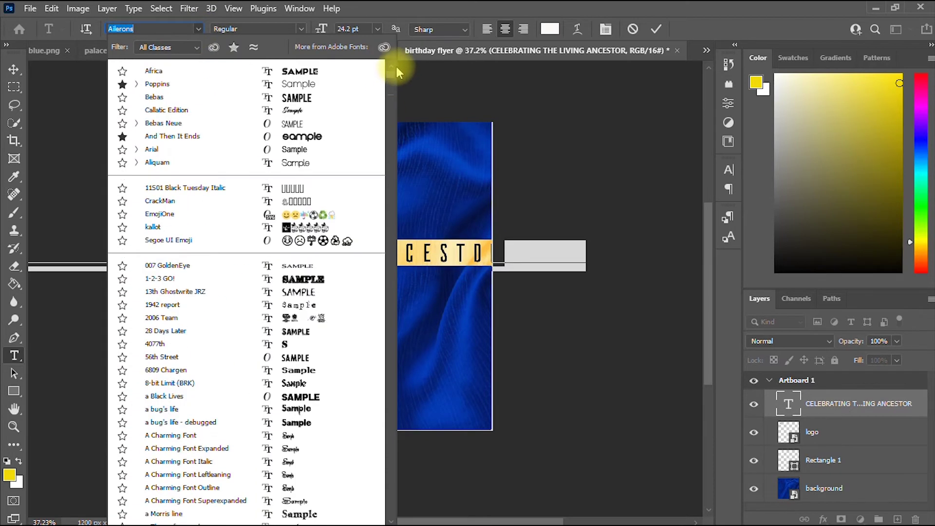
left_click(155, 97)
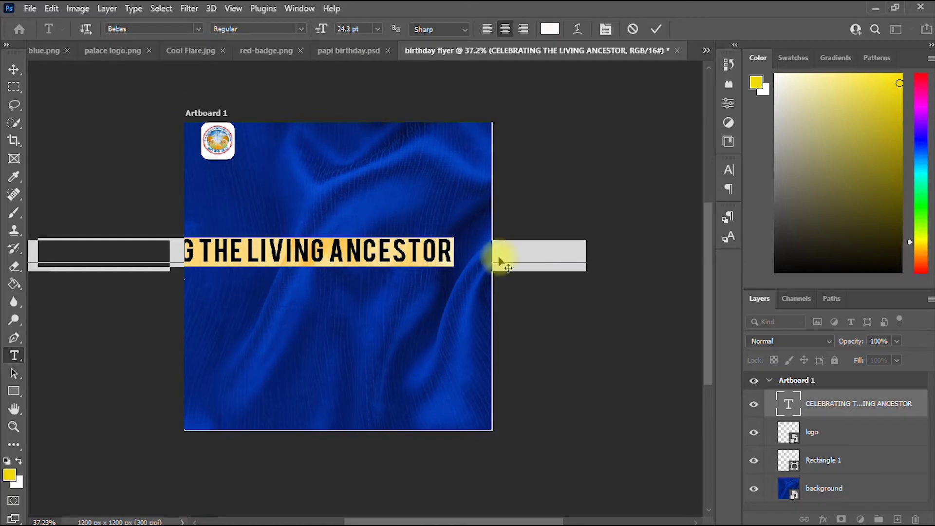
left_click(378, 29)
left_click(372, 111)
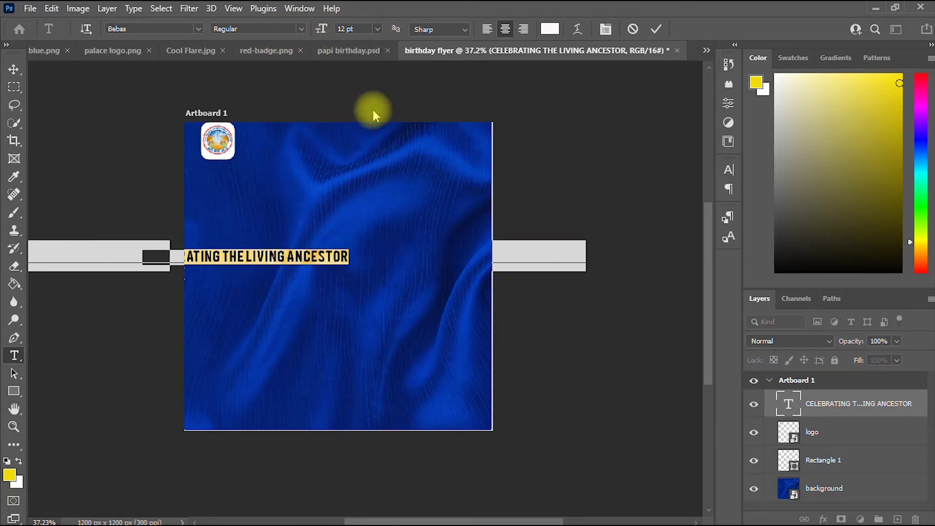
Move the headline to the top beside the logo and scale it to about 85%.
left_click(13, 69)
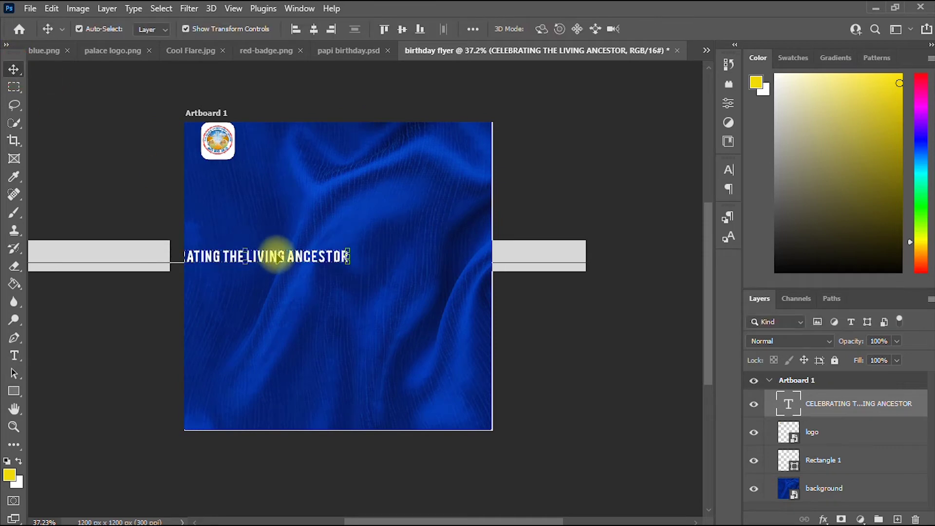
left_click_drag(278, 253, 387, 140)
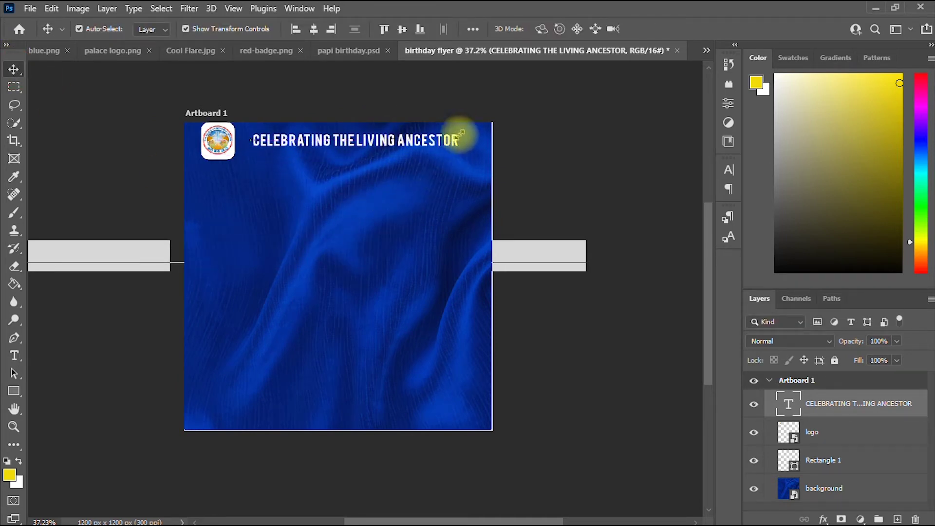
left_click_drag(461, 132, 408, 140)
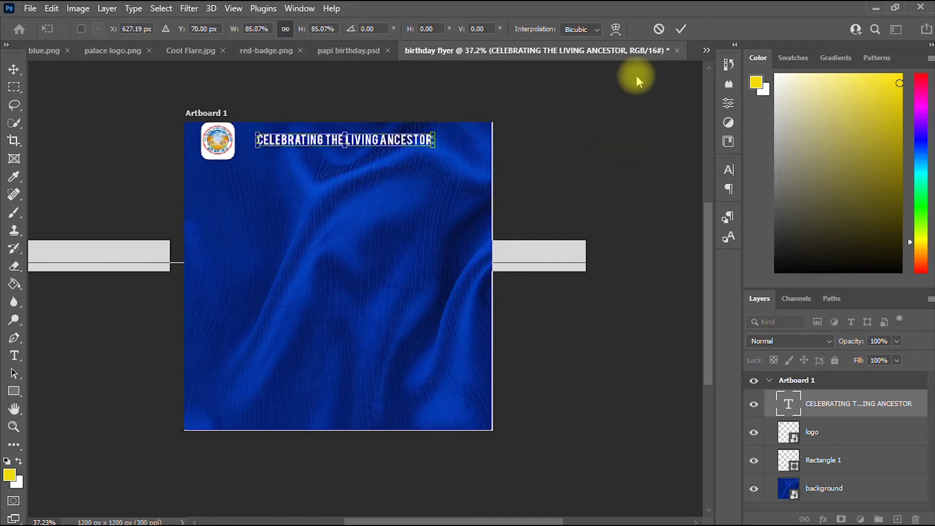
left_click(681, 30)
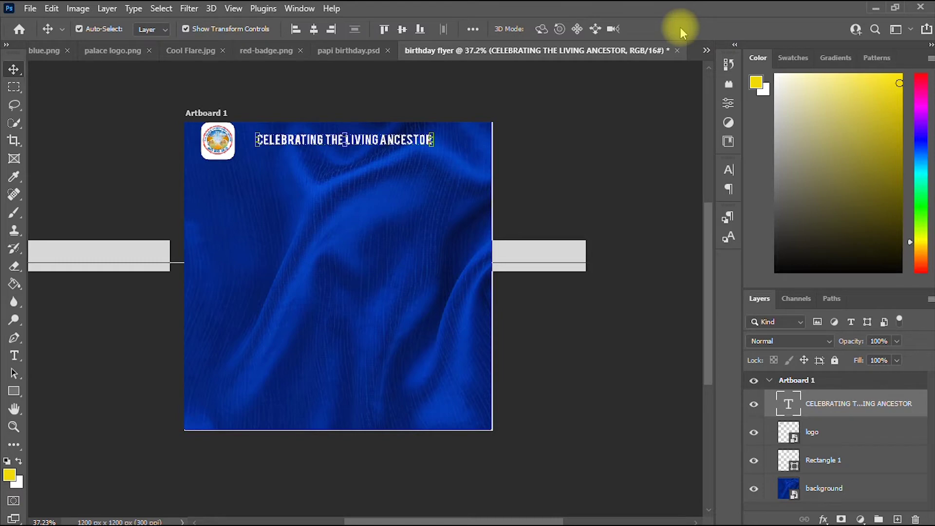
key("super")
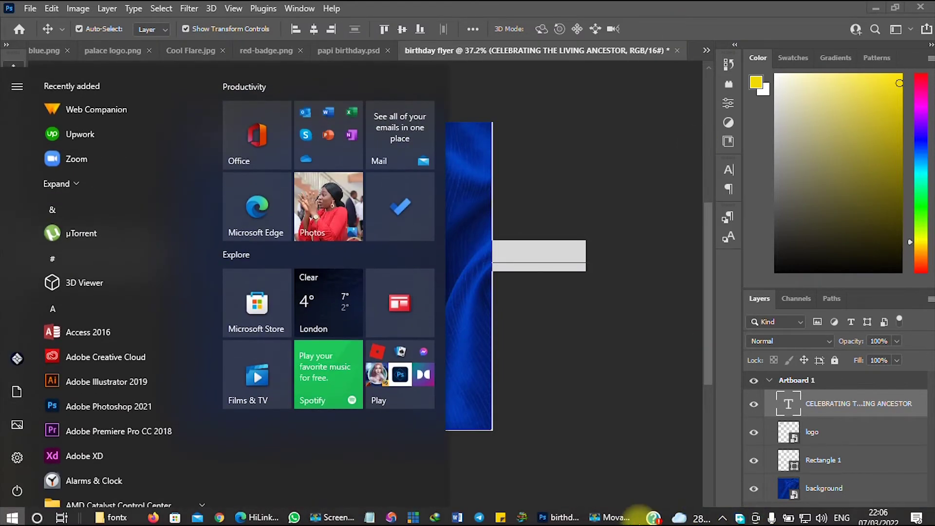
left_click(613, 517)
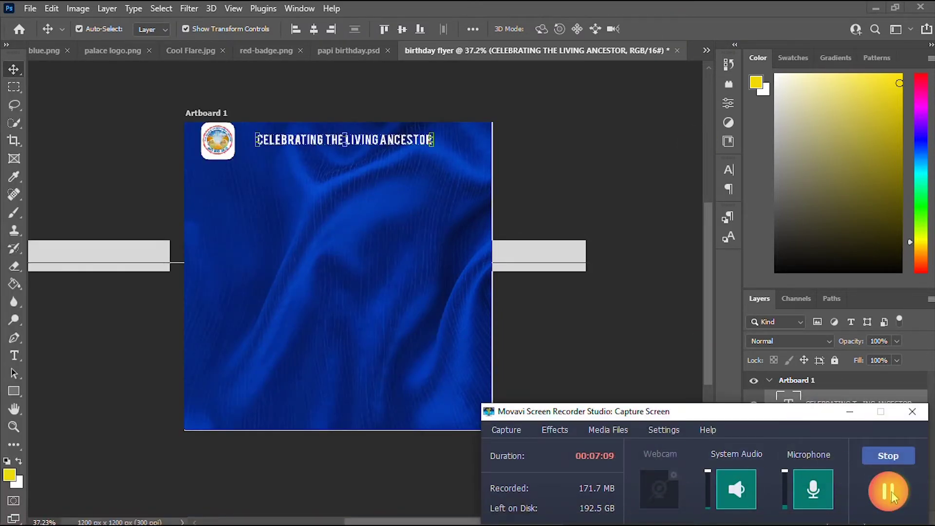
left_click(850, 413)
key("space")
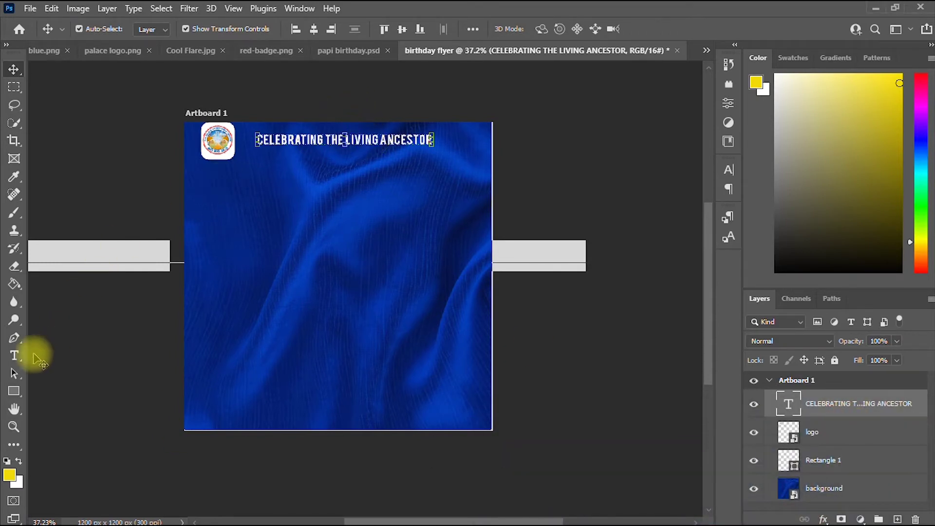
Colour the words LIVING ANCESTOR yellow #f0ff00, leaving CELEBRATING THE white.
left_click(14, 355)
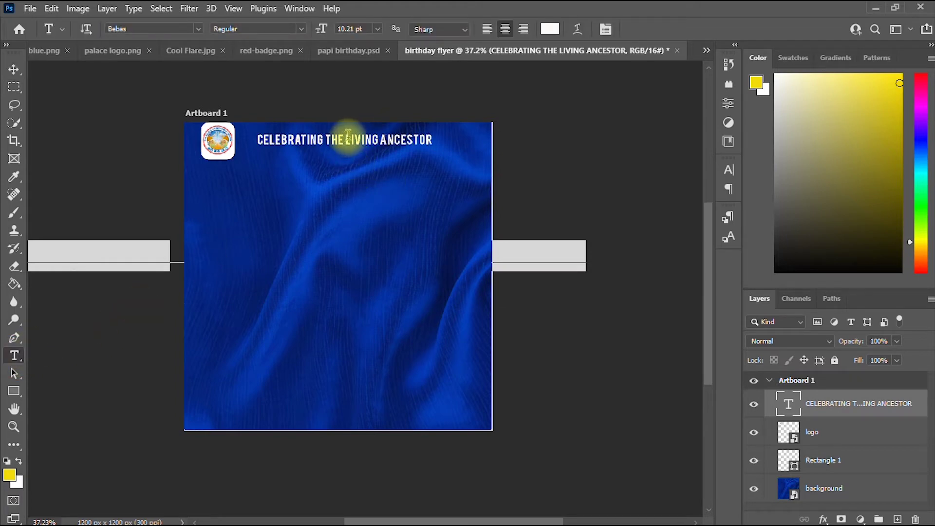
left_click_drag(347, 140, 426, 138)
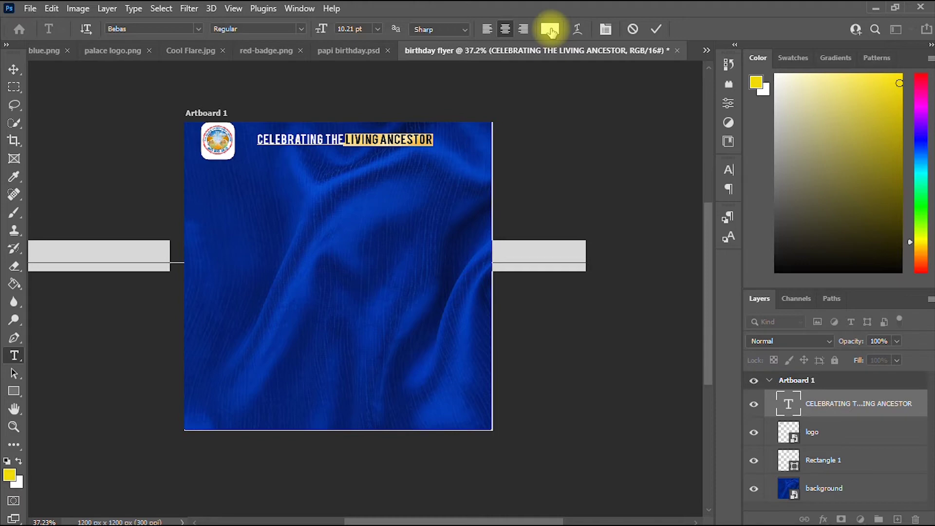
left_click(550, 30)
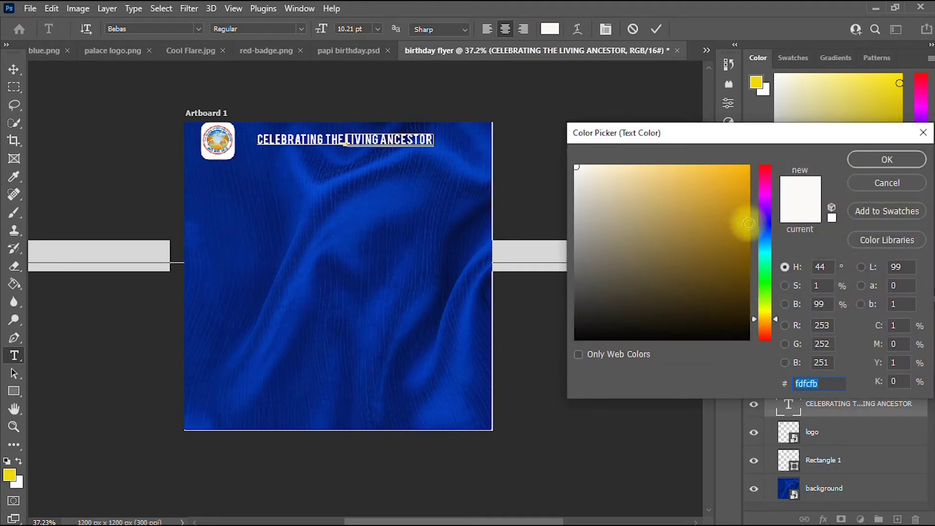
left_click(768, 309)
left_click(748, 167)
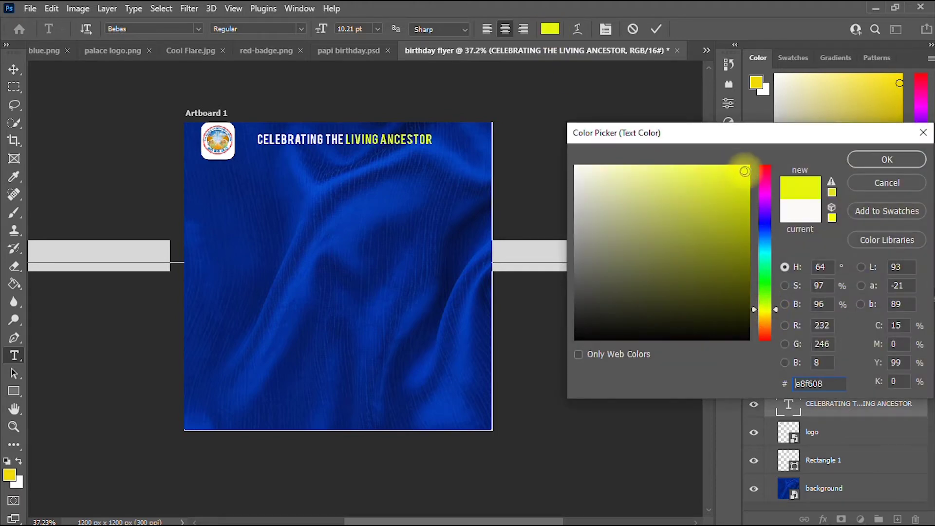
left_click(887, 160)
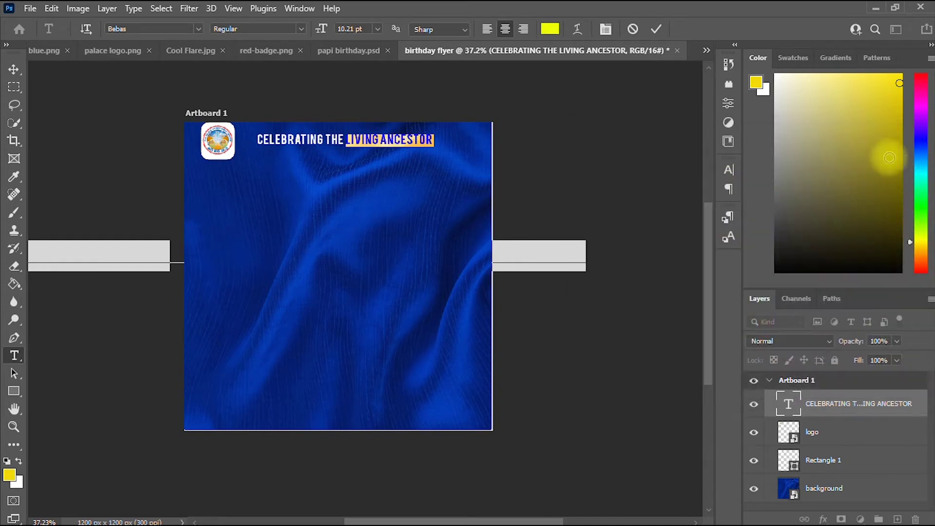
left_click(655, 32)
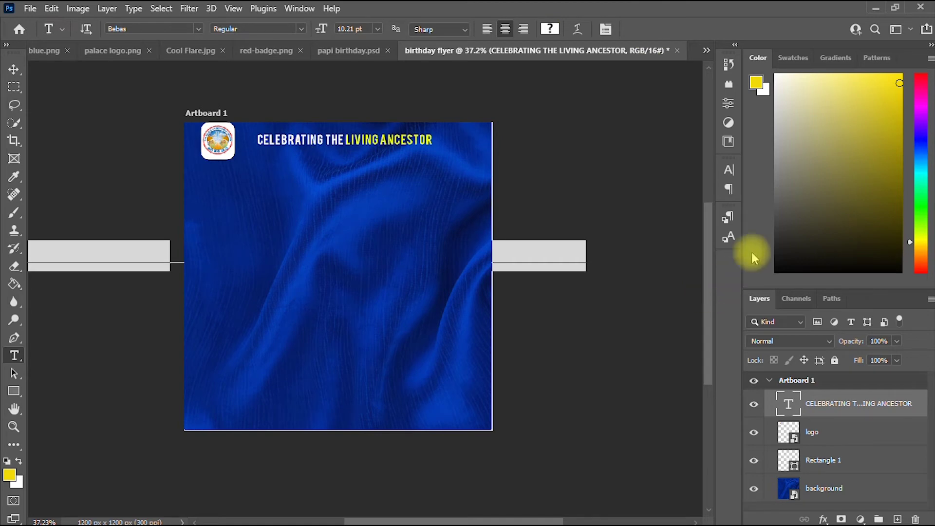
Set the headline's letter tracking to 200 in the Character panel.
left_click(728, 103)
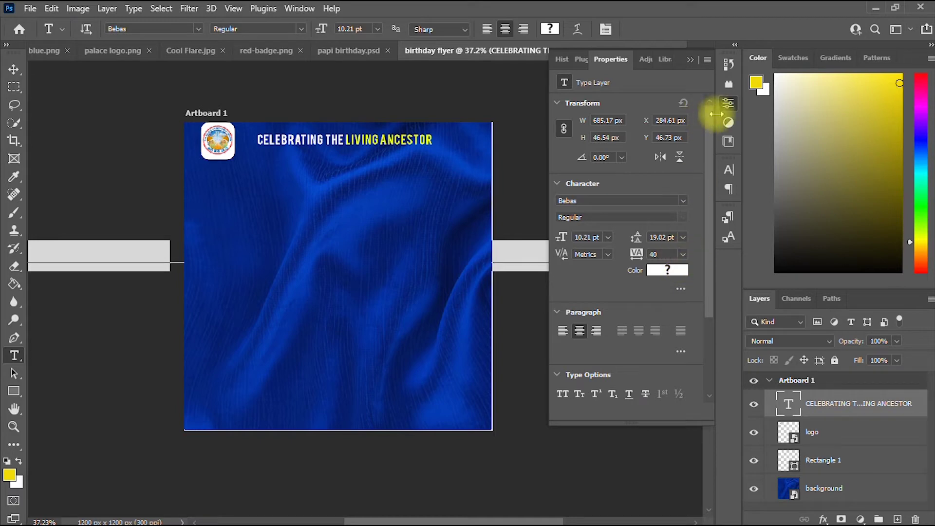
left_click(728, 103)
left_click(729, 169)
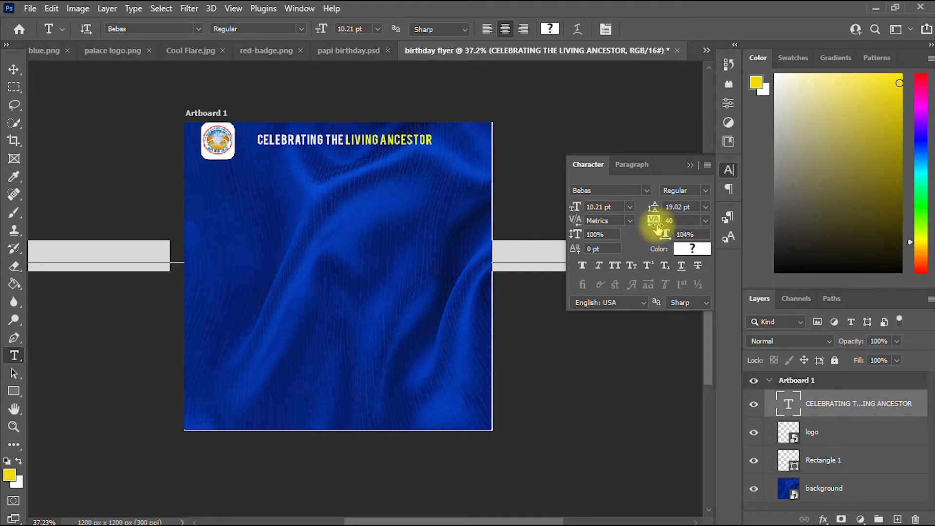
left_click(706, 220)
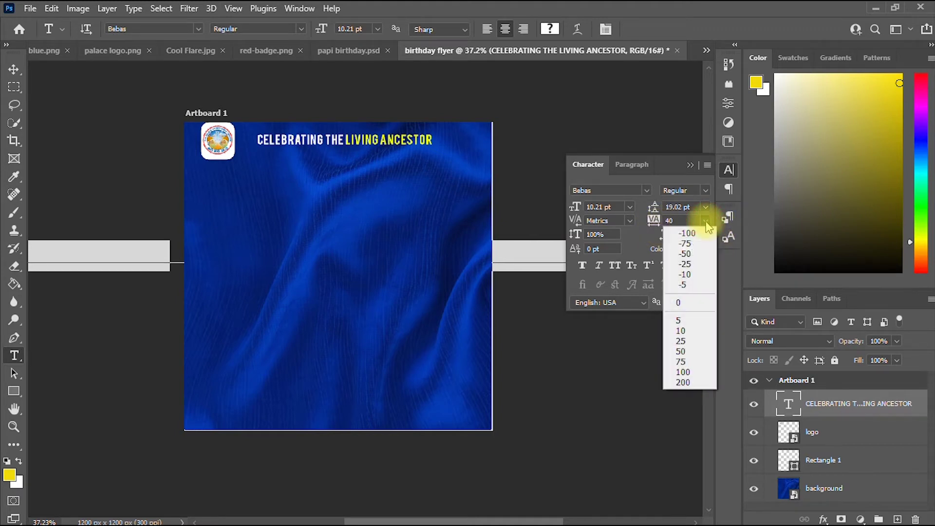
left_click(684, 382)
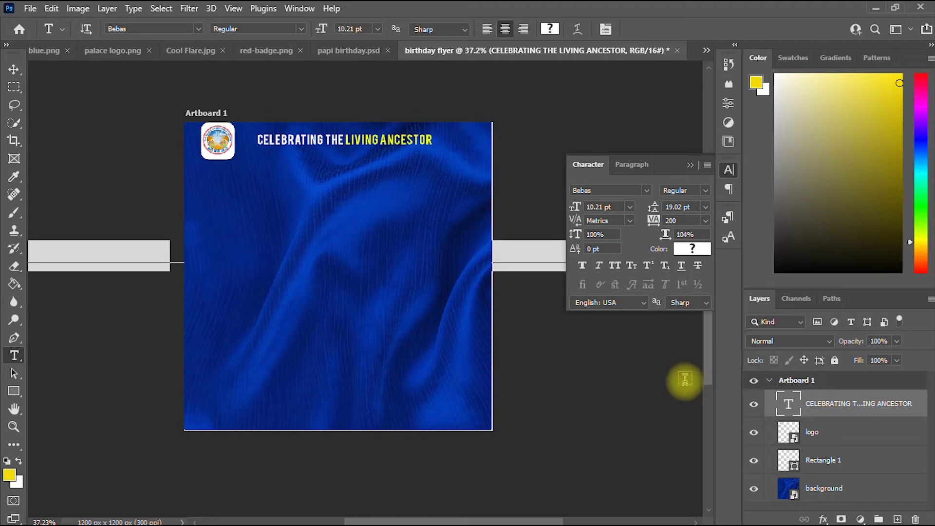
Scale the headline down to about 8 pt and centre it across the top beside the logo.
left_click(13, 70)
key("ctrl+t")
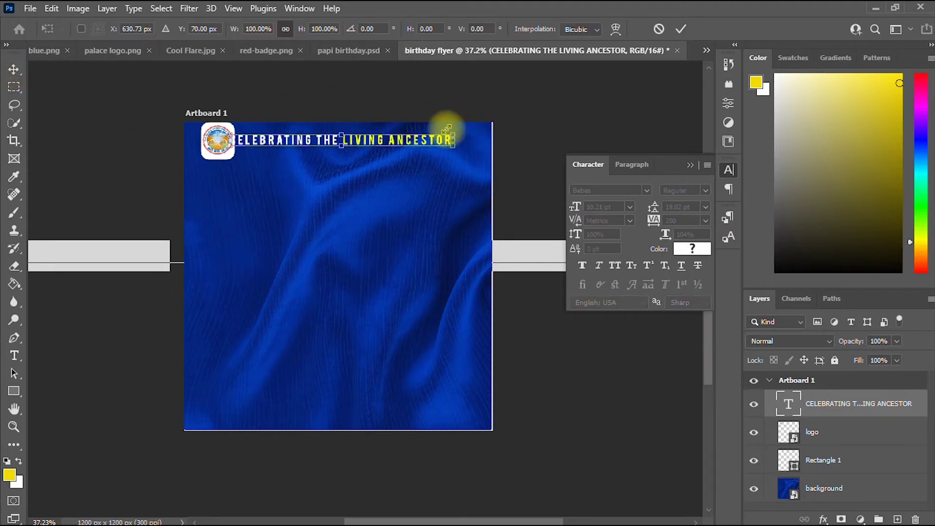
mouse_move(447, 129)
left_mouse_down()
mouse_move(417, 133)
mouse_move(411, 145)
mouse_move(445, 134)
mouse_move(414, 131)
mouse_move(435, 133)
left_mouse_up()
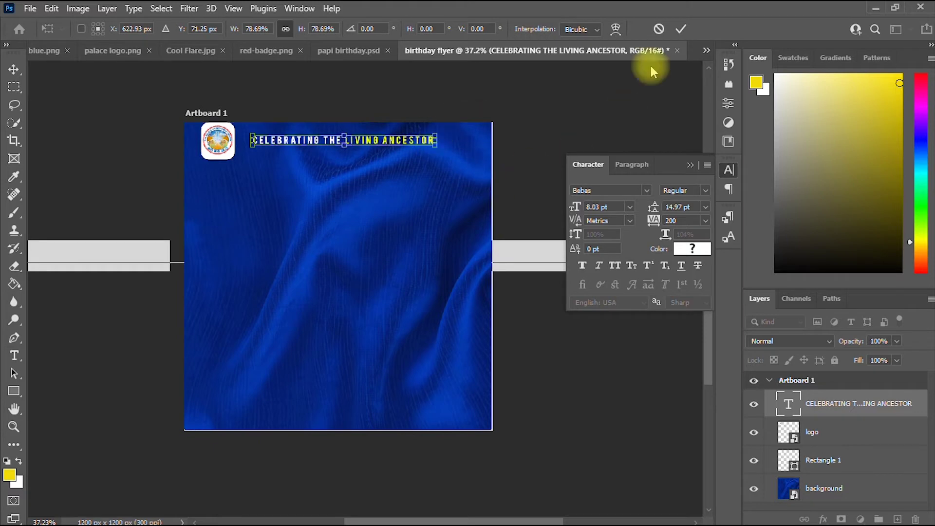
left_click(681, 28)
scroll(378, 241, "up", 1)
scroll(377, 241, "up", 2)
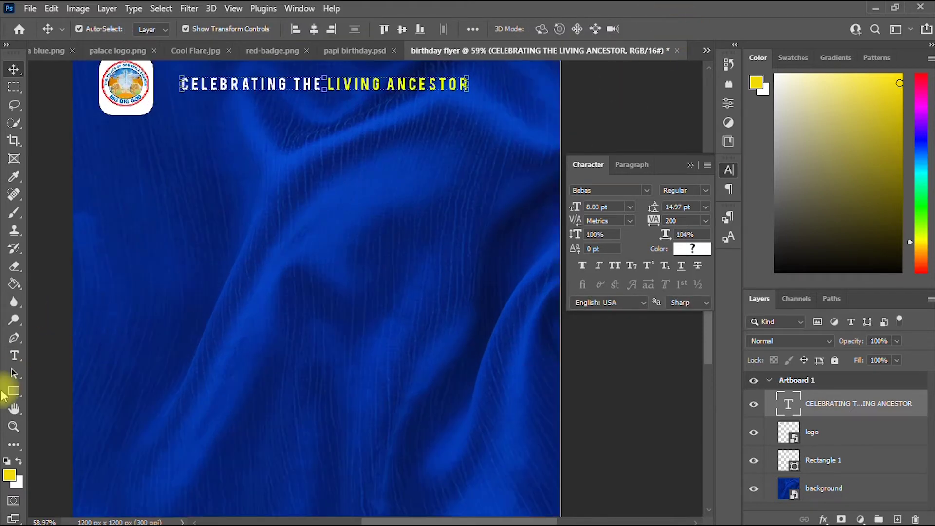
left_click(13, 408)
left_click_drag(186, 312, 240, 354)
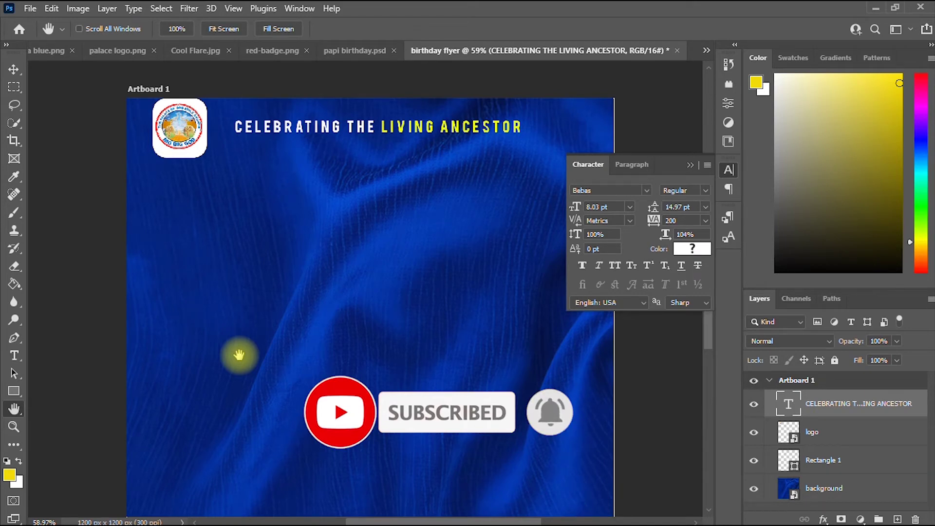
left_click(13, 69)
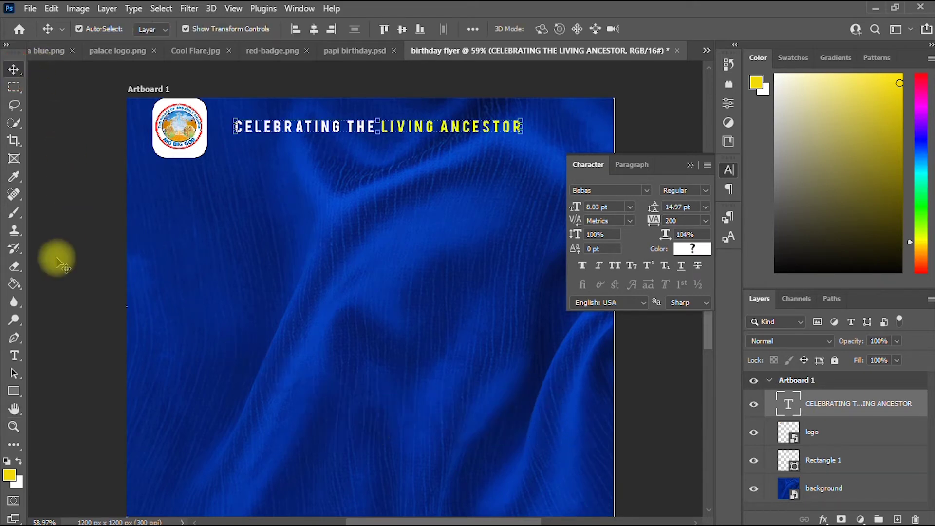
Add a new '!!!' text layer coloured bright yellow-green d7f707.
left_click(13, 356)
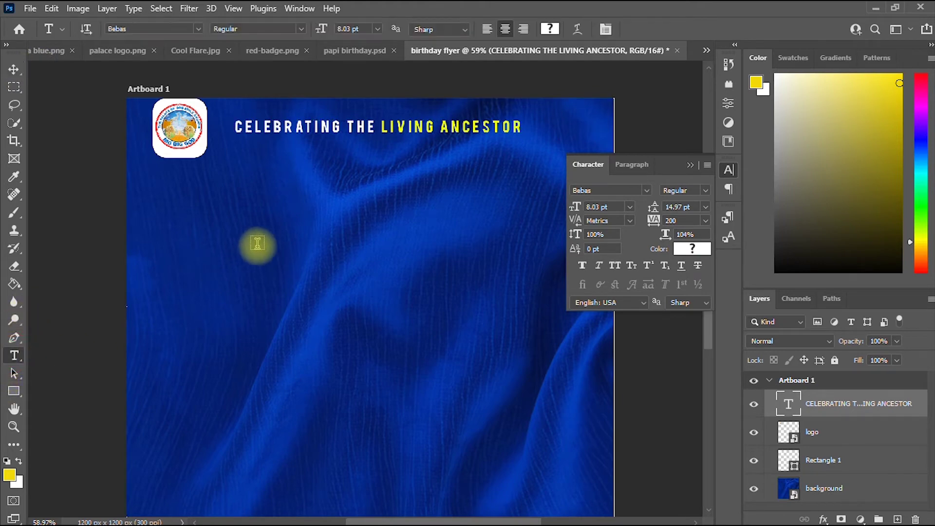
left_click(268, 241)
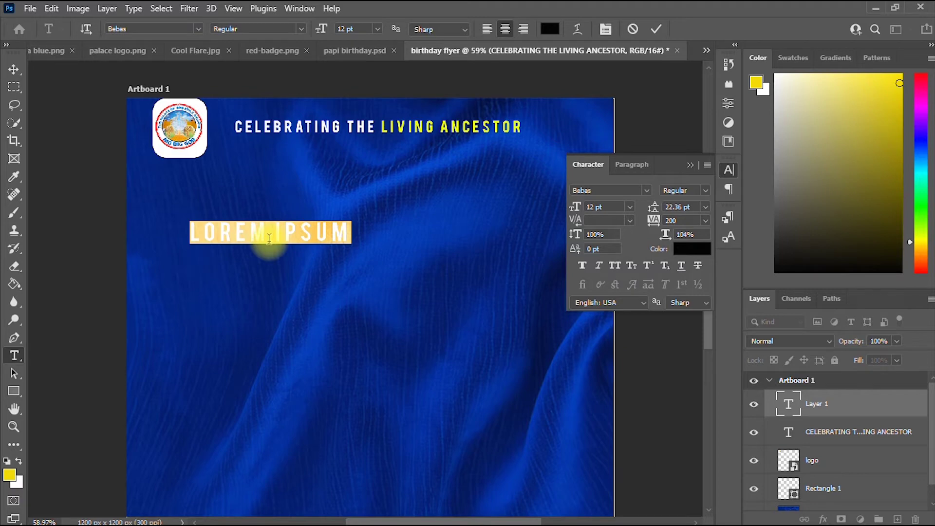
key("BackSpace")
key("ctrl+a")
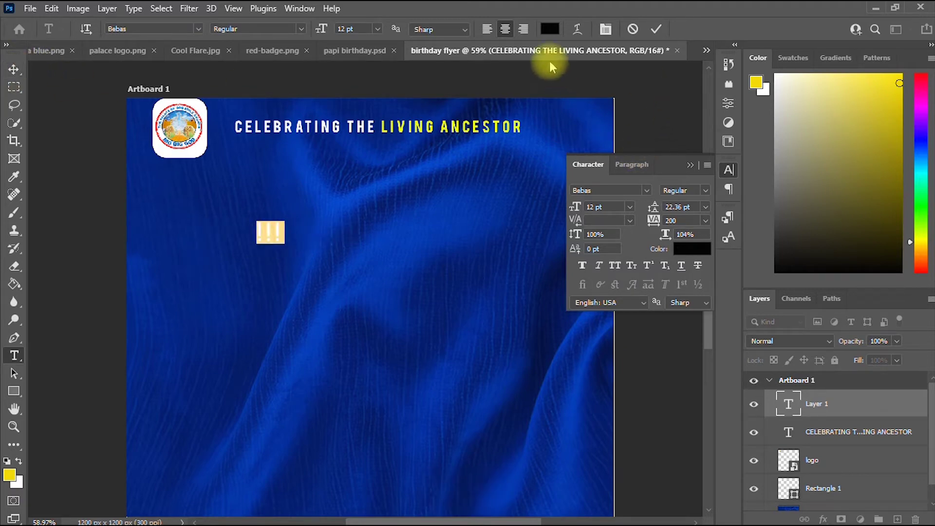
left_click(550, 30)
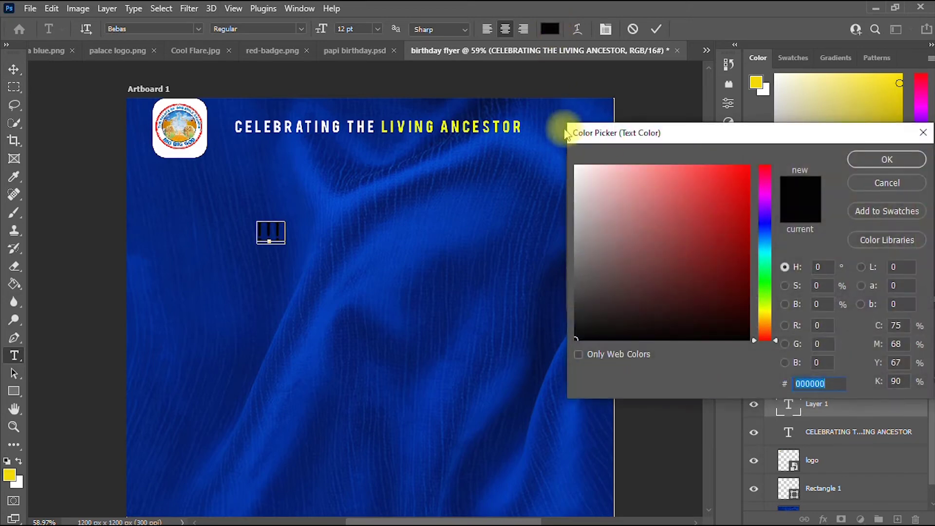
left_click(514, 127)
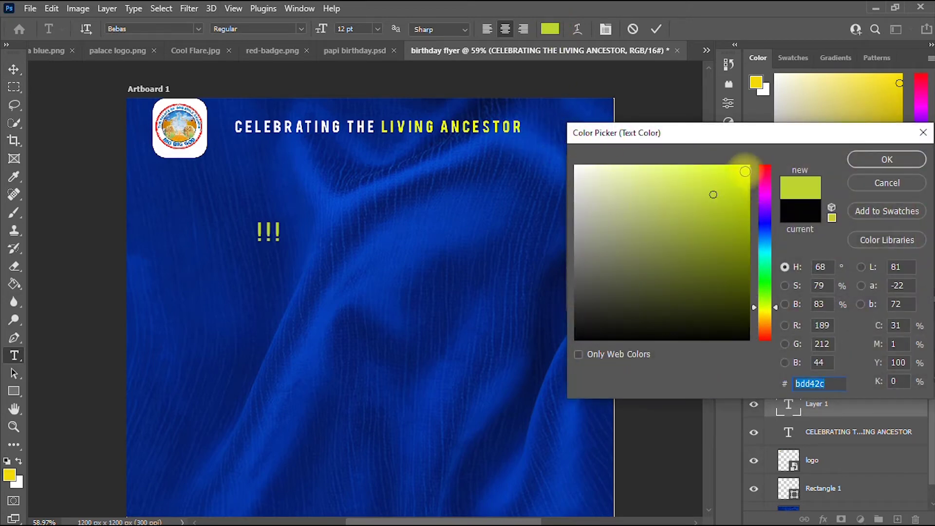
left_click(746, 168)
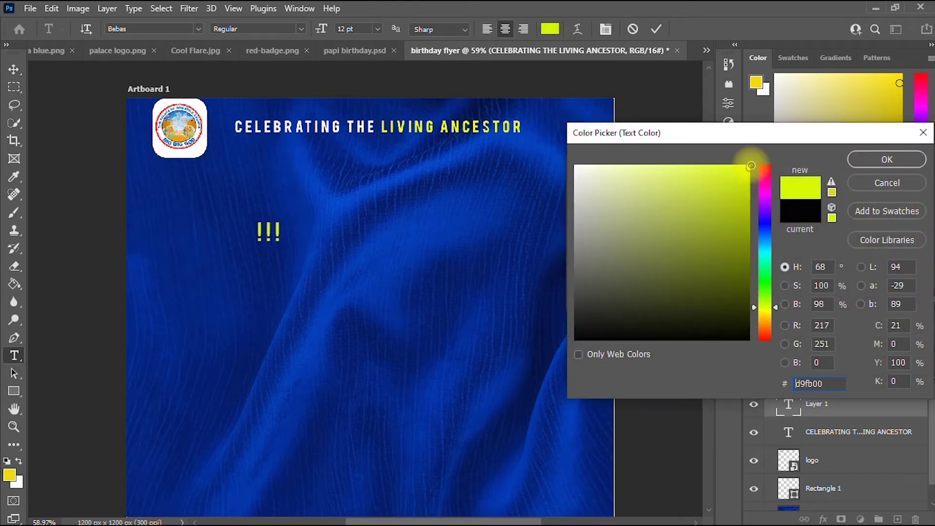
left_click(885, 159)
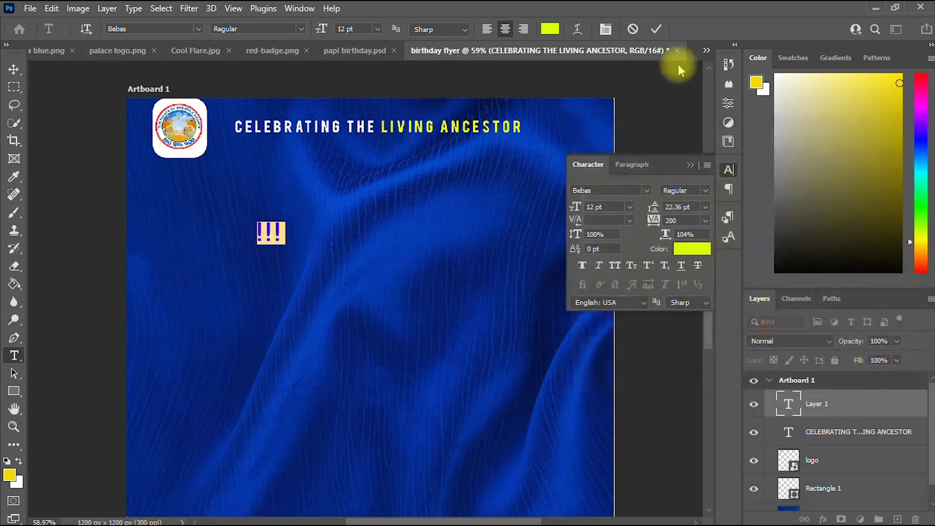
left_click(658, 31)
Shrink the !!! text to about 78% and move it right after ANCESTOR.
left_click(14, 69)
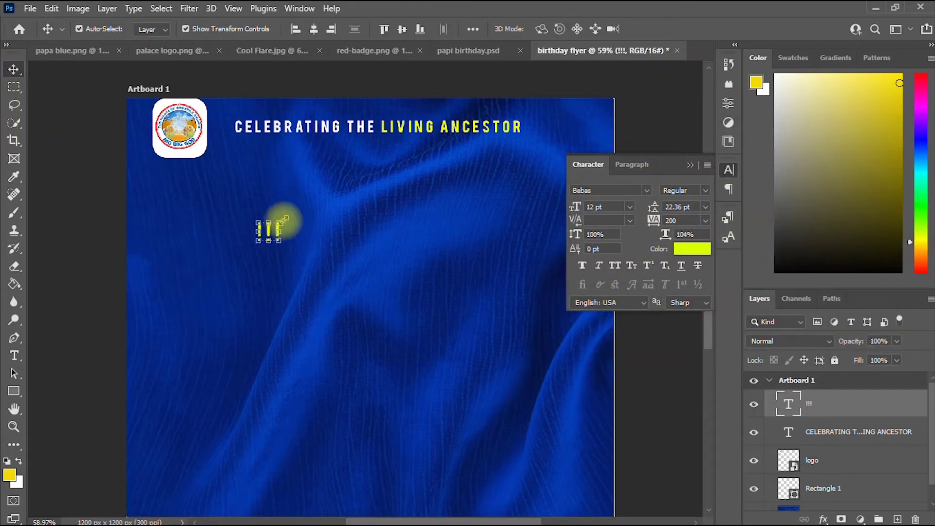
left_click_drag(283, 219, 272, 220)
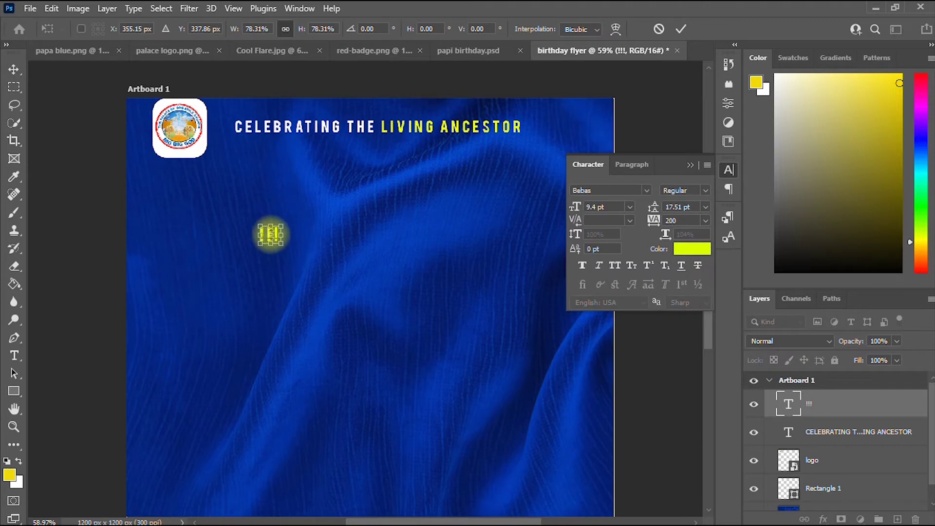
left_click(13, 69)
scroll(247, 292, "up", 1)
key("Return")
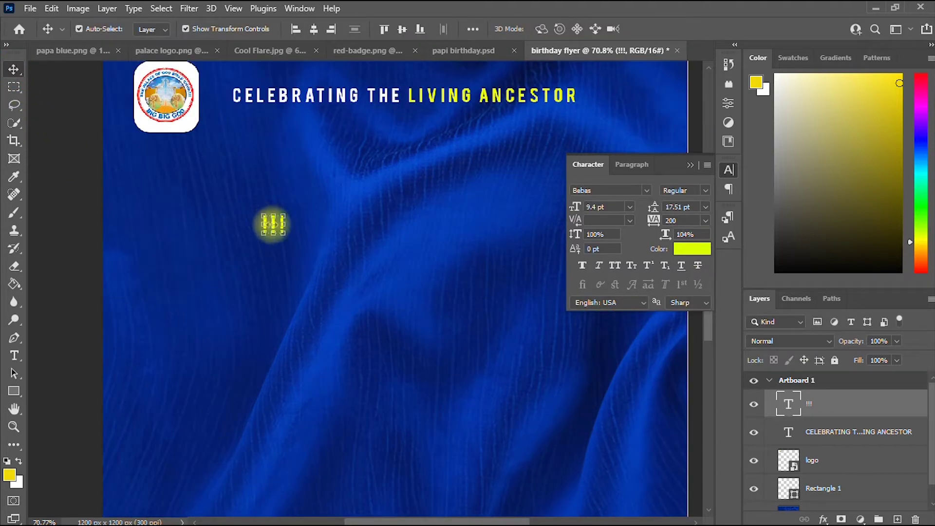
left_click(164, 235)
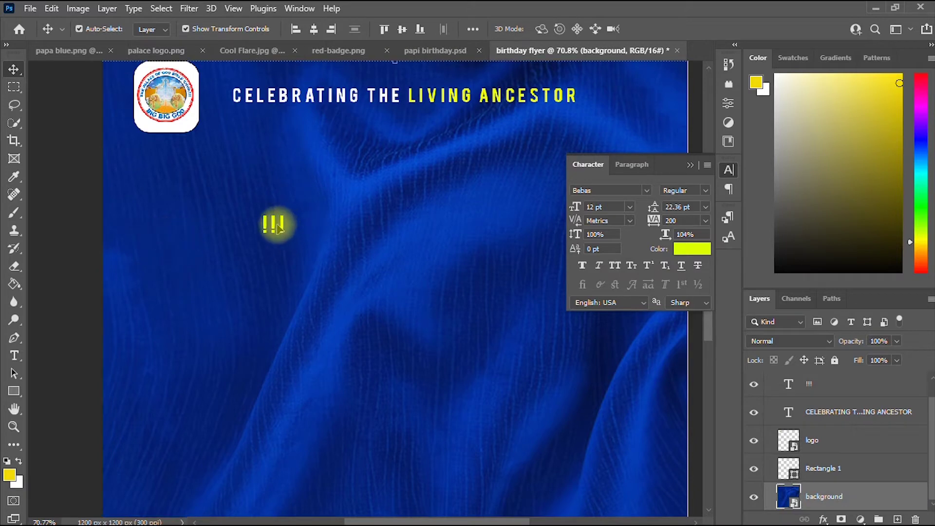
left_click_drag(276, 225, 599, 95)
scroll(313, 203, "down", 3)
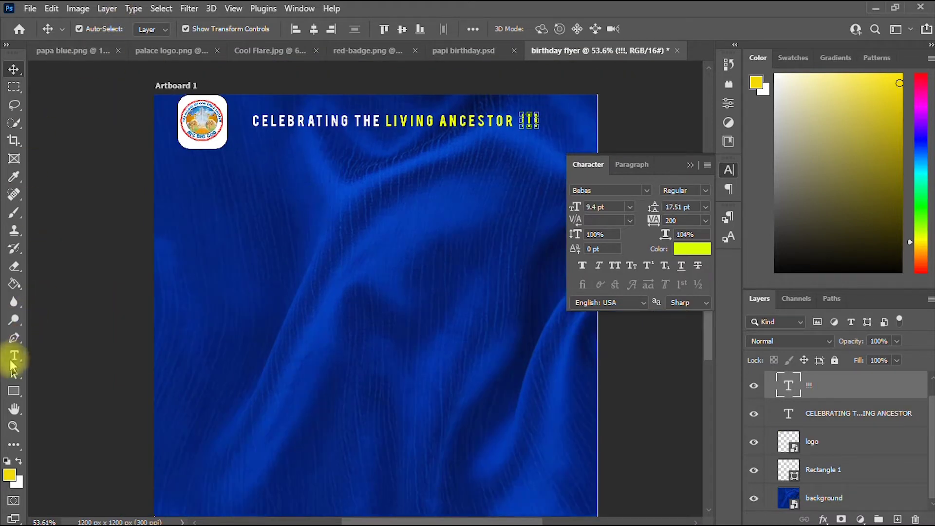
Make the !!! text Faux Italic, then deselect it and close the Character panel.
left_click(14, 358)
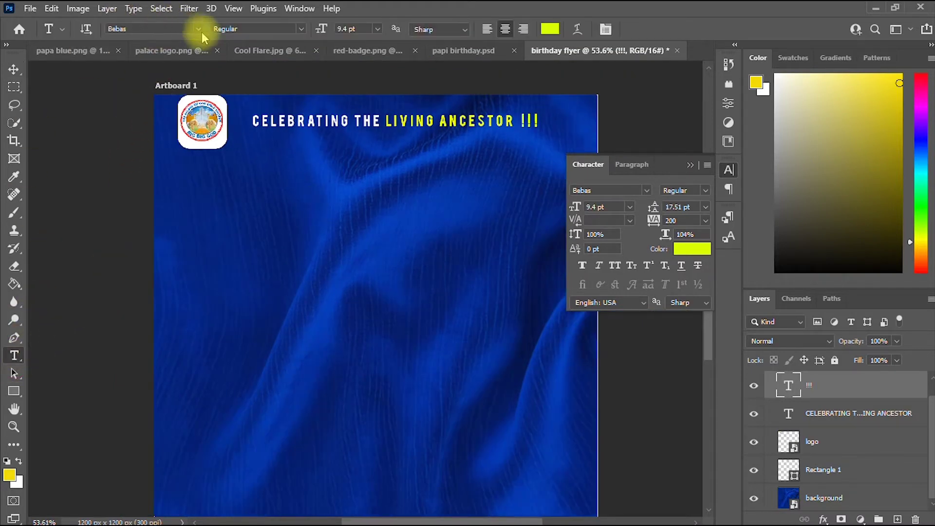
left_click(200, 33)
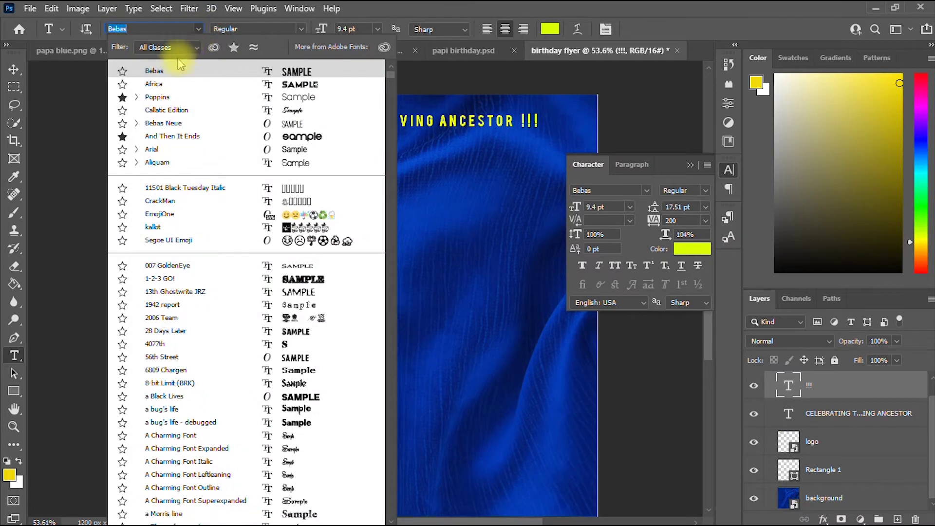
left_click(137, 124)
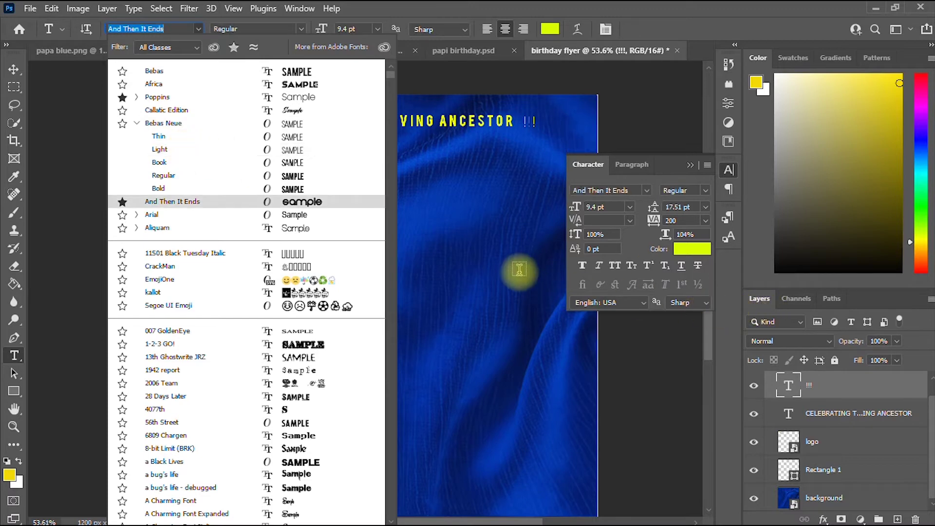
left_click(601, 273)
left_click(601, 265)
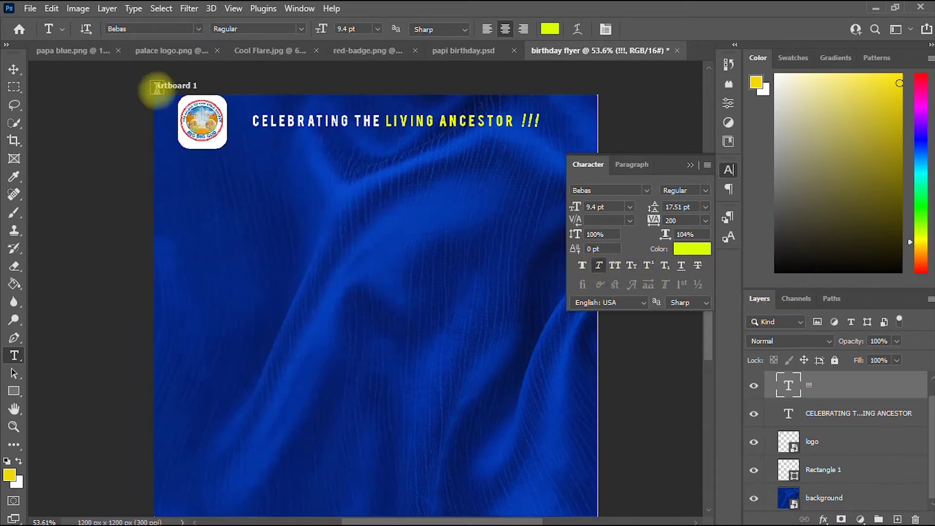
left_click(13, 70)
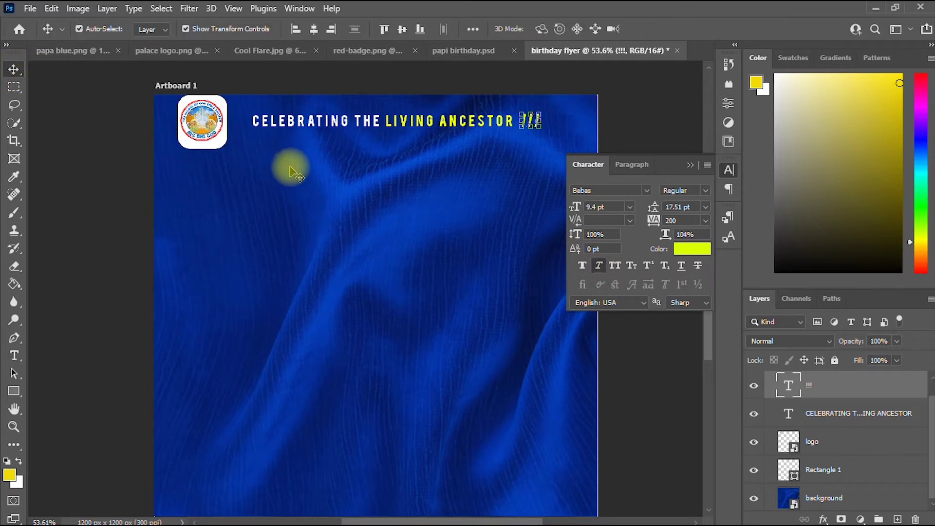
scroll(291, 170, "down", 2)
left_click(121, 119)
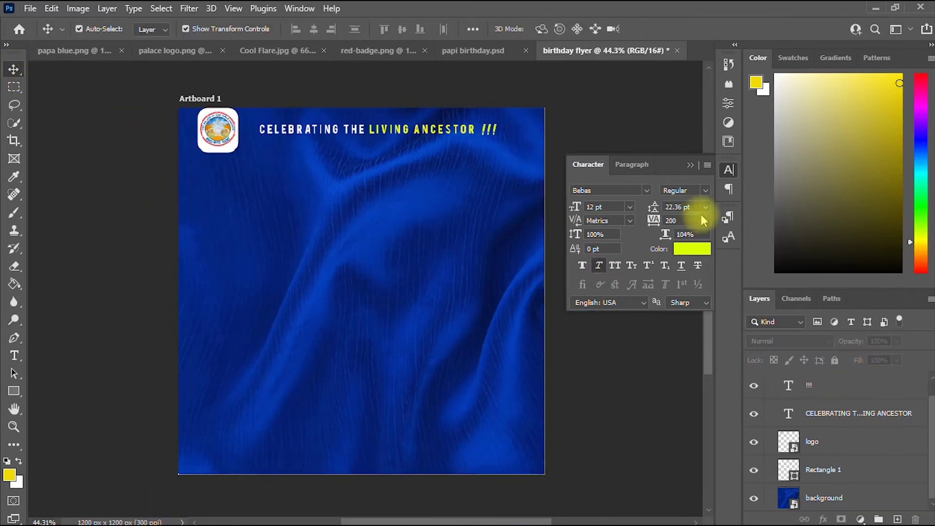
left_click(689, 166)
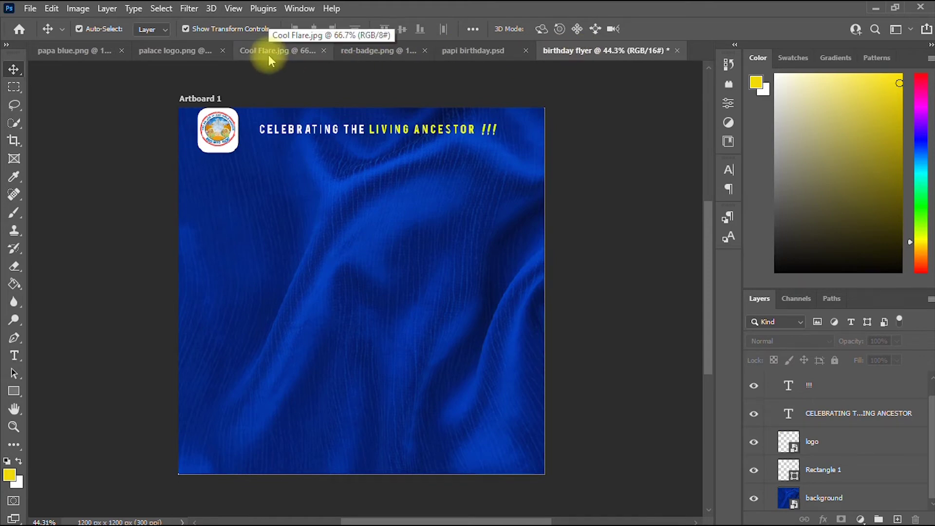
Place black brush circle.jpg as an embedded object, scaled down and centred below the headline.
left_click(30, 10)
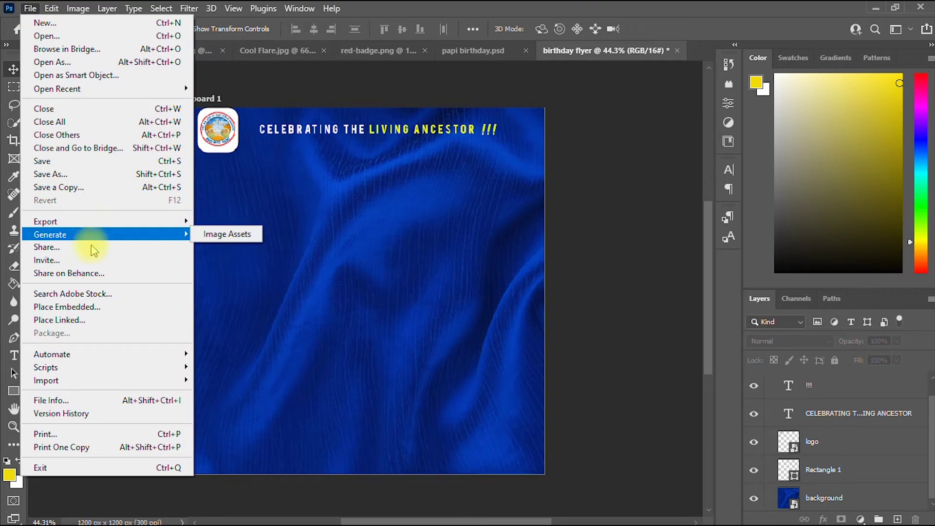
left_click(83, 309)
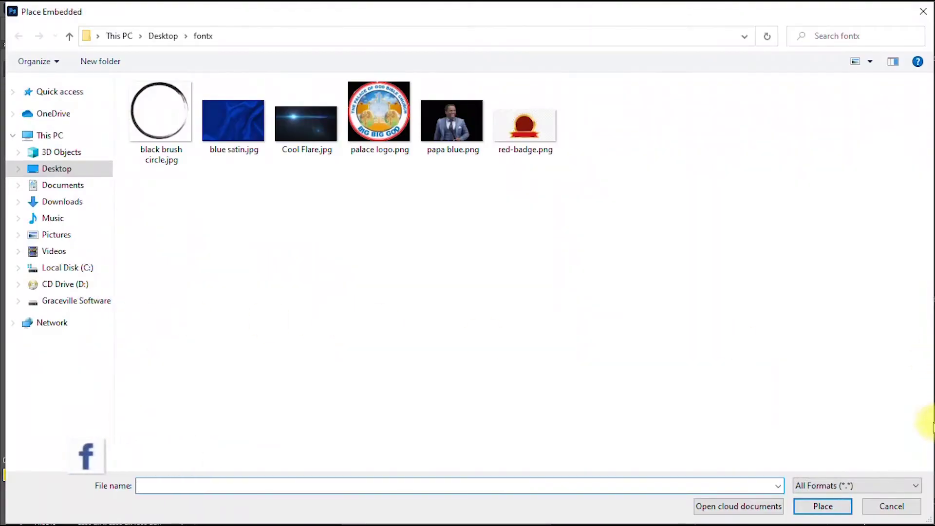
left_click(164, 119)
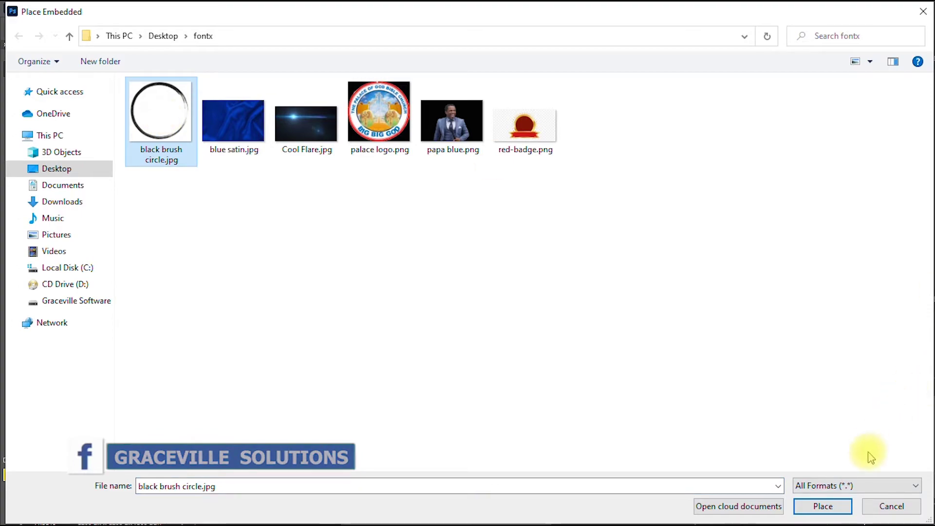
left_click(824, 508)
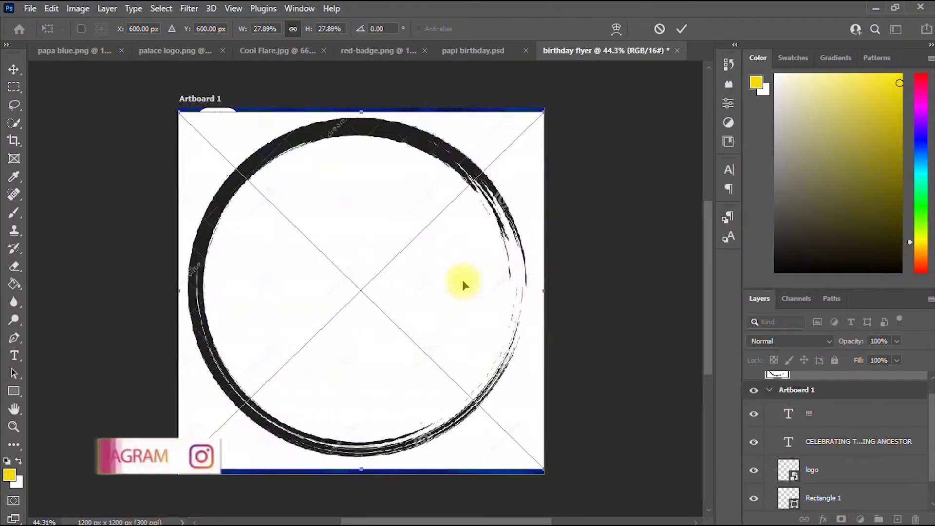
scroll(463, 280, "down", 2)
mouse_move(396, 170)
left_mouse_down()
mouse_move(396, 284)
mouse_move(404, 232)
left_mouse_up()
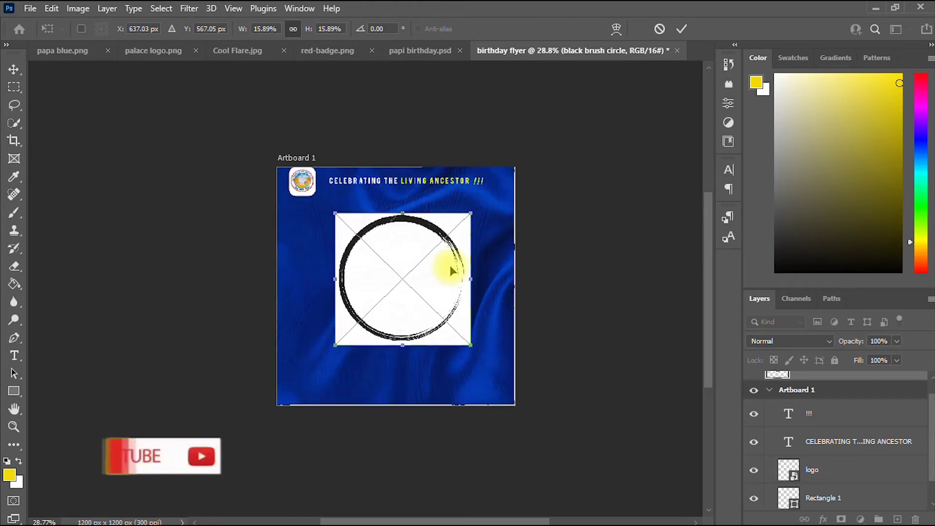
left_click(682, 29)
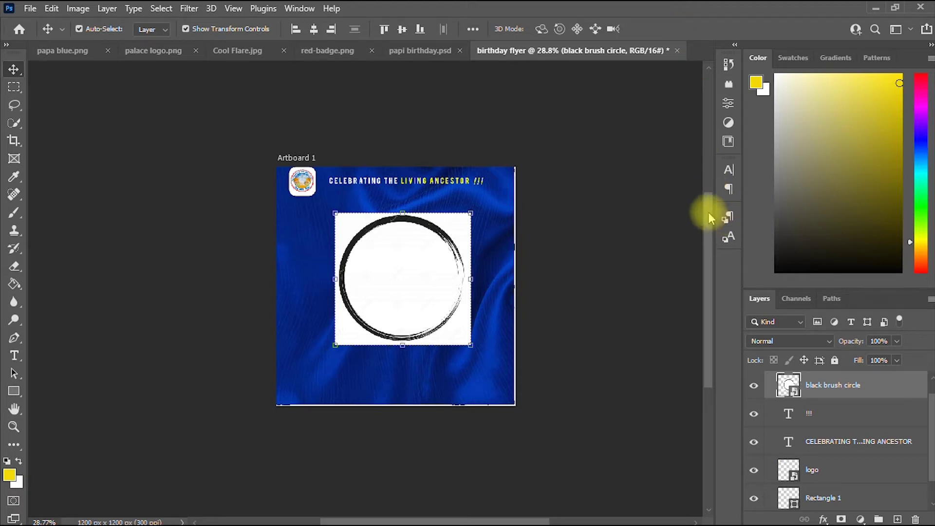
scroll(495, 240, "up", 3)
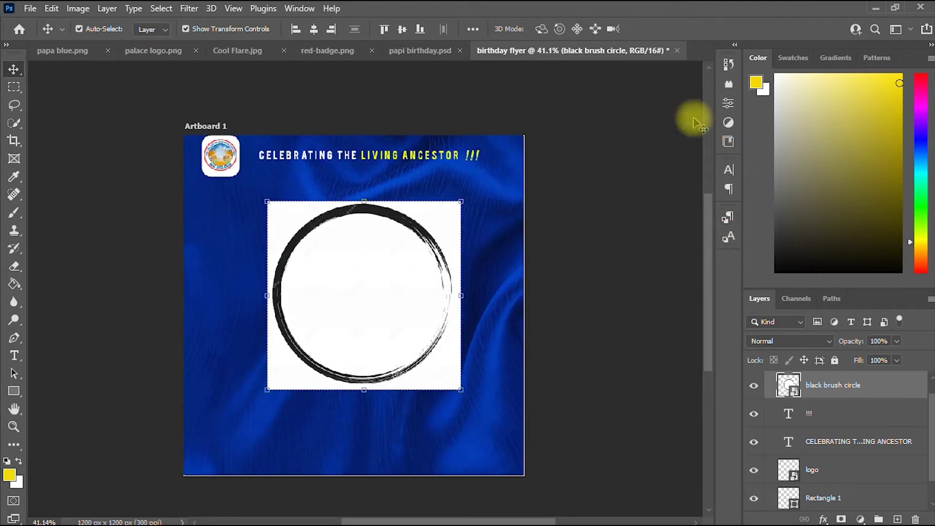
Open the brush circle smart object's contents for editing from its Properties.
left_click(729, 103)
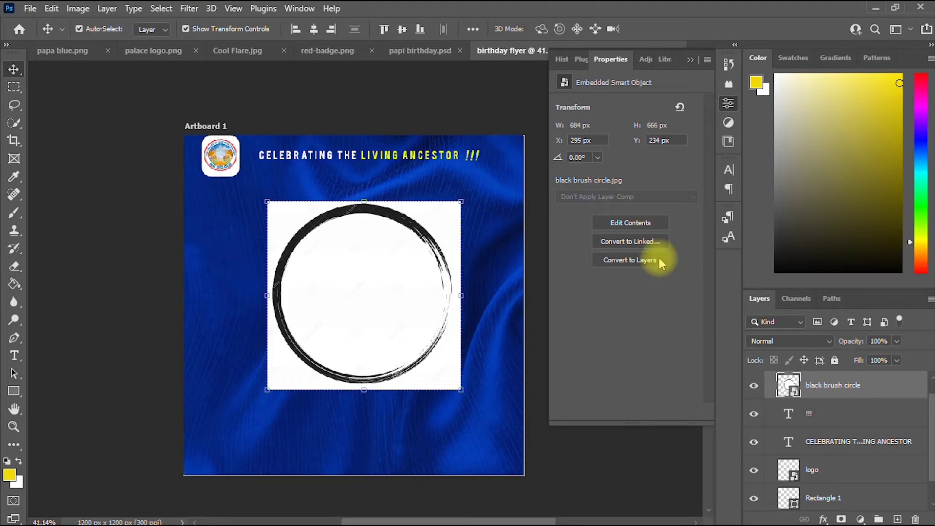
scroll(623, 181, "up", 3)
scroll(622, 182, "down", 3)
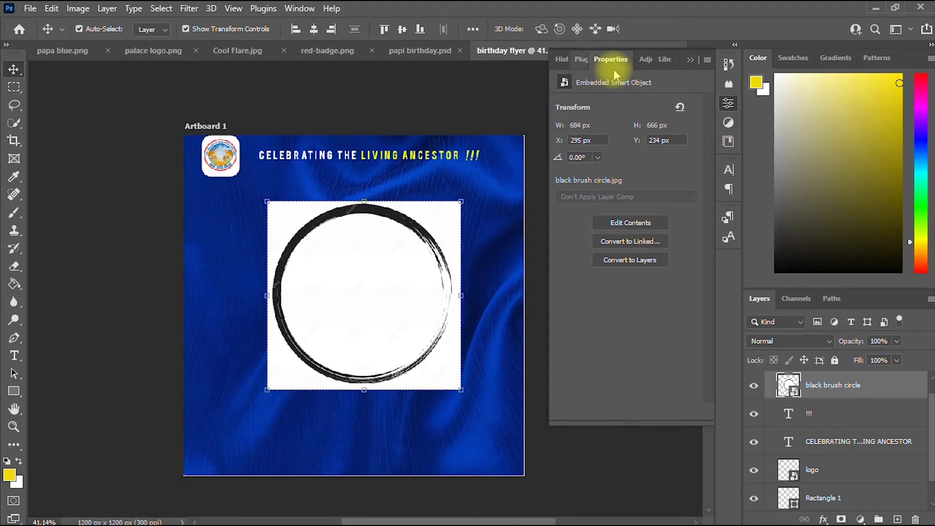
left_click(729, 104)
left_click(730, 104)
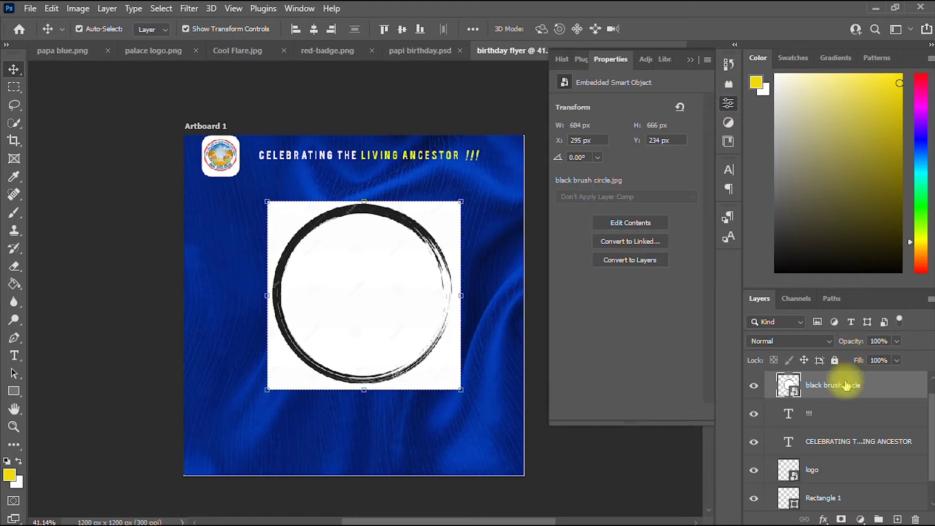
left_click(634, 223)
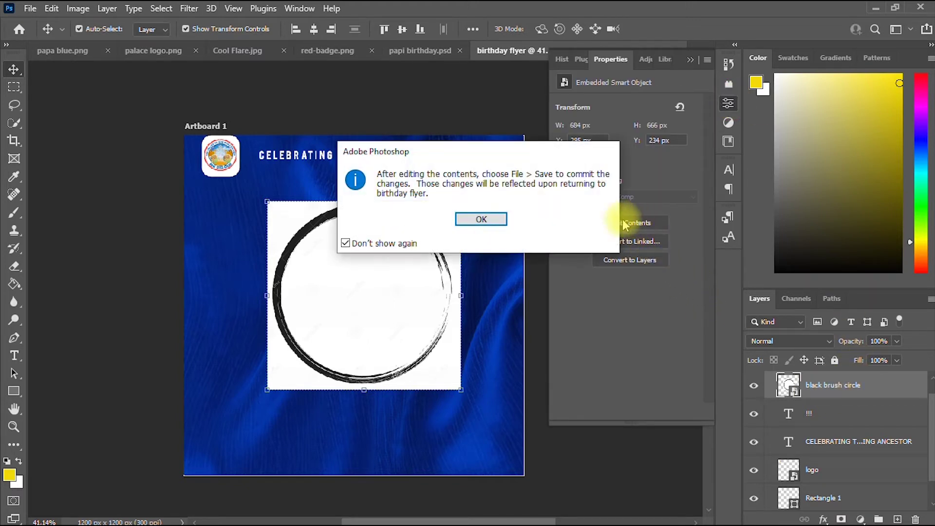
Erase the circle image's white fill to transparency with the Magic Eraser Tool.
left_click(486, 218)
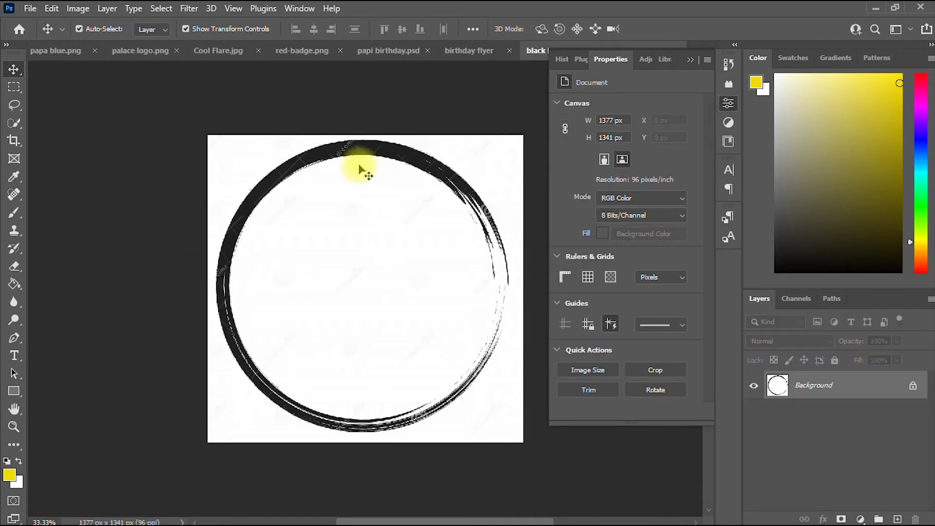
left_click(912, 385)
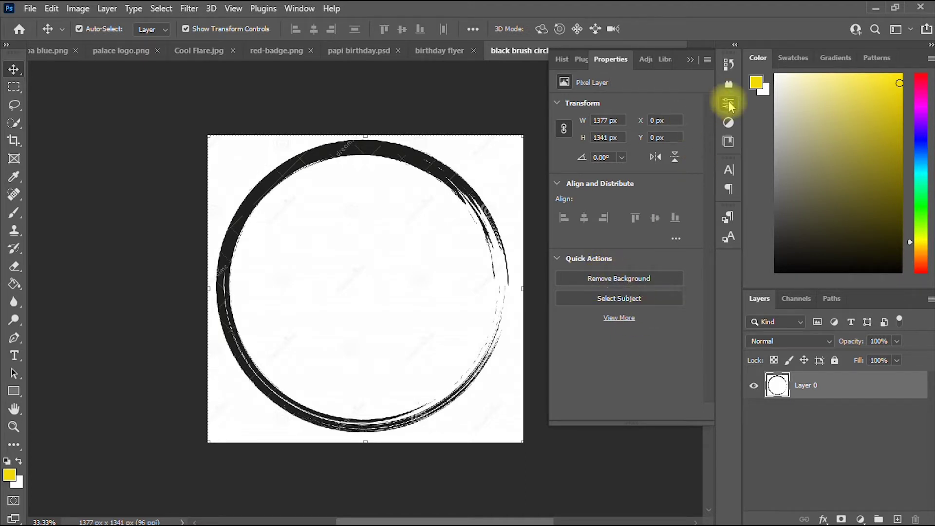
left_click(630, 280)
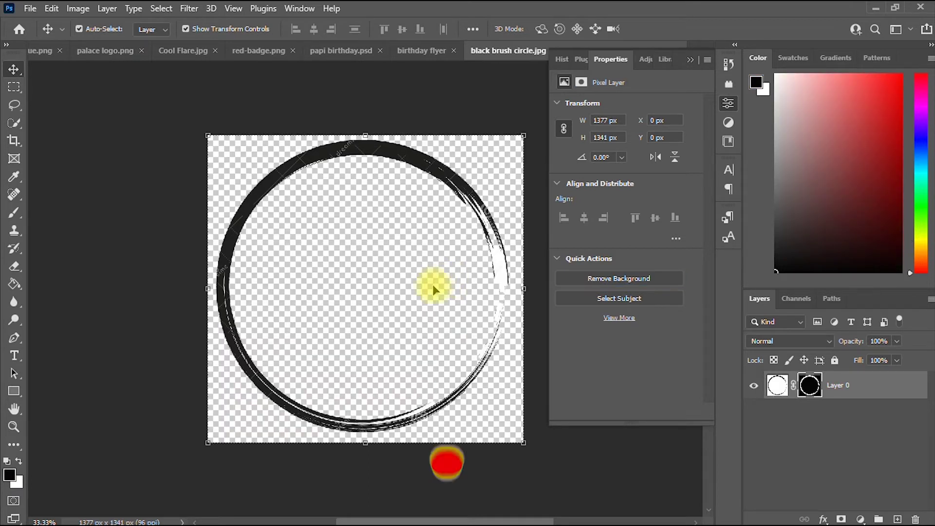
left_click(15, 268)
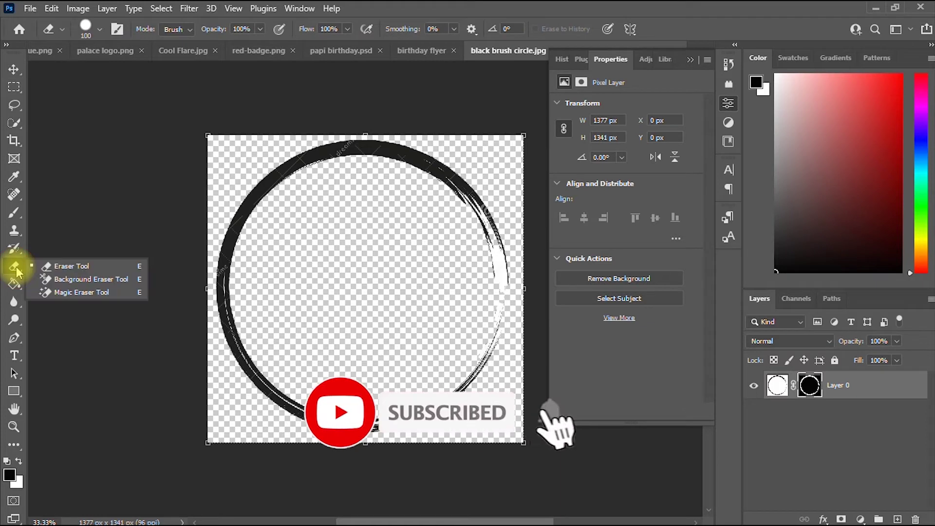
left_click(34, 265)
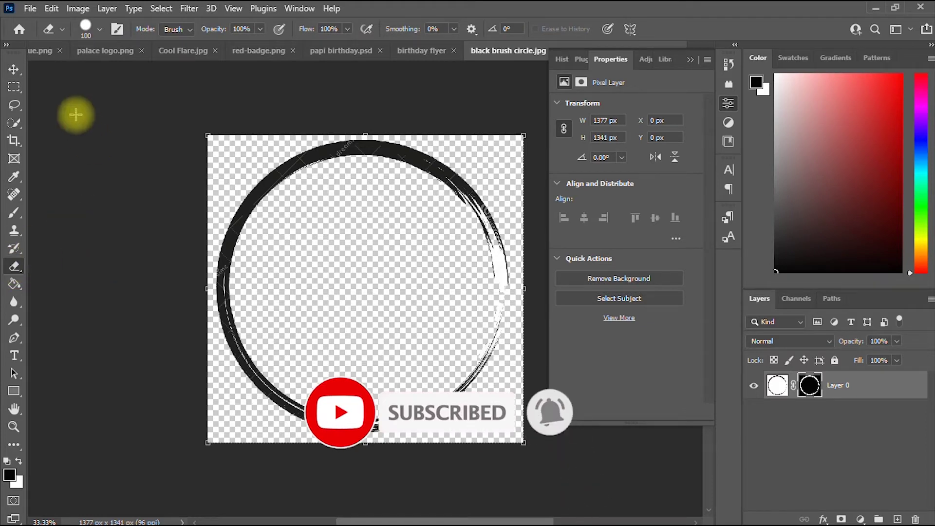
left_click(15, 266)
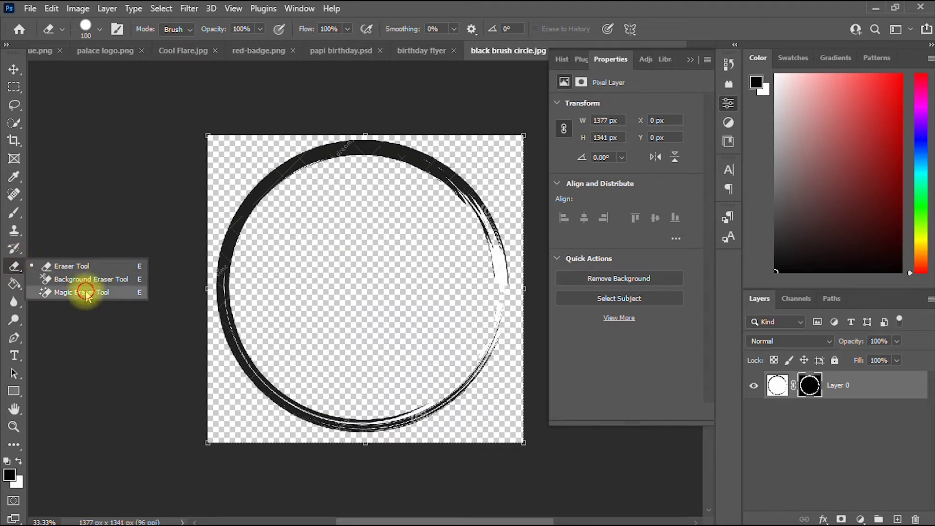
left_click(86, 293)
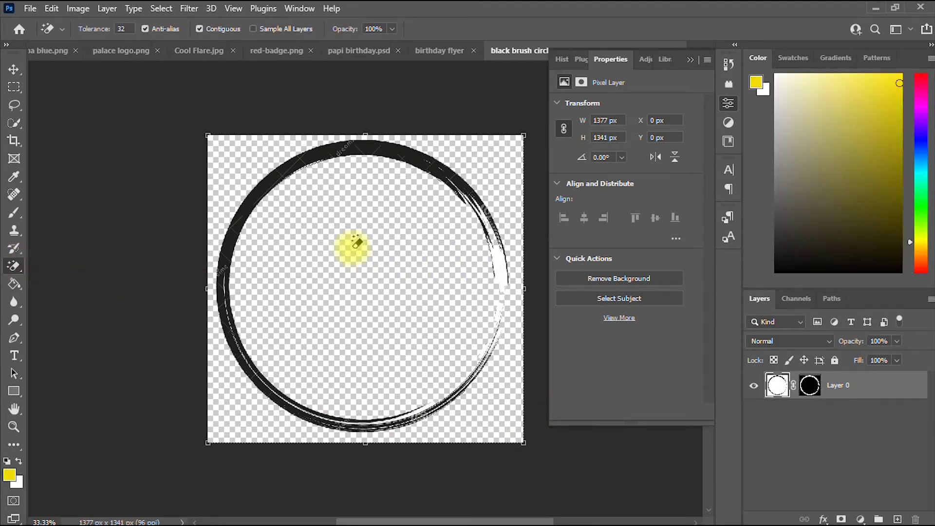
left_click(506, 262)
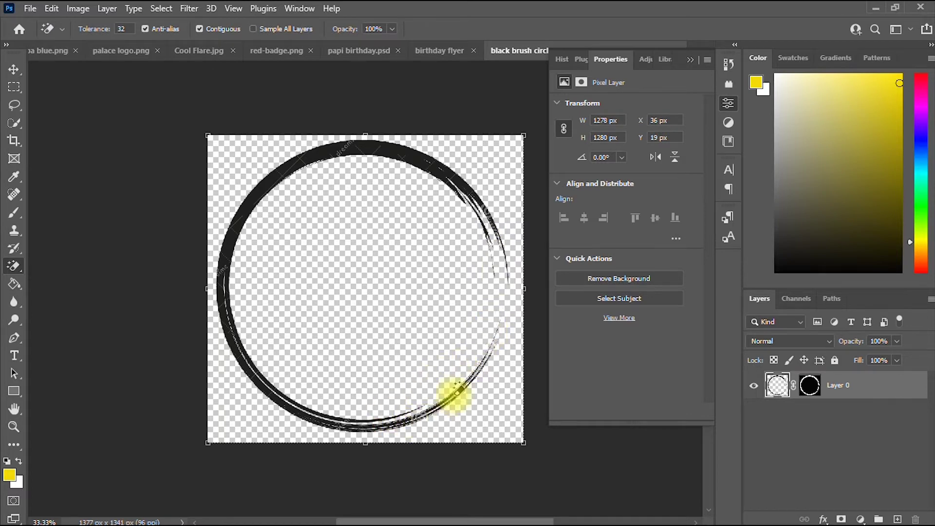
Cycle through the open document tabs, ending on the black brush circle image.
left_click(13, 71)
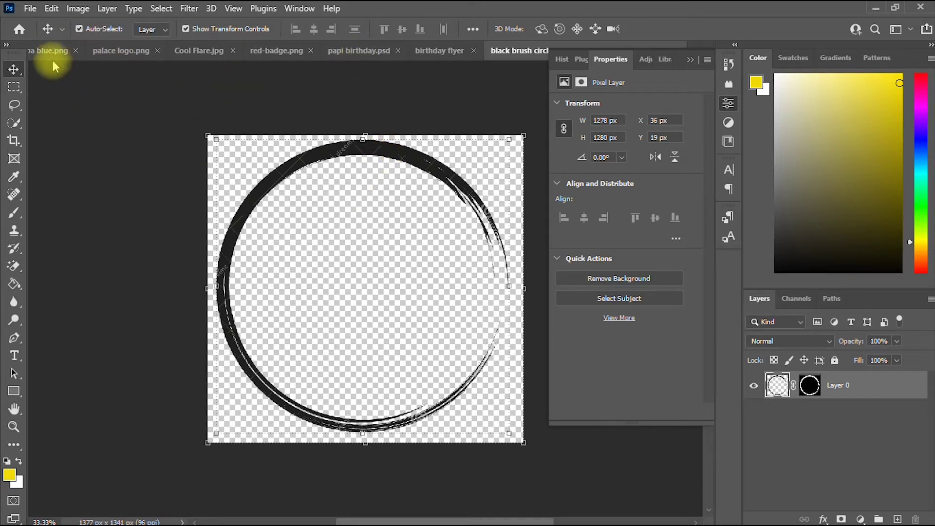
left_click(42, 49)
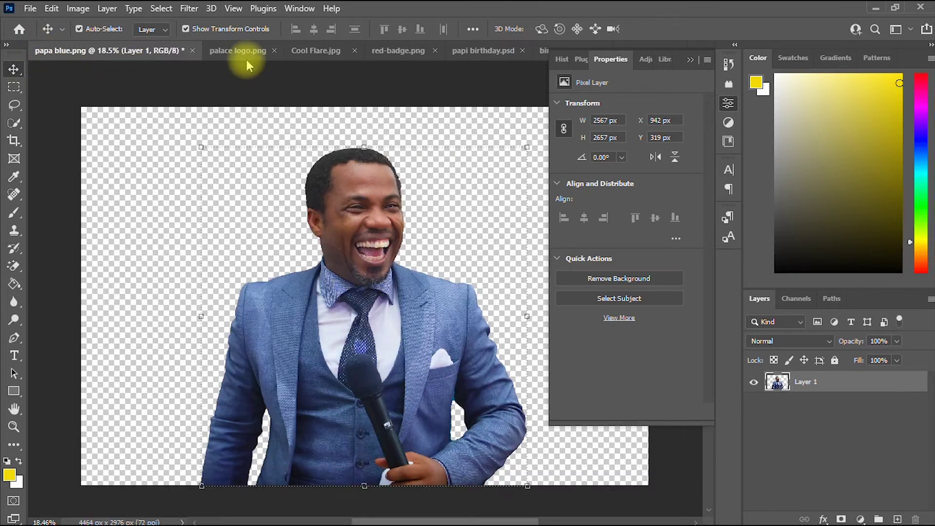
left_click(247, 59)
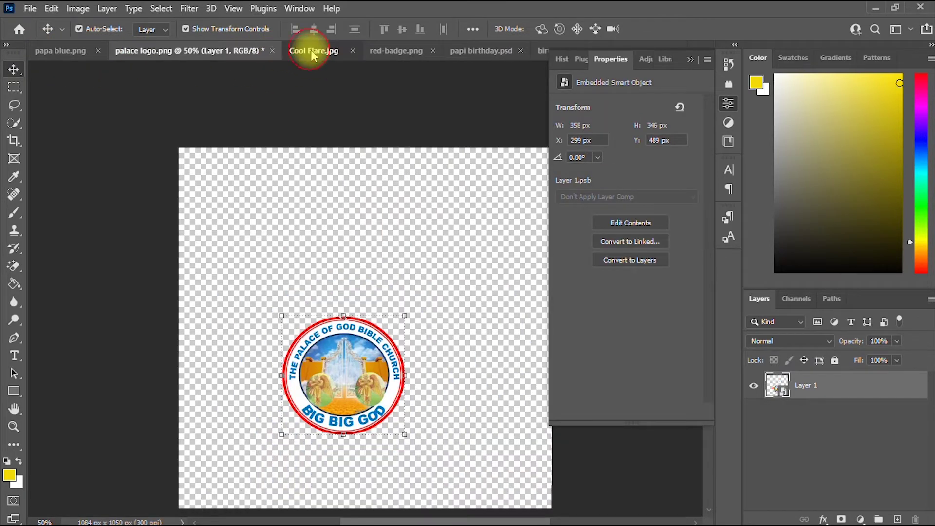
left_click(313, 53)
left_click(394, 51)
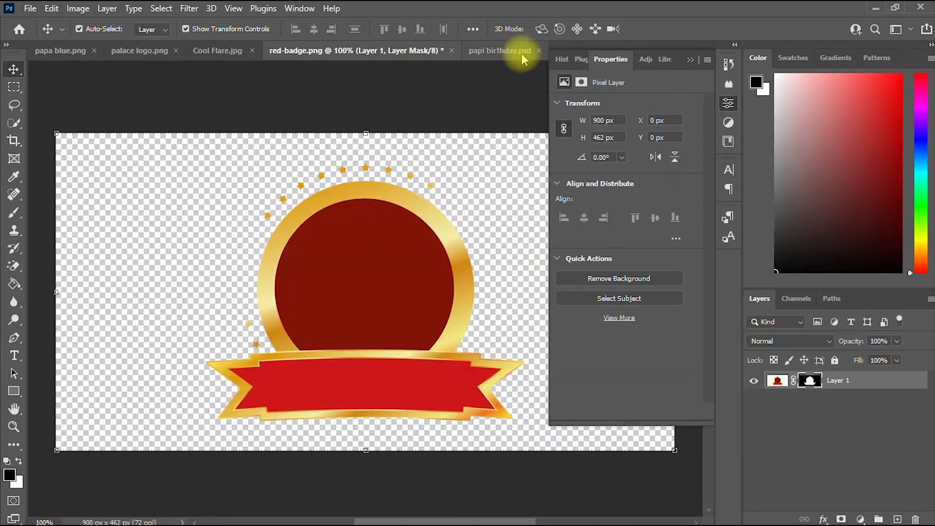
left_click(690, 61)
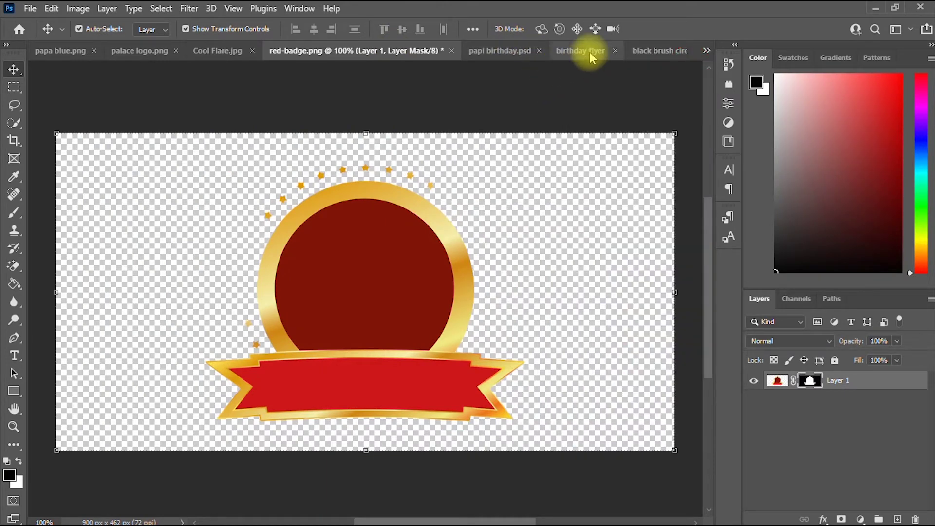
left_click(587, 52)
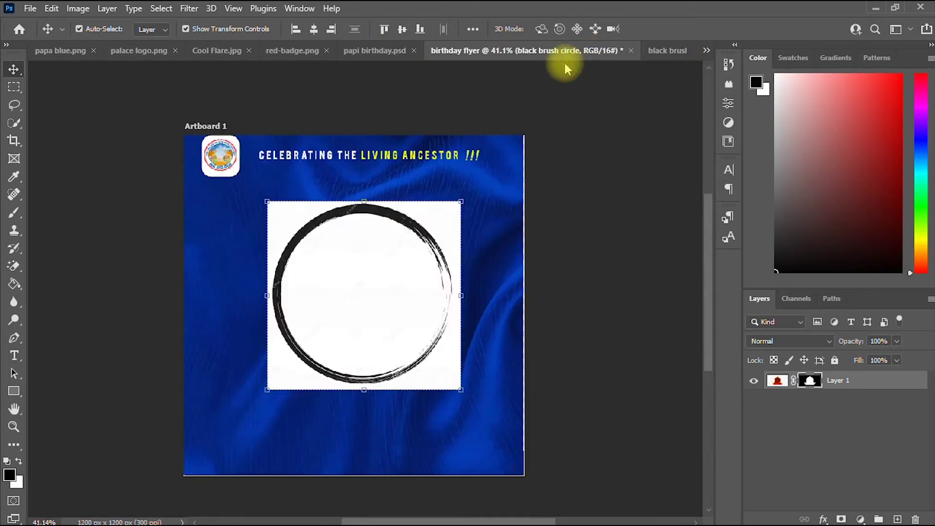
left_click(666, 52)
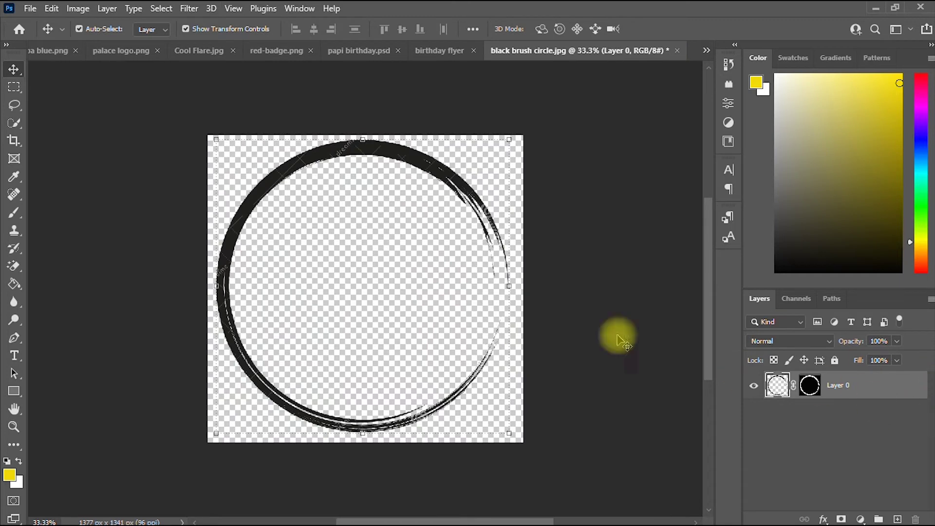
Bring the transparent ring into the flyer, delete the old white-backed circle, and name the layer brush.
mouse_move(407, 193)
left_mouse_down()
mouse_move(410, 226)
mouse_move(459, 146)
mouse_move(441, 54)
mouse_move(445, 77)
left_mouse_up()
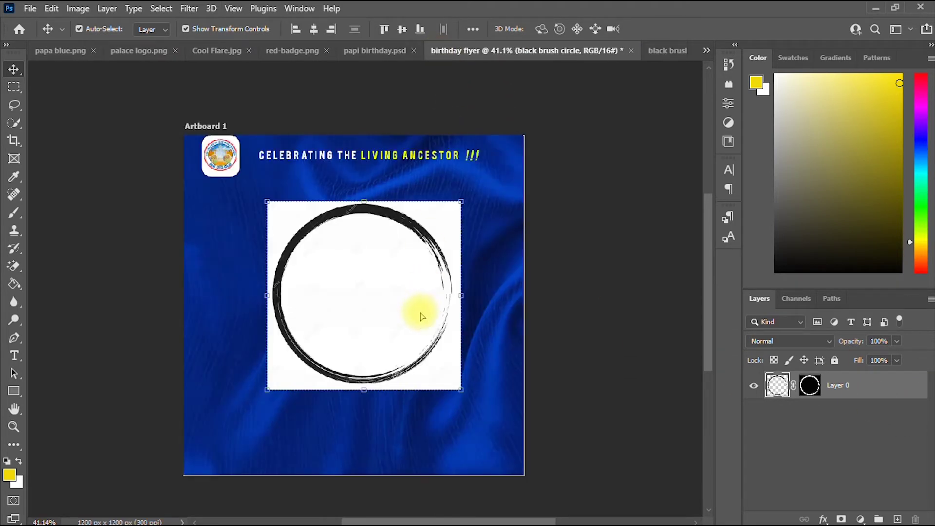
left_click_drag(421, 317, 422, 315)
left_click(456, 220)
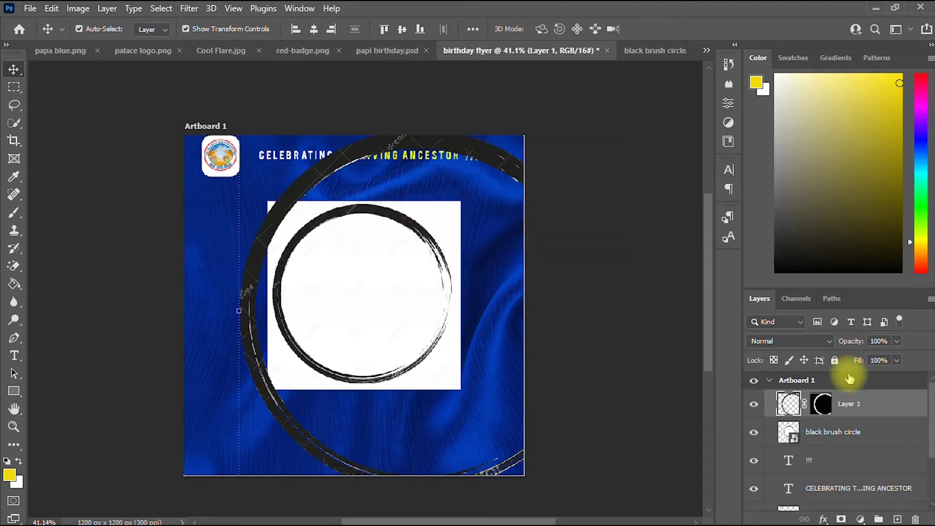
key("Delete")
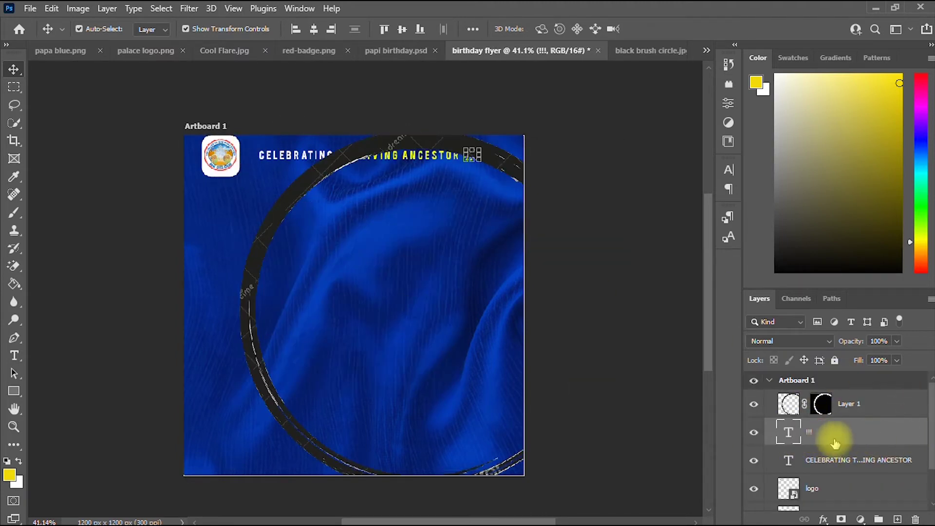
left_click(860, 407)
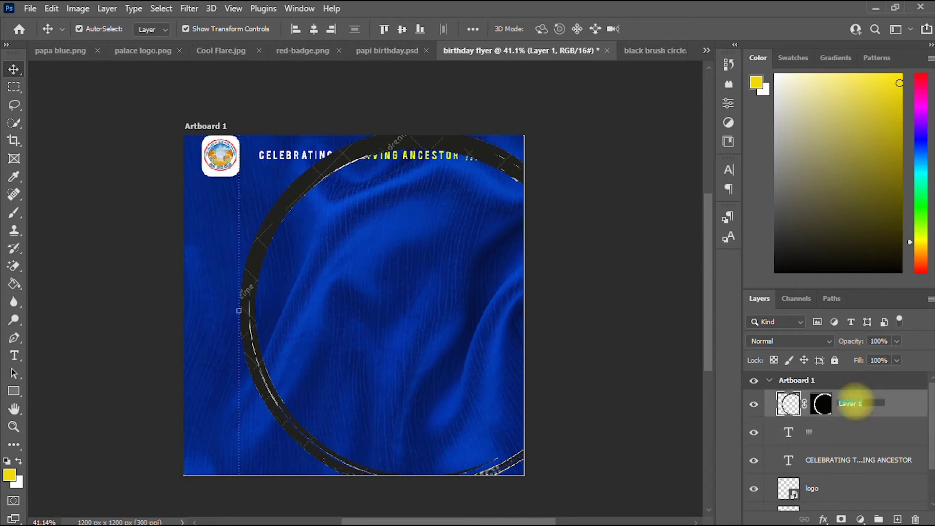
type("brush")
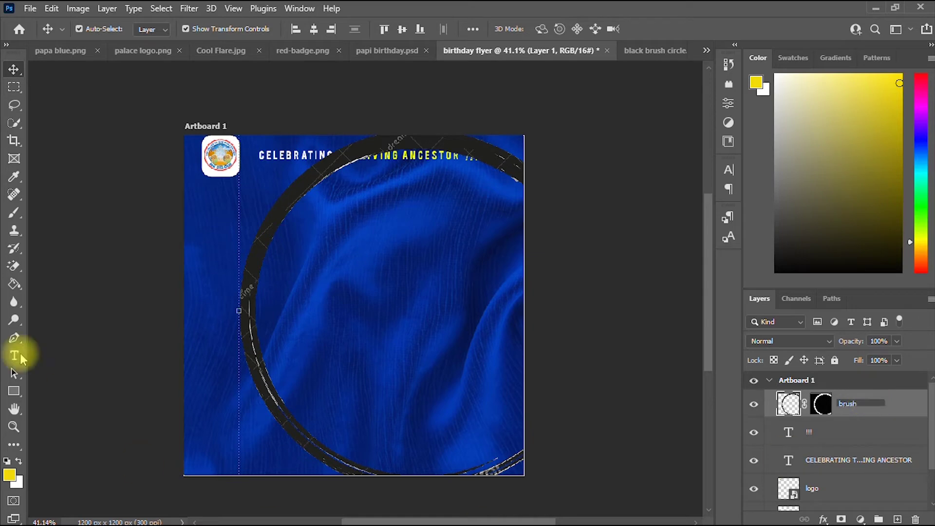
left_click(14, 68)
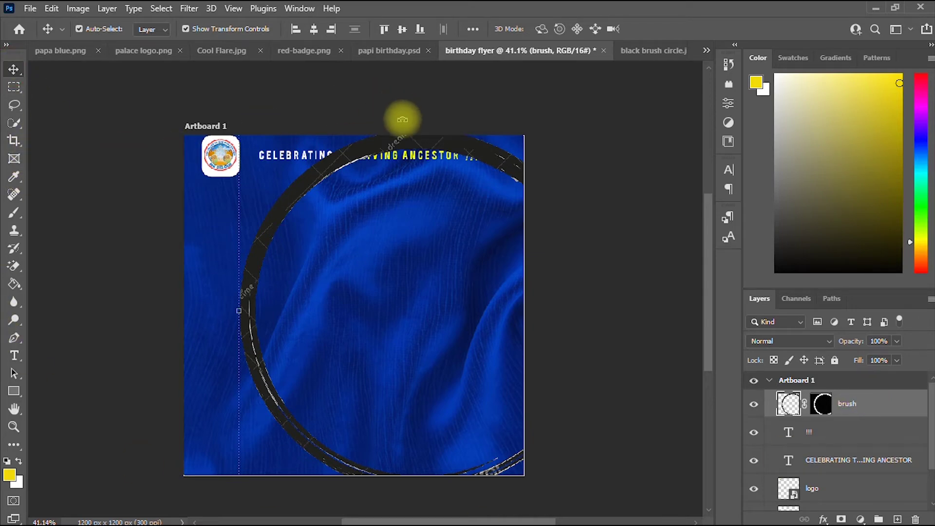
Scale the brush ring down to about 54%.
scroll(402, 119, "up", 2)
scroll(402, 115, "down", 5)
mouse_move(413, 124)
left_mouse_down()
mouse_move(388, 184)
mouse_move(391, 213)
mouse_move(411, 226)
mouse_move(365, 163)
mouse_move(373, 157)
left_mouse_up()
scroll(483, 200, "up", 2)
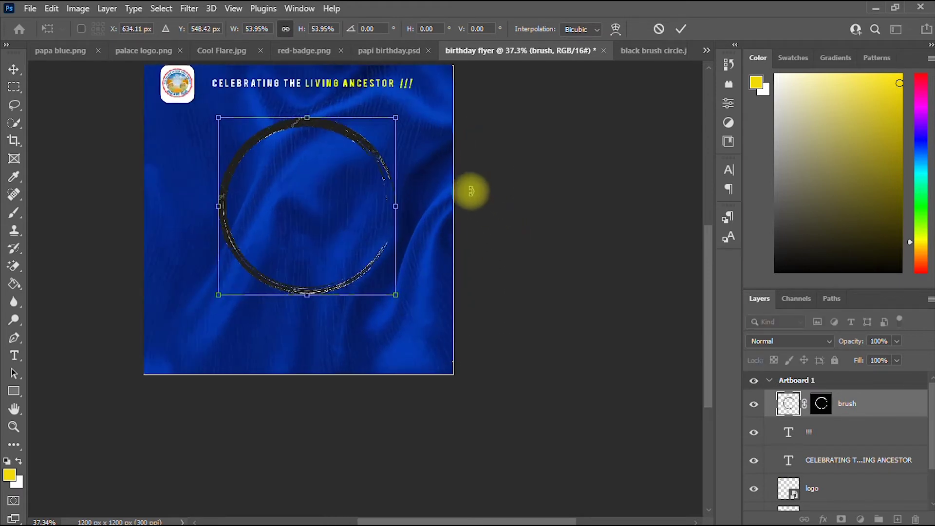
left_click(681, 29)
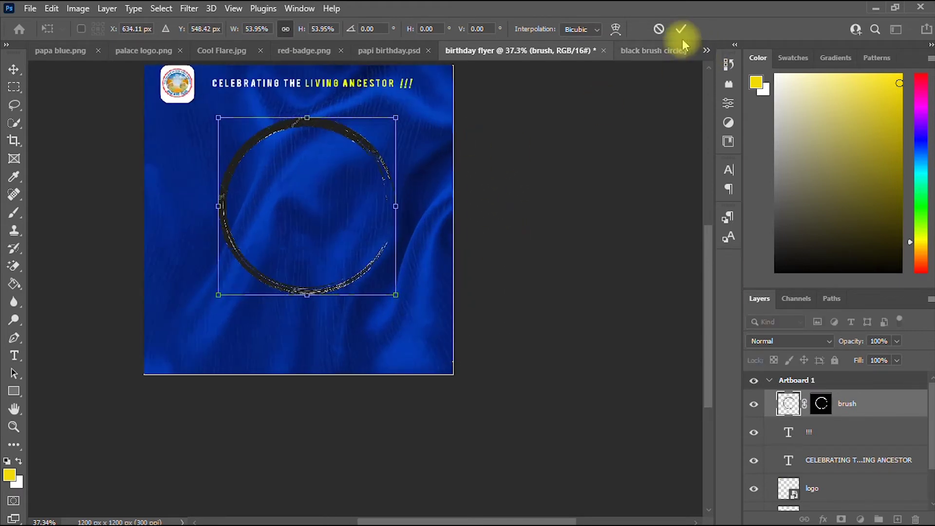
Centre the ring on the flyer just beneath the headline.
left_click(14, 411)
left_click_drag(171, 268, 270, 389)
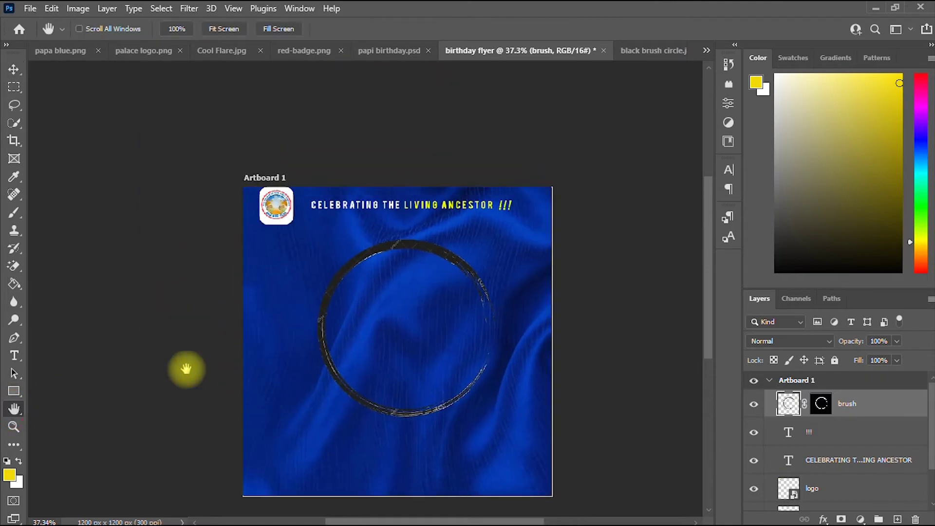
left_click(14, 71)
left_click_drag(429, 250, 419, 233)
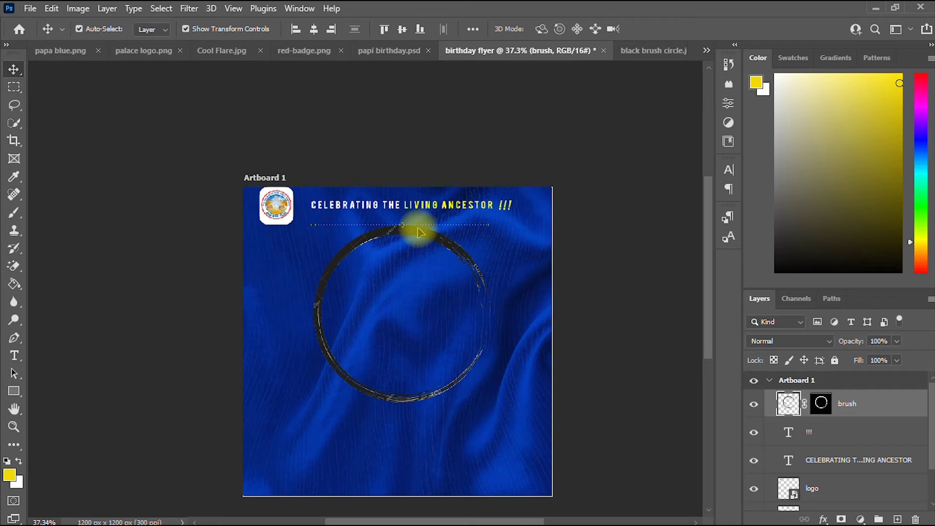
left_click_drag(419, 233, 418, 233)
scroll(419, 233, "up", 3)
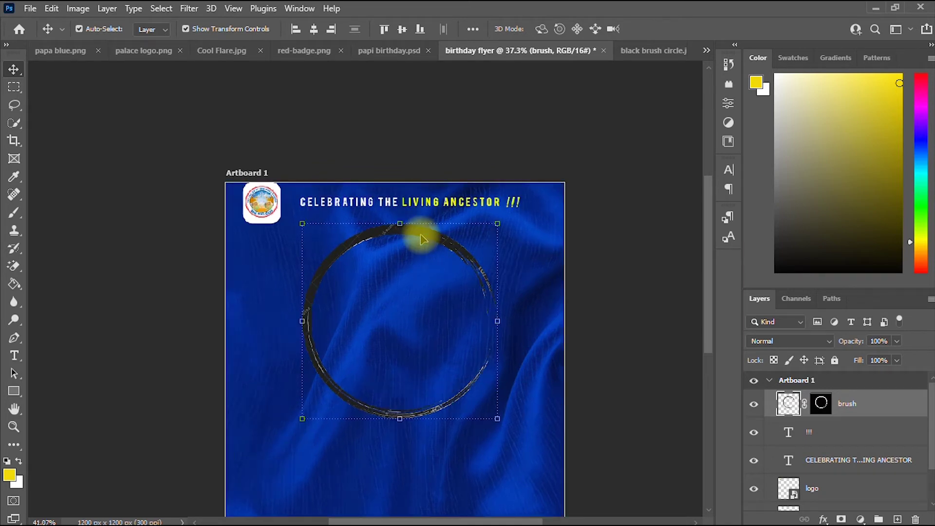
scroll(711, 274, "down", 2)
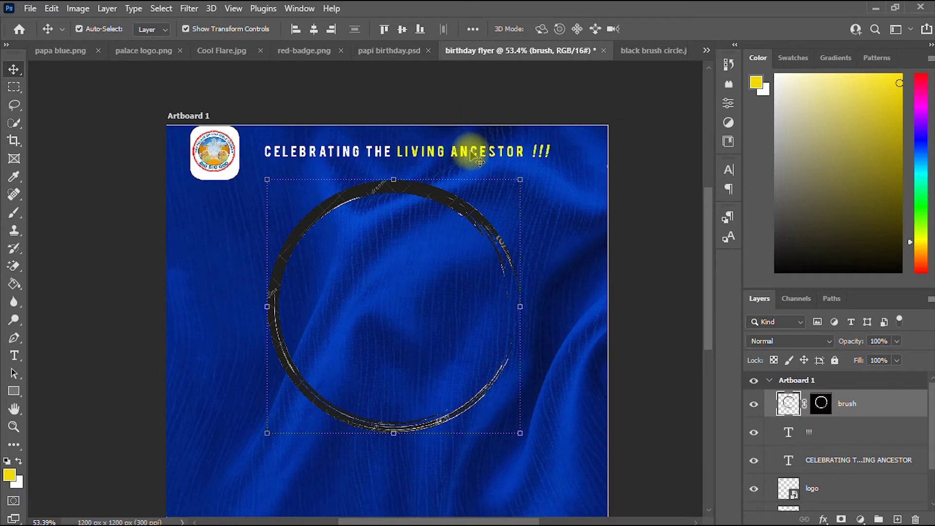
mouse_move(459, 206)
left_mouse_down()
mouse_move(447, 199)
mouse_move(460, 206)
left_mouse_up()
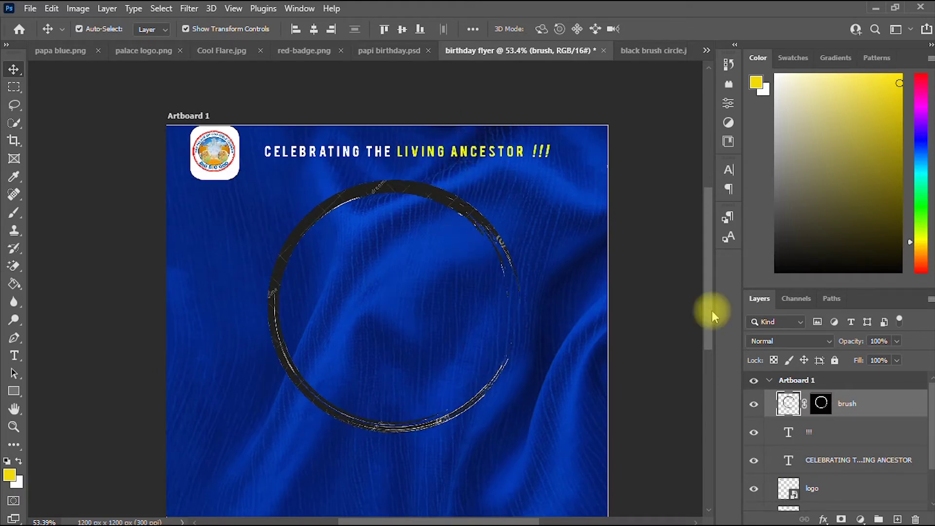
Give the brush ring layer a bright yellow Color Overlay through Blending Options.
right_click(883, 410)
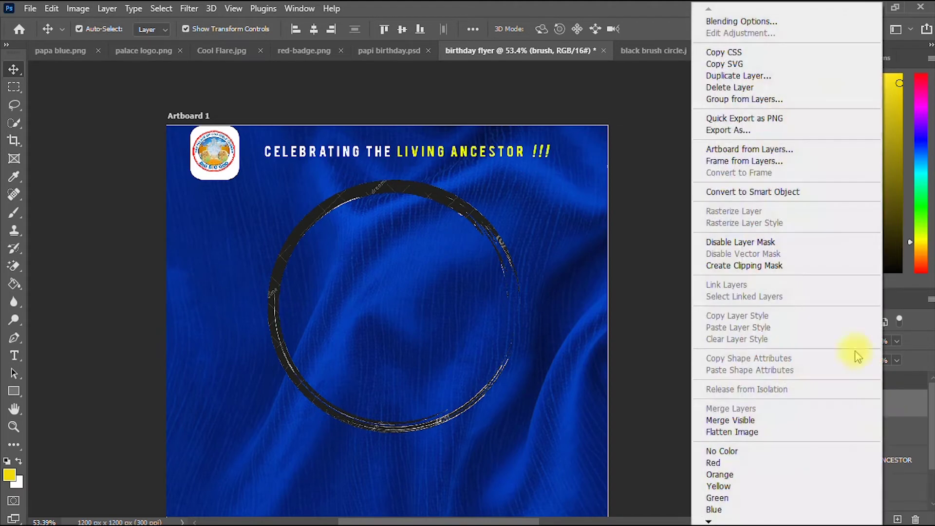
left_click(716, 22)
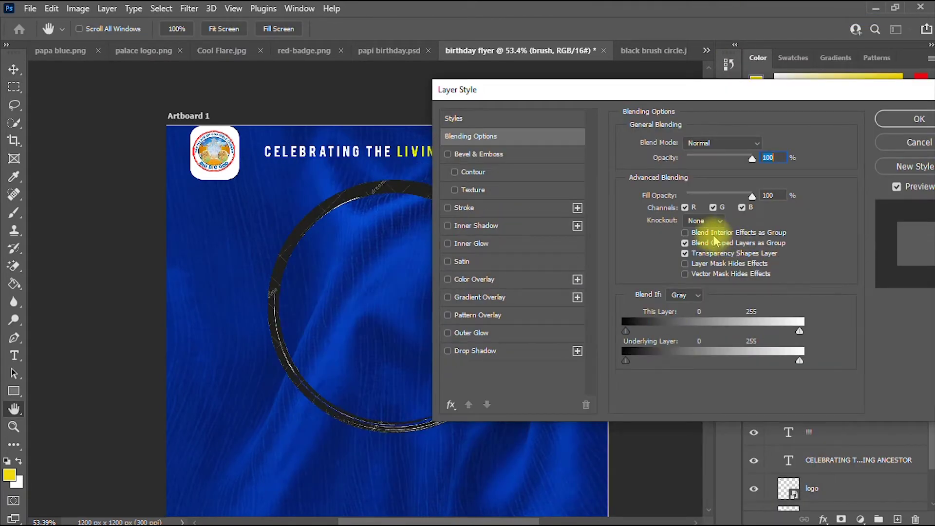
left_click(473, 280)
left_click(766, 144)
left_click(872, 163)
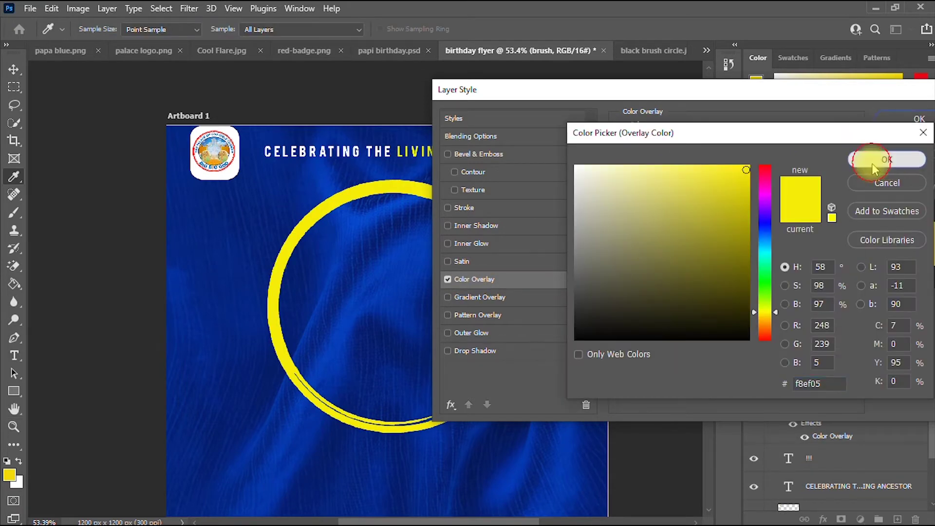
left_click_drag(827, 92, 689, 122)
left_click(746, 140)
key("v")
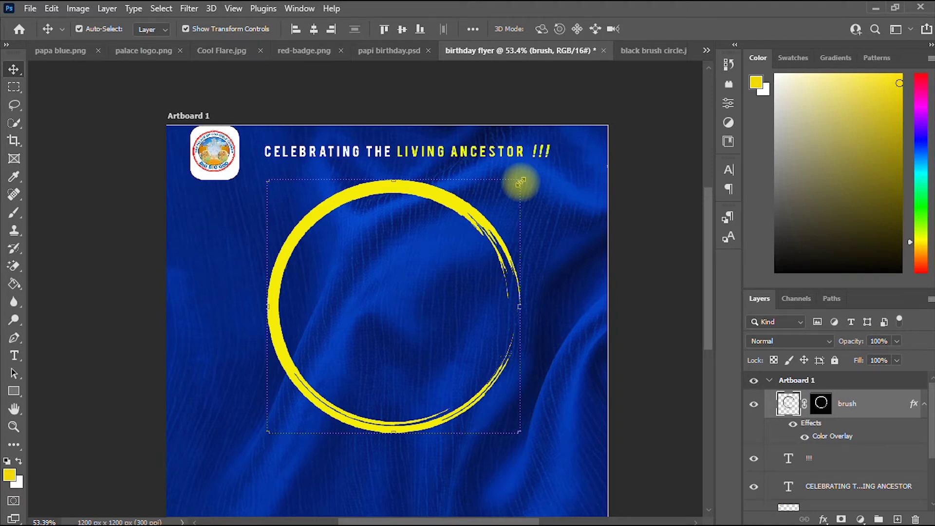
Shrink the yellow brush ring to about 71% and commit the new size.
mouse_move(521, 181)
left_mouse_down()
mouse_move(455, 265)
mouse_move(475, 225)
mouse_move(518, 198)
mouse_move(445, 271)
mouse_move(495, 217)
left_mouse_up()
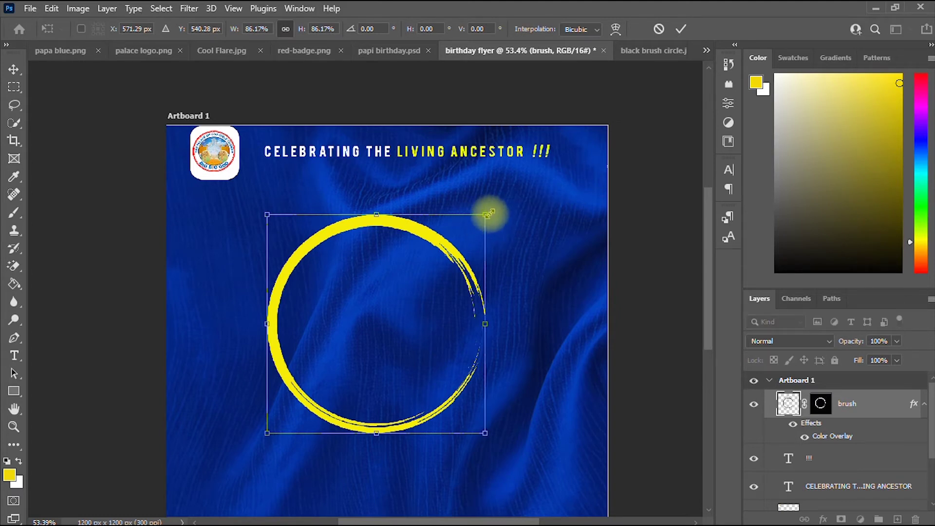
mouse_move(493, 210)
left_mouse_down()
mouse_move(547, 168)
mouse_move(475, 218)
mouse_move(501, 191)
mouse_move(481, 220)
mouse_move(459, 229)
mouse_move(458, 218)
left_mouse_up()
left_click(681, 29)
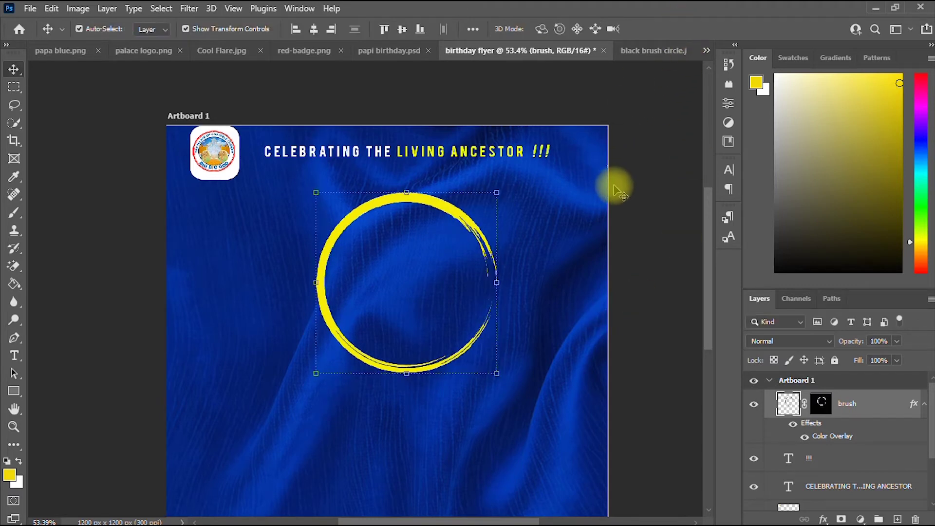
scroll(614, 186, "down", 2)
mouse_move(710, 258)
left_mouse_down()
mouse_move(711, 284)
mouse_move(710, 258)
left_mouse_up()
Bring up papa blue.png and shift the man's cut-out photo slightly right.
left_click(63, 50)
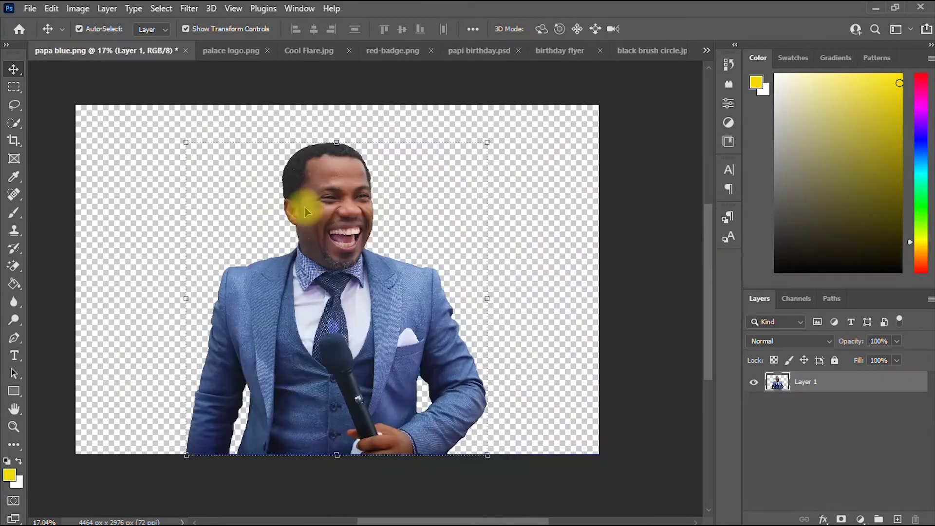
left_click_drag(340, 209, 359, 221)
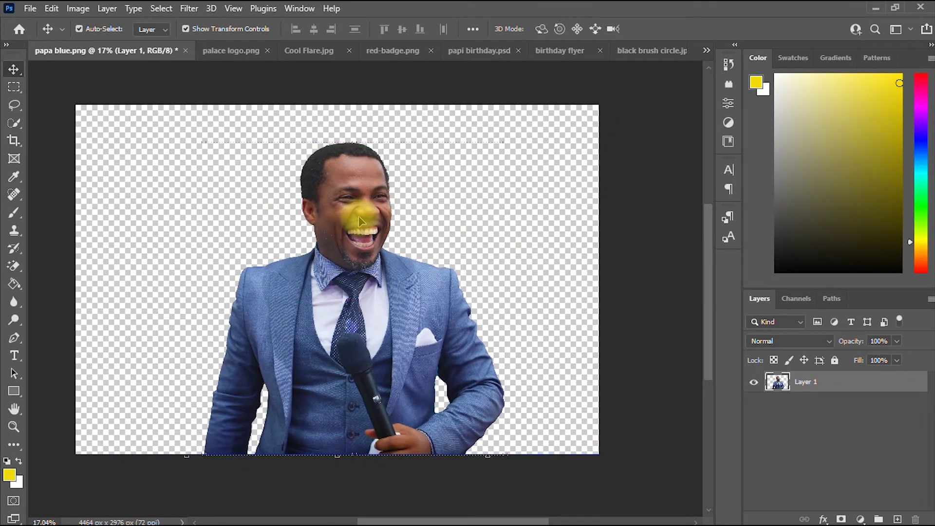
scroll(360, 219, "up", 1)
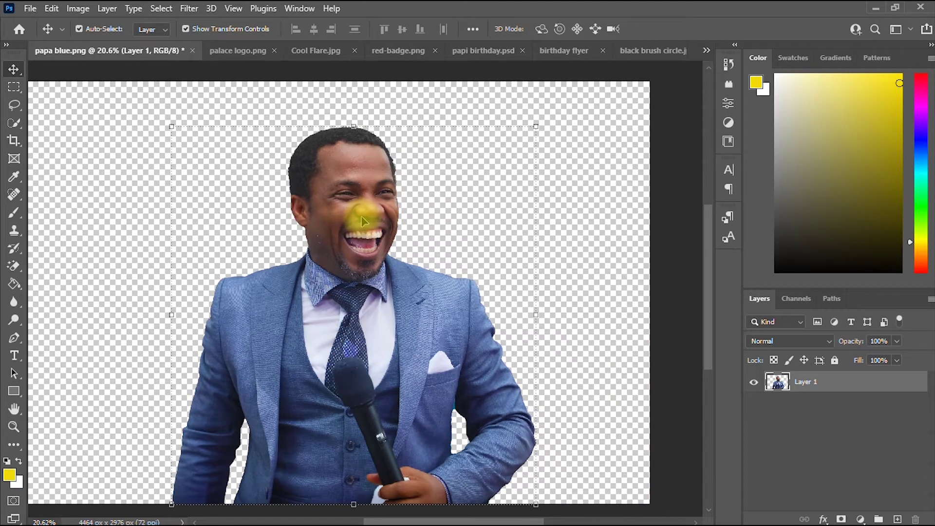
Apply a Vibrance adjustment with vibrance +37 and saturation +3 to the portrait.
left_click(78, 9)
mouse_move(101, 47)
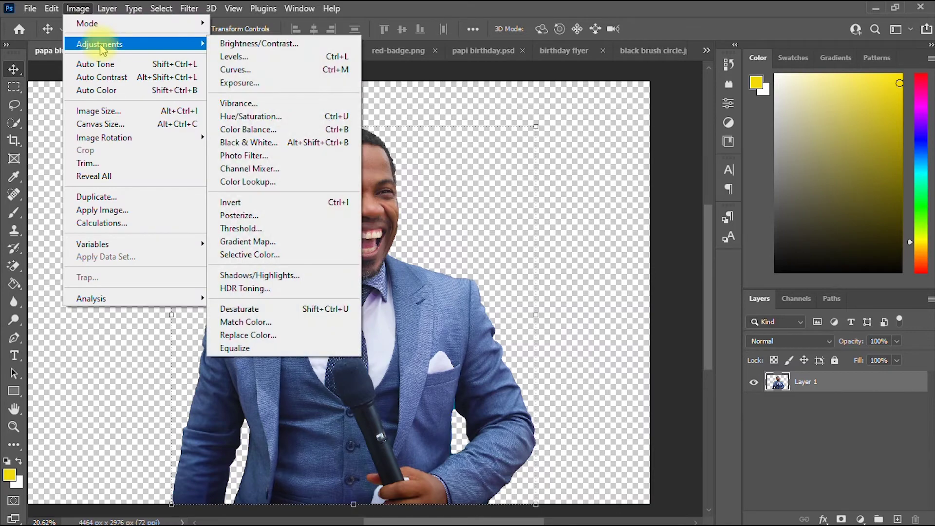
left_click(78, 9)
left_click(79, 10)
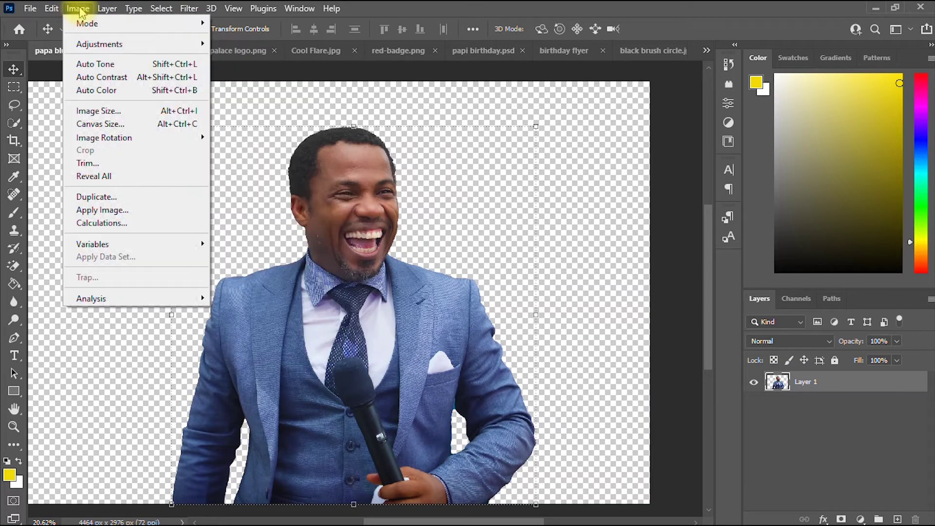
mouse_move(108, 45)
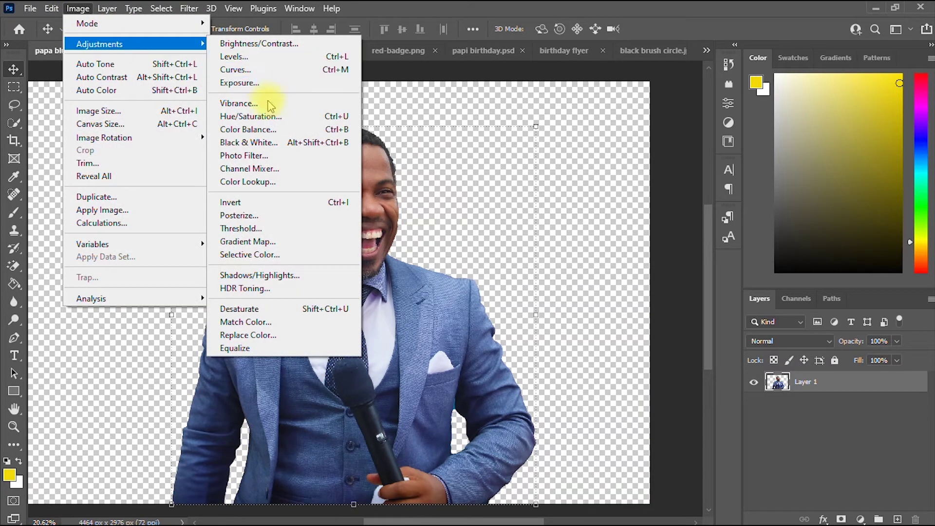
left_click(263, 103)
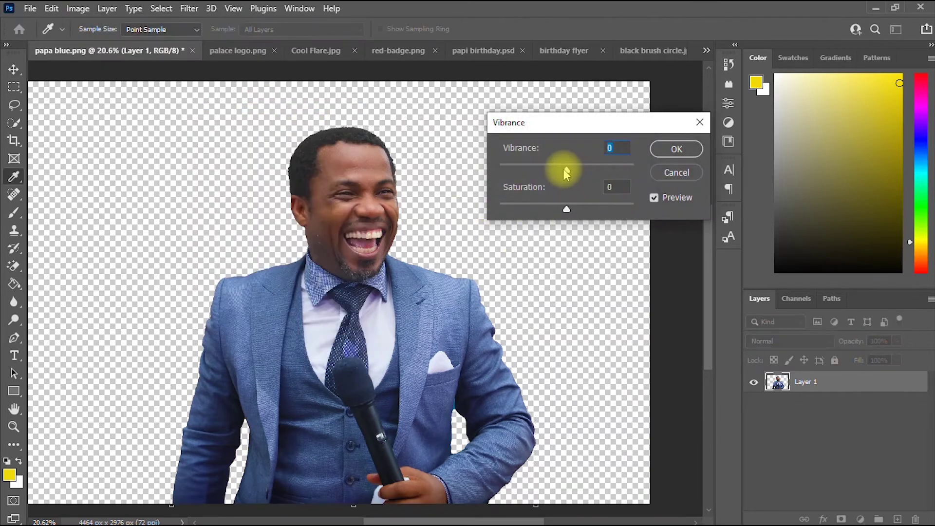
left_click_drag(565, 168, 596, 174)
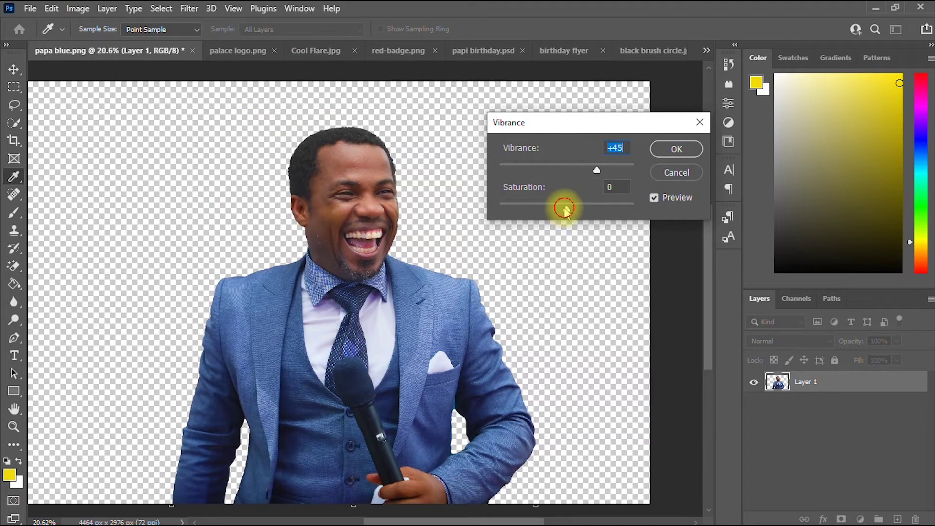
left_click_drag(565, 208, 569, 210)
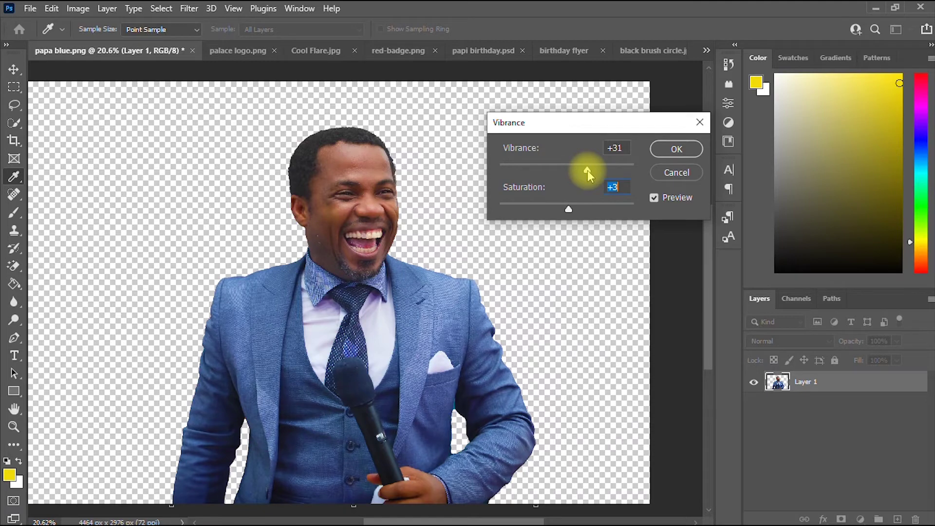
left_click_drag(587, 170, 592, 170)
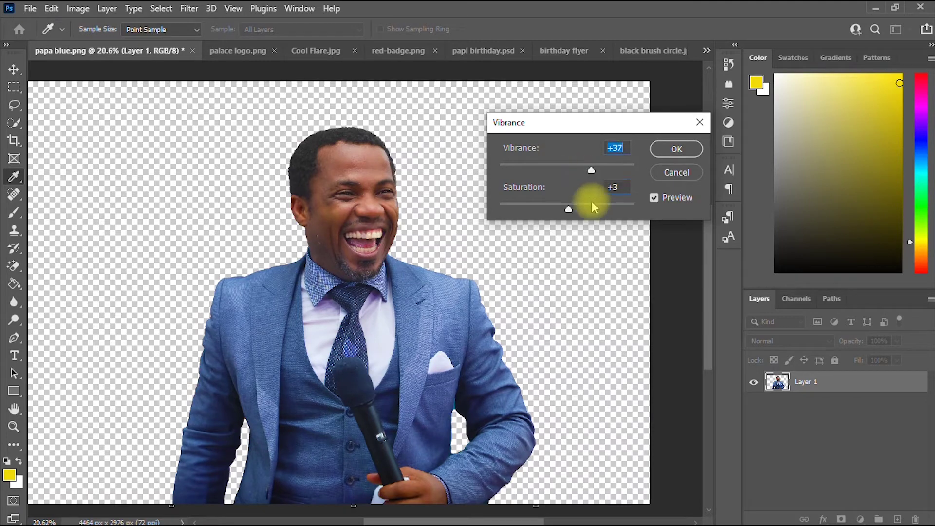
left_click(677, 149)
key("v")
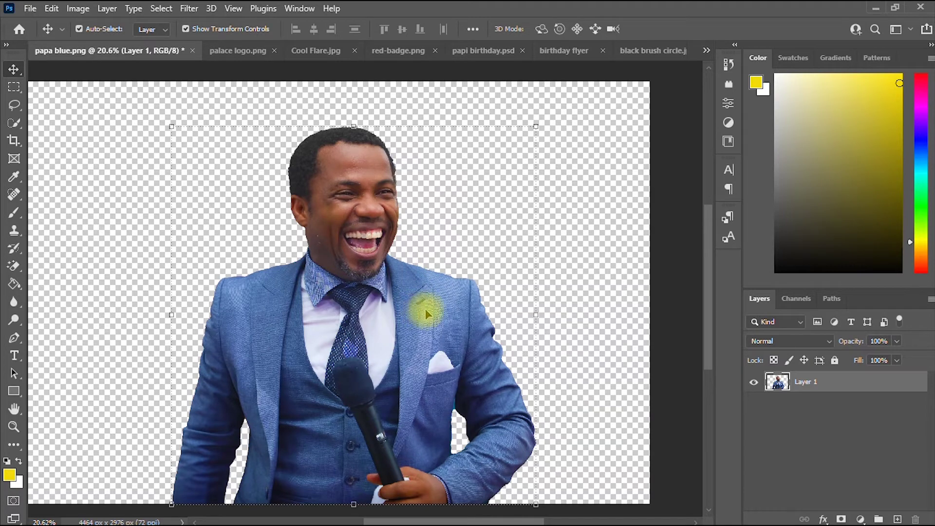
Place the man's photo on the birthday flyer and scale it down to about 29%.
mouse_move(425, 308)
left_mouse_down()
mouse_move(493, 265)
mouse_move(521, 219)
mouse_move(568, 51)
mouse_move(399, 291)
mouse_move(418, 314)
left_mouse_up()
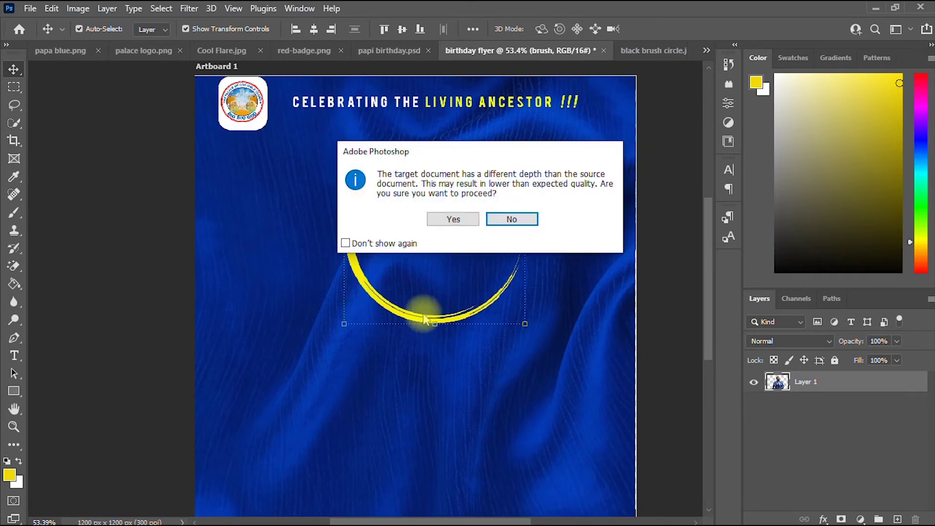
left_click(453, 219)
scroll(462, 223, "down", 5)
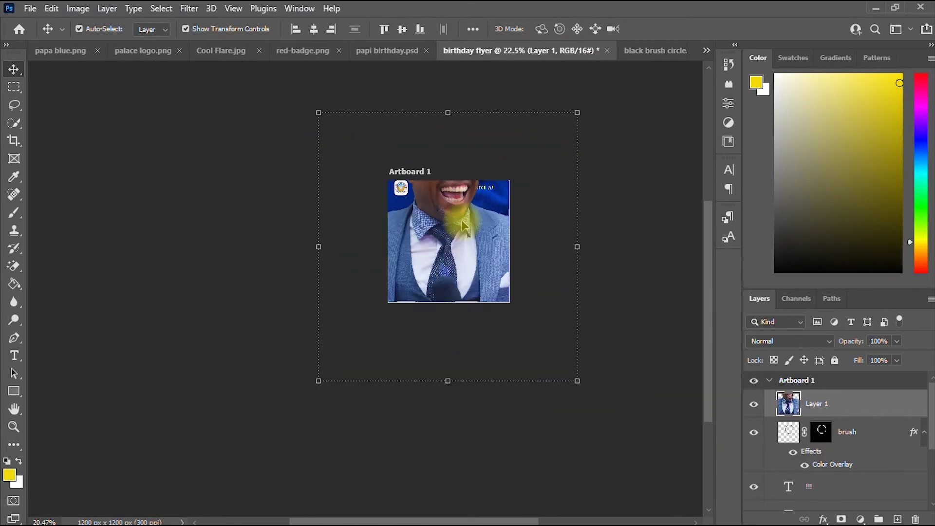
left_click_drag(448, 113, 461, 224)
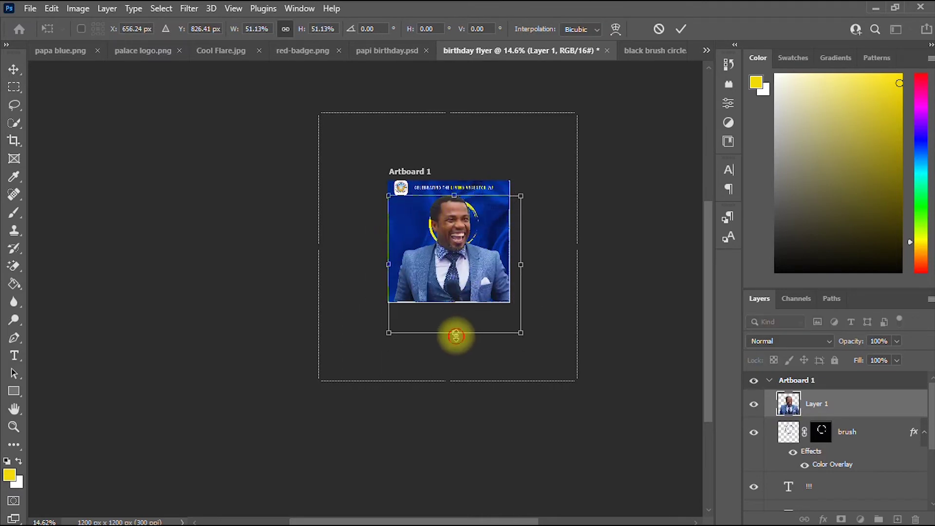
left_click_drag(455, 336, 454, 273)
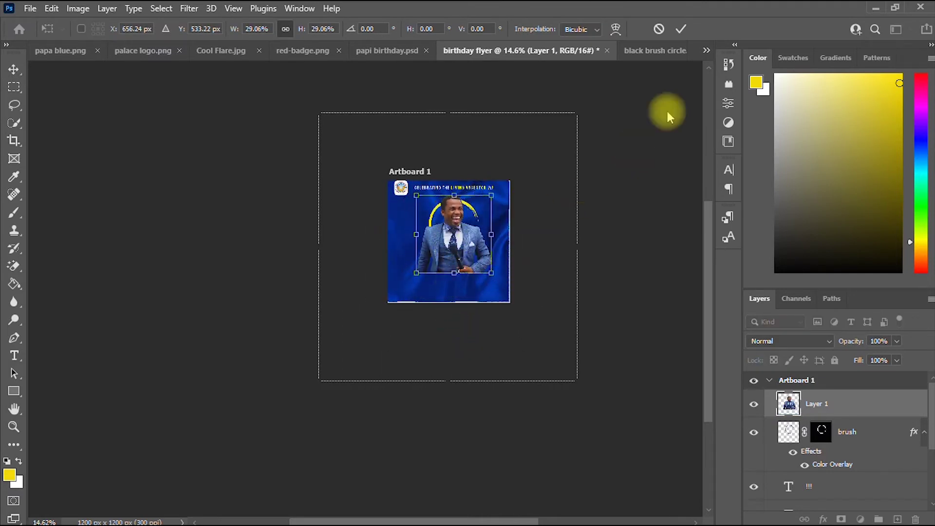
left_click(682, 29)
Lower the photo so the man's head sits inside the yellow ring.
key("ctrl+plus")
key("ctrl+plus")
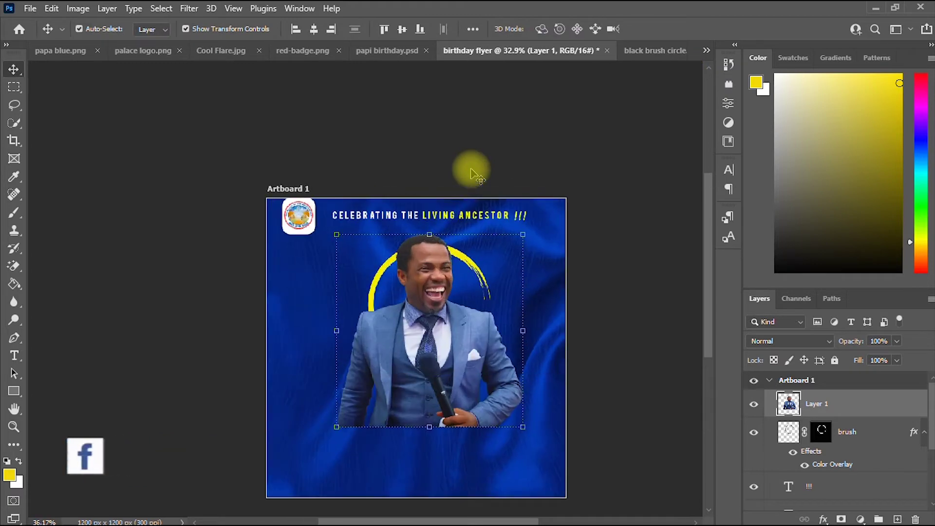
scroll(475, 173, "up", 1)
left_click(13, 410)
left_click_drag(324, 365, 280, 262)
left_click(14, 69)
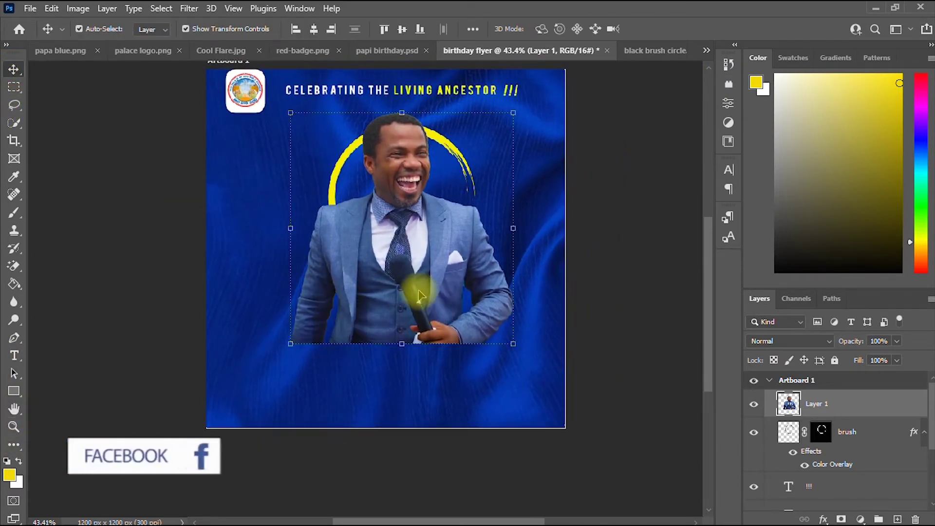
left_click_drag(419, 295, 416, 327)
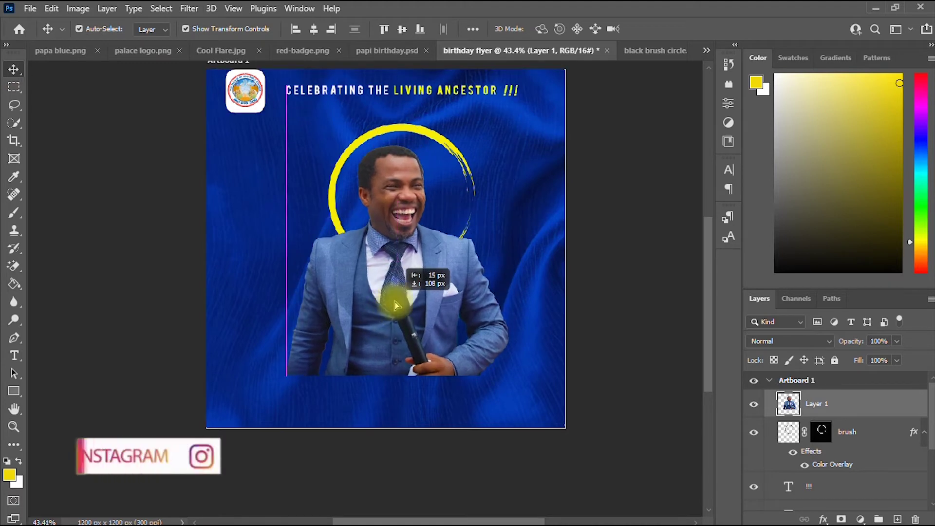
Rename the photo layer to 'client'.
double_click(830, 407)
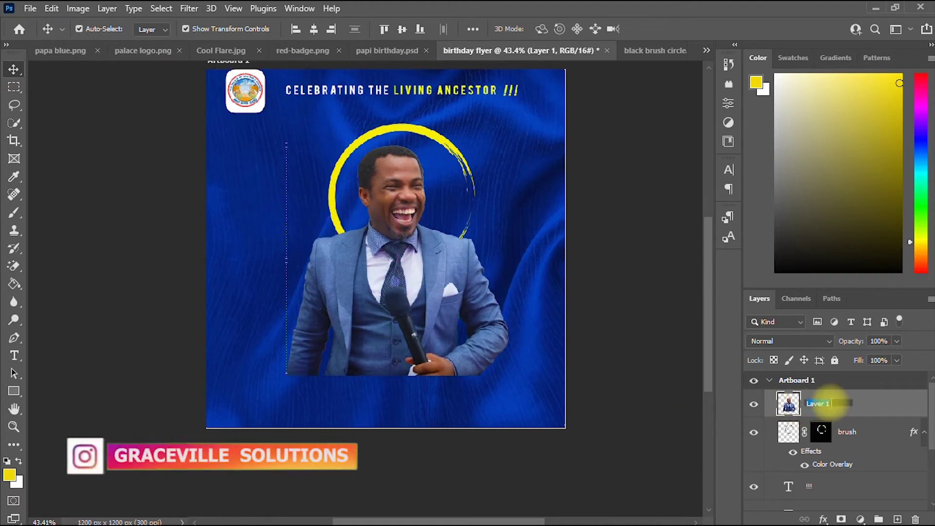
type("clie")
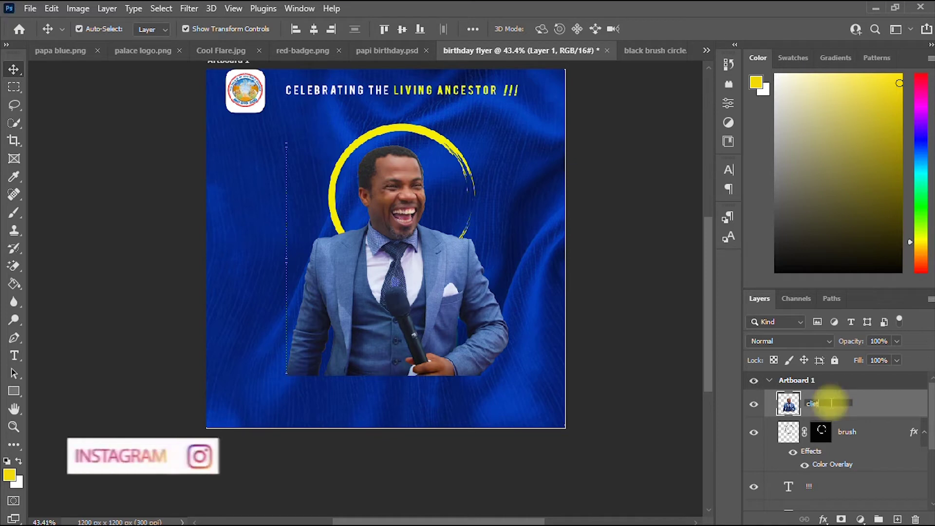
type("nt")
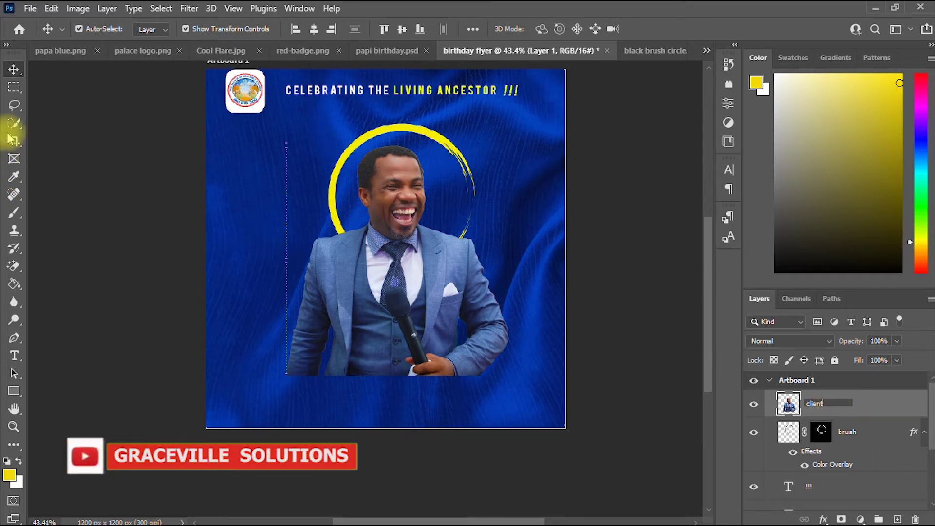
left_click(69, 146)
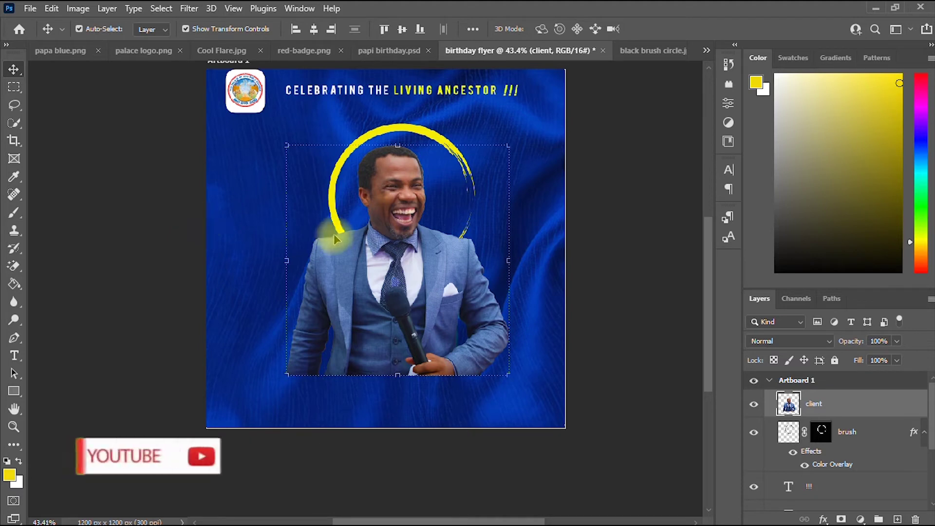
Hide the client photo and select the brush ring layer.
left_click(754, 405)
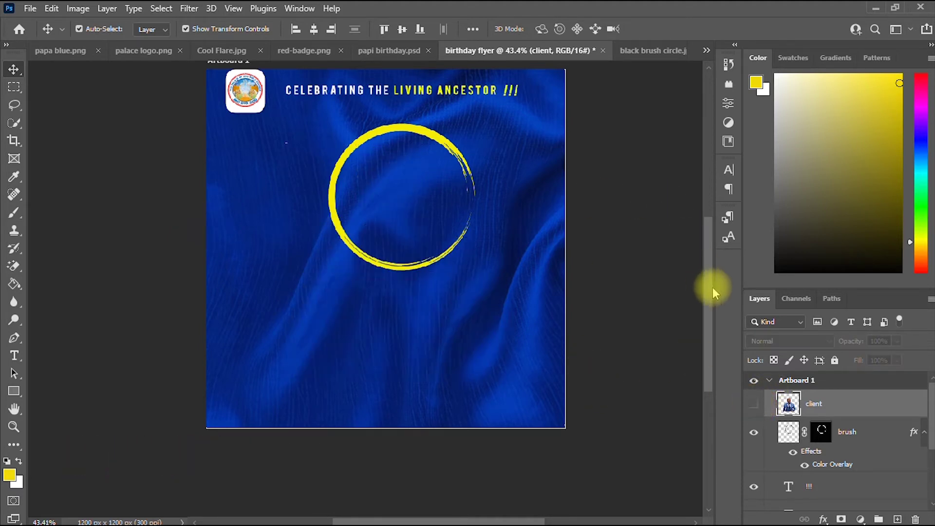
scroll(703, 277, "up", 1)
scroll(701, 272, "up", 1)
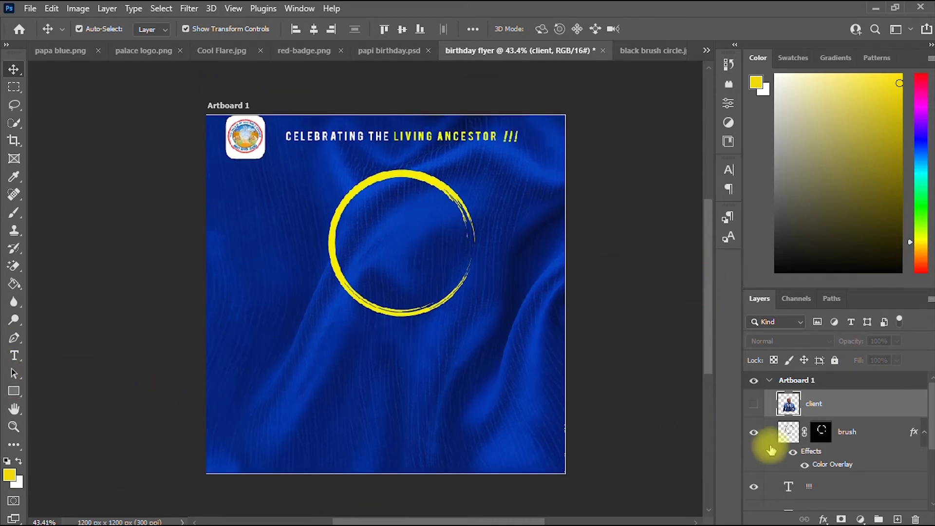
left_click(402, 175)
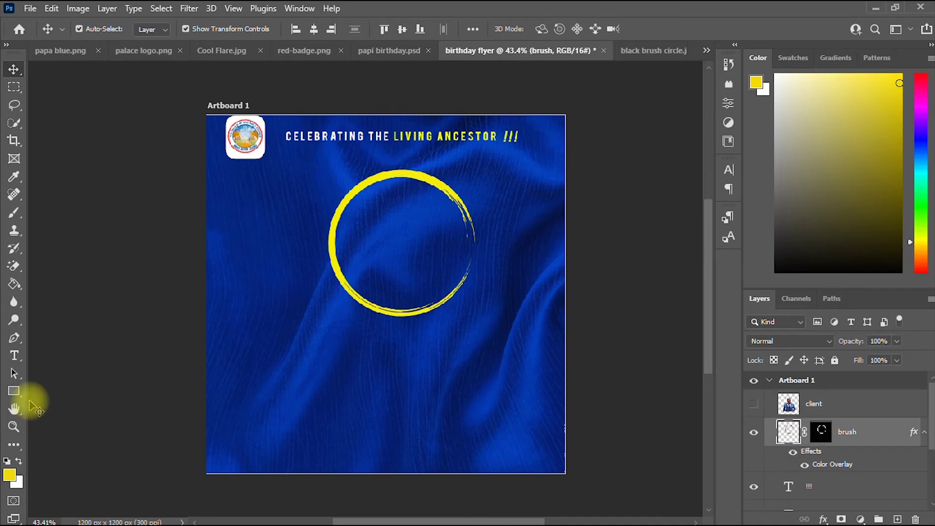
Draw a circle about 500 px across and move it onto the yellow ring.
left_click(14, 392)
right_click(15, 393)
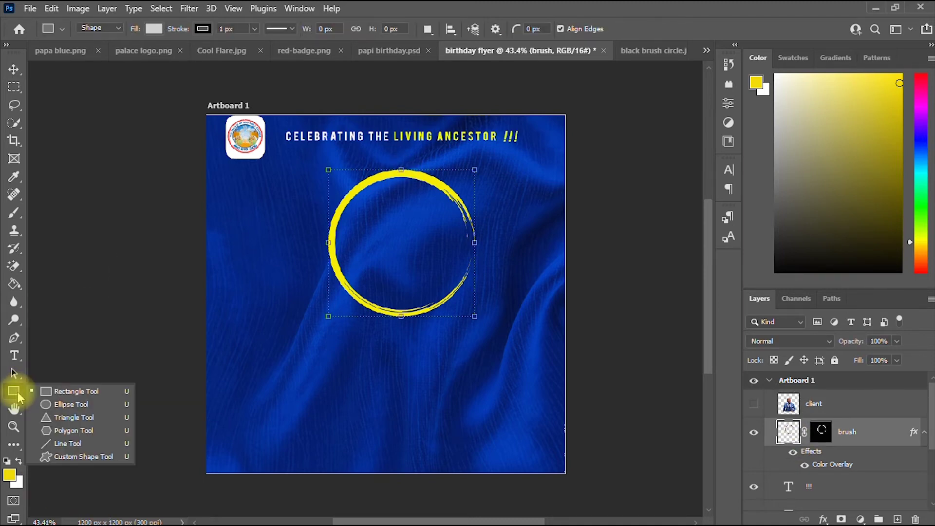
left_click(59, 405)
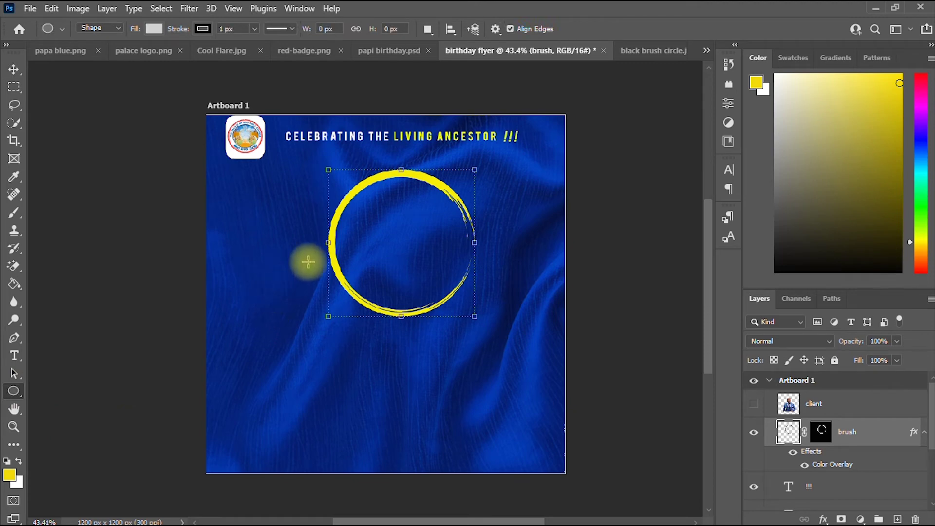
left_click_drag(354, 194, 517, 344)
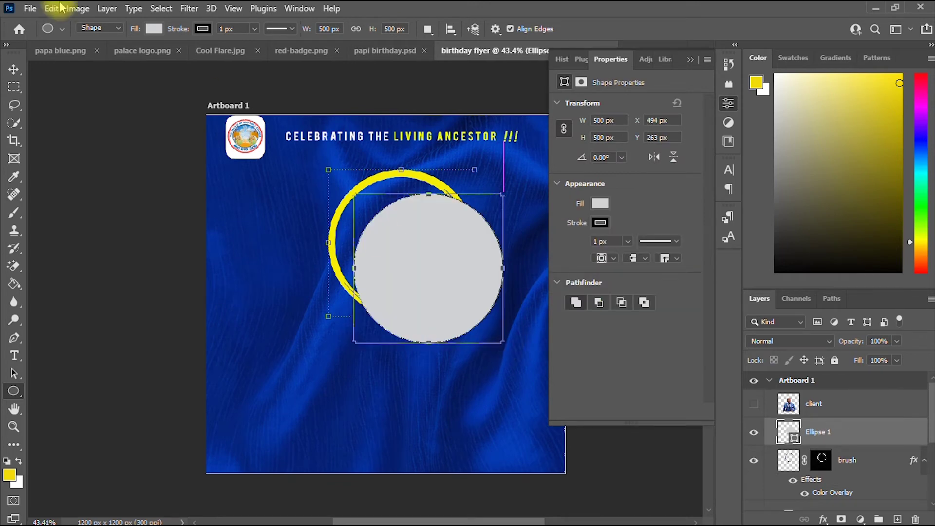
left_click(14, 69)
left_click_drag(445, 223, 420, 204)
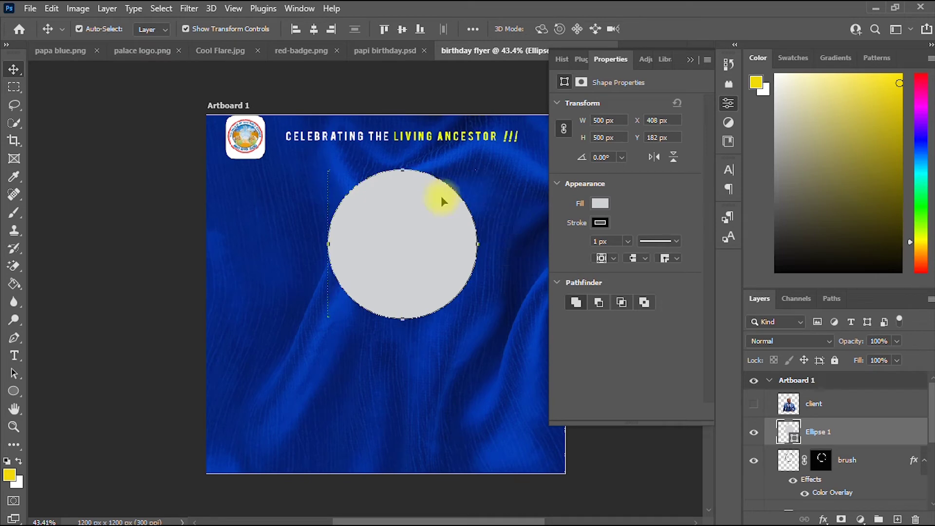
scroll(434, 200, "down", 2)
Scale the grey circle to about 87%, nudge it up inside the ring, and commit.
key("ctrl+t")
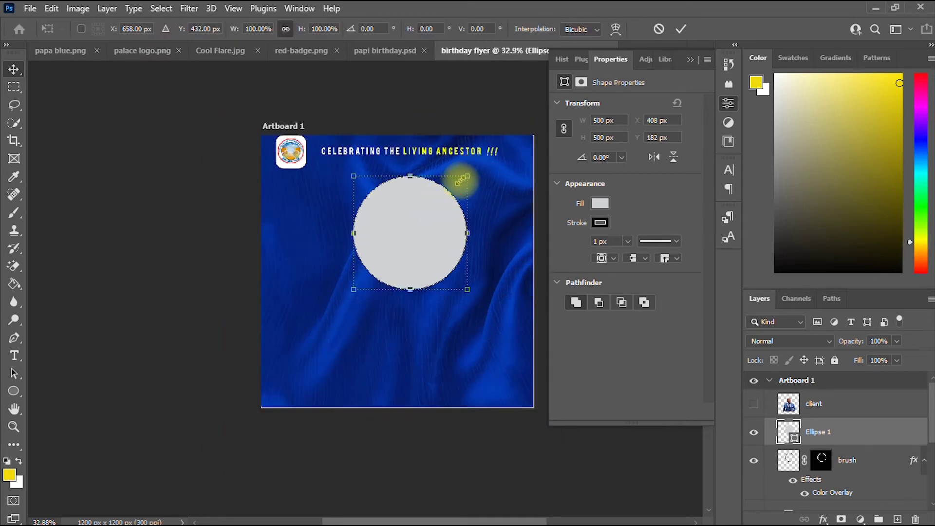
left_click_drag(468, 177, 454, 188)
left_click_drag(408, 217, 417, 209)
left_click_drag(463, 282, 466, 285)
left_click_drag(463, 180, 458, 186)
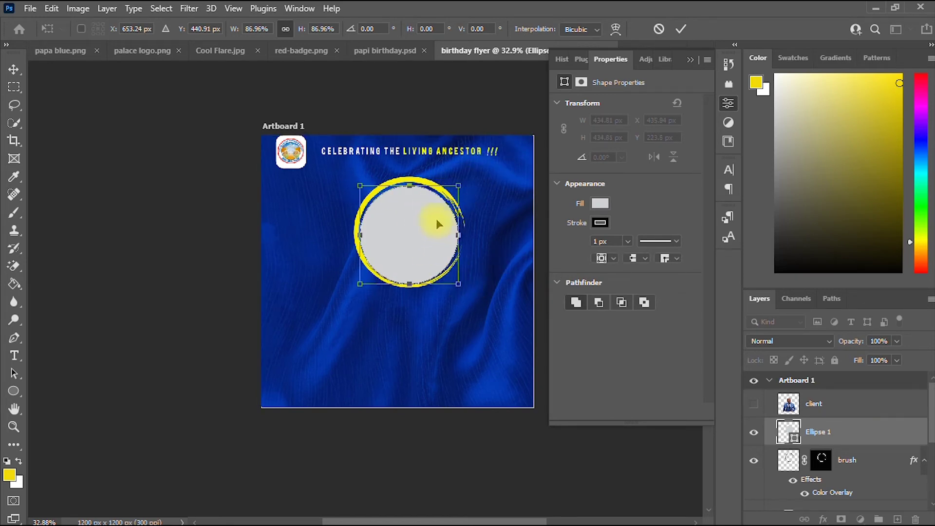
key("Up")
key("Up")
key("Up")
key("Up")
key("Up")
key("Up")
scroll(436, 218, "up", 3)
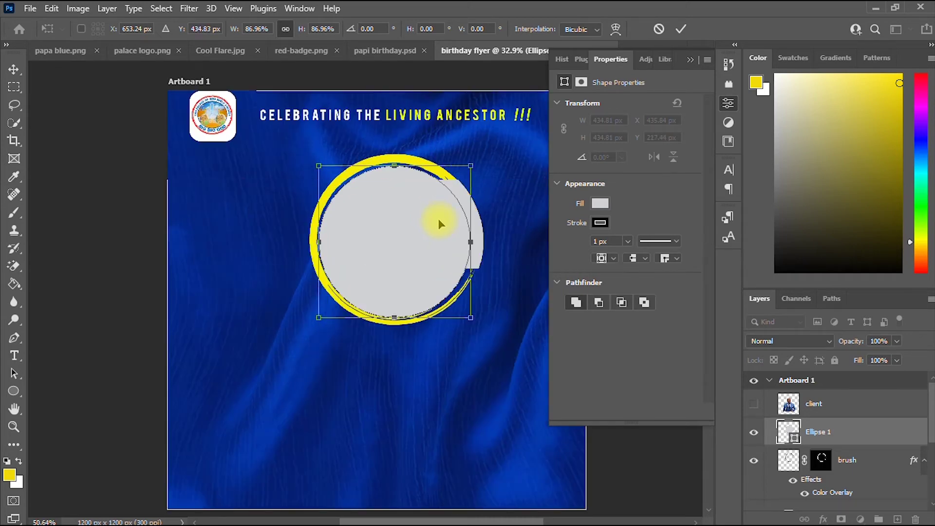
scroll(438, 219, "up", 1)
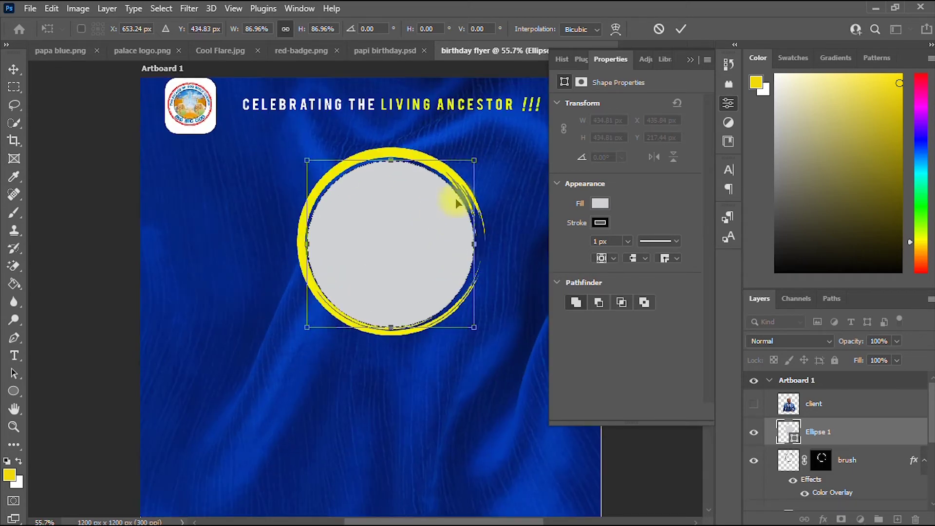
left_click(684, 29)
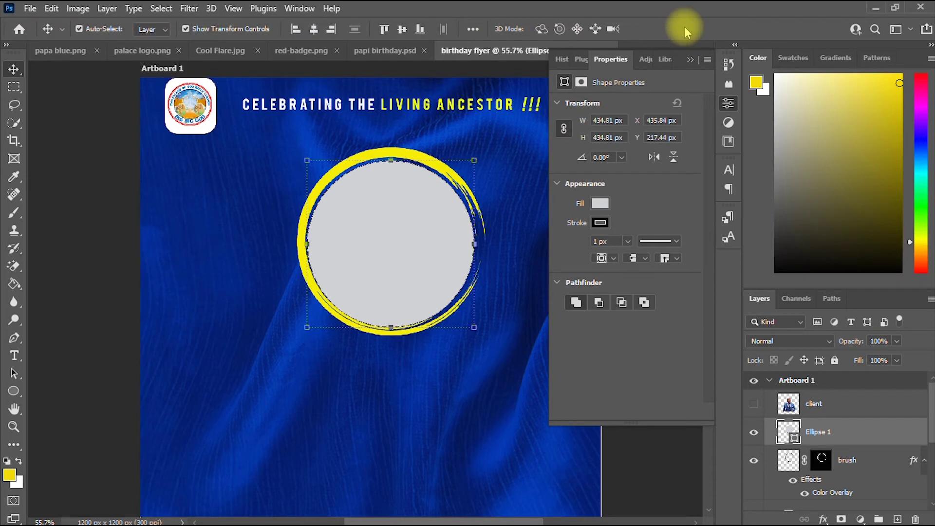
Shift the circle slightly right and set its stroke to No Color.
left_click_drag(433, 196, 435, 198)
left_click(600, 223)
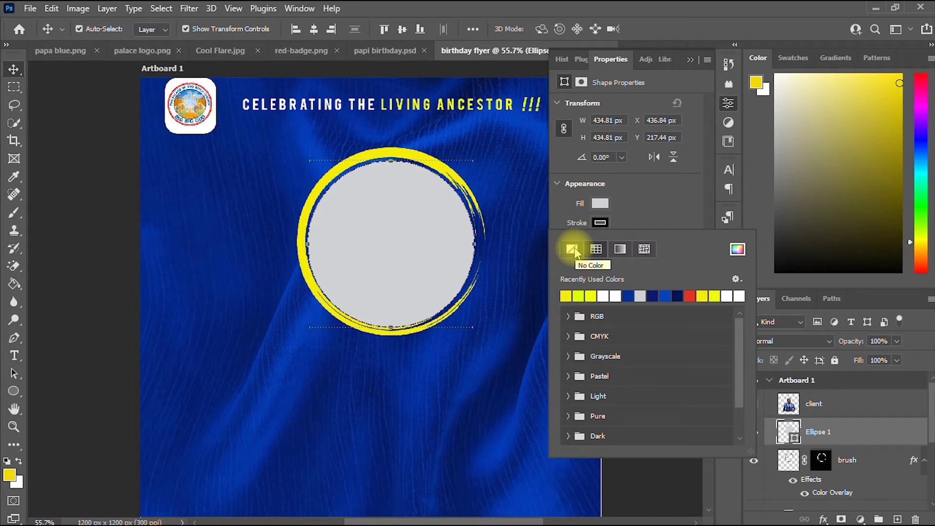
left_click(575, 248)
left_click(673, 205)
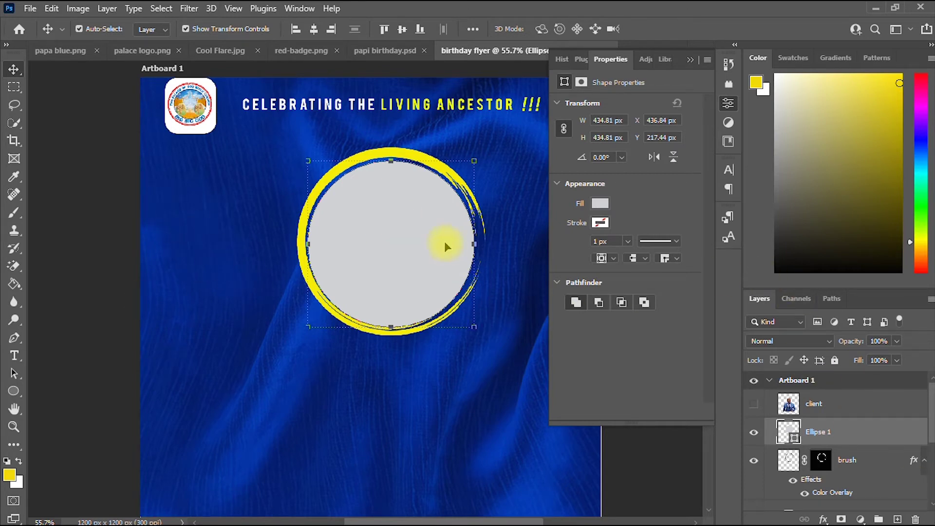
Fill the circle with a dark blue from the recent swatches and close Properties.
left_click(602, 204)
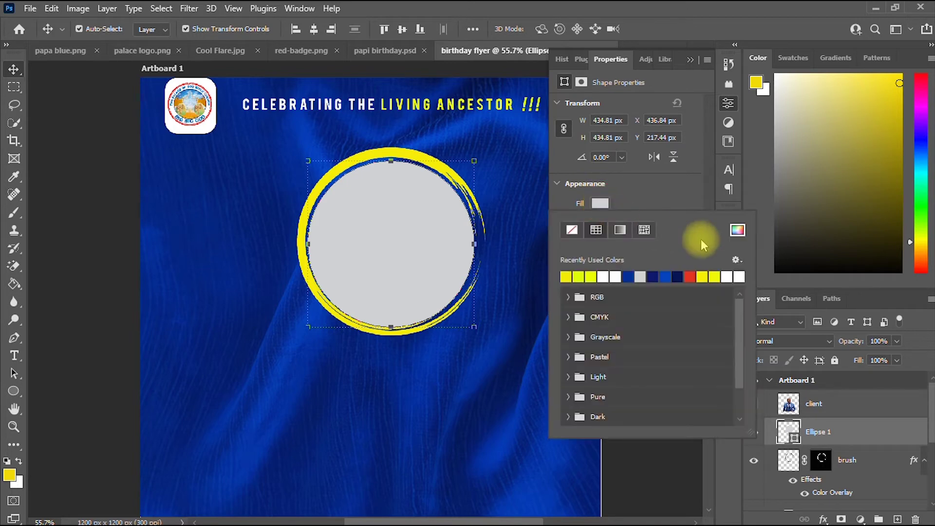
left_click(739, 231)
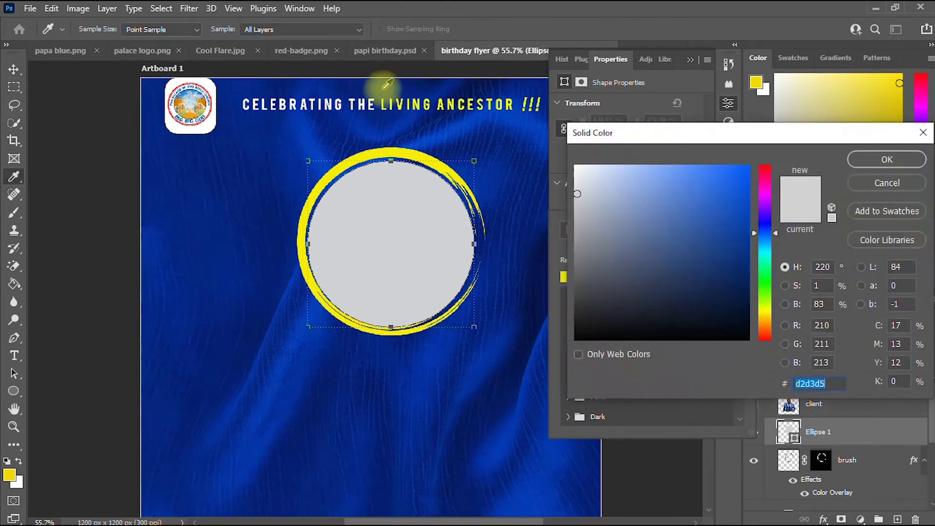
left_click(316, 158)
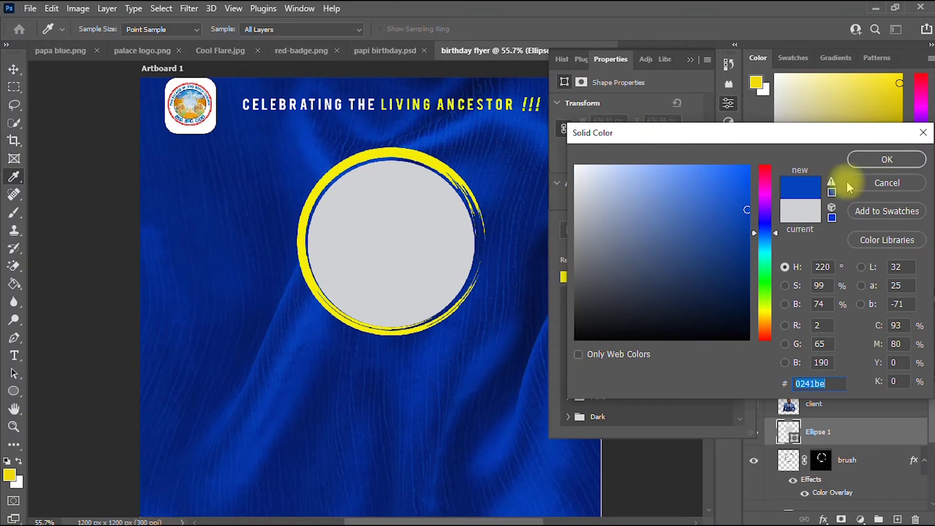
left_click(892, 161)
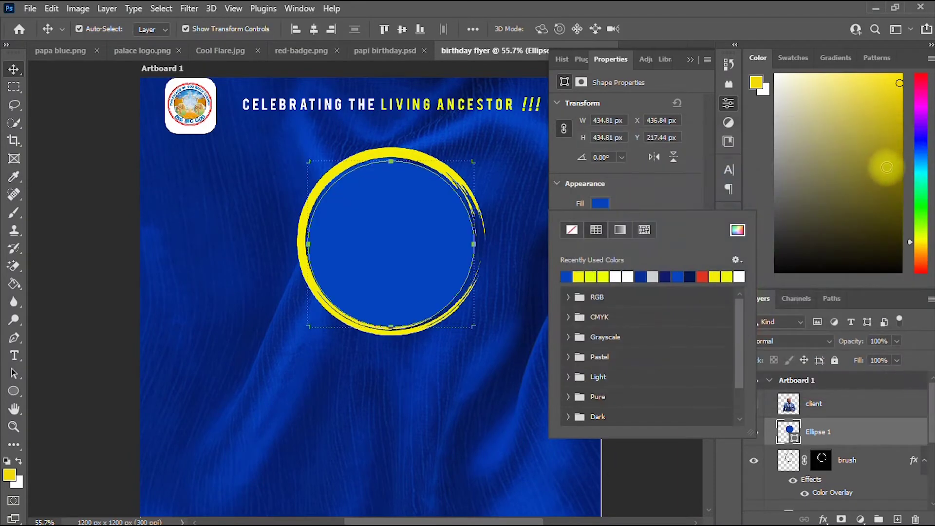
left_click(742, 233)
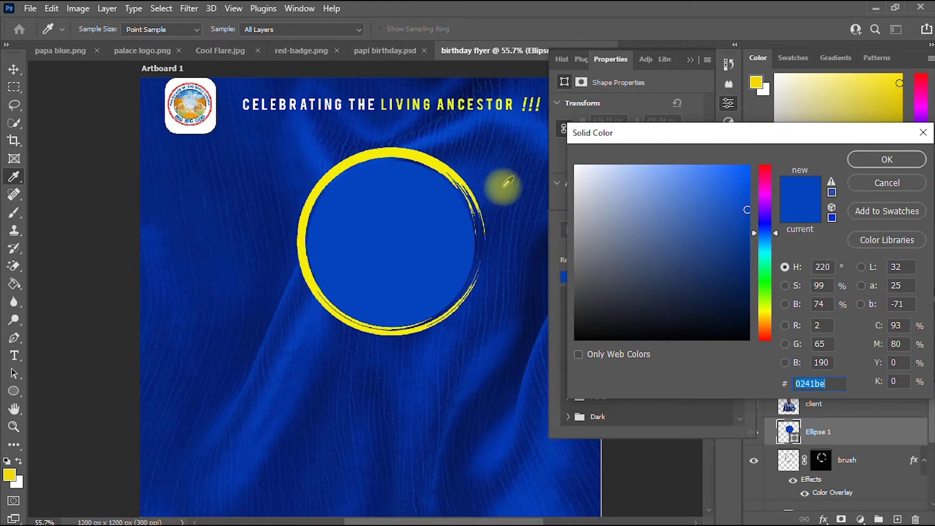
left_click_drag(831, 138, 815, 305)
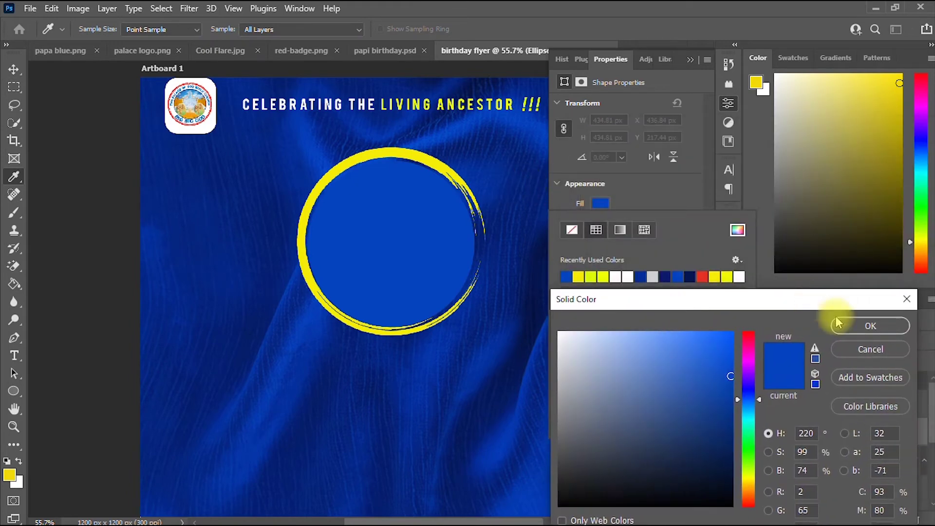
left_click(871, 349)
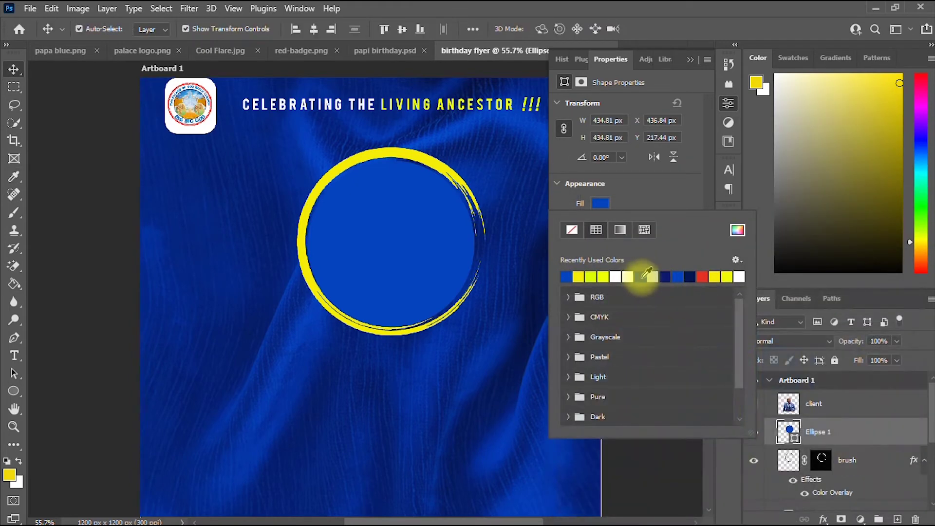
left_click(649, 274)
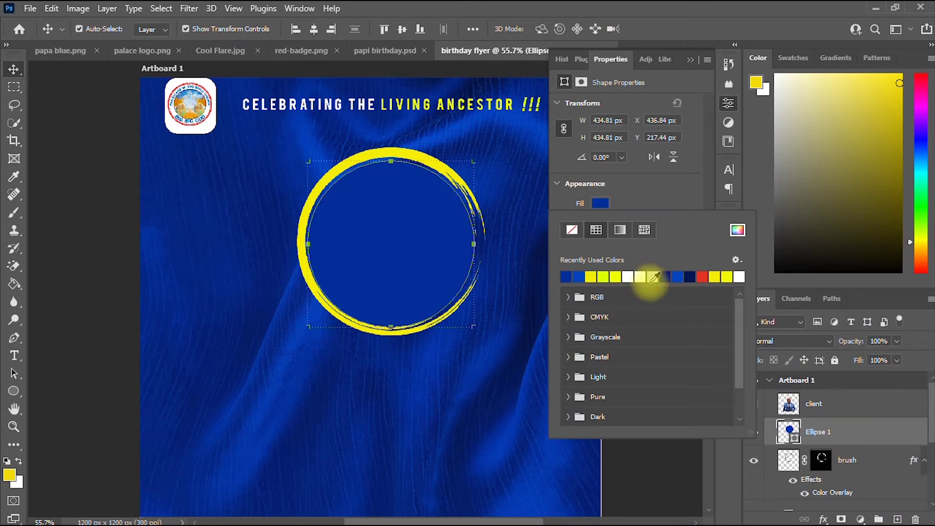
left_click(691, 71)
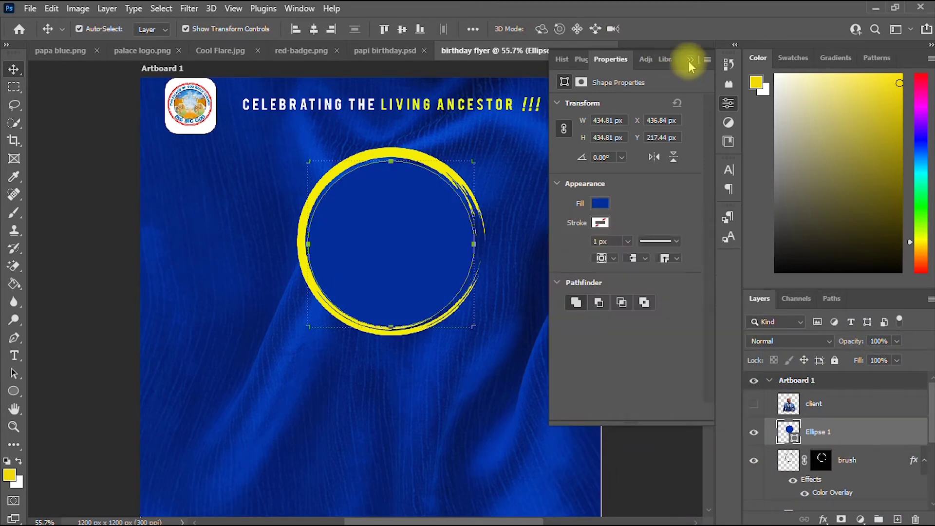
left_click(690, 61)
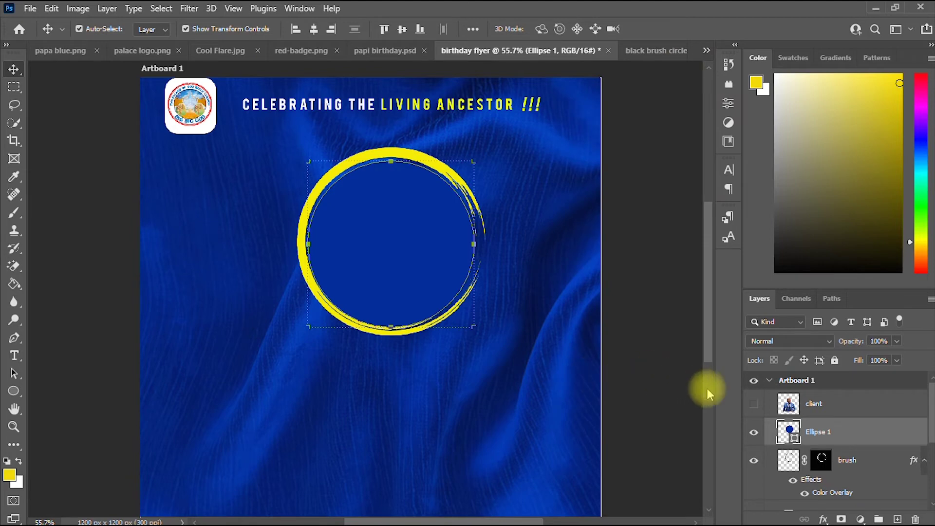
Show the client portrait again and move it up toward the ring.
left_click(753, 406)
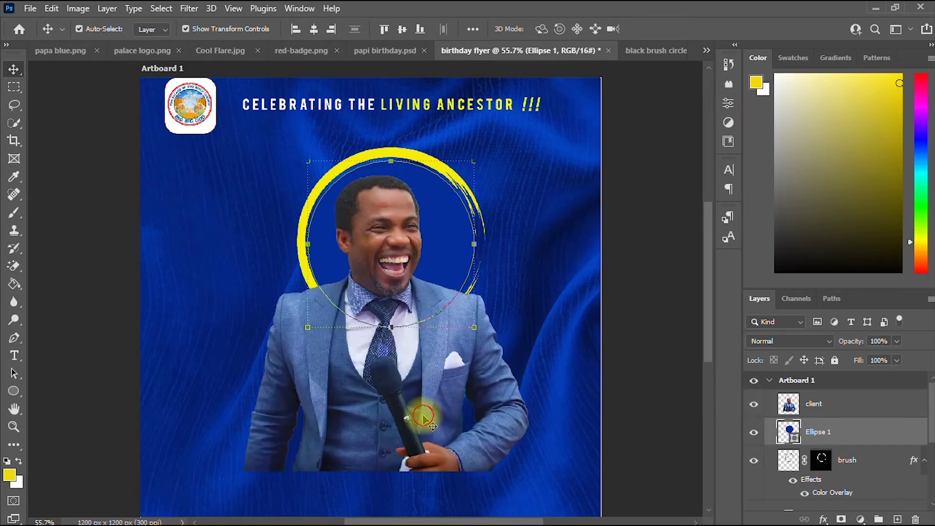
left_click_drag(439, 411, 427, 407)
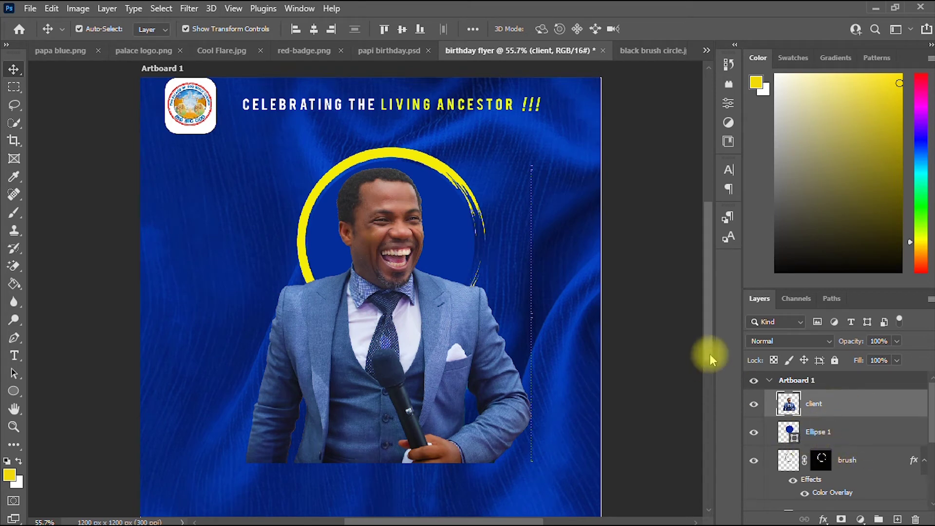
left_click_drag(715, 350, 688, 344)
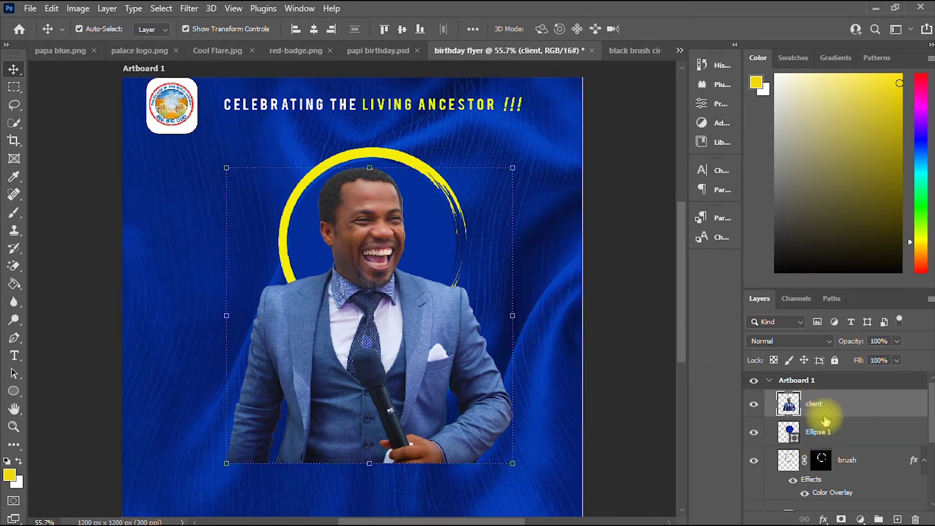
left_click_drag(433, 366, 445, 357)
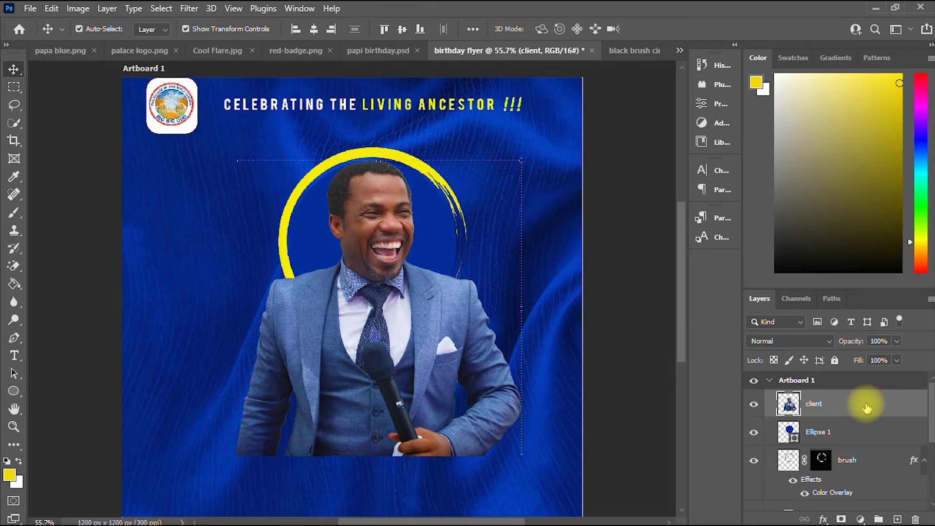
Clip the client photo into the blue circle, resize it to 644×666 px, and centre it.
right_click(867, 407)
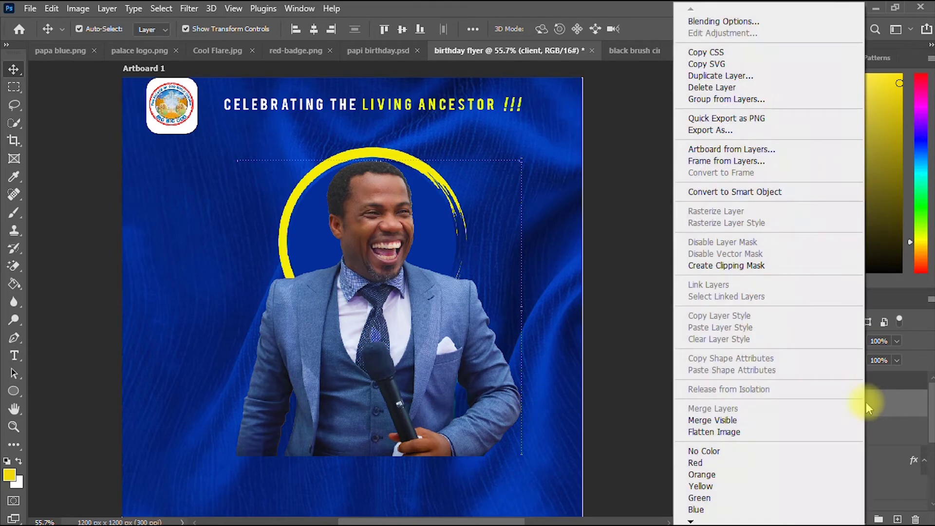
left_click(752, 268)
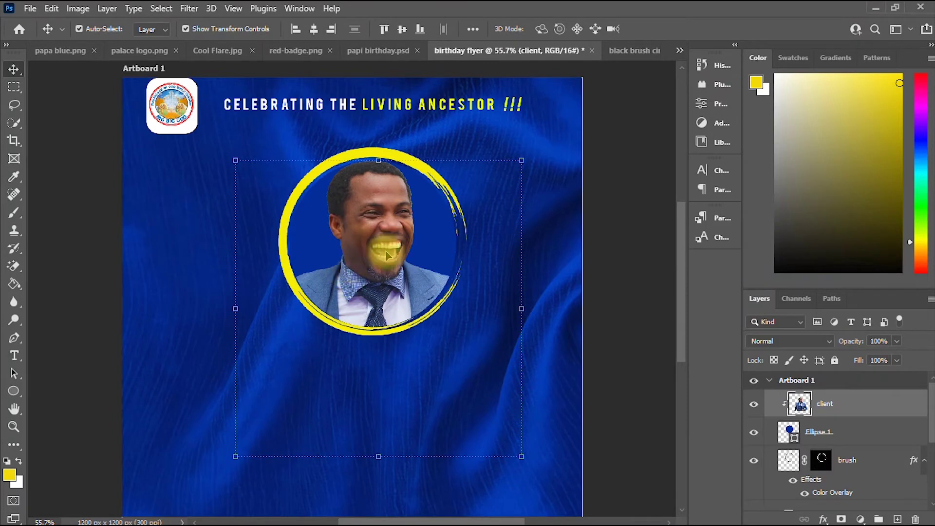
mouse_move(391, 253)
left_mouse_down()
mouse_move(388, 265)
mouse_move(394, 258)
left_mouse_up()
scroll(393, 253, "down", 2)
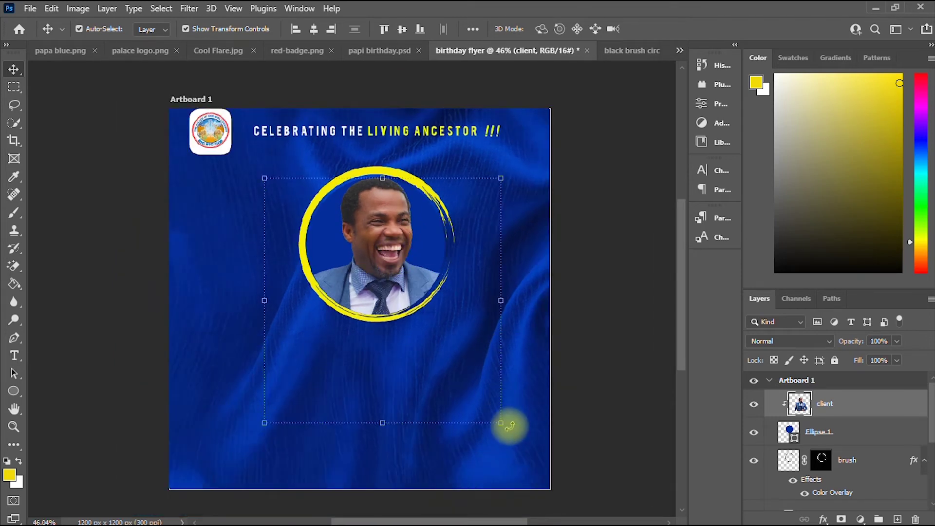
left_click_drag(497, 423, 420, 376)
left_click_drag(370, 288, 381, 290)
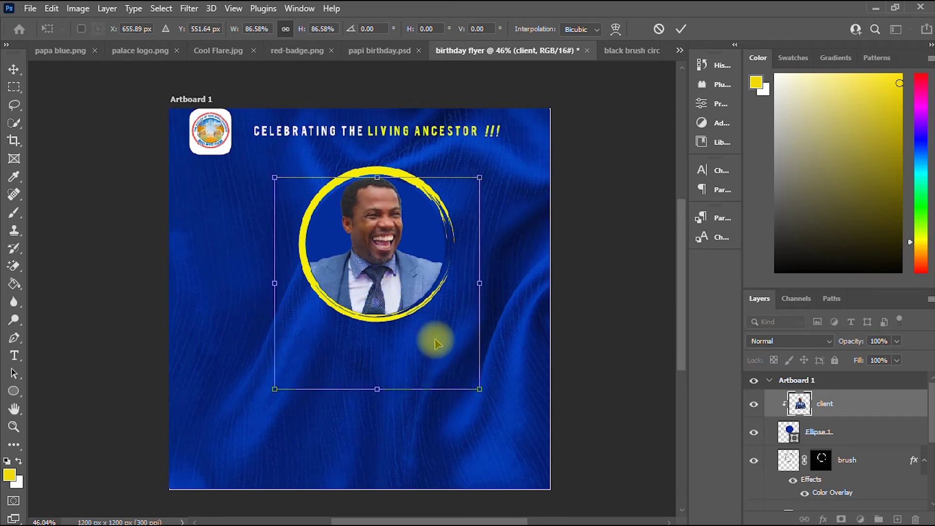
left_click(681, 29)
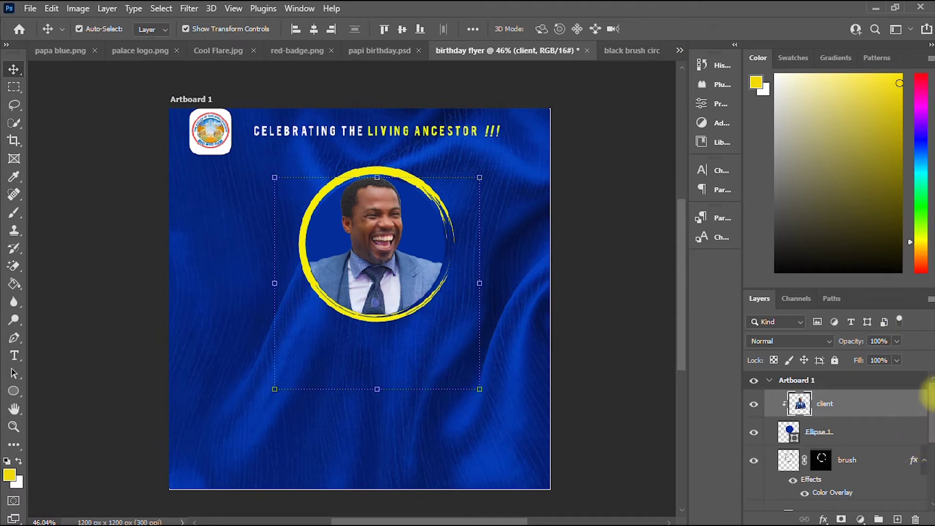
Move portrait, circle and ring up together, enlarge them to about 112%, and shift left.
left_click(856, 433, "shift")
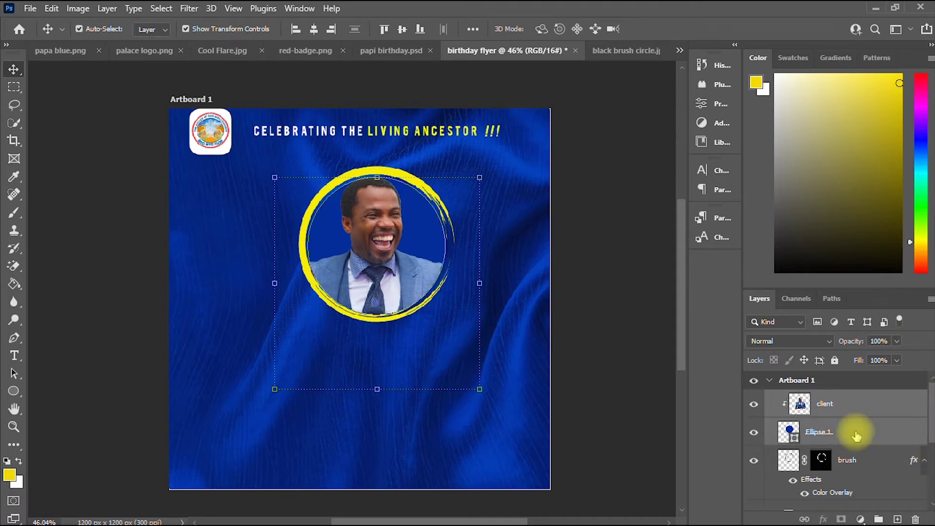
left_click(877, 461, "shift")
key("Up")
key("Up")
key("Up")
key("Up")
key("Up")
key("Up")
key("Up")
key("Up")
key("Up")
key("Up")
key("Up")
key("Up")
key("Up")
key("Up")
key("Up")
key("Up")
key("Up")
key("Up")
key("Up")
key("Up")
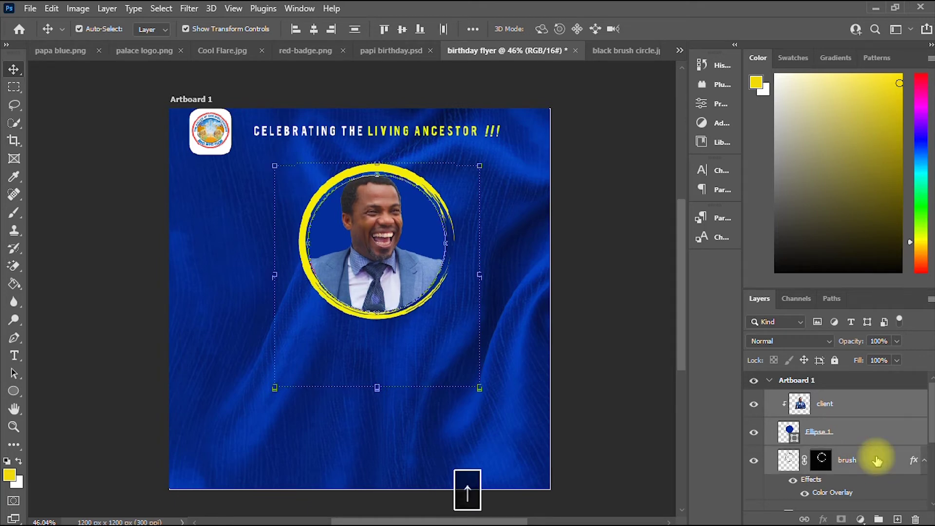
key("Up")
key("Up")
key("Up")
key("Up")
key("Up")
key("Up")
key("Up")
key("Up")
key("Up")
key("Up")
key("Up")
key("Up")
key("Up")
key("Up")
key("Up")
key("Up")
key("Up")
key("Up")
key("Up")
key("Up")
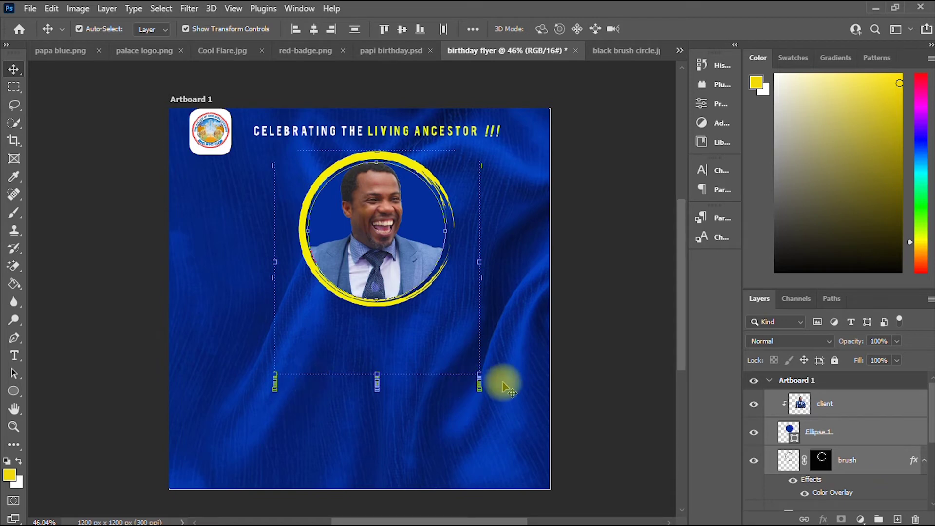
mouse_move(481, 376)
left_mouse_down()
mouse_move(497, 382)
mouse_move(492, 388)
left_mouse_up()
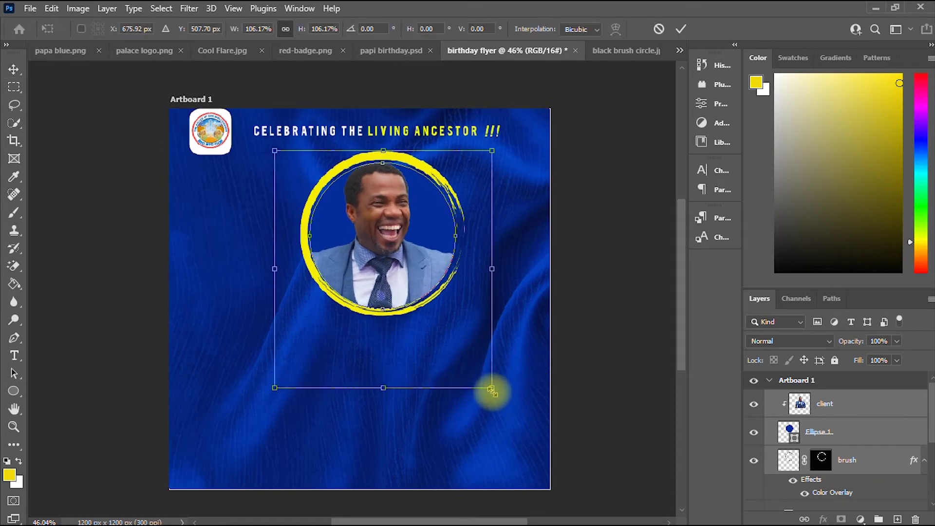
key("Left")
key("Left")
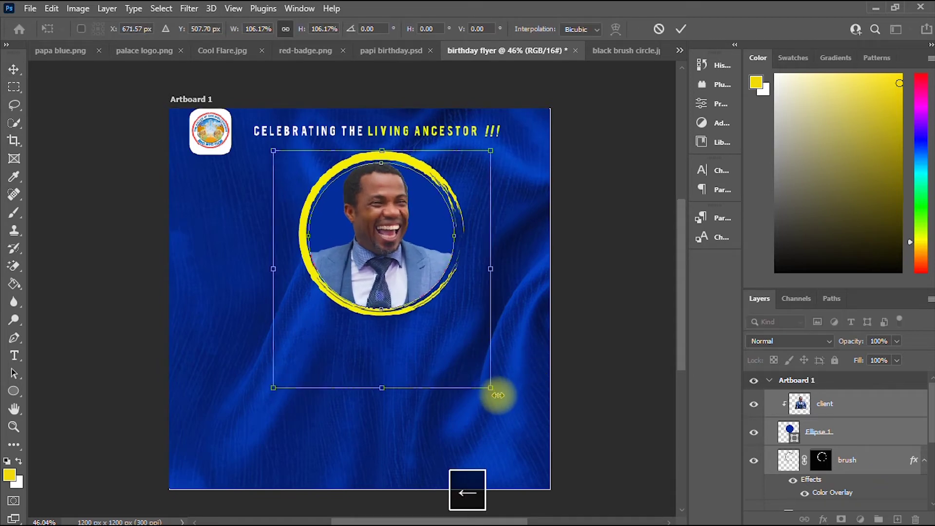
key("Left")
key("Left")
key("Left")
key("Left")
key("Left")
key("Left")
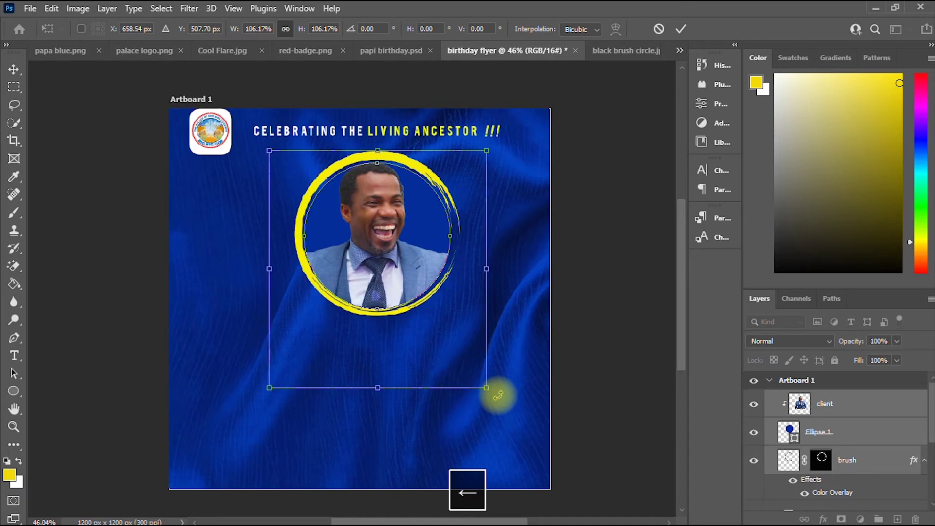
left_click_drag(486, 388, 499, 402)
key("Left")
key("Left")
key("Left")
key("Left")
key("Left")
key("Left")
key("Left")
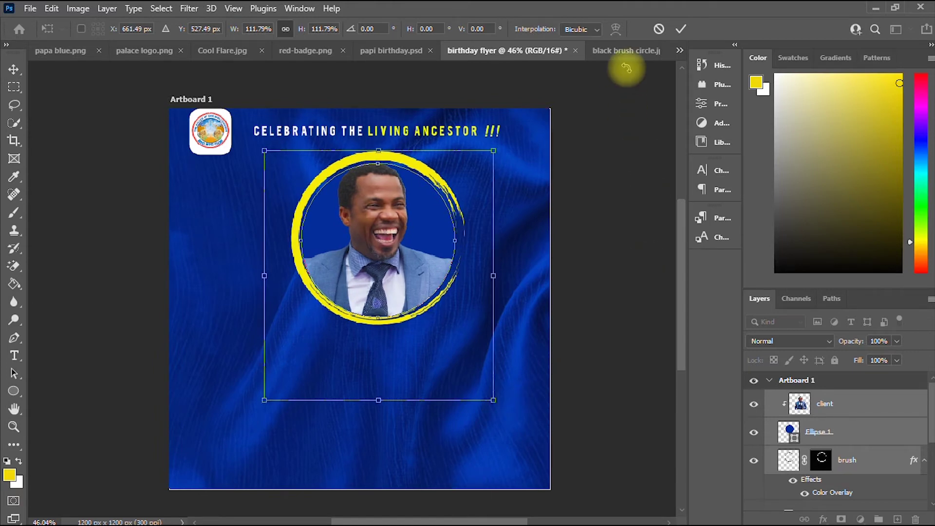
left_click(684, 31)
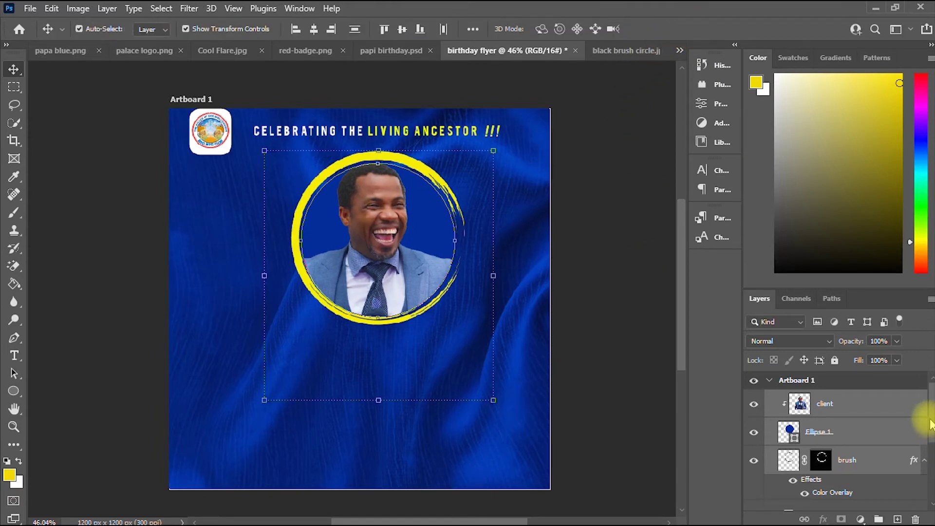
Replace the left-edge placeholder text with THE PALACE OF GOD.
left_click_drag(931, 425, 933, 401)
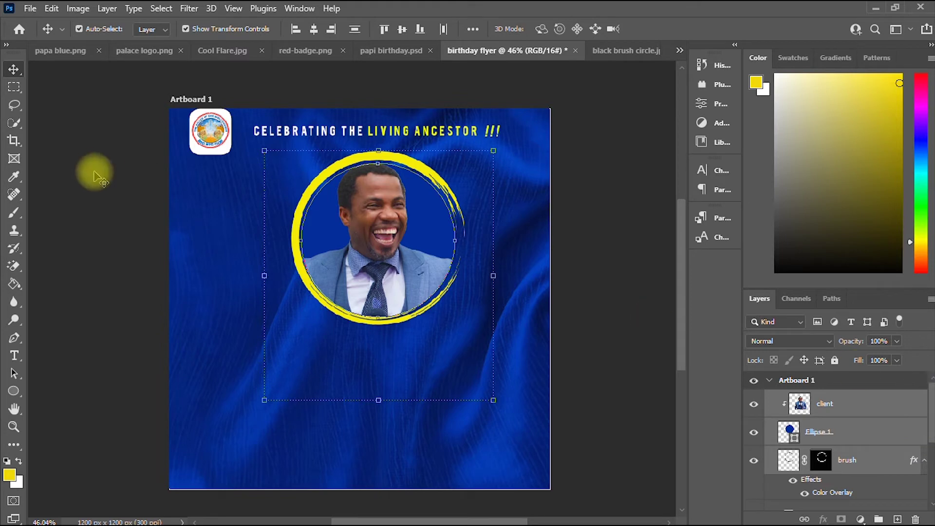
left_click(209, 196)
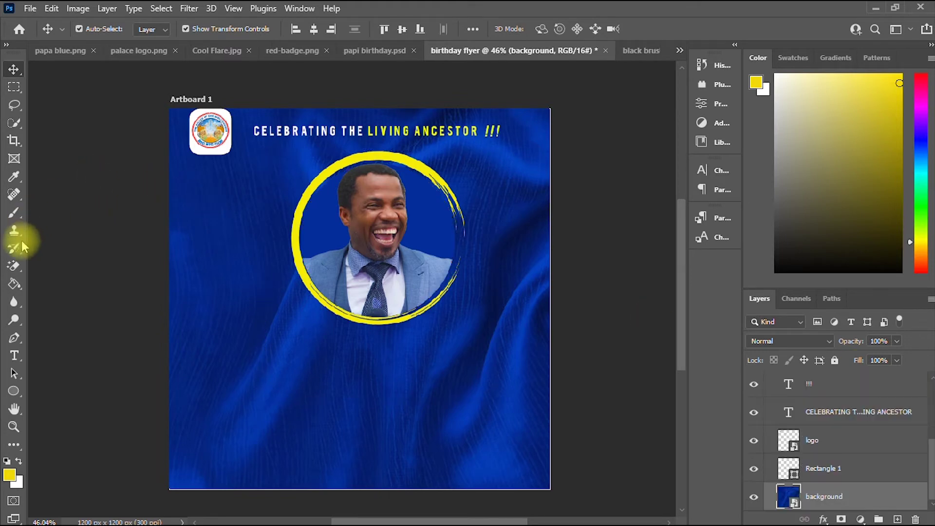
left_click(14, 355)
left_click(197, 211)
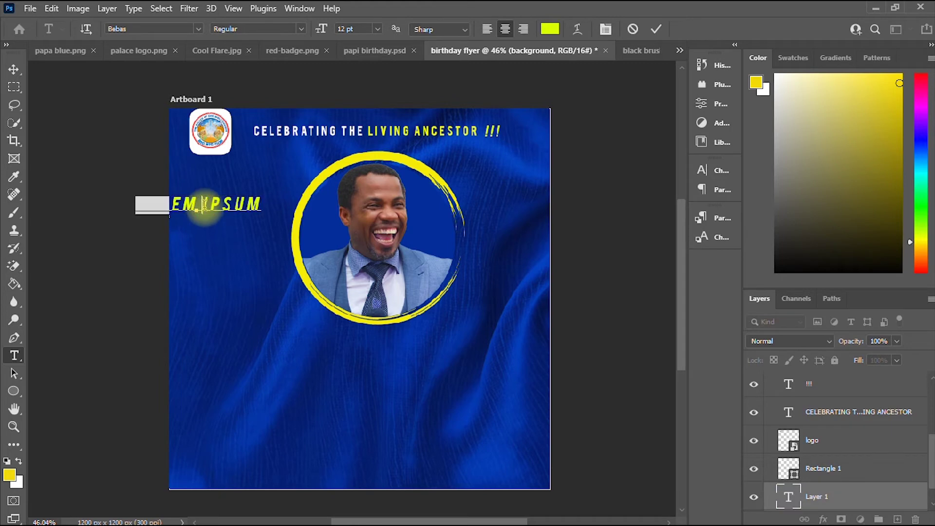
key("ctrl+a")
type("THE ")
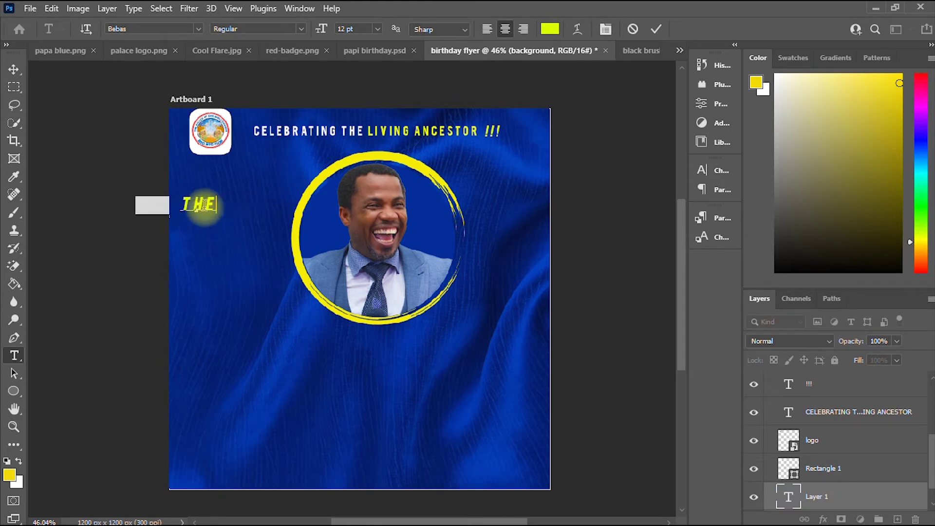
type("PALA")
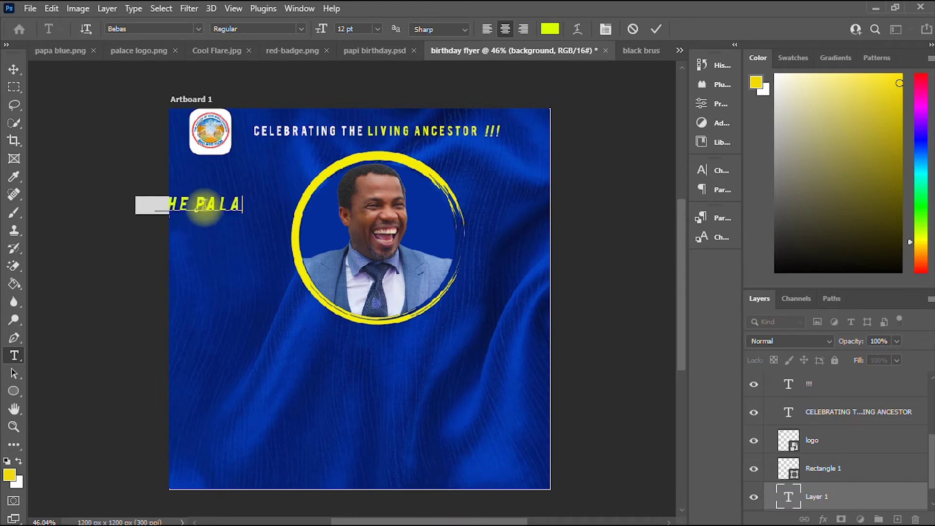
type("CE OF GO")
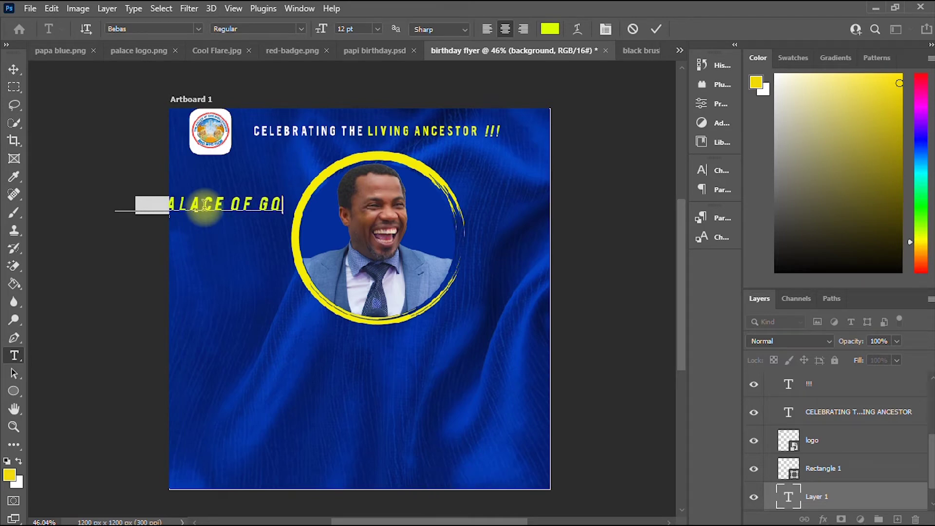
type("D")
Colour the THE PALACE OF GOD text white.
key("ctrl+a")
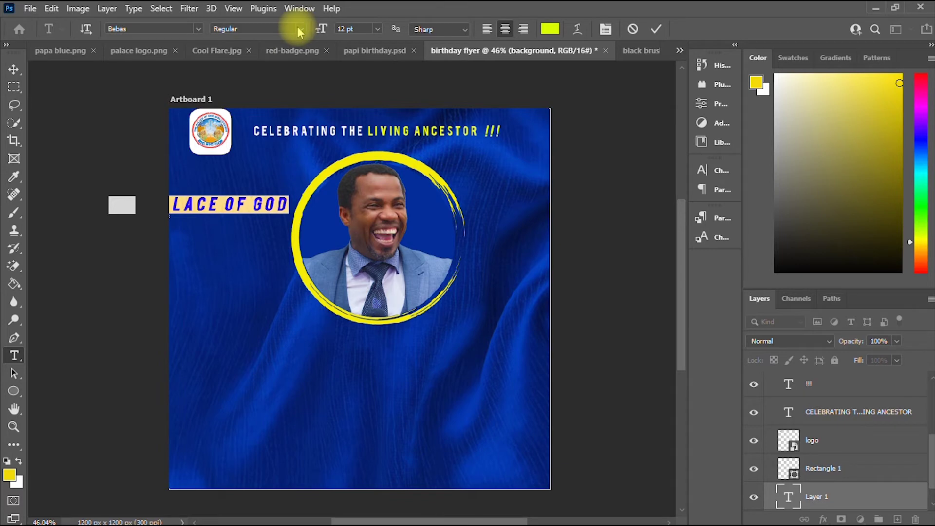
left_click(548, 29)
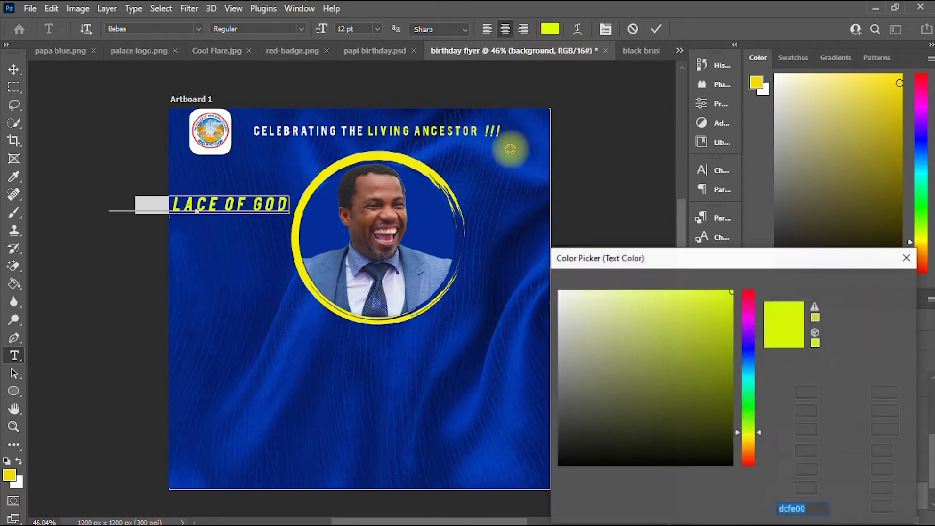
left_click(559, 295)
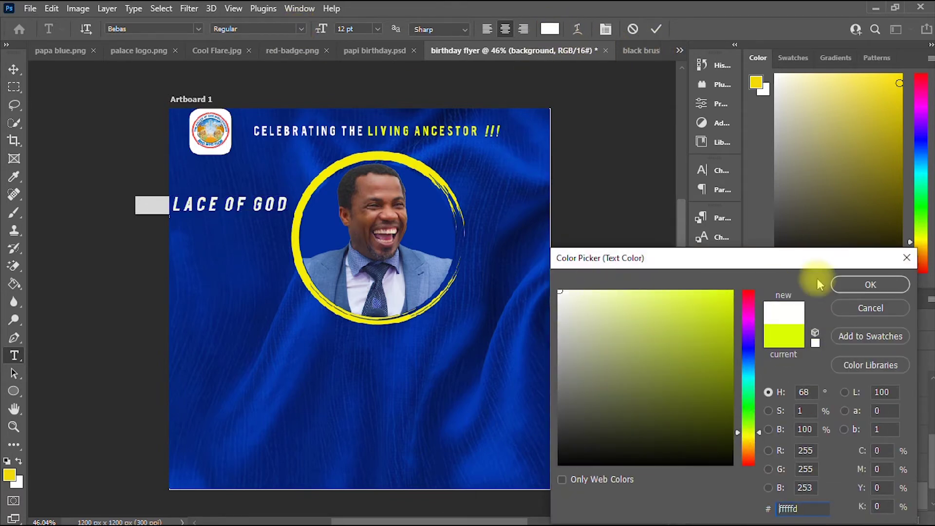
left_click(838, 285)
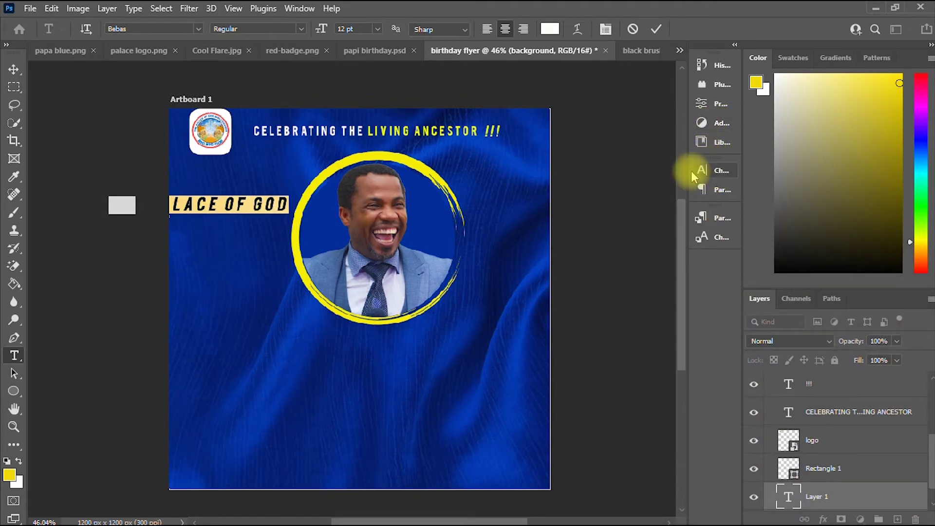
left_click_drag(690, 170, 716, 171)
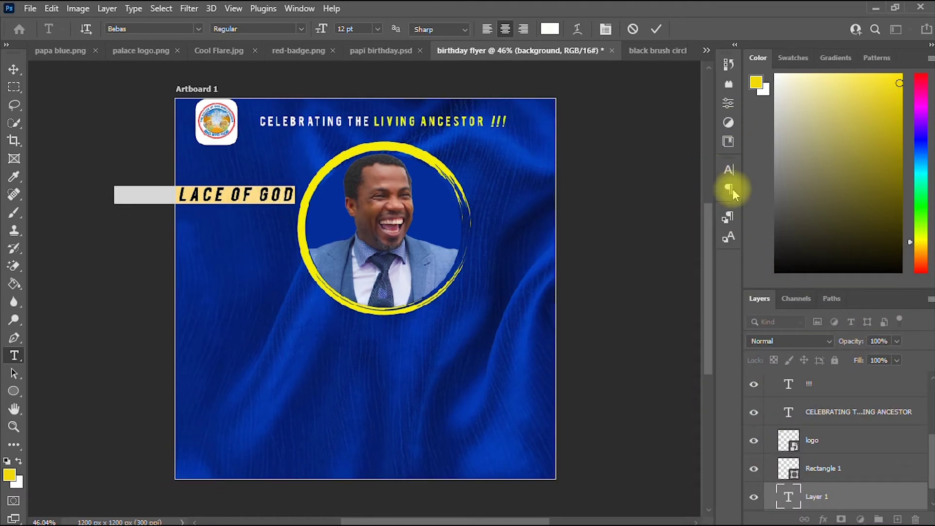
left_click(13, 70)
left_click(230, 205)
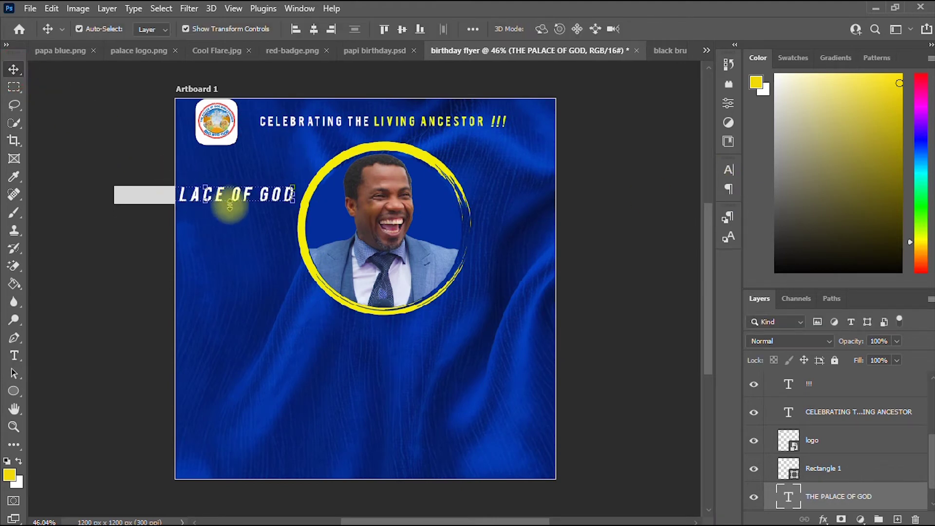
Shrink THE PALACE OF GOD to about 5.81 pt under the logo and duplicate it one line below.
left_click_drag(234, 200, 227, 158)
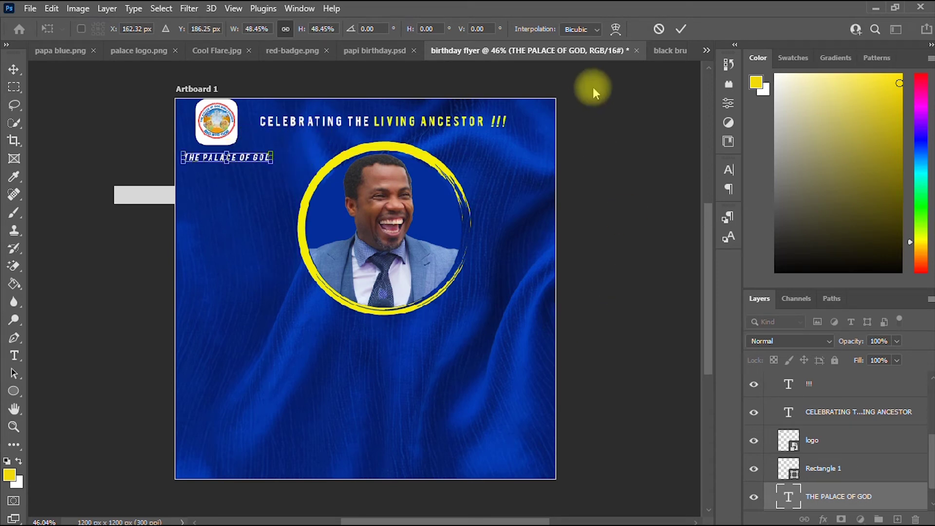
left_click(681, 29)
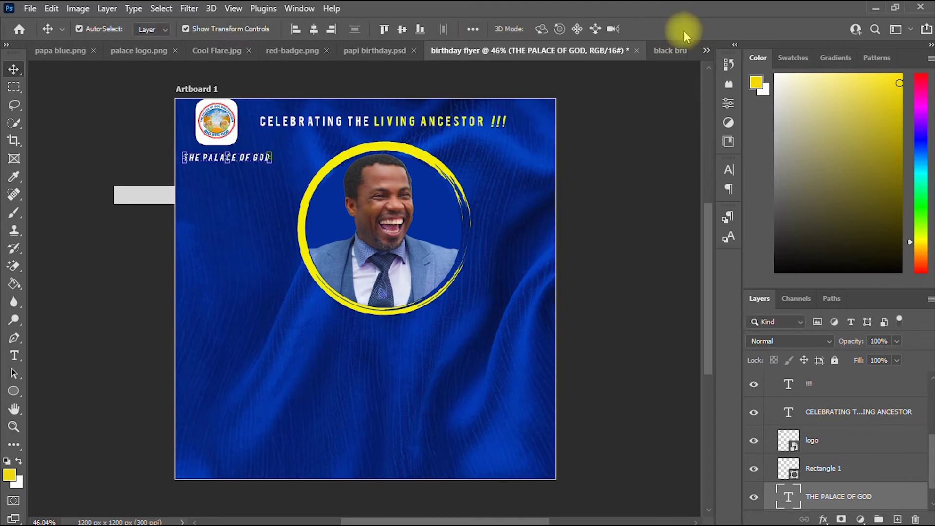
left_click(731, 169)
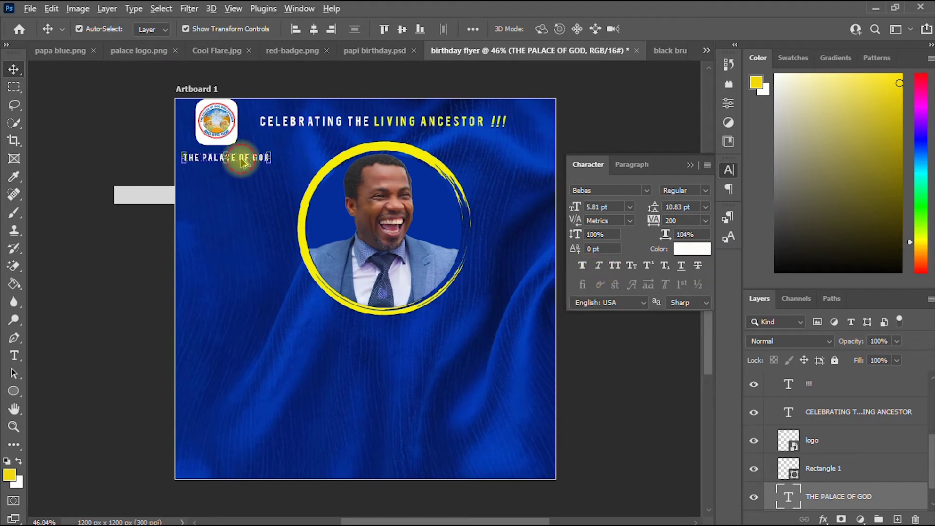
left_click_drag(242, 162, 242, 179)
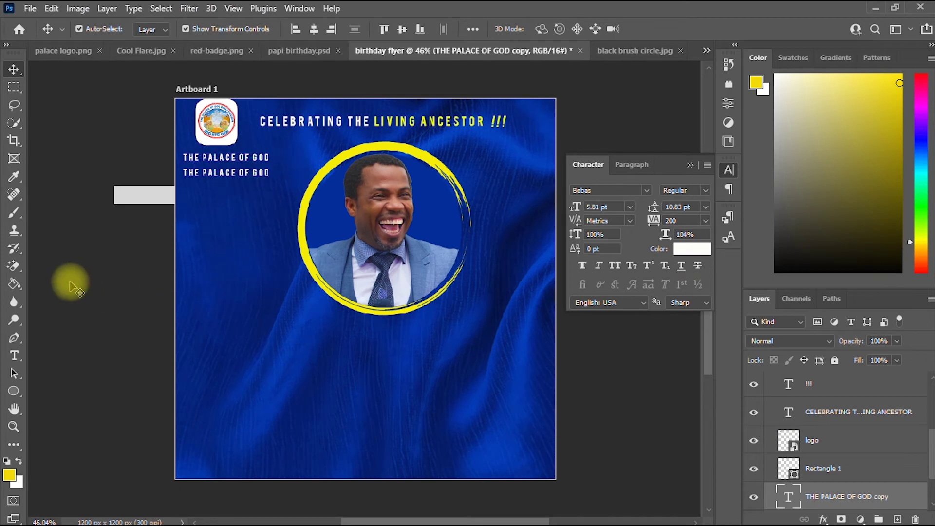
Change the duplicated line's text to BIBLE CHURCH.
left_click(14, 355)
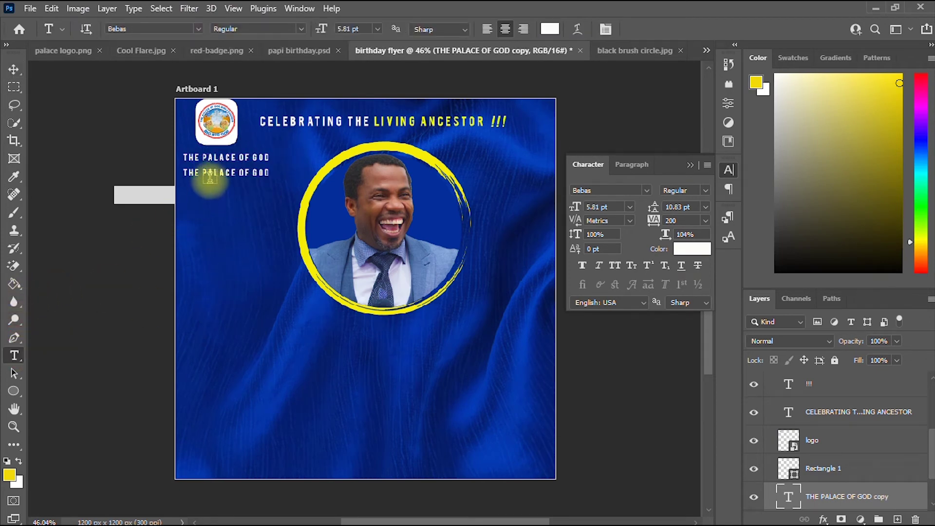
left_click(219, 173)
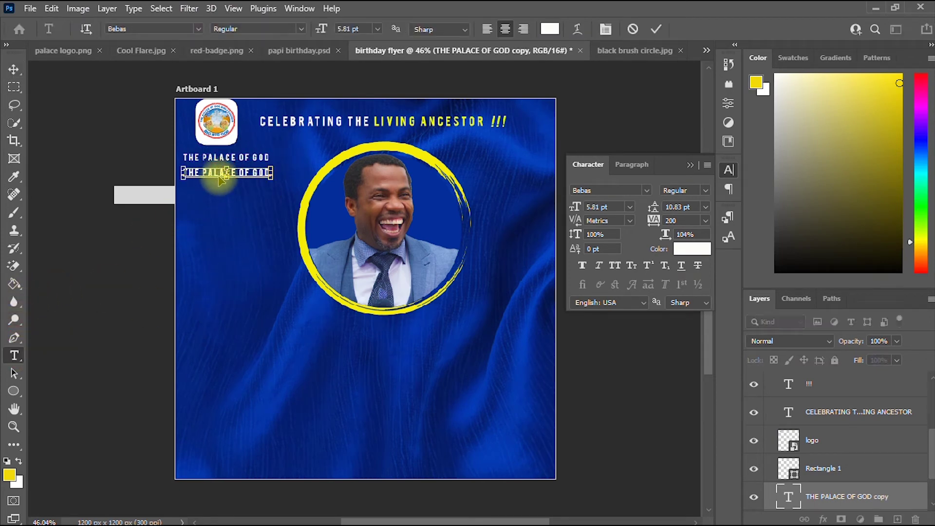
key("ctrl+a")
type("BIBLE")
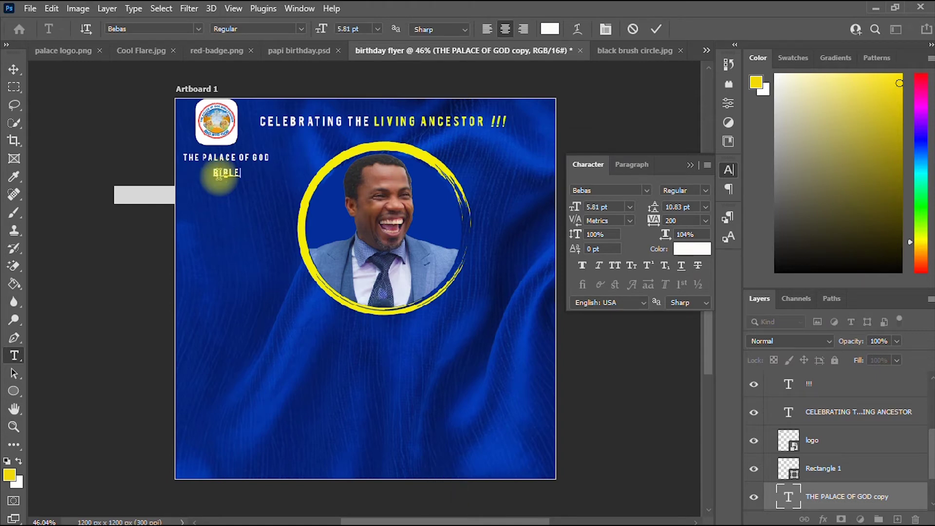
type(" CHURCH")
Tuck BIBLE CHURCH directly beneath THE PALACE OF GOD and select both text layers.
left_click(13, 69)
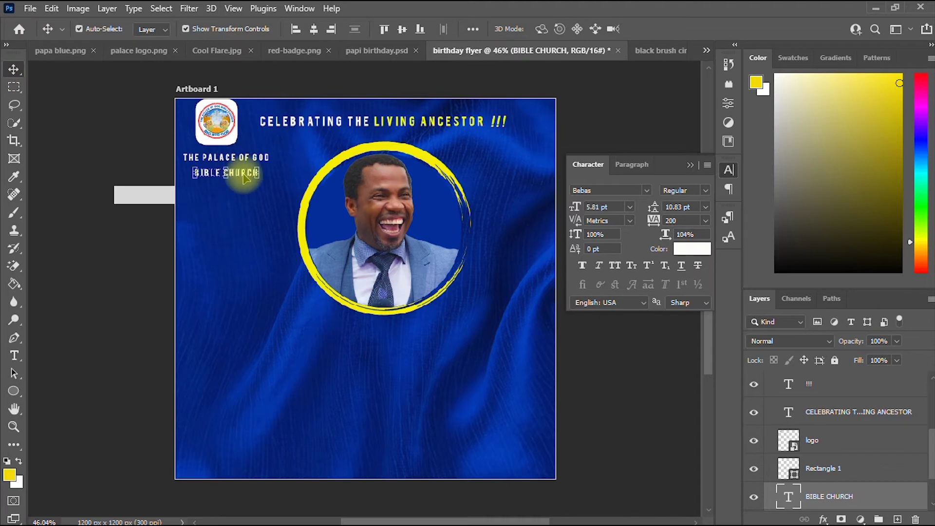
left_click_drag(244, 178, 241, 171)
key("Down")
key("Down")
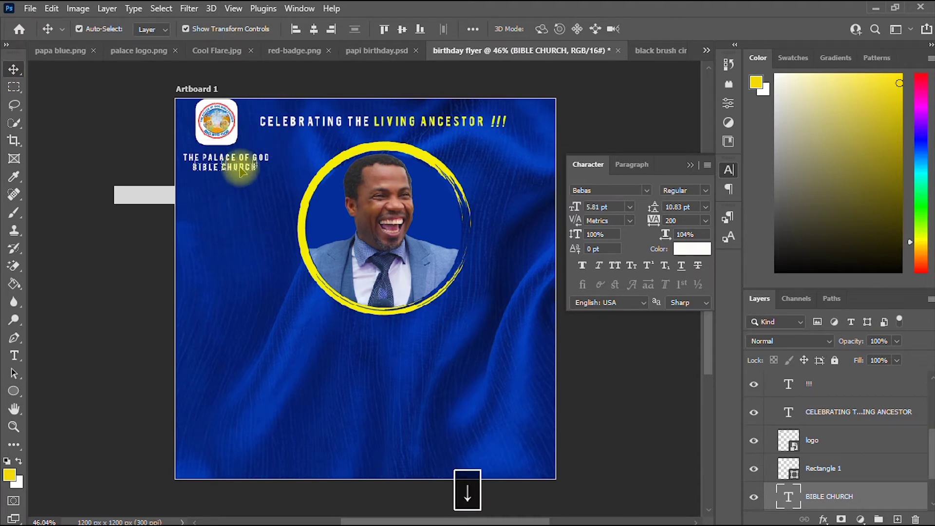
key("ctrl")
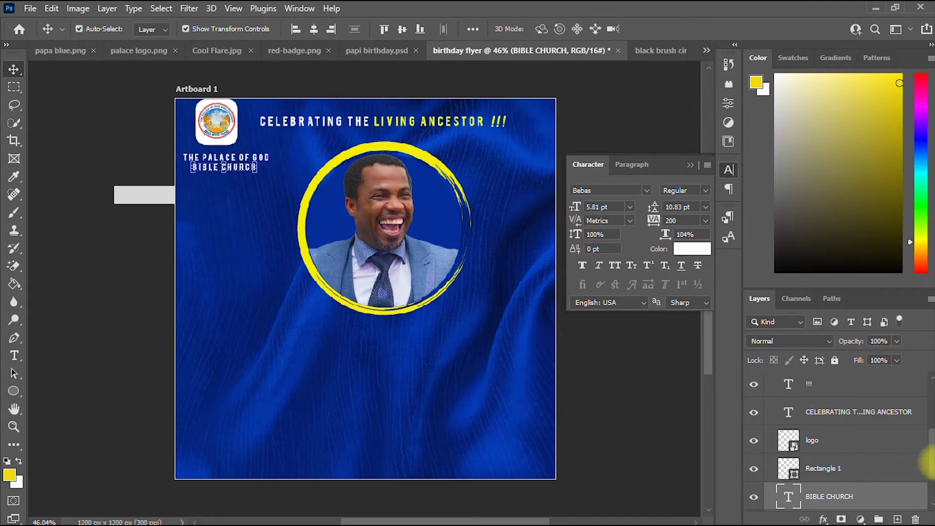
scroll(925, 465, "down", 2)
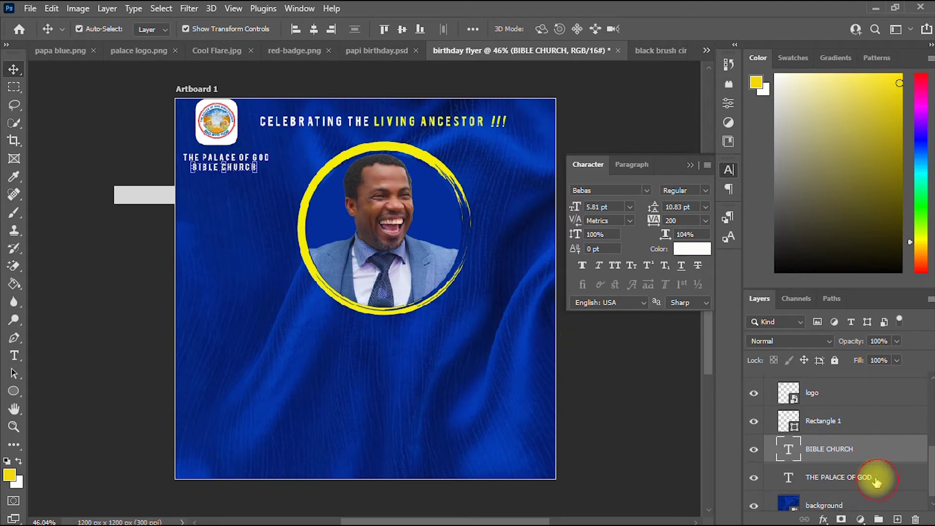
left_click(860, 479, "ctrl")
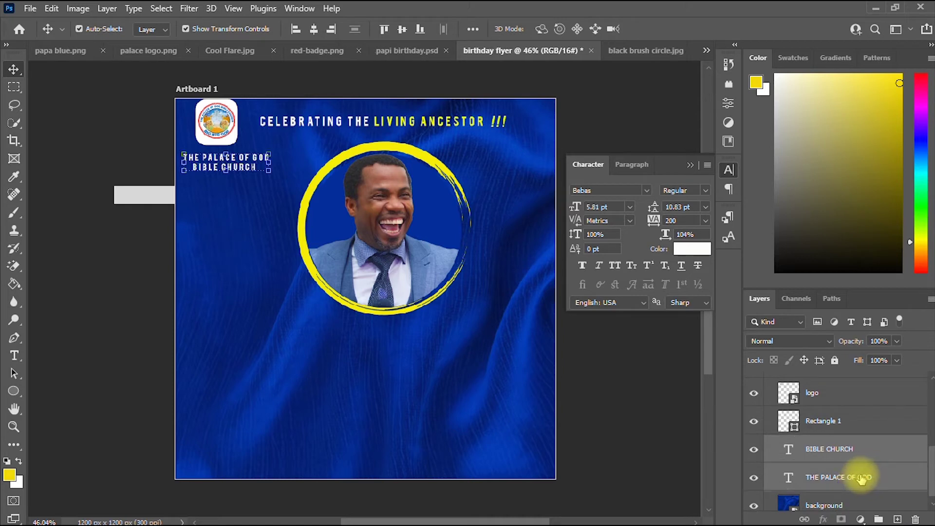
Enlarge both church-name lines to about 108%, nudge them up, and commit.
left_click(273, 150)
left_click_drag(272, 149, 256, 165)
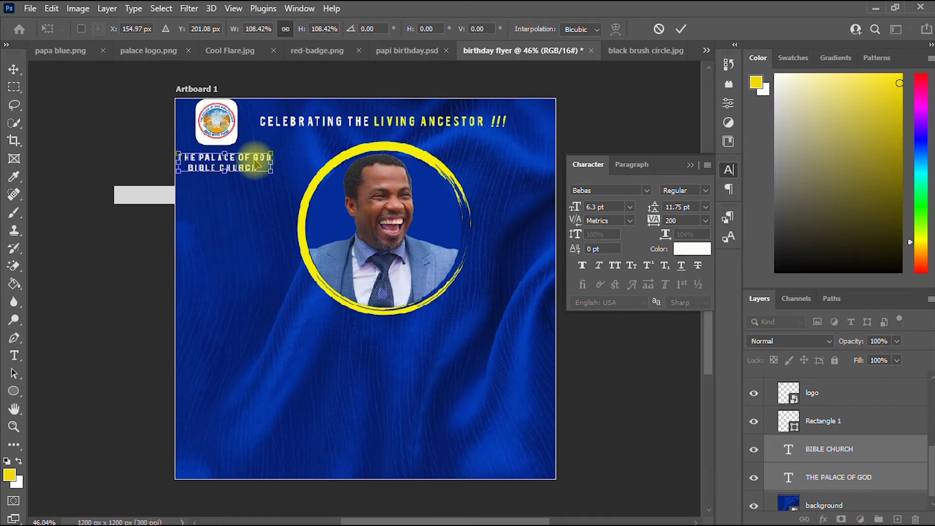
key("Up")
key("Up")
key("Up")
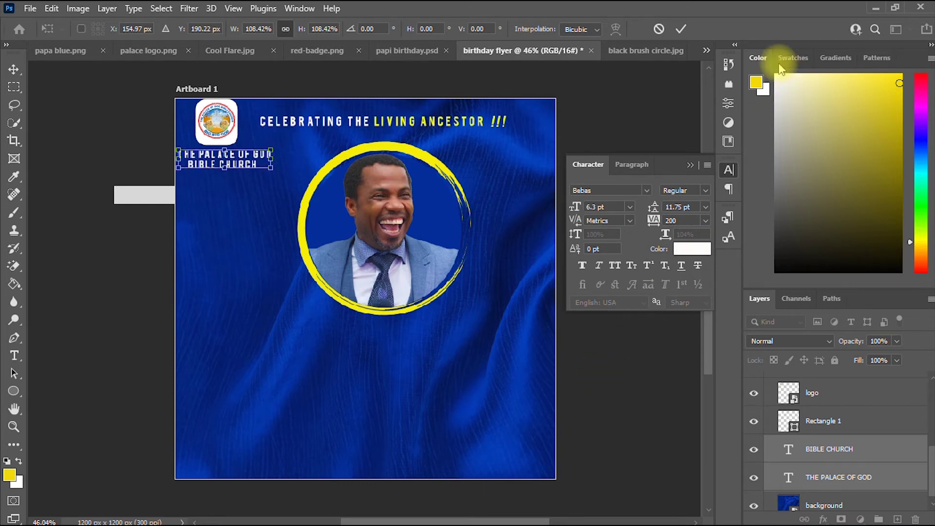
left_click(681, 29)
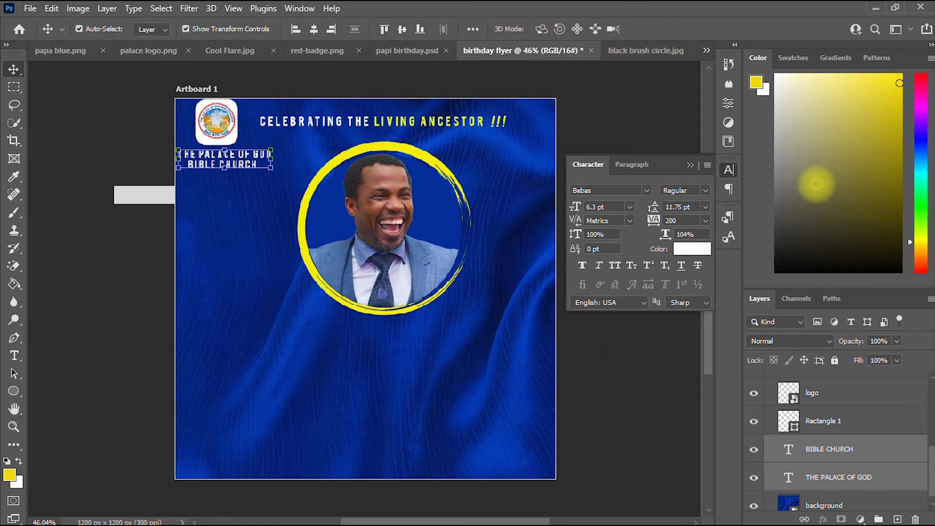
left_click(210, 321)
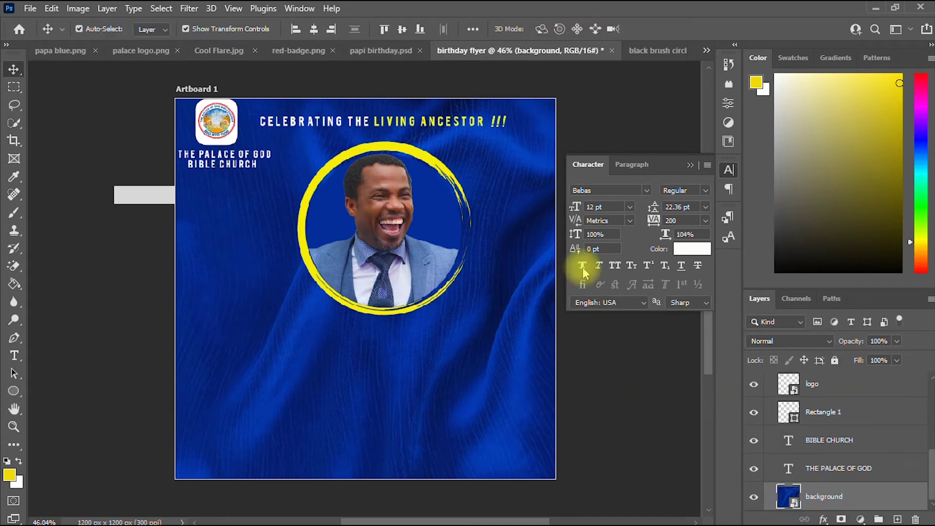
Select the logo, Rectangle 1 and both church-name layers, then nudge the block slightly upward.
left_click(223, 128)
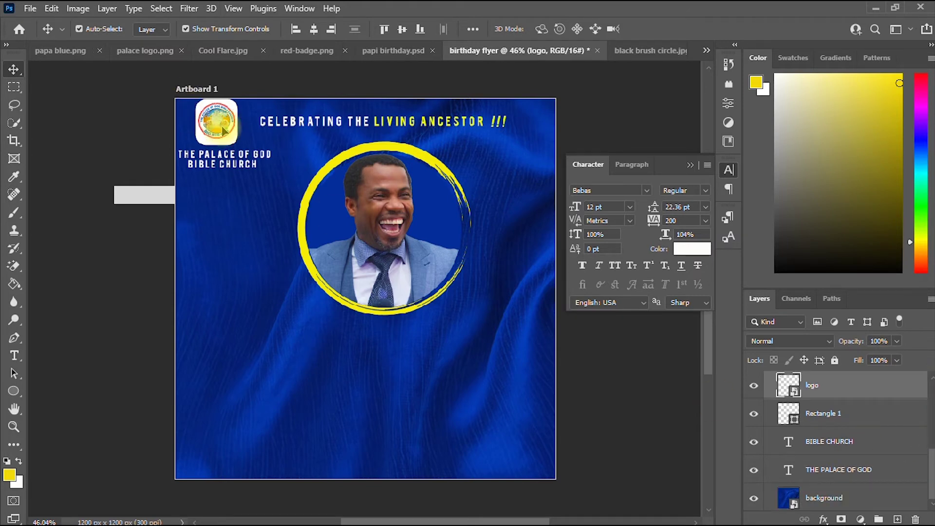
left_click(835, 422, "shift")
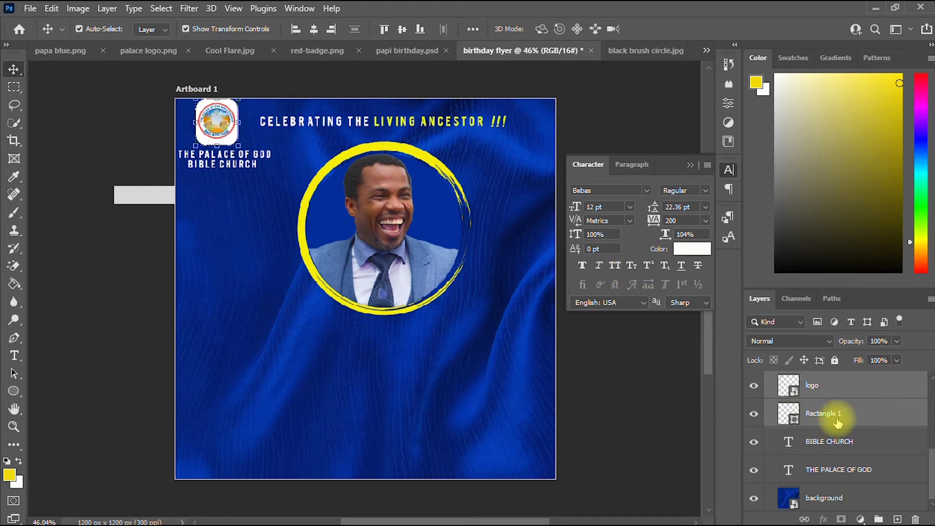
left_click(855, 442, "shift")
left_click(876, 473, "shift")
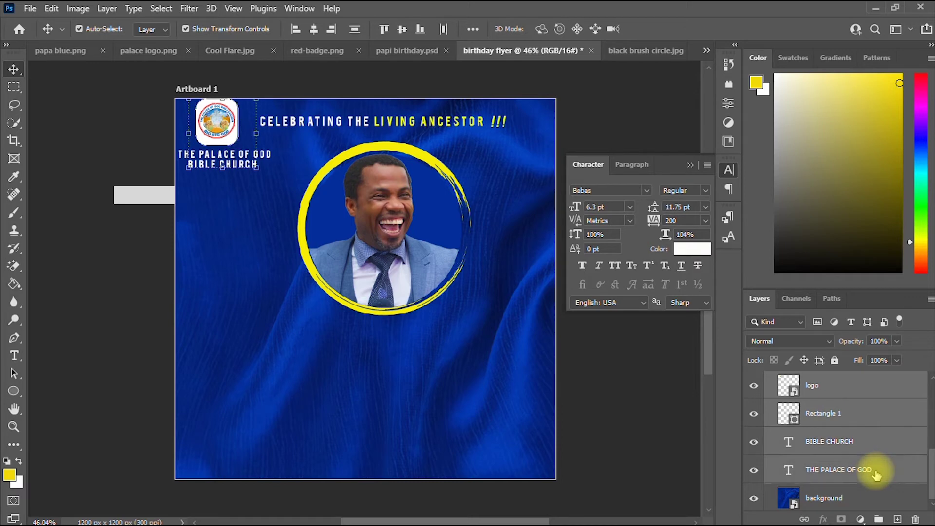
key("Up")
key("Up")
key("Up")
key("Up")
key("Up")
key("Up")
key("Up")
key("Up")
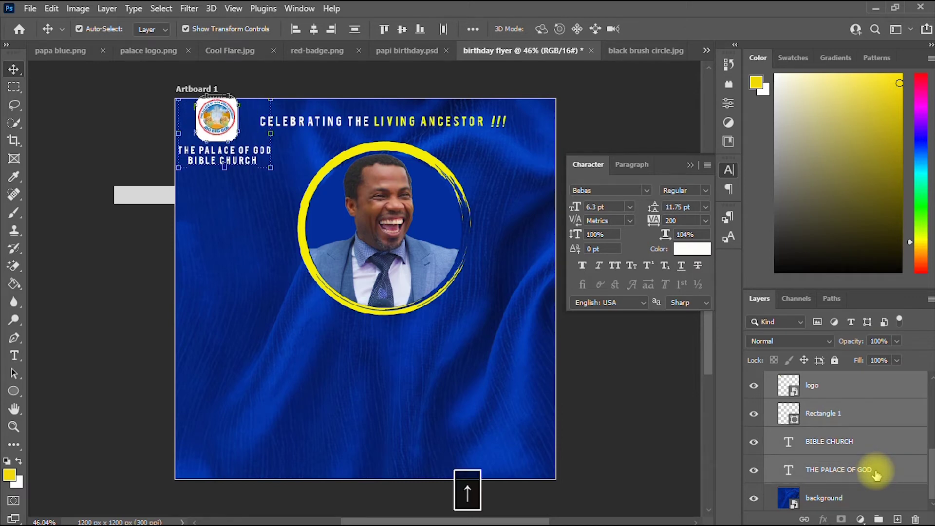
right_click(875, 473)
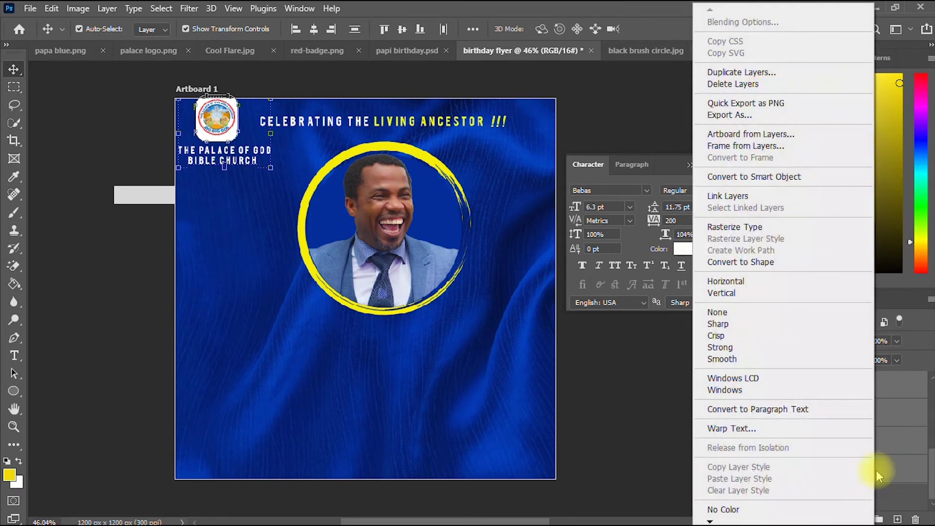
key("Down")
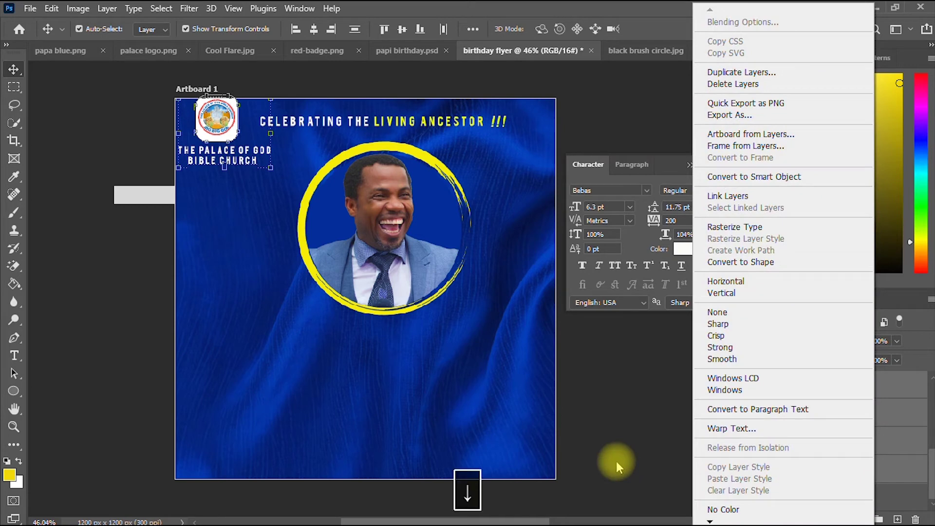
left_click(244, 249)
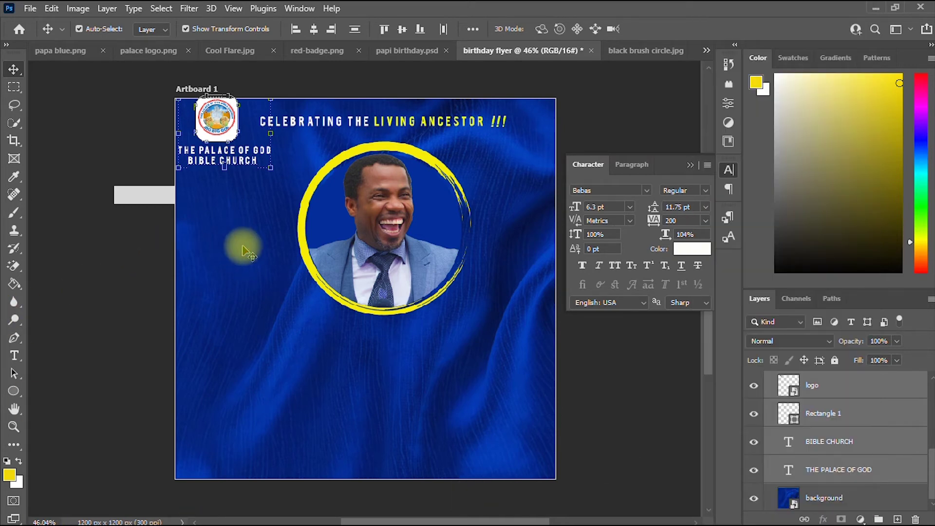
key("Down")
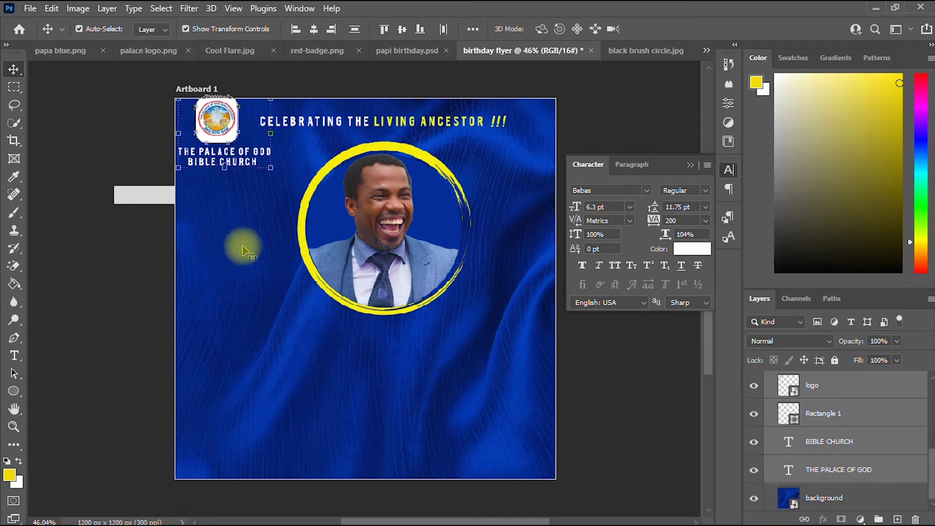
left_click(245, 251)
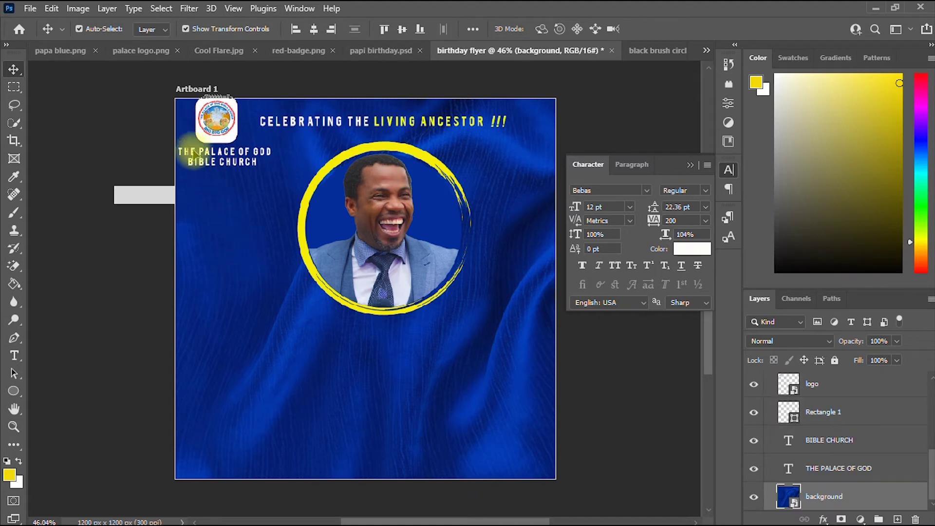
left_click(211, 167)
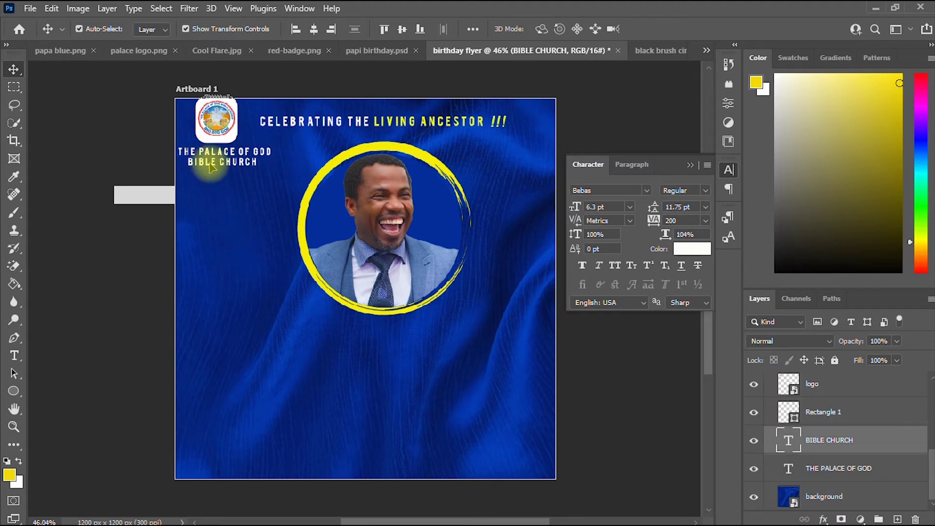
Nudge BIBLE CHURCH down and add white HAPPY BIRTHDAY text below the portrait.
key("Down")
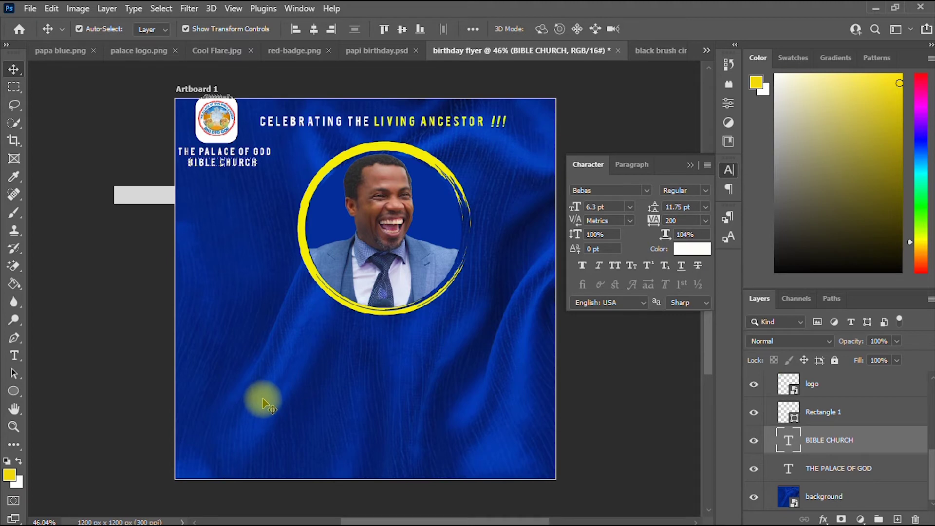
key("t")
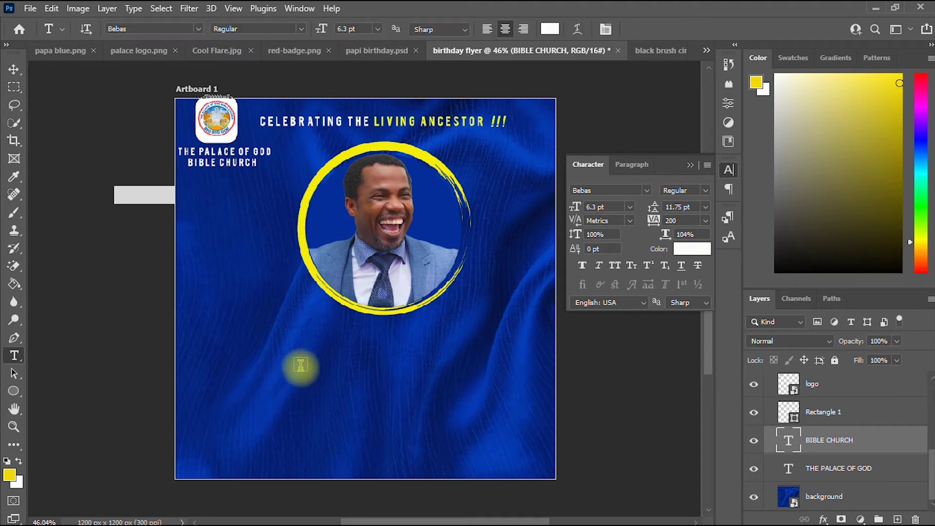
left_click(301, 365)
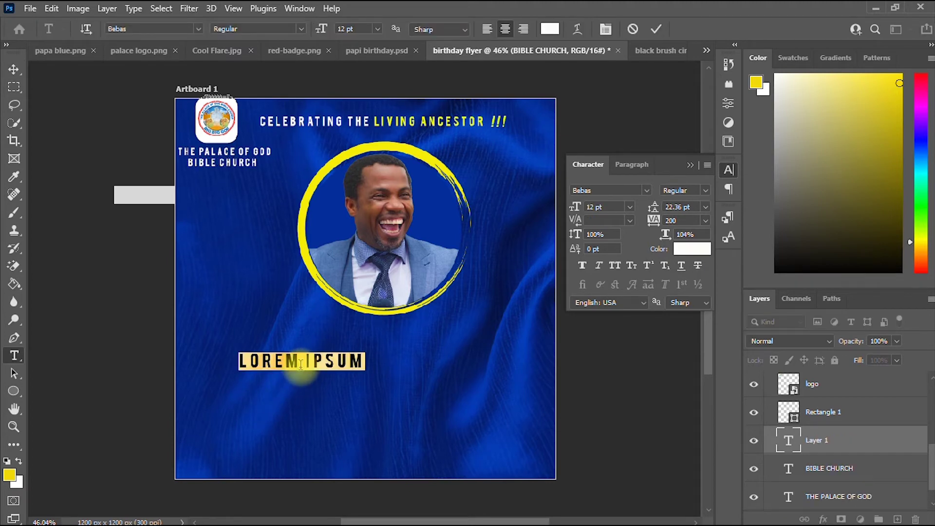
type("HAPPY")
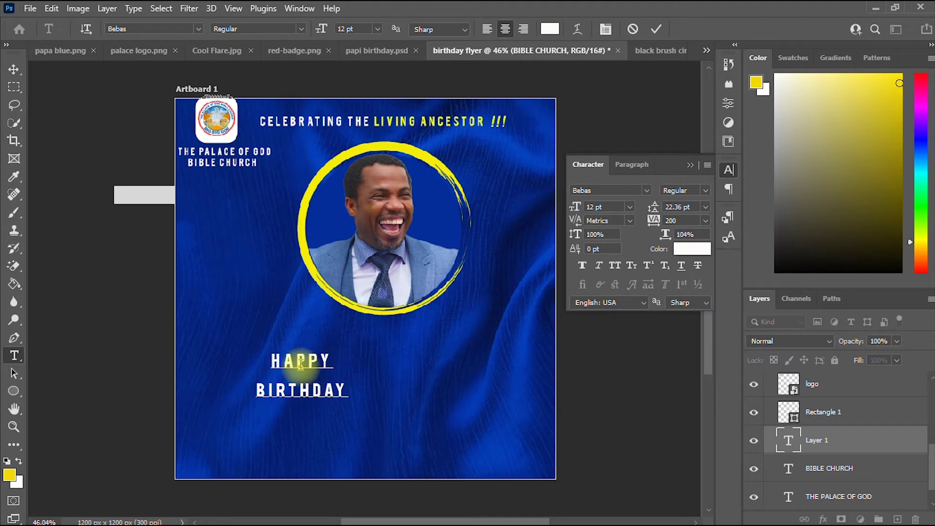
left_click(13, 70)
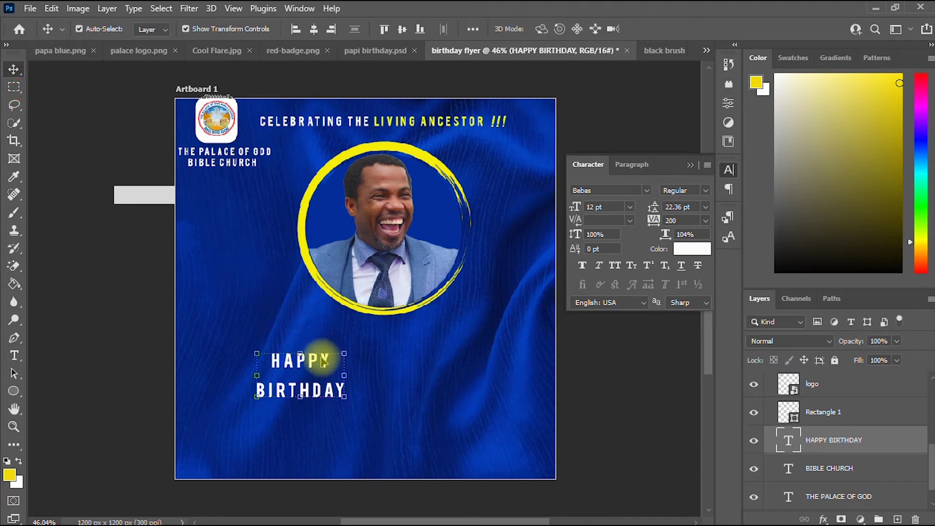
Centre HAPPY BIRTHDAY below the portrait and enlarge it to about 185%.
left_click_drag(341, 357, 426, 347)
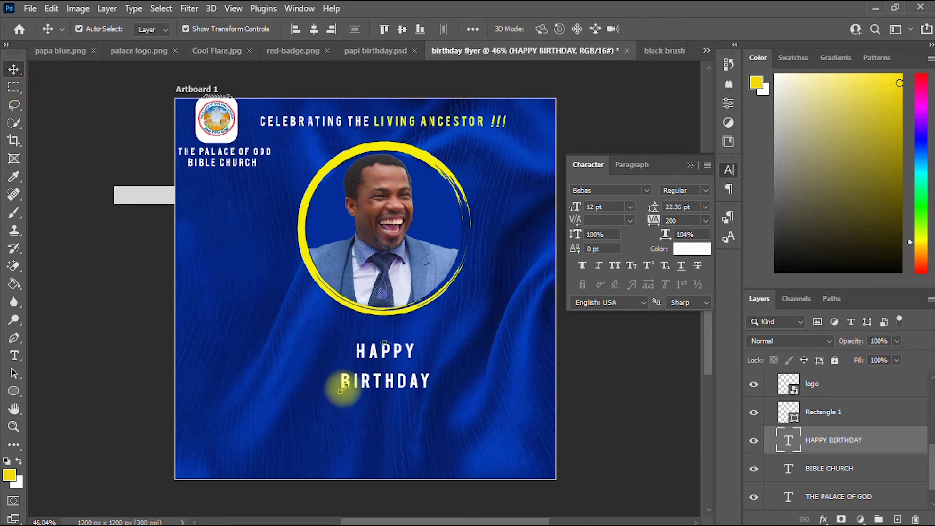
left_click_drag(343, 387, 263, 429)
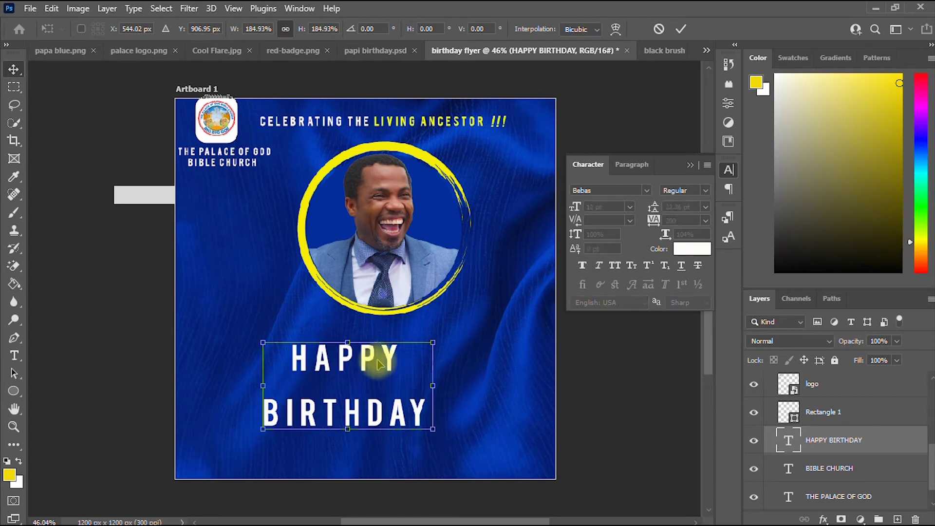
left_click_drag(378, 364, 412, 344)
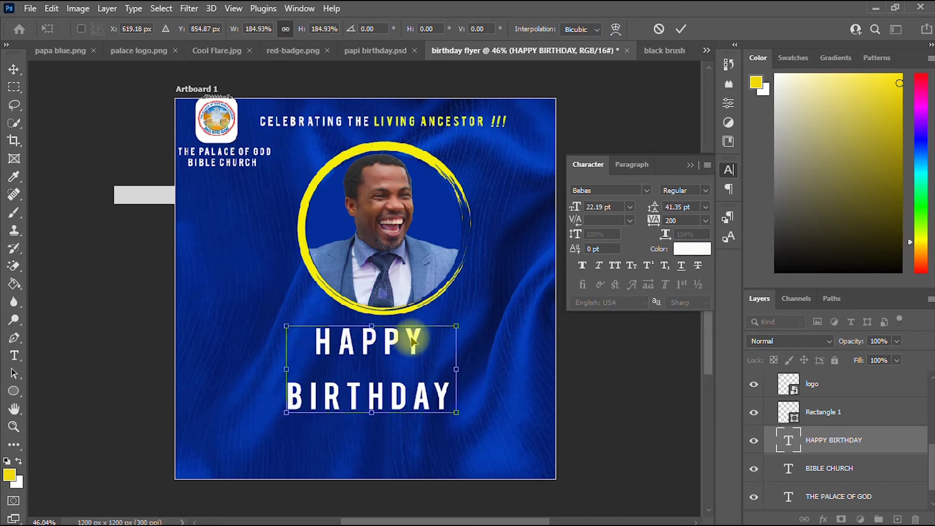
key("Return")
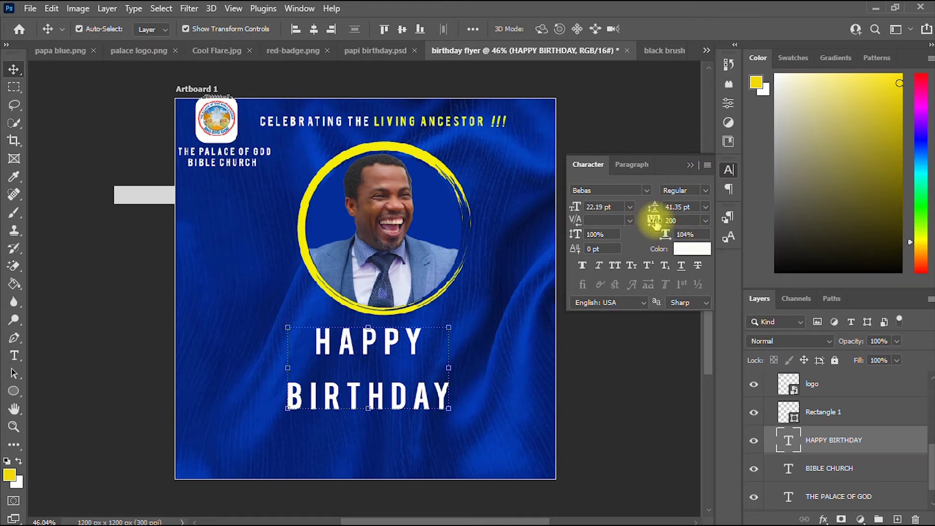
Try 50 tracking, undo it, and set the line spacing to 30 pt.
left_click(706, 220)
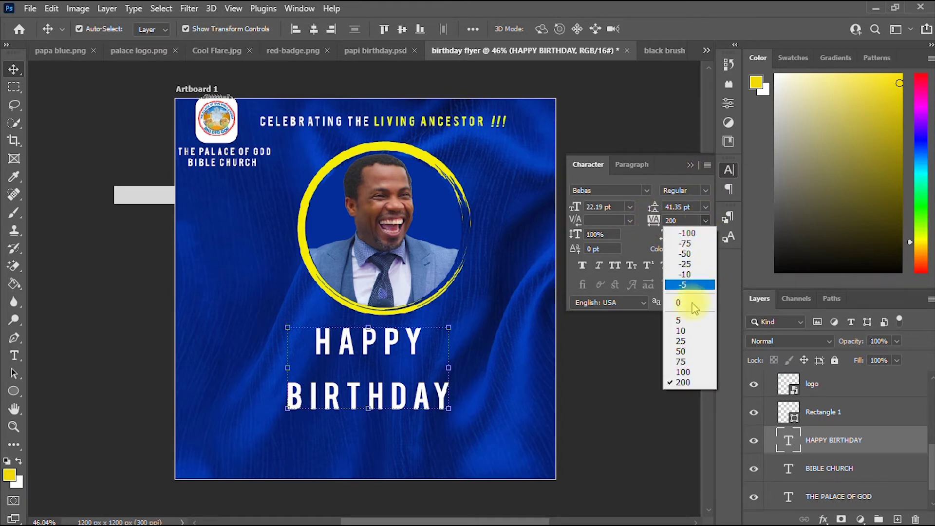
left_click(691, 351)
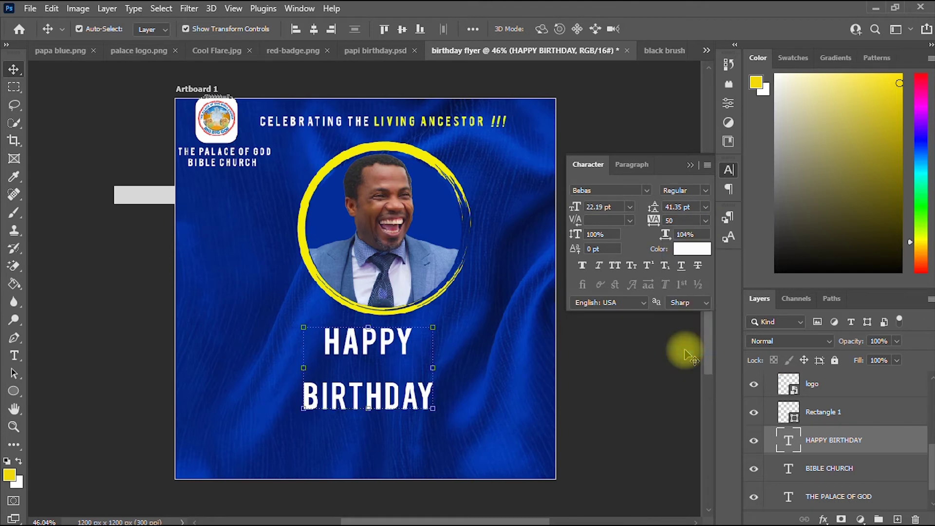
key("ctrl+z")
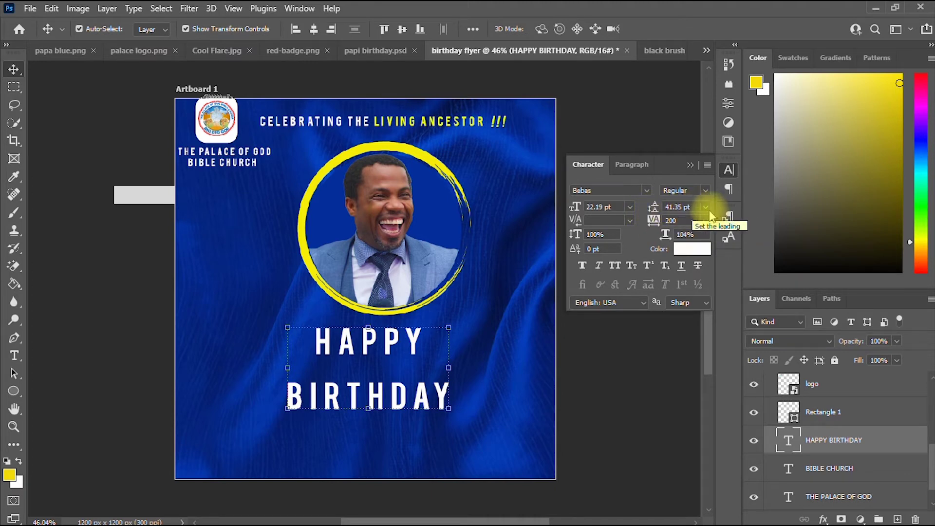
left_click(706, 208)
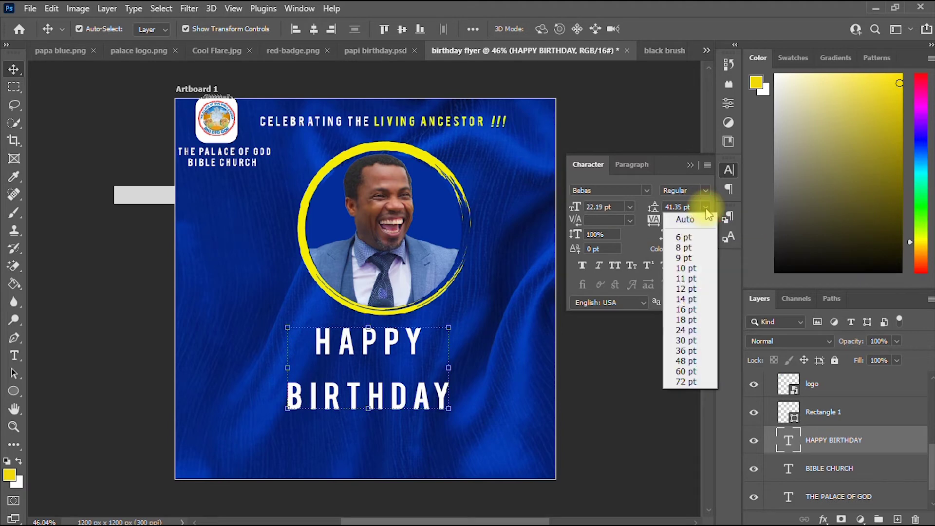
left_click(706, 208)
left_click(706, 208)
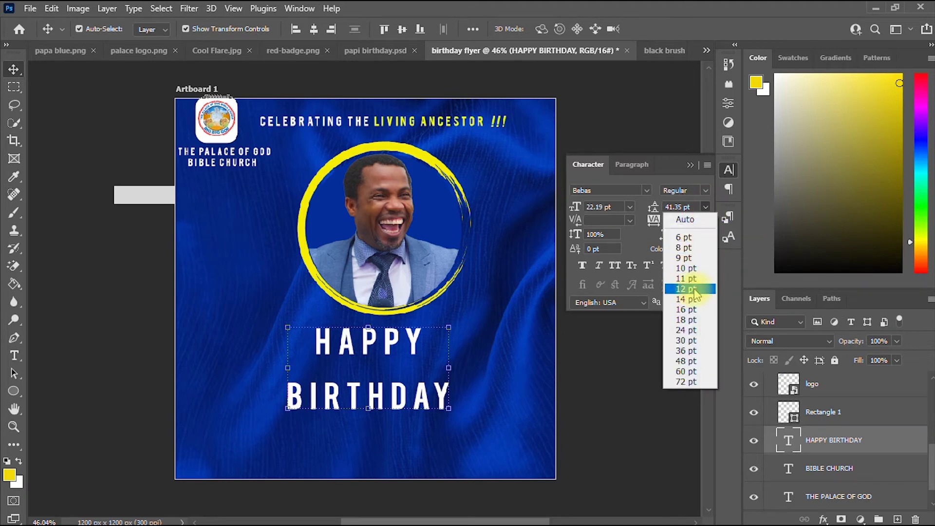
left_click(701, 348)
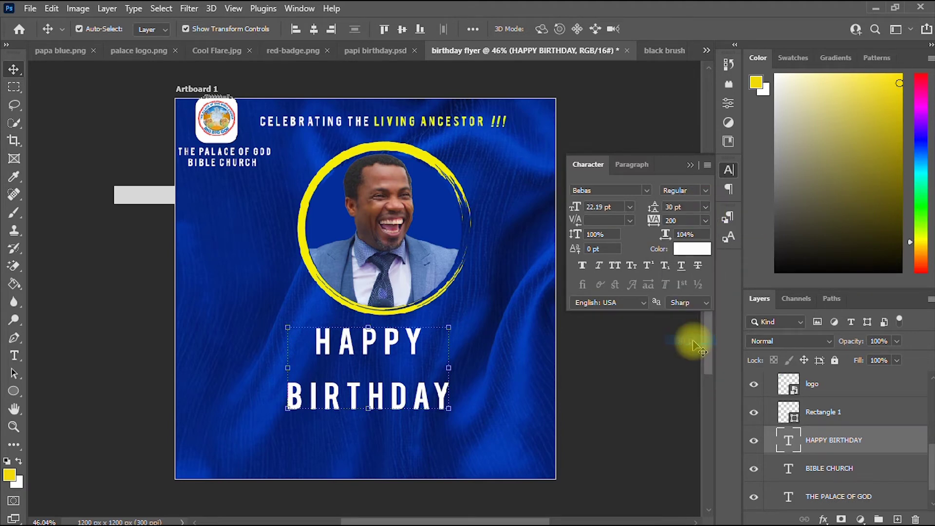
Change the leading to 26 pt and nudge the text slightly right.
left_click(706, 208)
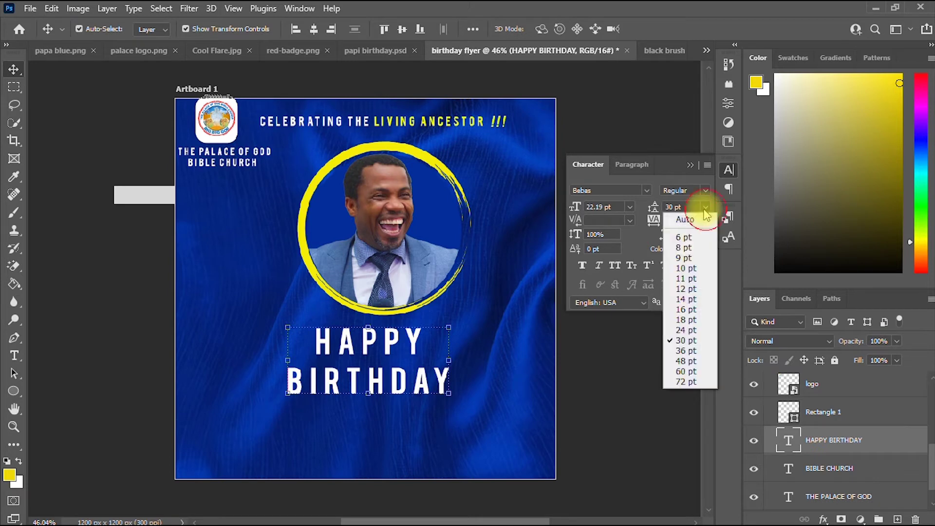
left_click(671, 205)
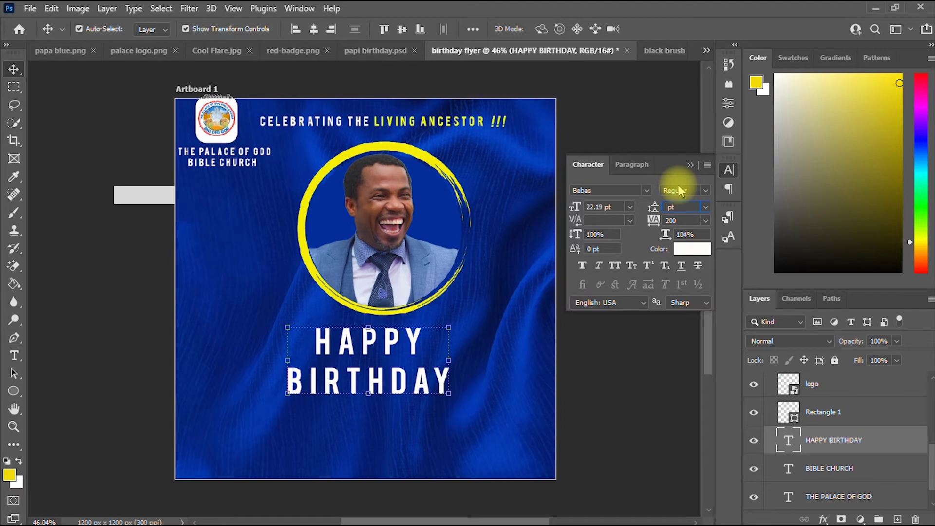
type("28")
key("Return")
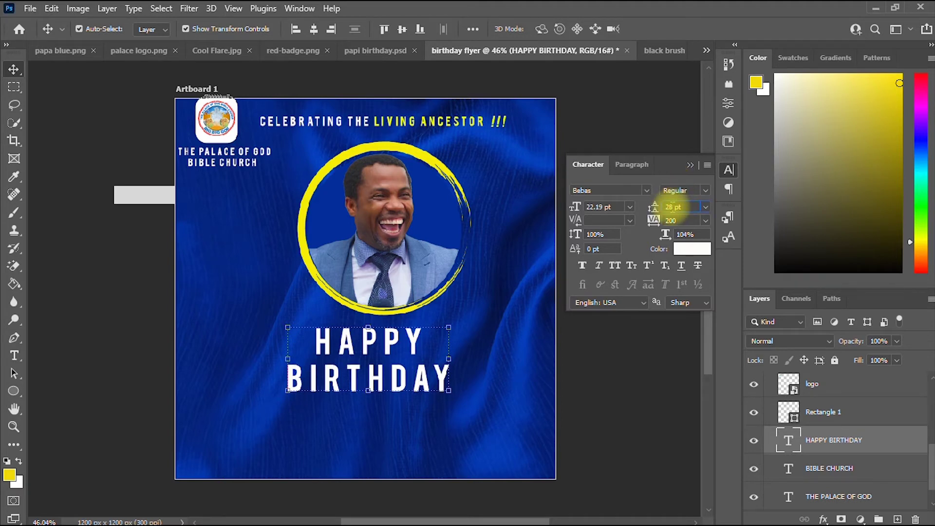
key("Return")
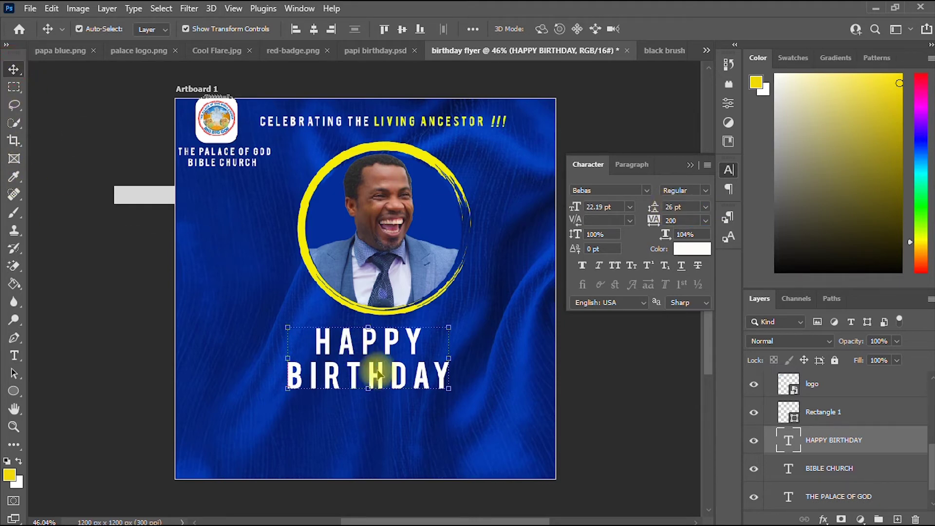
left_click_drag(394, 345, 404, 348)
Change the whole HAPPY BIRTHDAY text from Bebas to the AR BONNIE Regular font.
key("t")
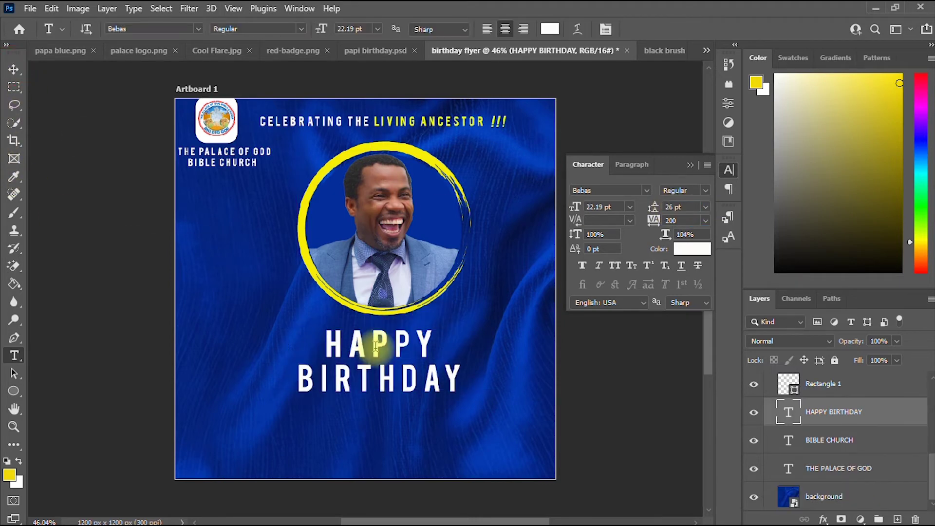
left_click(375, 345)
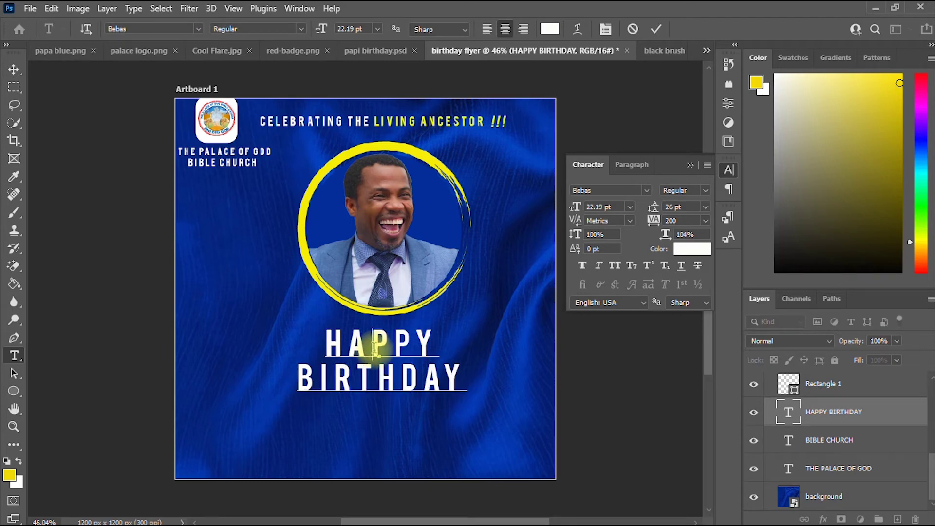
key("ctrl+a")
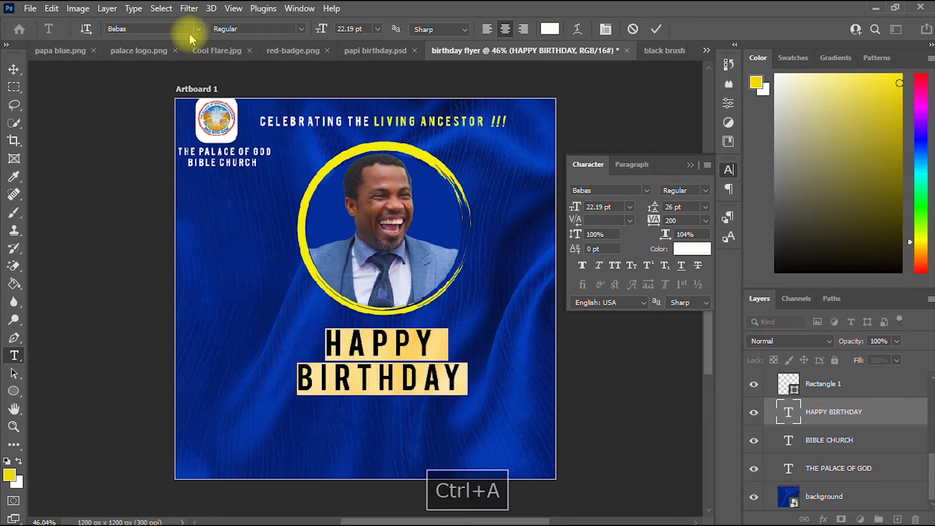
left_click(176, 26)
type("A")
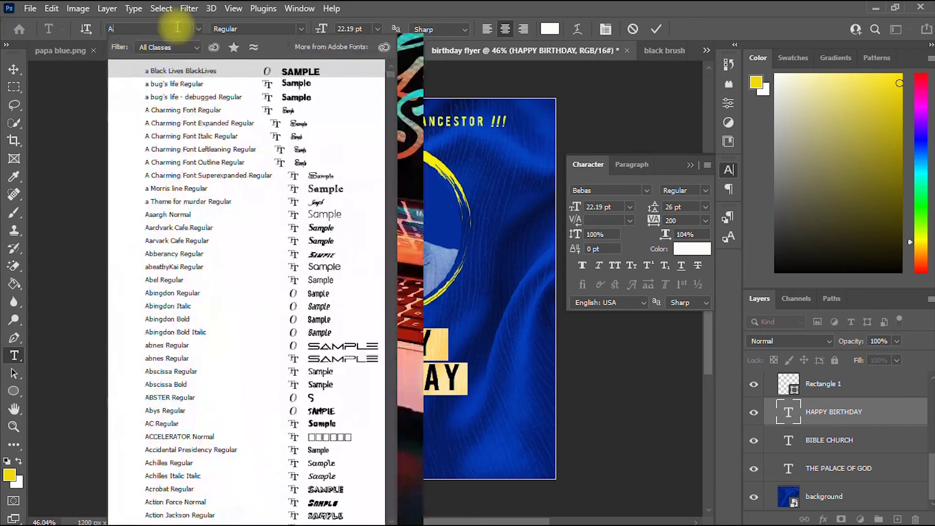
type("R BO")
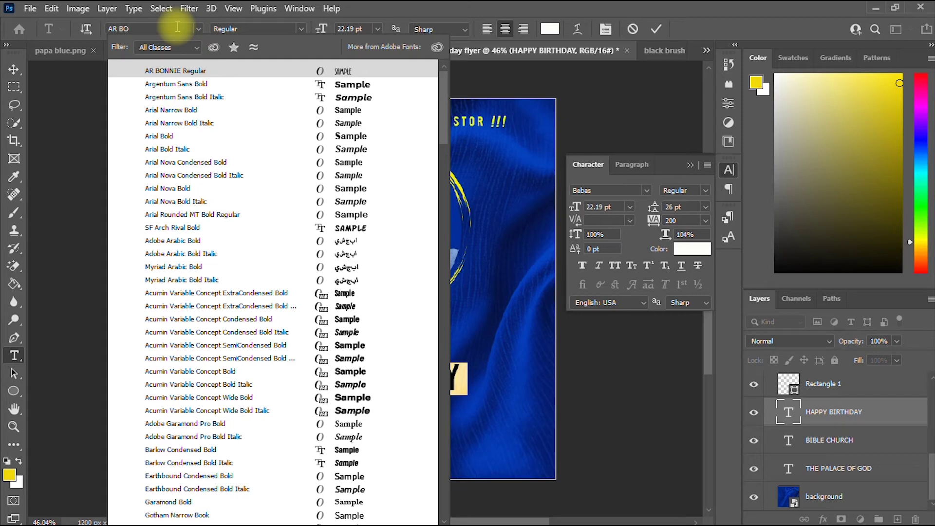
type("NNIE")
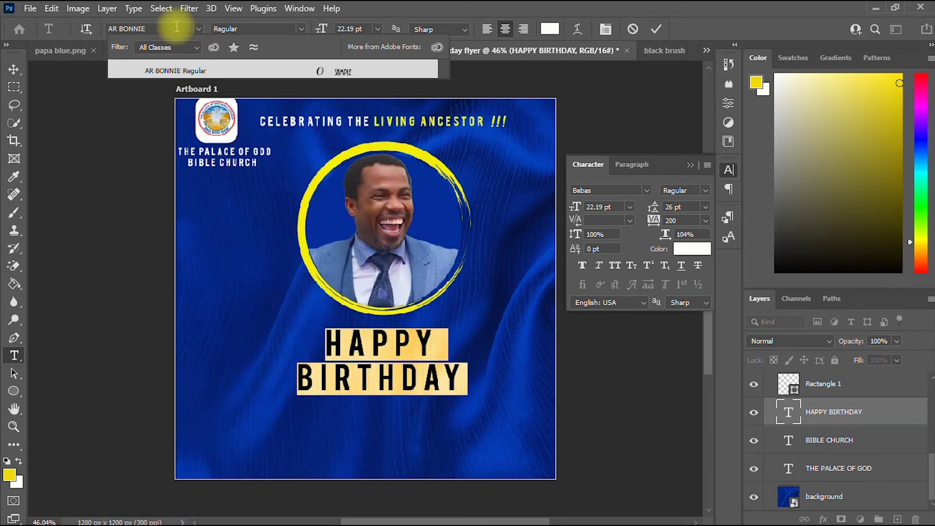
left_click(172, 72)
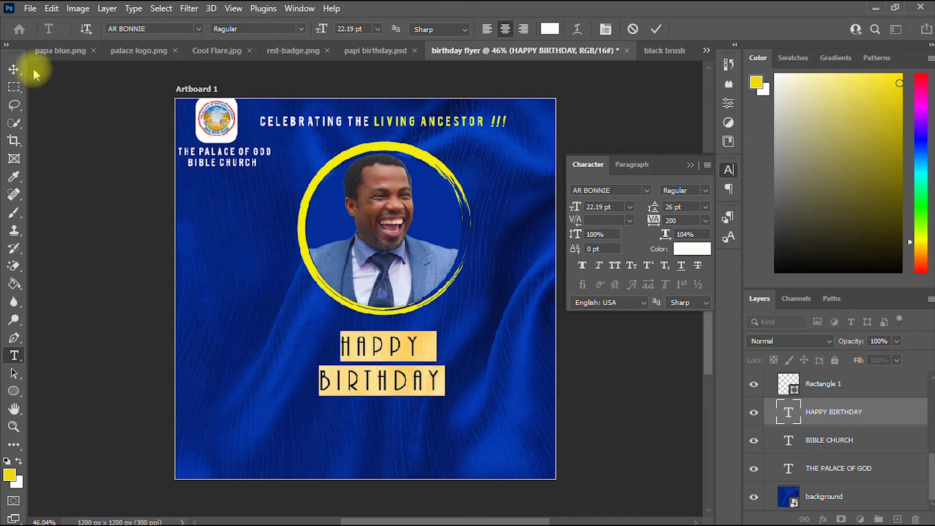
left_click(13, 69)
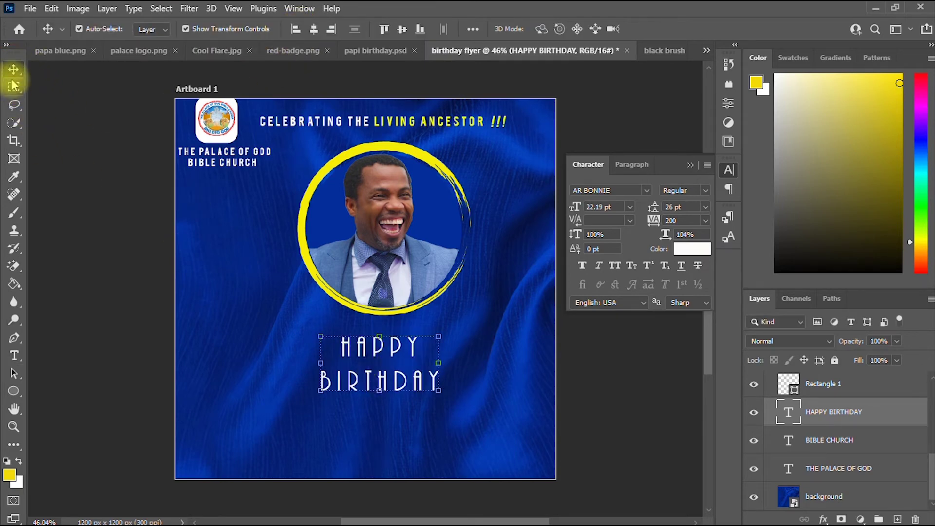
Enlarge HAPPY BIRTHDAY and set its line spacing to 30 pt.
left_click_drag(438, 336, 517, 289)
left_click_drag(441, 324, 415, 347)
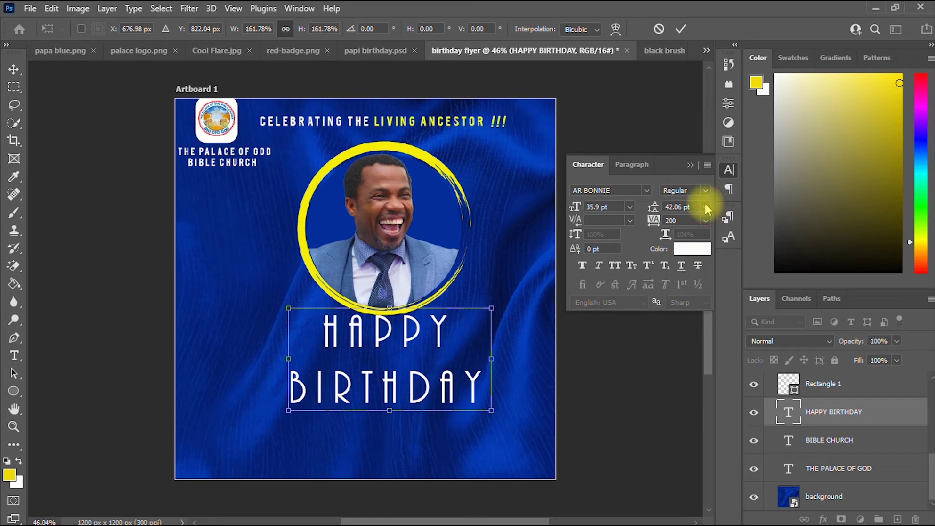
left_click(681, 29)
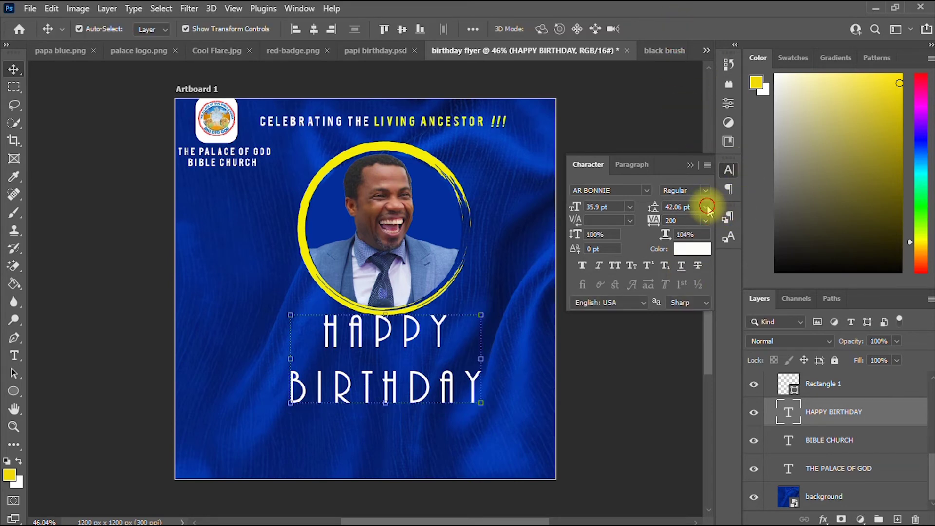
left_click(705, 206)
left_click(688, 343)
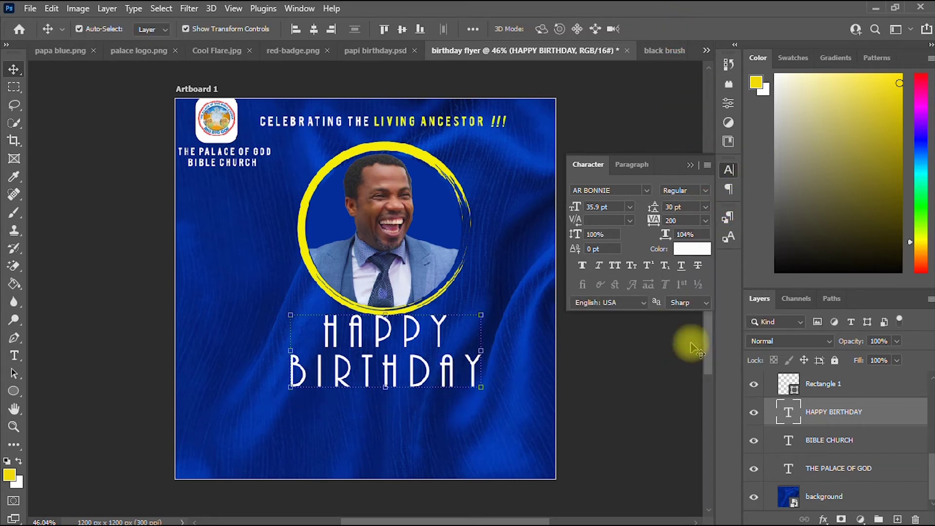
Rescale and centre the text to about 41.72 pt beneath the portrait.
left_click_drag(482, 387, 505, 413)
left_click_drag(303, 412, 280, 417)
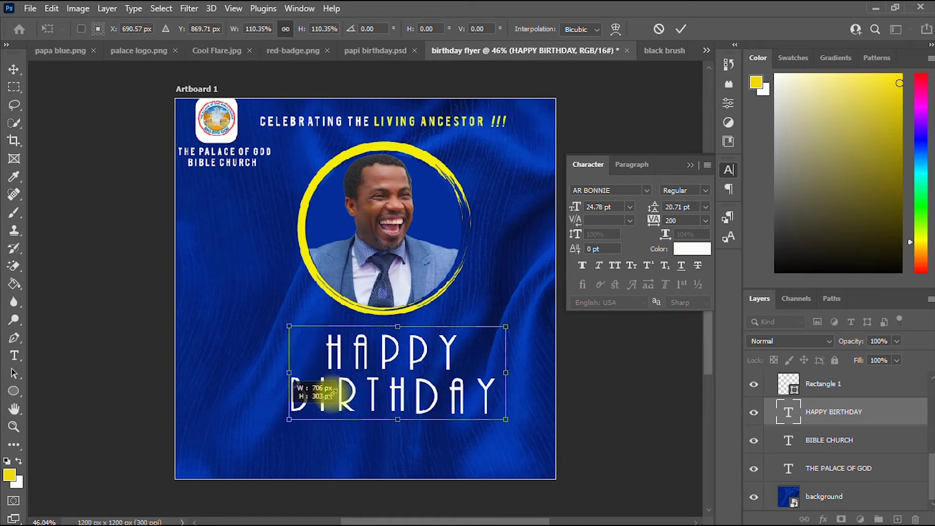
left_click_drag(283, 325, 270, 320)
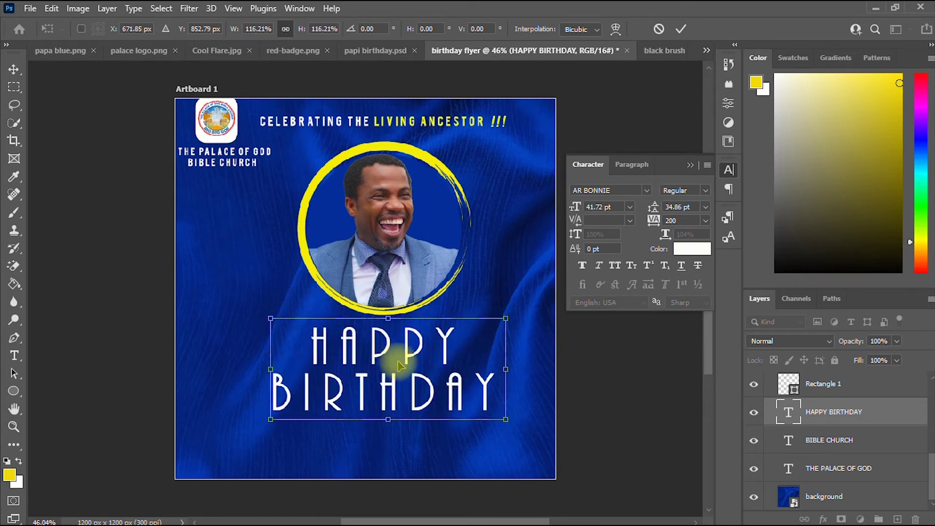
mouse_move(383, 352)
left_mouse_down()
mouse_move(372, 344)
mouse_move(375, 354)
left_mouse_up()
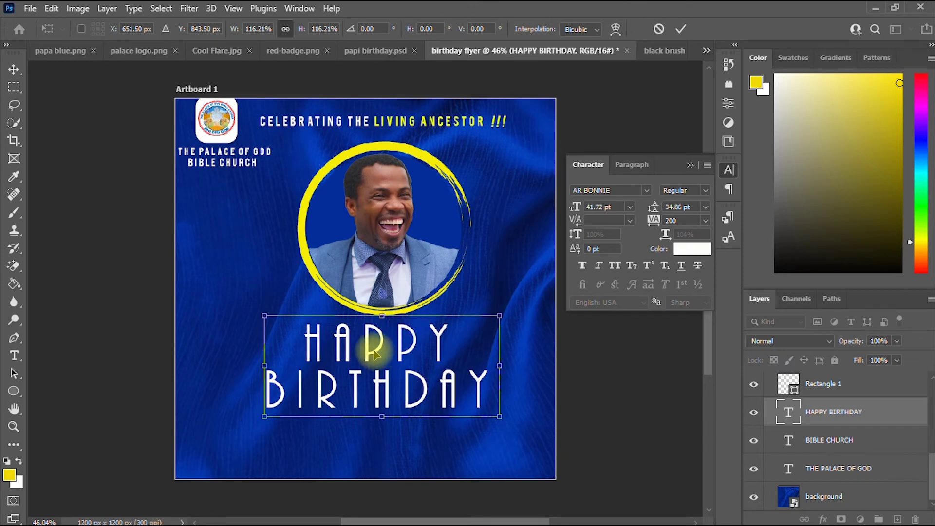
left_click(15, 356)
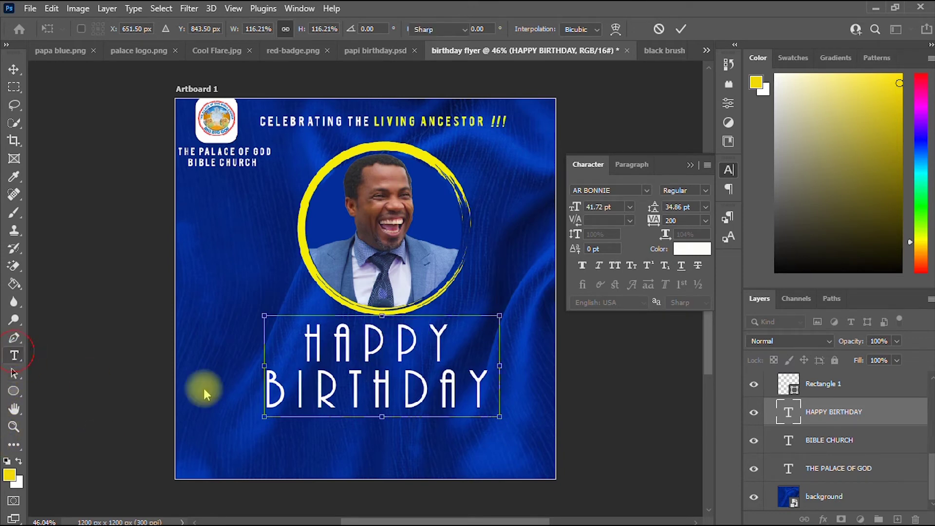
left_click(370, 368)
Select all HAPPY BIRTHDAY text and check the font style options, leaving them unchanged.
left_click(370, 368)
key("ctrl+a")
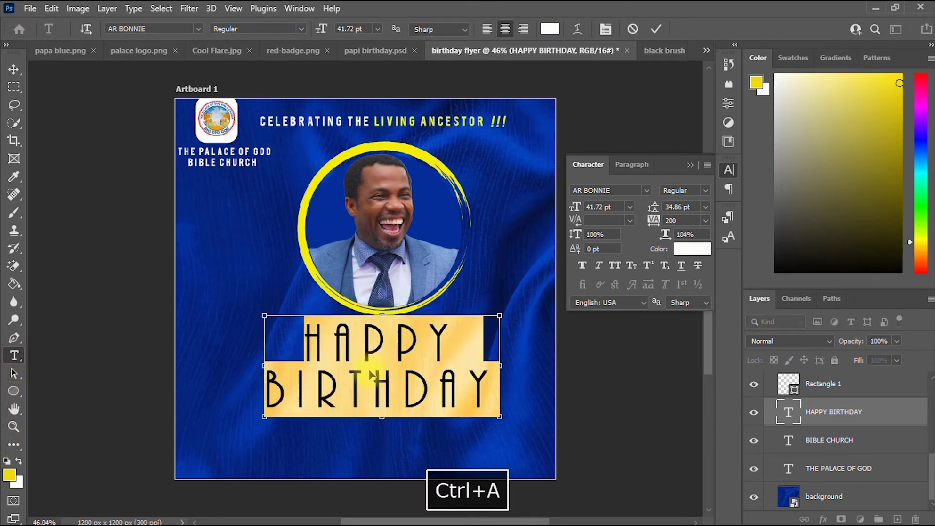
left_click(302, 29)
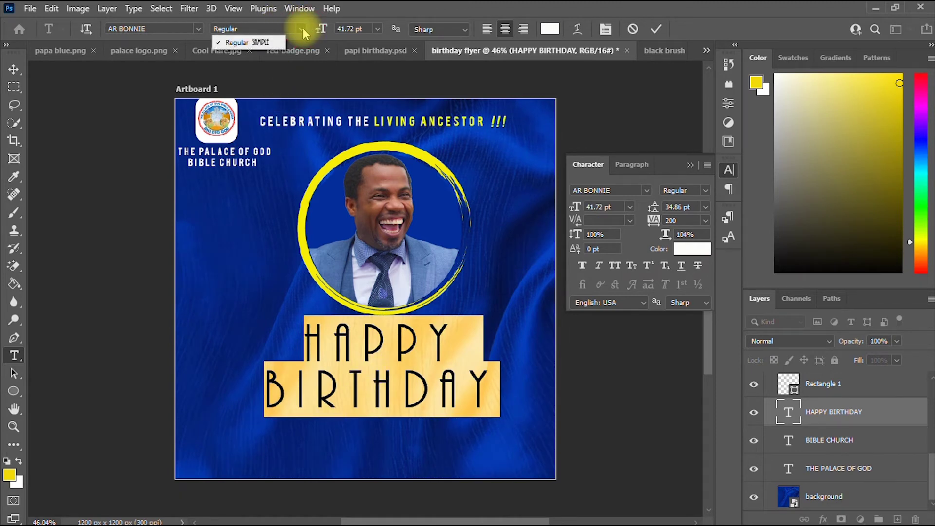
left_click(656, 31)
left_click(15, 71)
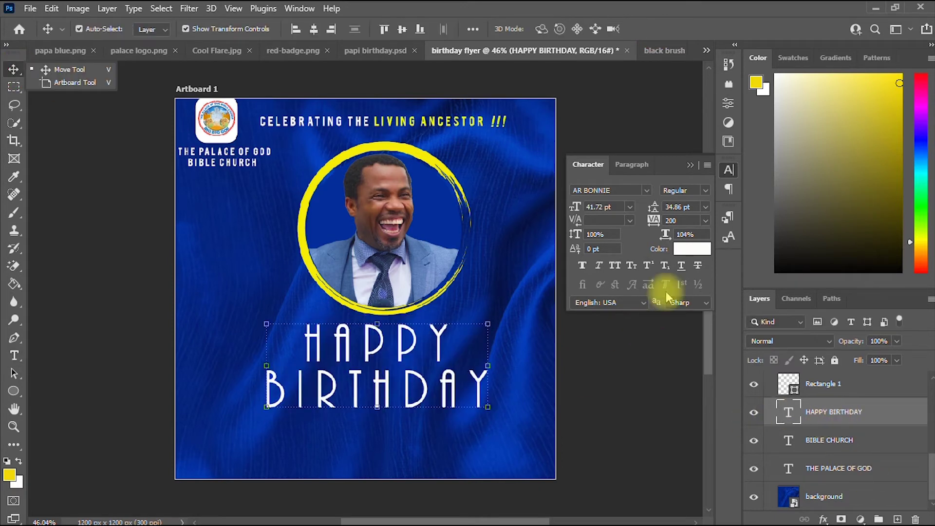
Colour HAPPY BIRTHDAY yellow #f8ef05 sampled from the portrait ring and apply Faux Bold.
left_click(692, 249)
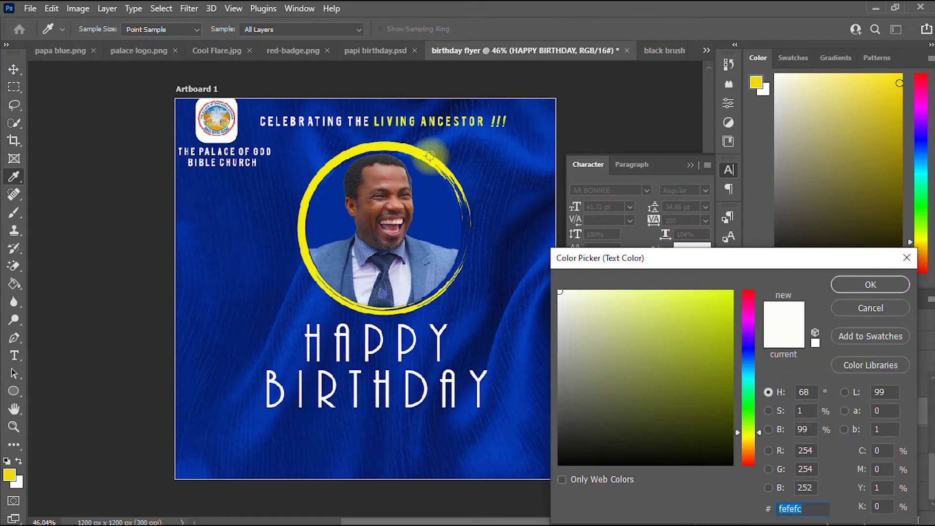
left_click(429, 159)
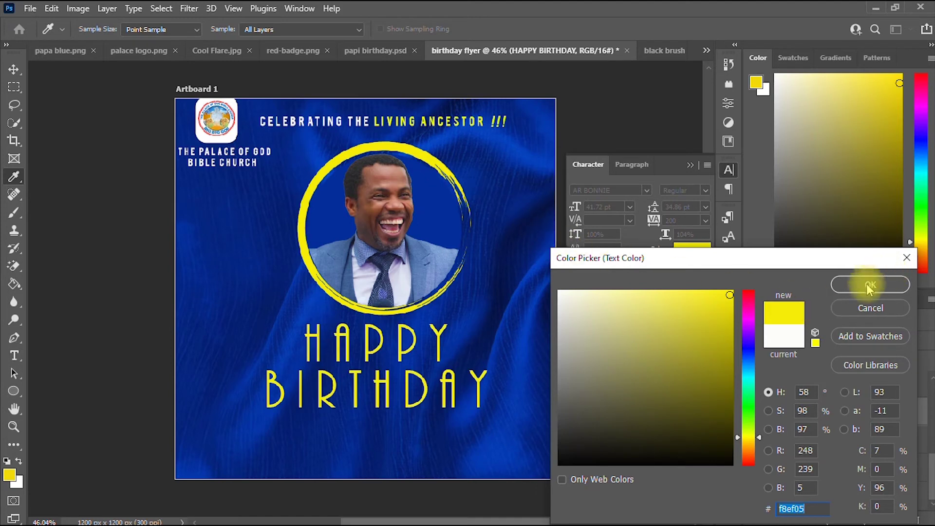
left_click(869, 285)
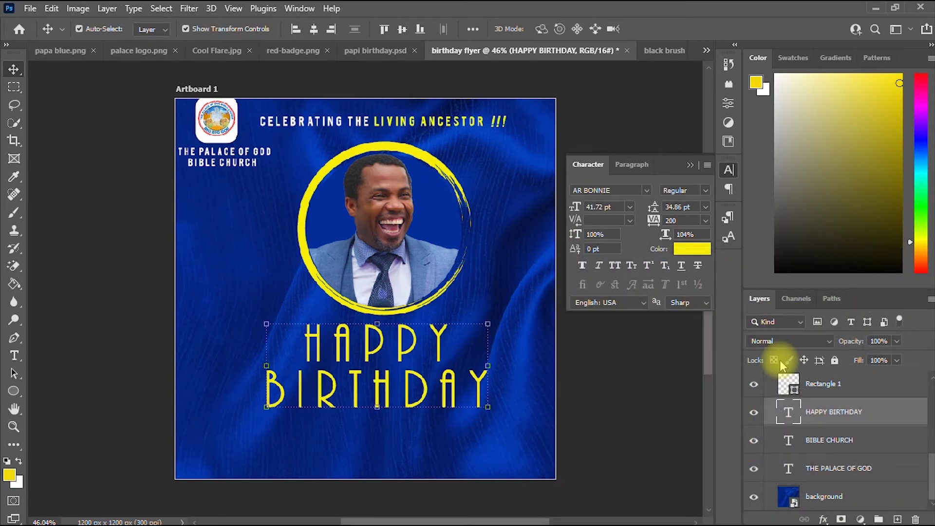
left_click(582, 266)
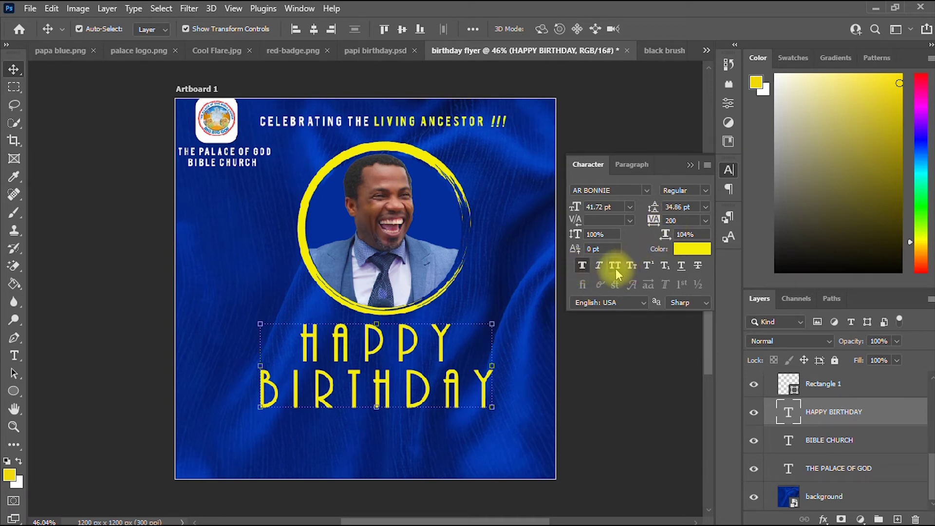
Keep Faux Bold on HAPPY BIRTHDAY and set its tracking to 100.
left_click(581, 267)
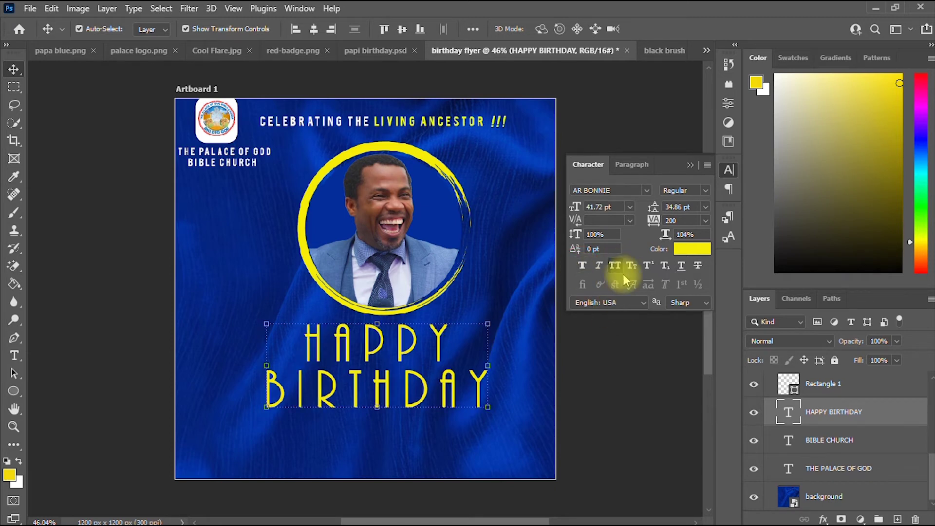
left_click(583, 265)
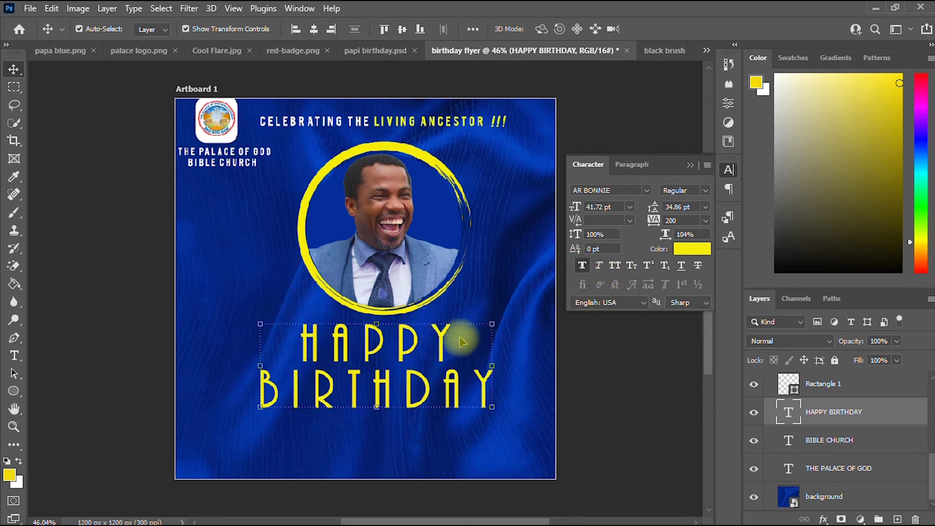
left_click(706, 221)
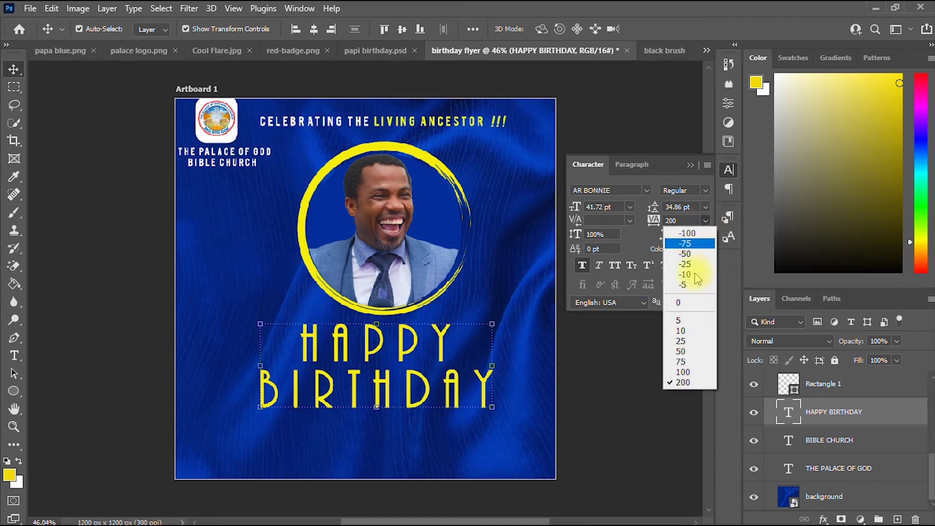
left_click(689, 371)
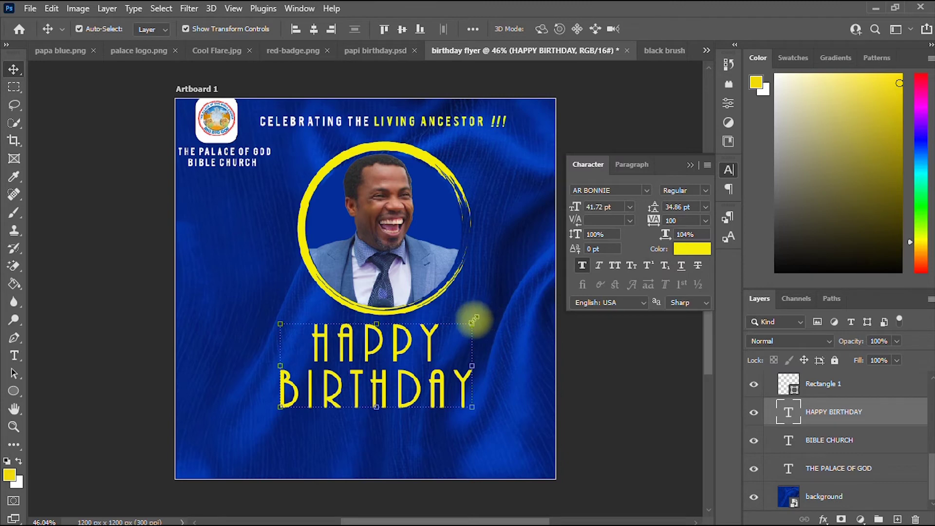
Enlarge HAPPY BIRTHDAY to about 42.57 pt and nudge it slightly left and down.
left_click_drag(472, 322, 479, 314)
left_click_drag(432, 342, 429, 344)
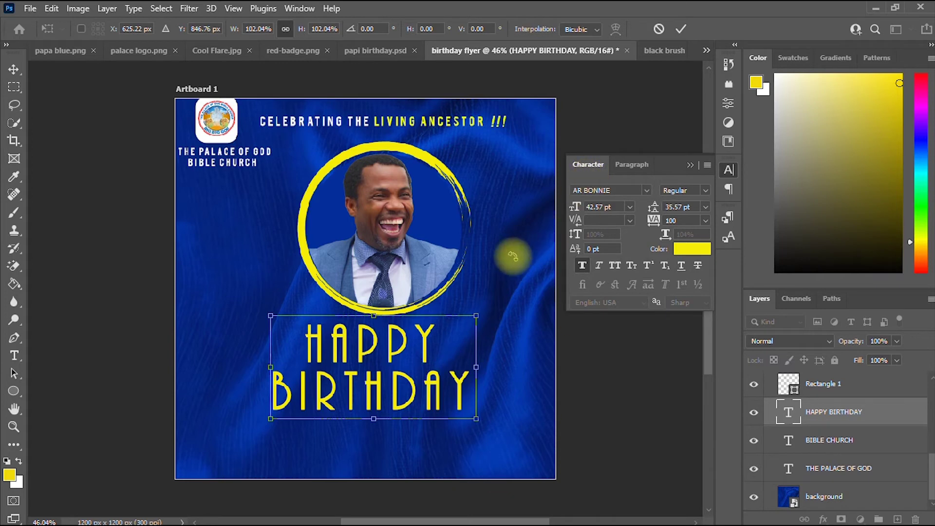
left_click(681, 29)
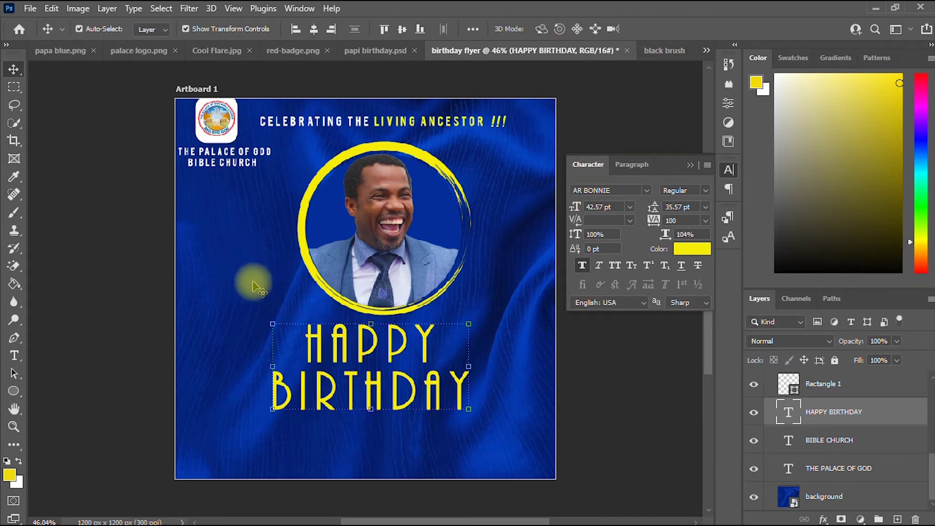
Add a 'Papi' text line and set it in the Callatic Edition font.
key("t")
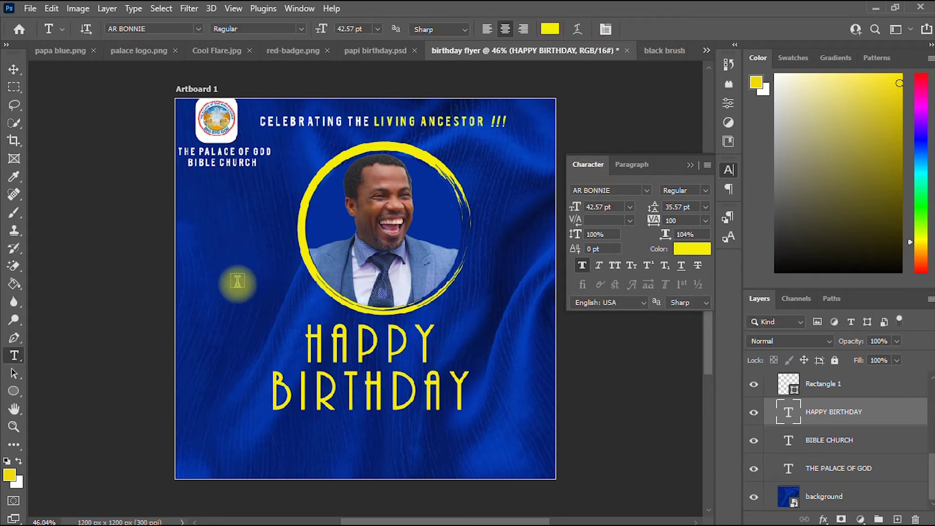
left_click(237, 282)
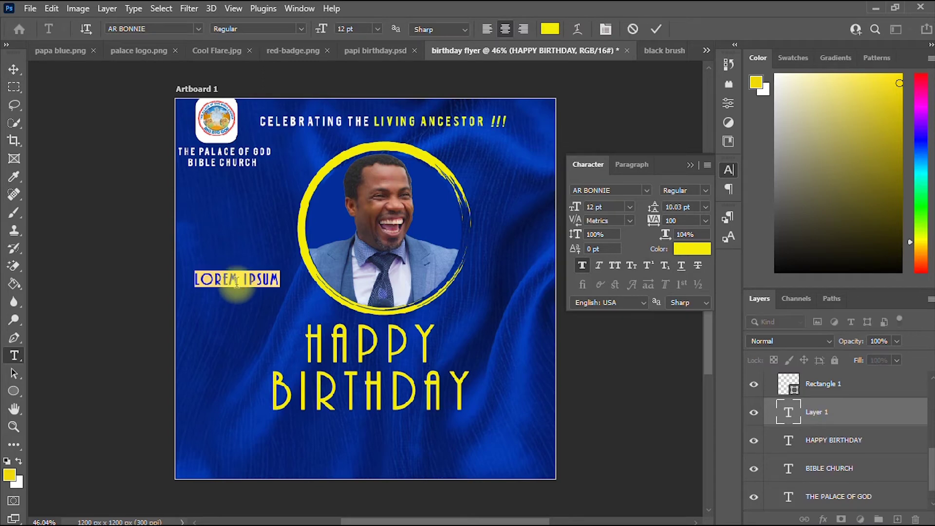
key("BackSpace")
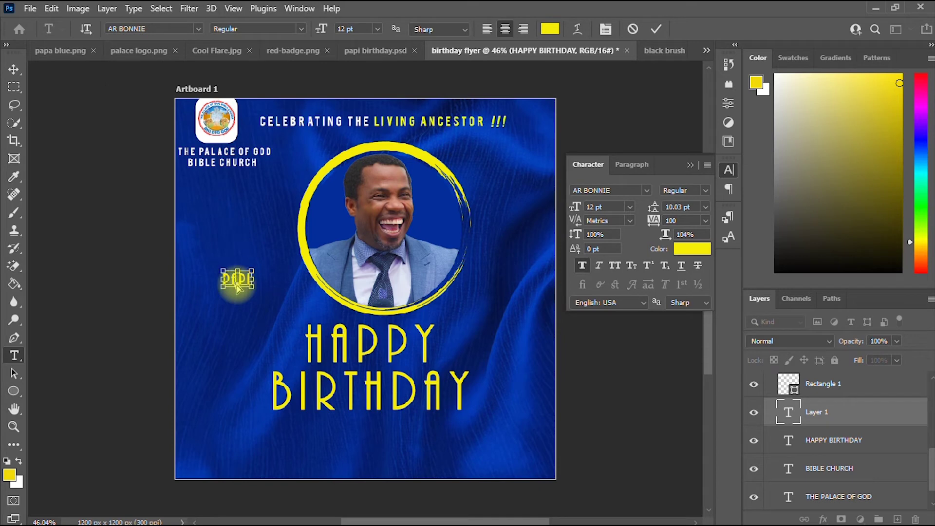
key("ctrl+a")
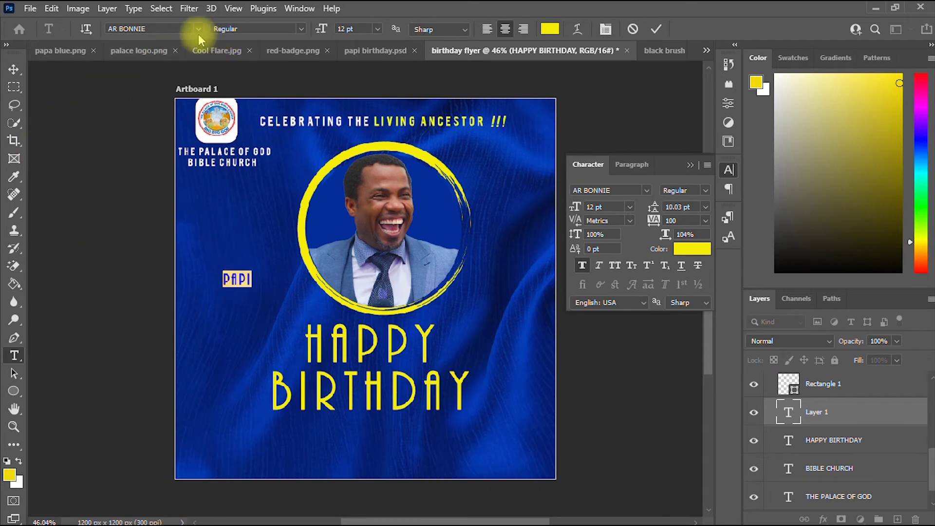
left_click(197, 31)
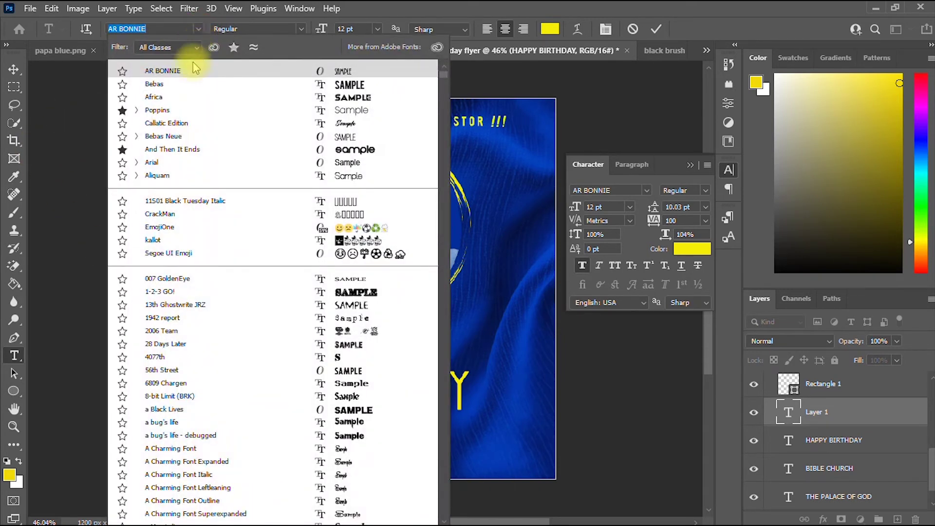
left_click(177, 125)
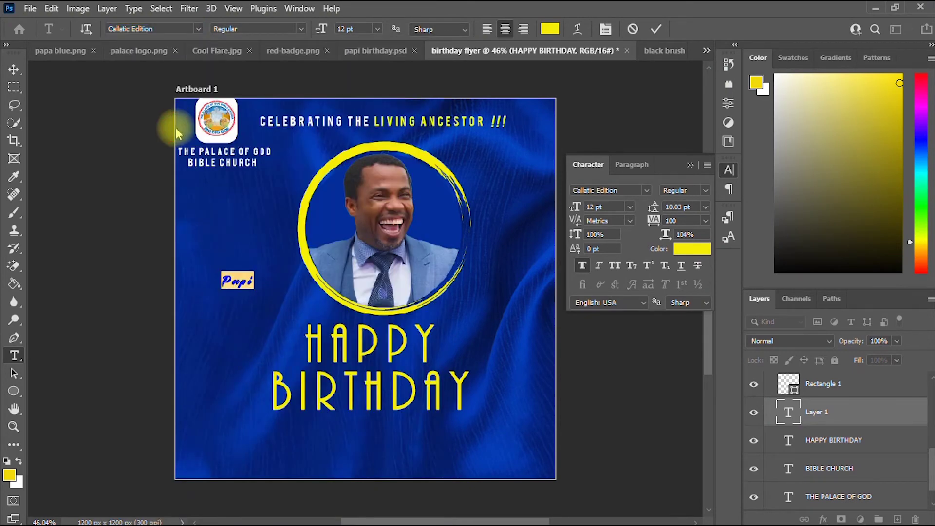
Enlarge Papi to about 37 pt and place it under BIRTHDAY.
left_click(14, 69)
left_click_drag(251, 275, 387, 441)
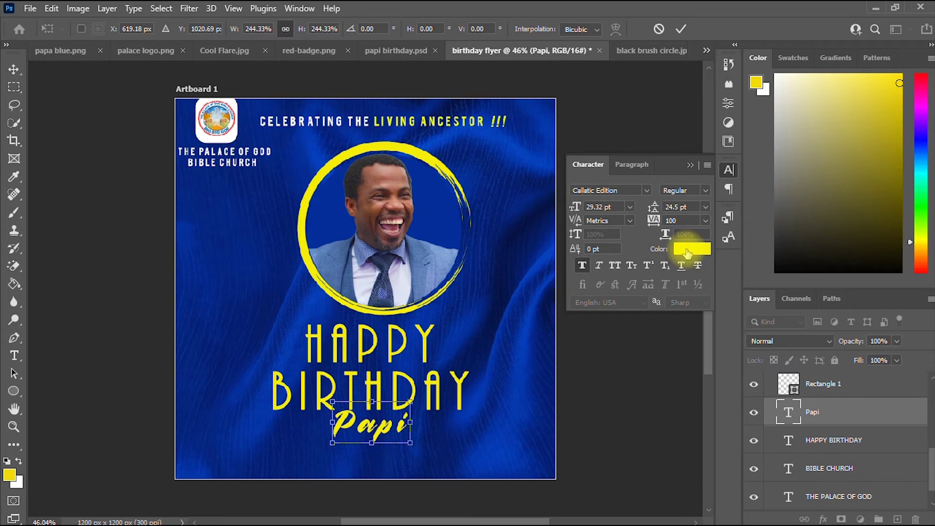
left_click(681, 29)
Colour Papi white and centre it just beneath BIRTHDAY.
left_click(687, 250)
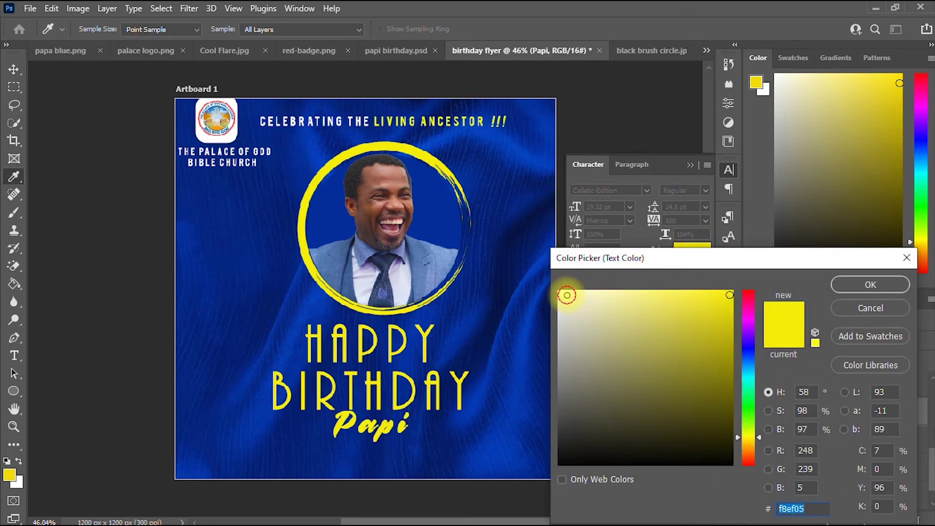
left_click(567, 295)
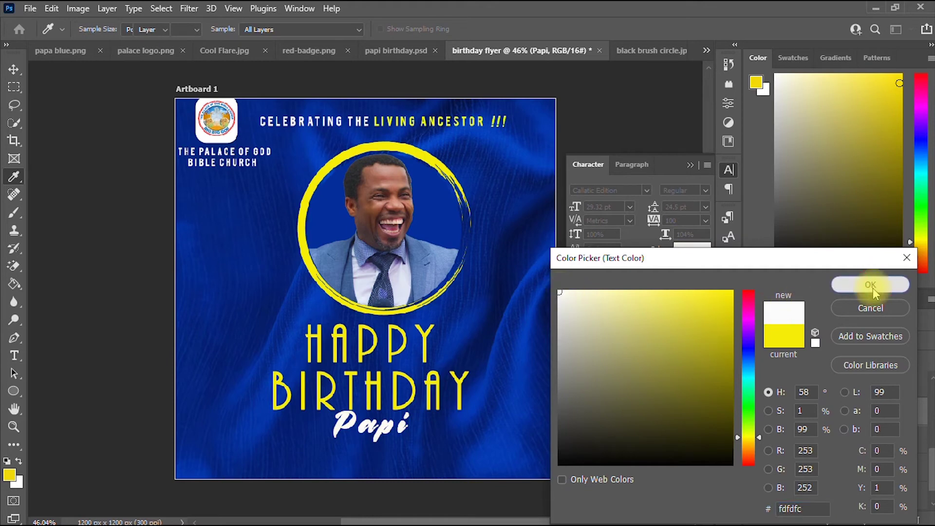
left_click(870, 284)
left_click_drag(411, 407, 394, 428)
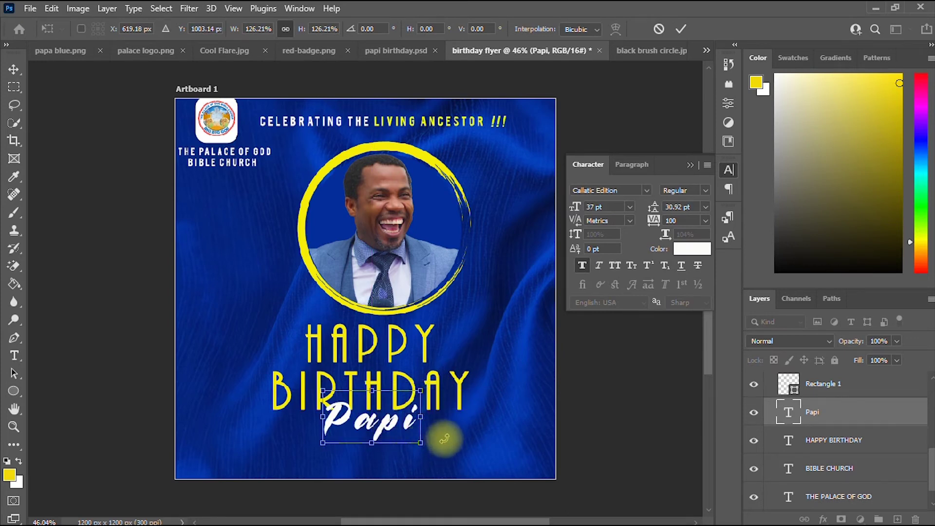
key("Right")
key("Right")
key("Right")
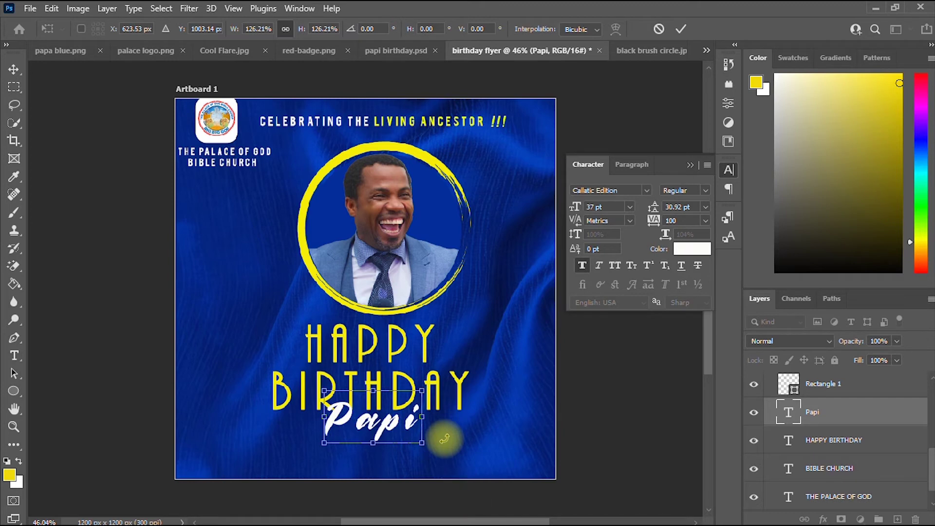
left_click(680, 29)
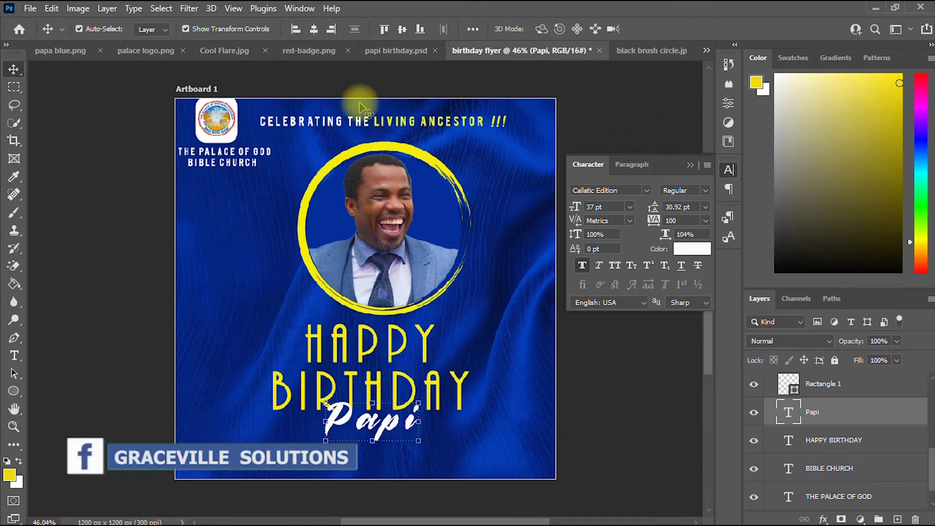
Drag the badge from red-badge.png into the flyer, accepting the bit-depth conversion.
left_click(312, 52)
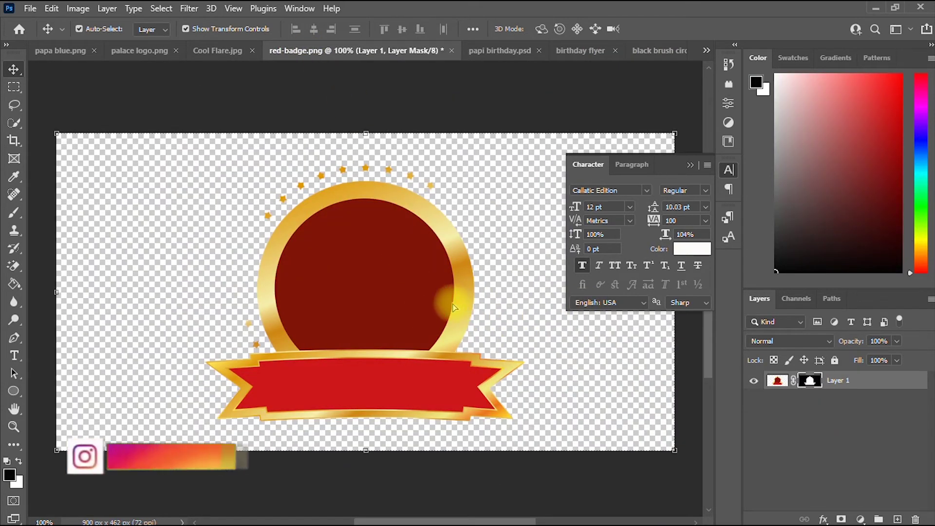
left_click_drag(463, 303, 519, 314)
left_click(453, 219)
Shrink the badge to about 56% and reposition it on the flyer.
scroll(563, 298, "down", 3)
left_click_drag(557, 262, 462, 316)
left_click_drag(412, 346, 473, 302)
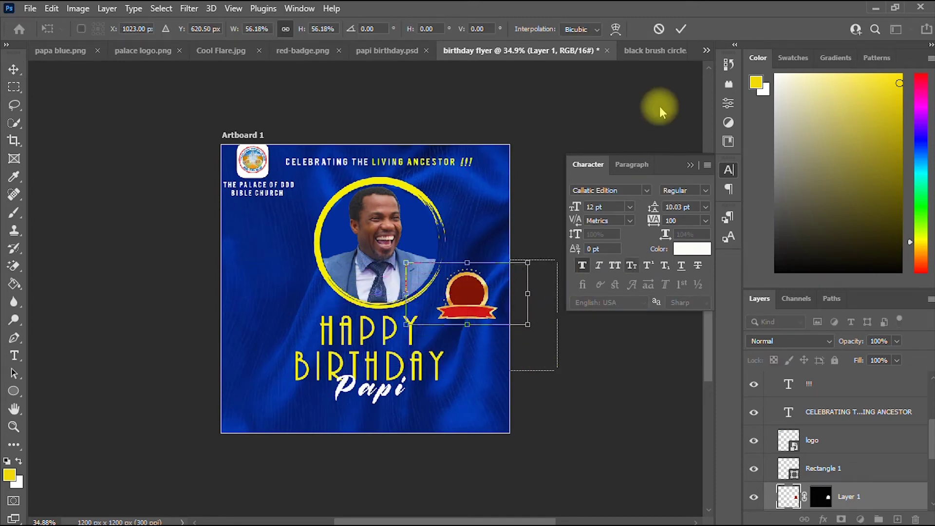
left_click(681, 29)
Scale the badge down slightly and move it to the portrait's lower right above HAPPY.
scroll(453, 237, "up", 2)
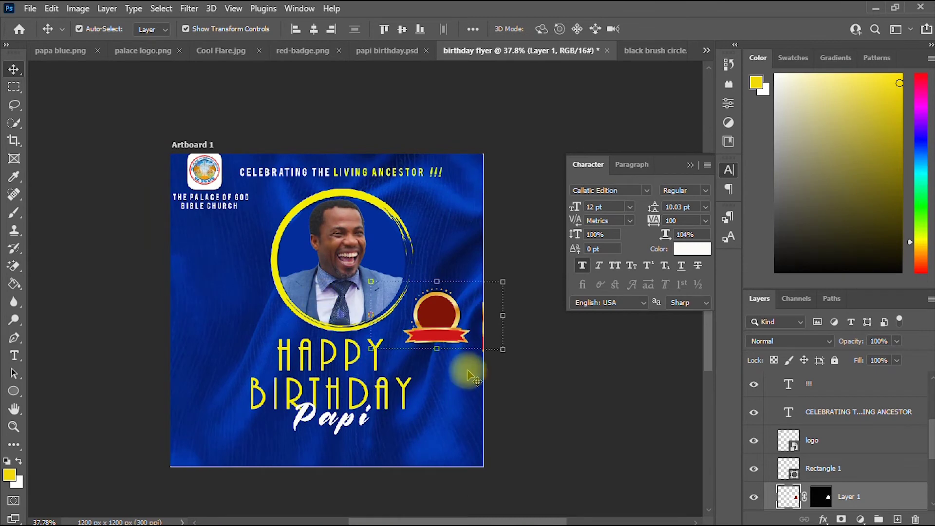
left_click(439, 340)
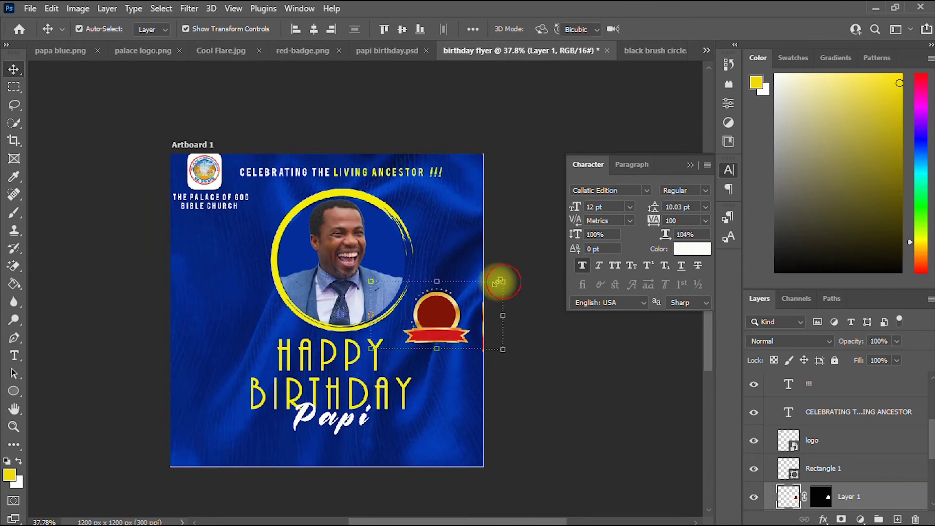
left_click_drag(502, 281, 490, 288)
left_click_drag(428, 324, 435, 330)
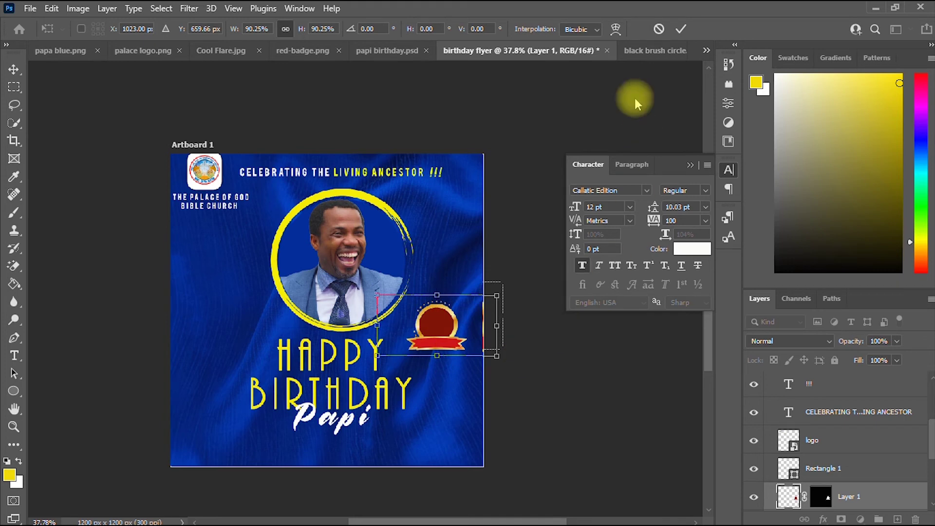
left_click(681, 30)
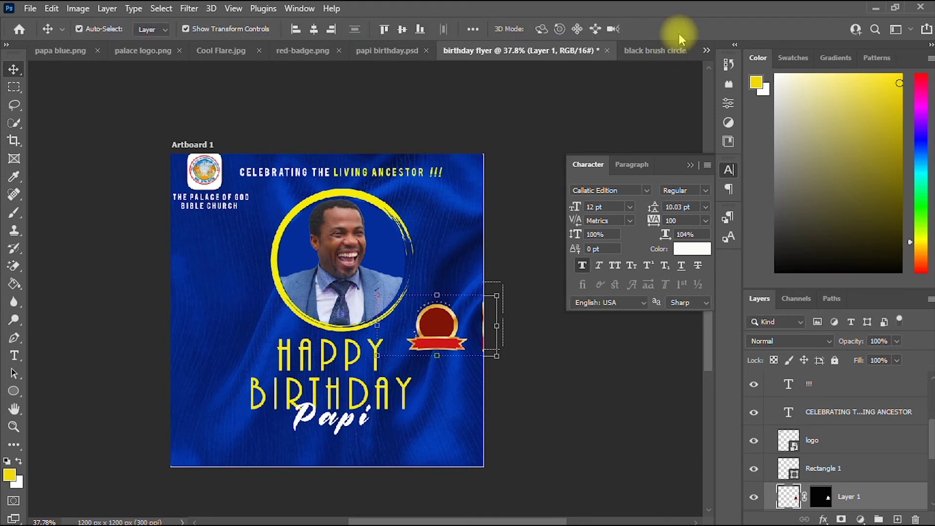
Add a new text line for the date number left of the photo.
left_click(14, 355)
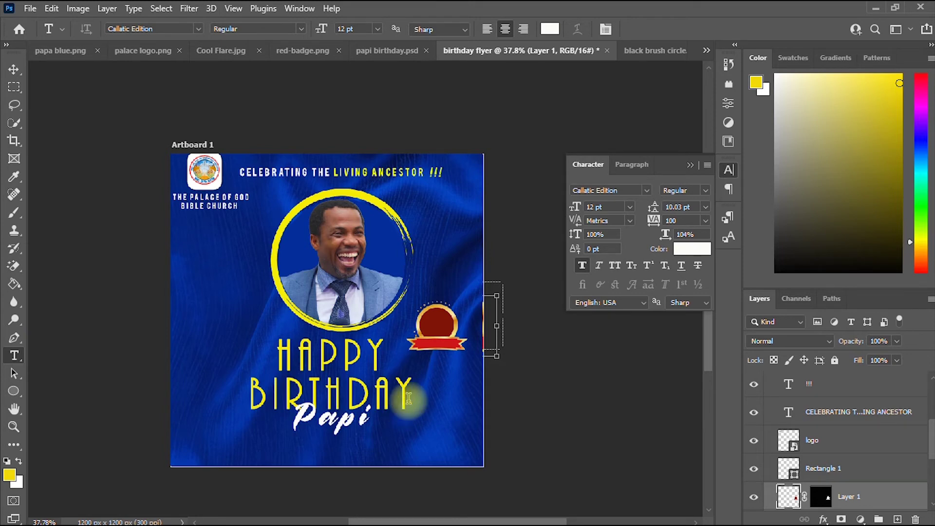
scroll(409, 398, "up", 3)
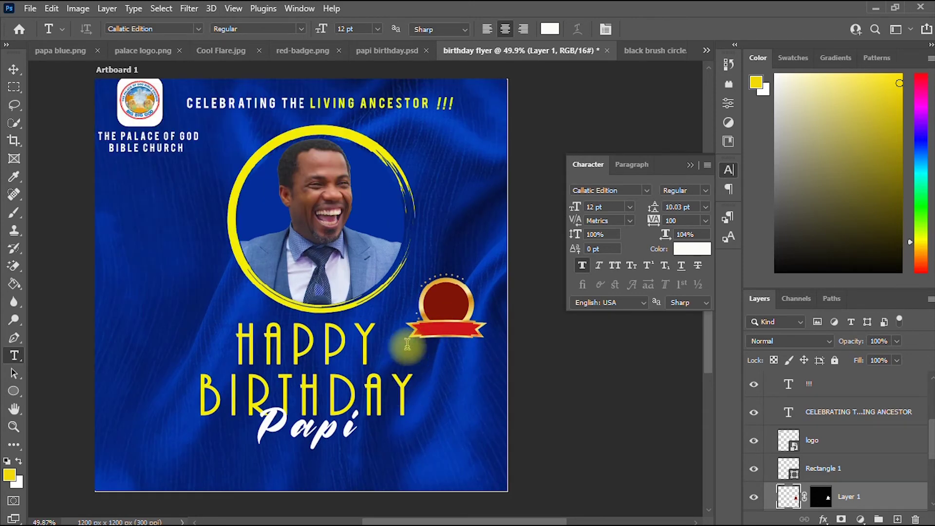
left_click(147, 290)
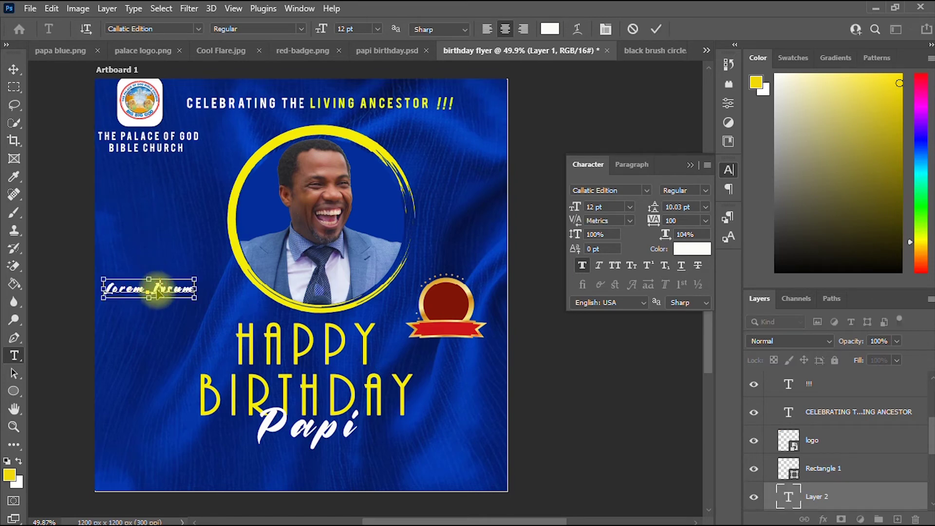
key("ctrl+a")
type("A")
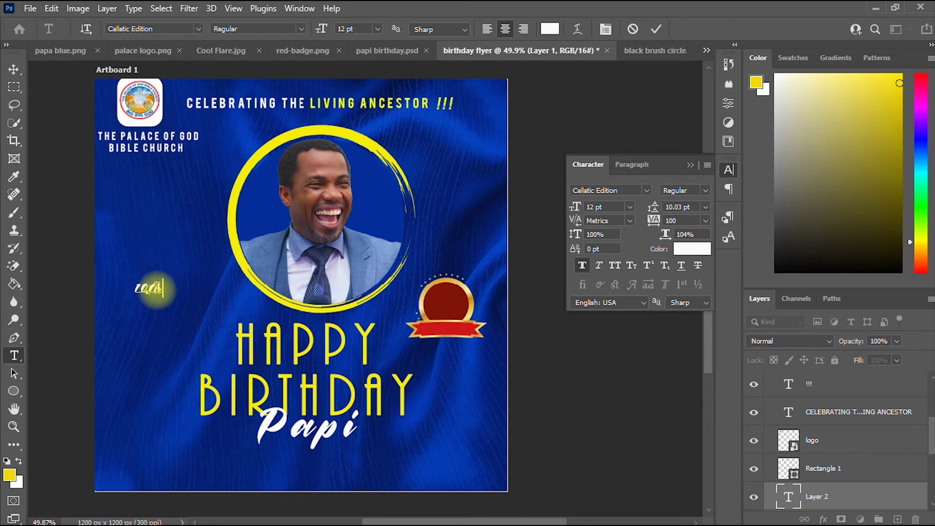
left_click(10, 71)
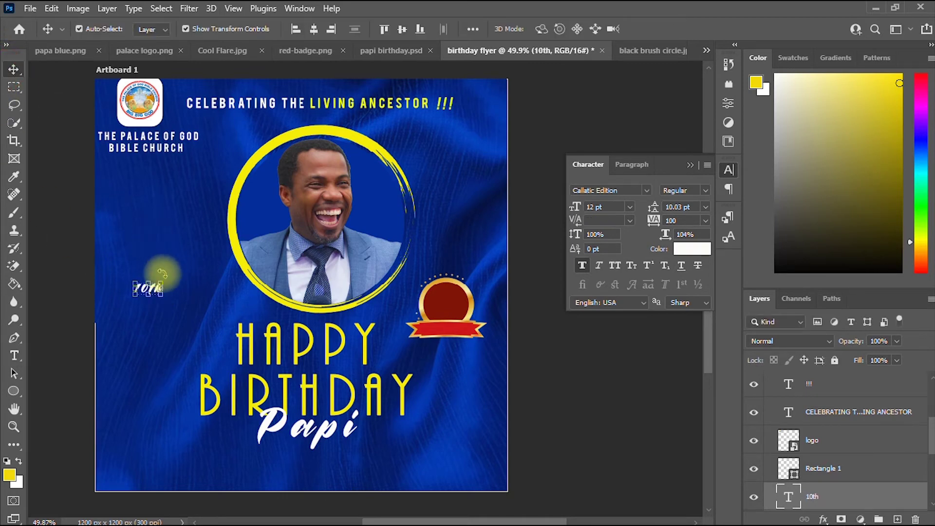
Tilt and scale the 10th text to 18.28 pt inside the badge, then click into it to remove 'th'.
key("ctrl+t")
left_click_drag(196, 262, 196, 259)
left_click_drag(162, 279, 450, 315)
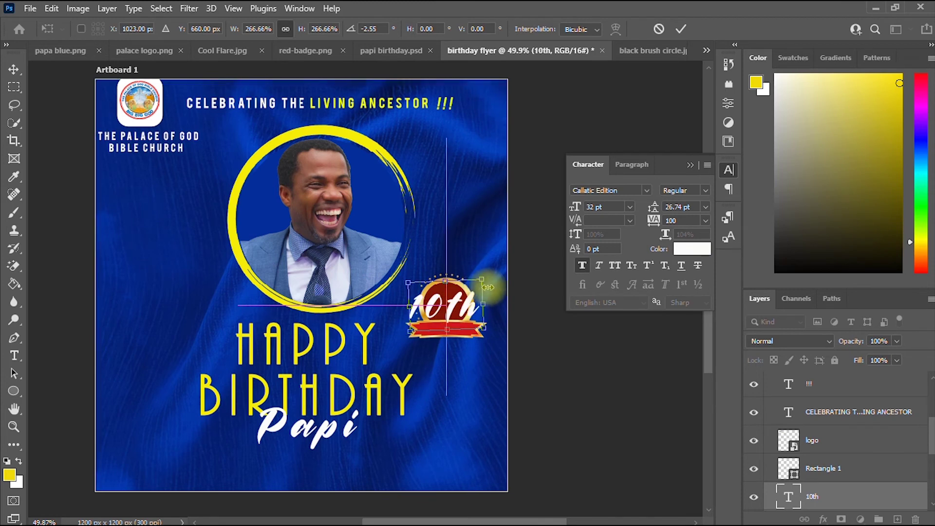
left_click_drag(488, 288, 459, 303)
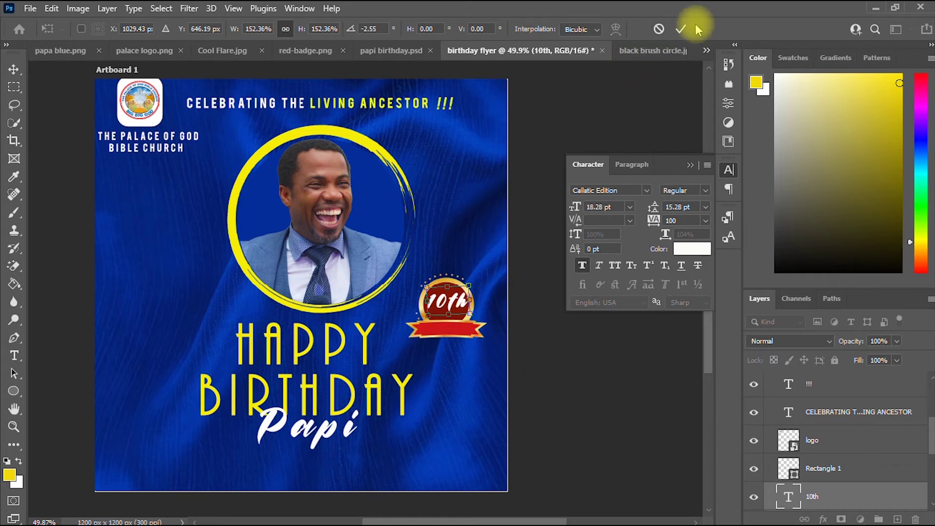
left_click(681, 28)
left_click(14, 355)
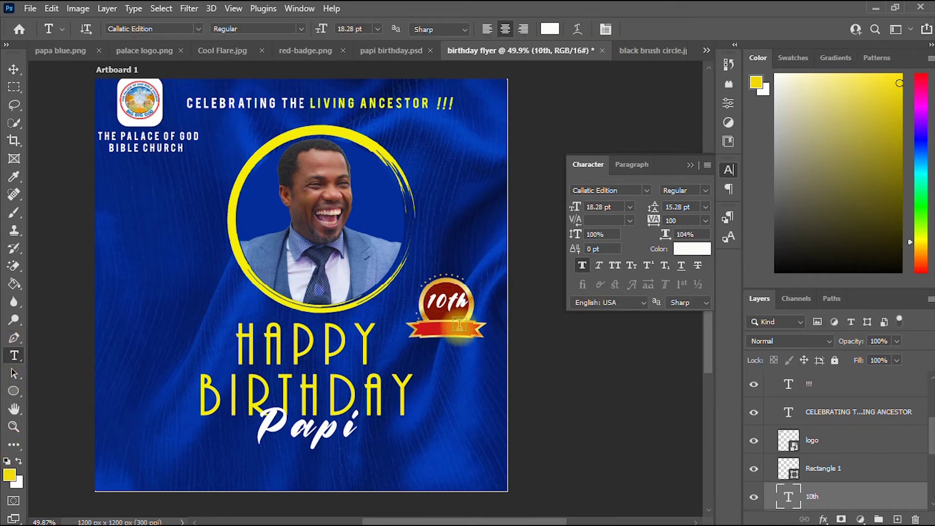
left_click(448, 306)
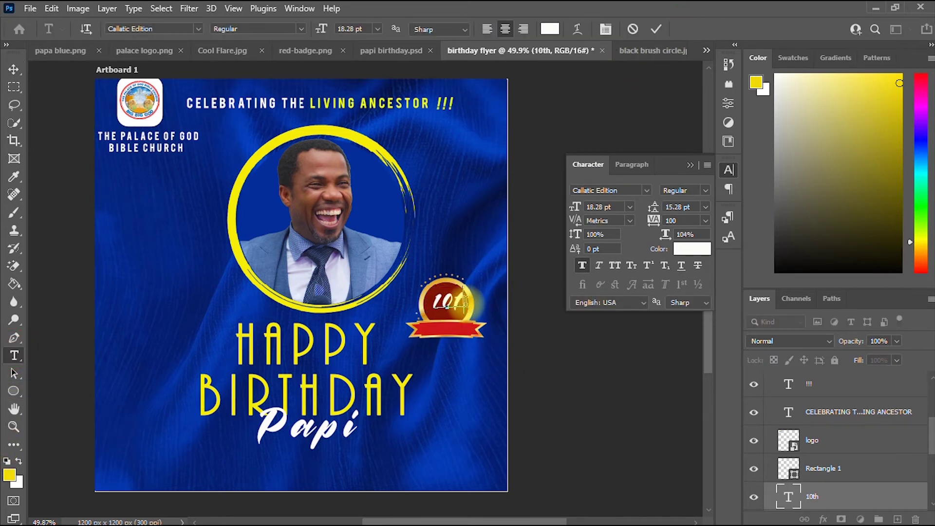
Enlarge the 10 text and nudge it up and left within the badge.
left_click(14, 70)
mouse_move(456, 292)
left_mouse_down()
mouse_move(461, 285)
mouse_move(449, 308)
left_mouse_up()
key("Up")
key("Up")
key("Up")
key("Up")
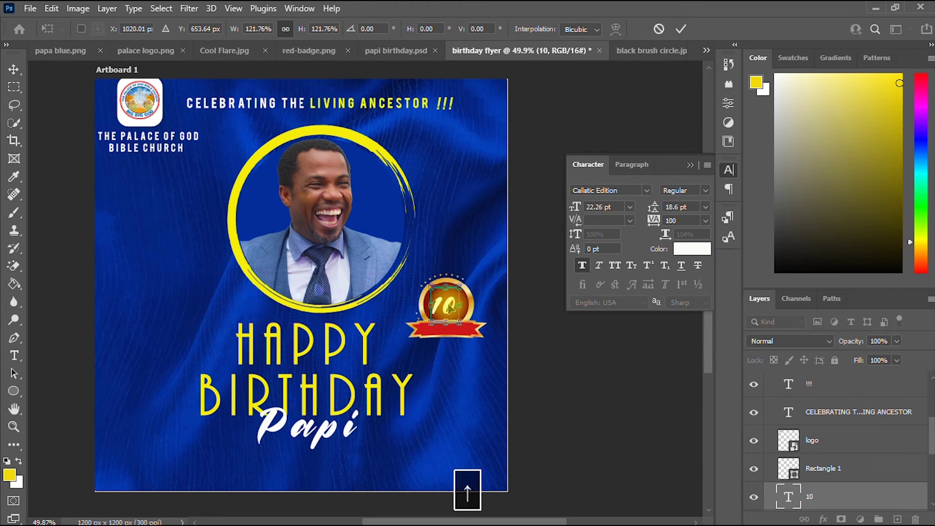
key("Left")
key("Left")
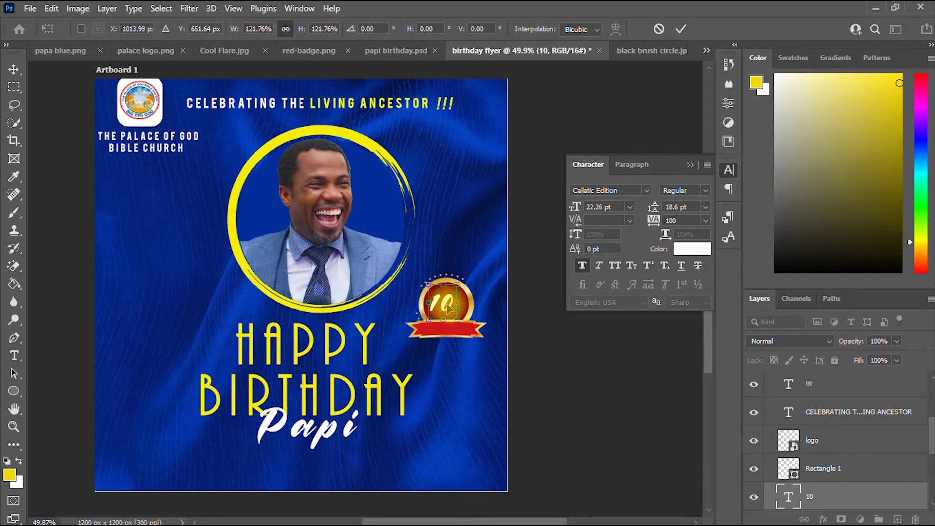
left_click(681, 29)
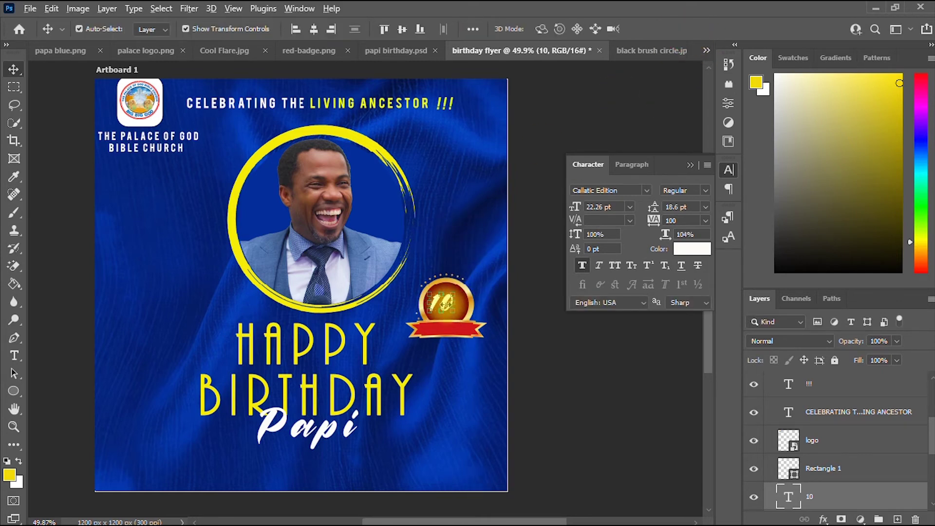
Alt-drag a copy of 10 below the badge and retype it as 'th'.
left_click(550, 240)
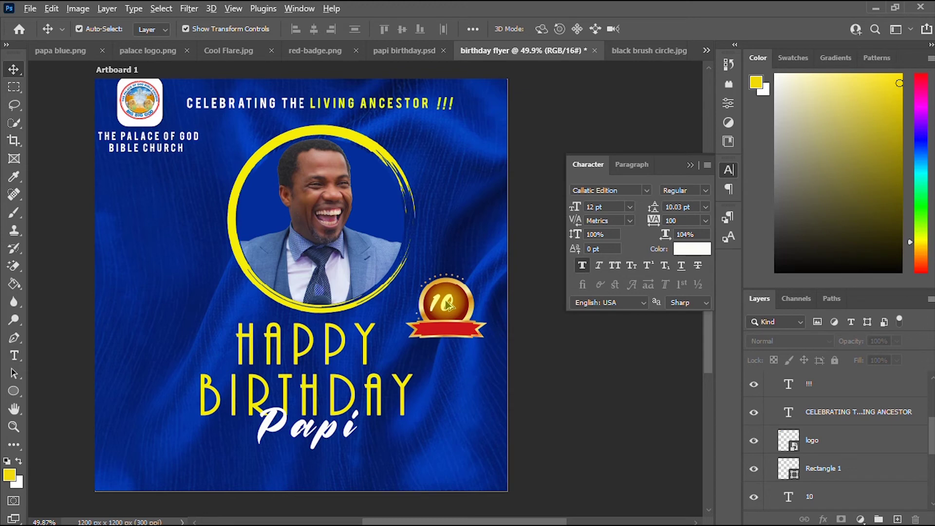
left_click_drag(447, 303, 467, 386)
left_click_drag(497, 415, 497, 415)
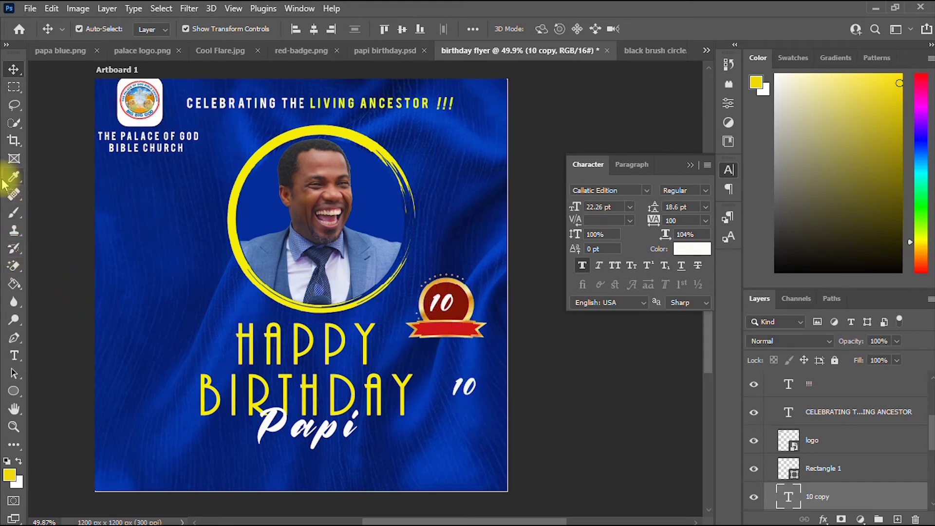
left_click(18, 356)
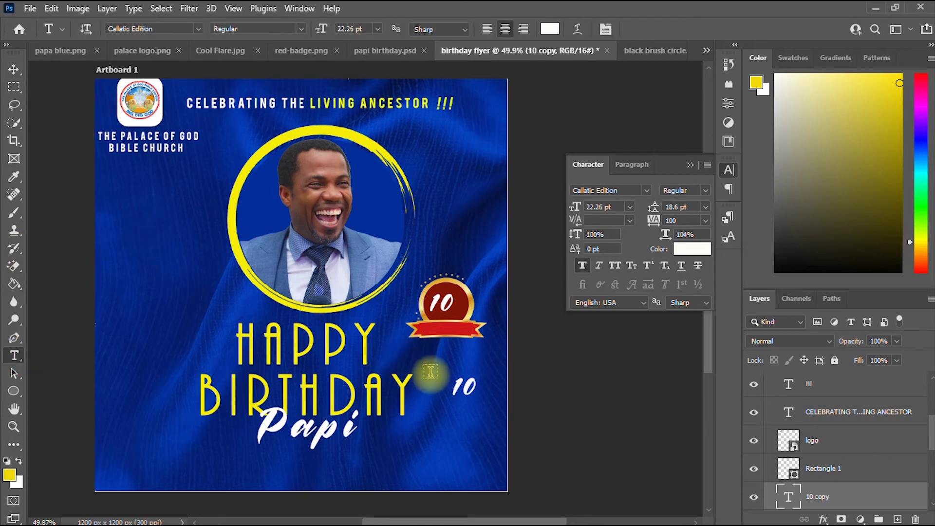
left_click(466, 386)
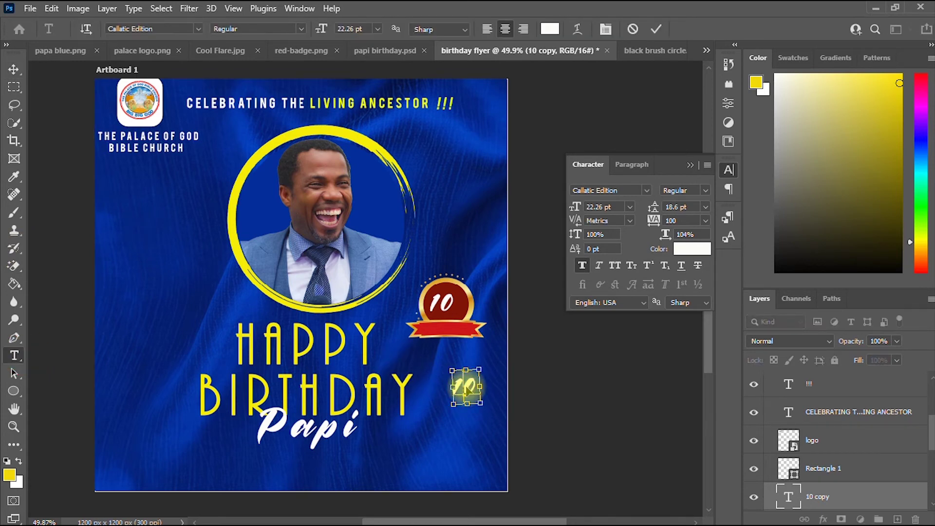
key("ctrl+a")
type("th")
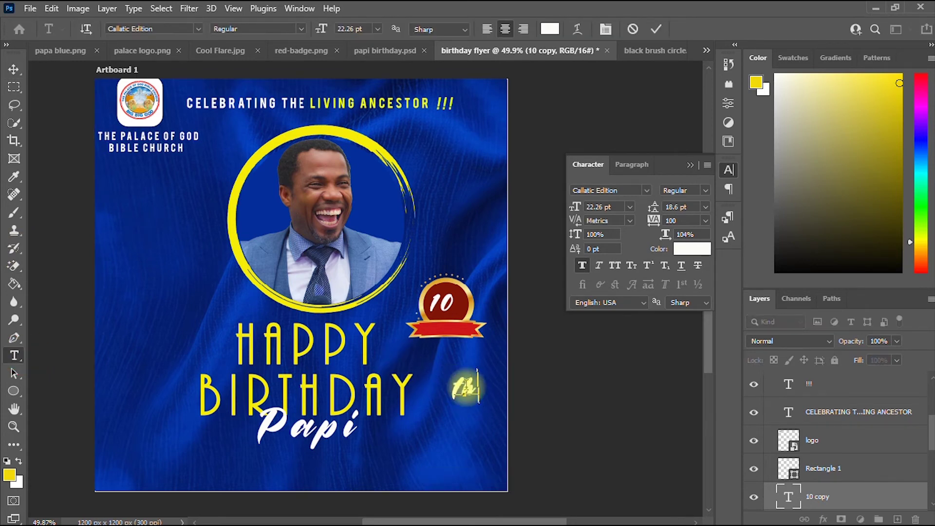
left_click(14, 69)
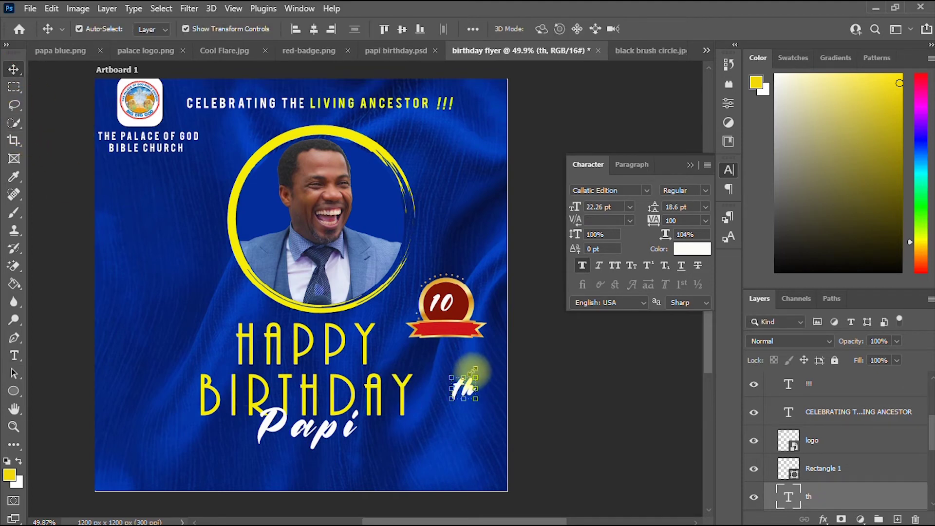
Shrink the th text to about 72% and move it beside the 10.
left_click_drag(476, 375, 463, 380)
scroll(357, 306, "up", 3)
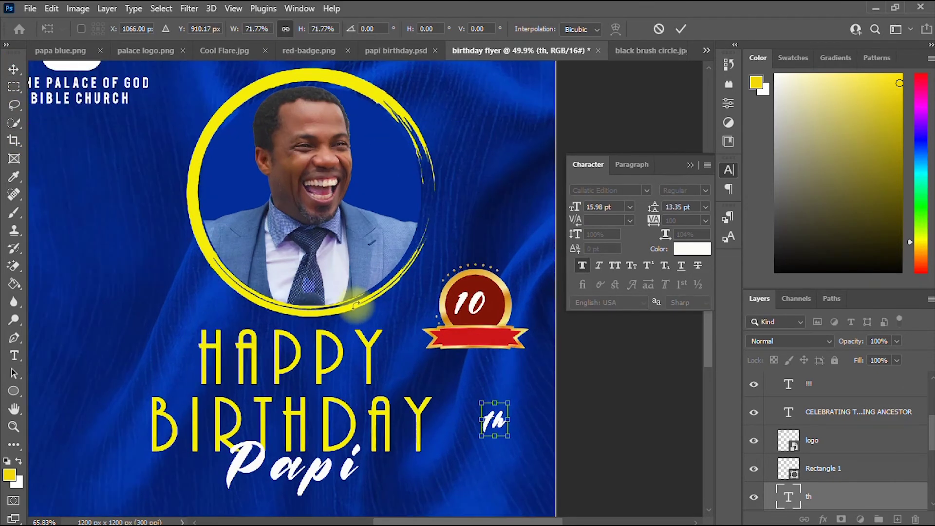
scroll(357, 305, "up", 2)
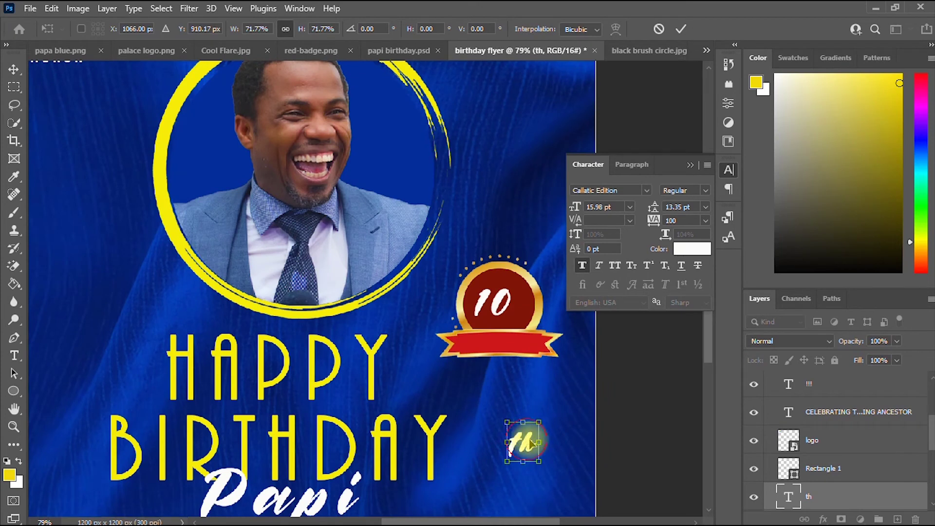
left_click(681, 29)
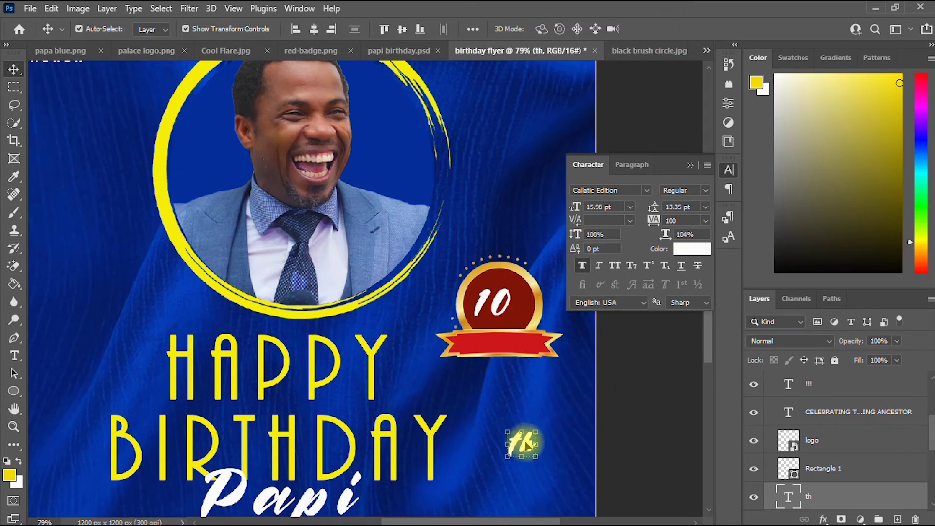
left_click_drag(526, 446, 524, 319)
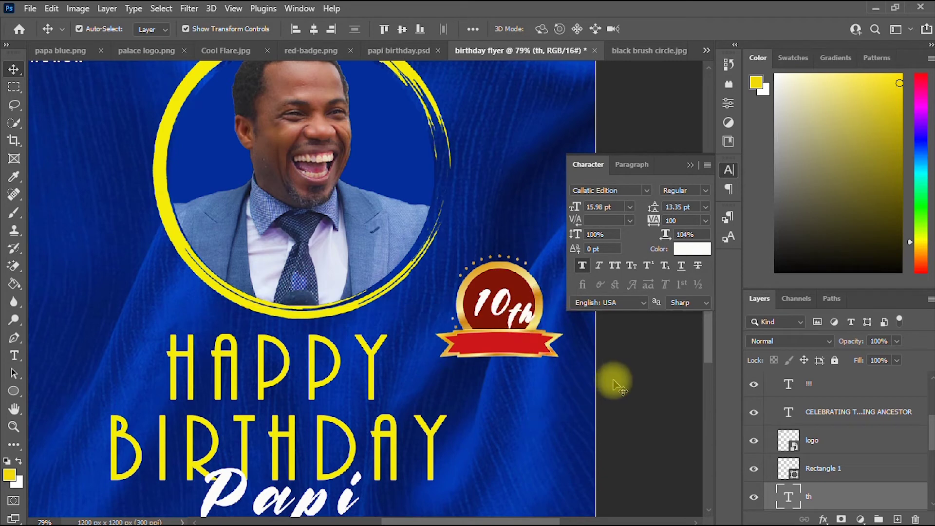
Enlarge the 10 text slightly in the badge.
left_click(506, 304)
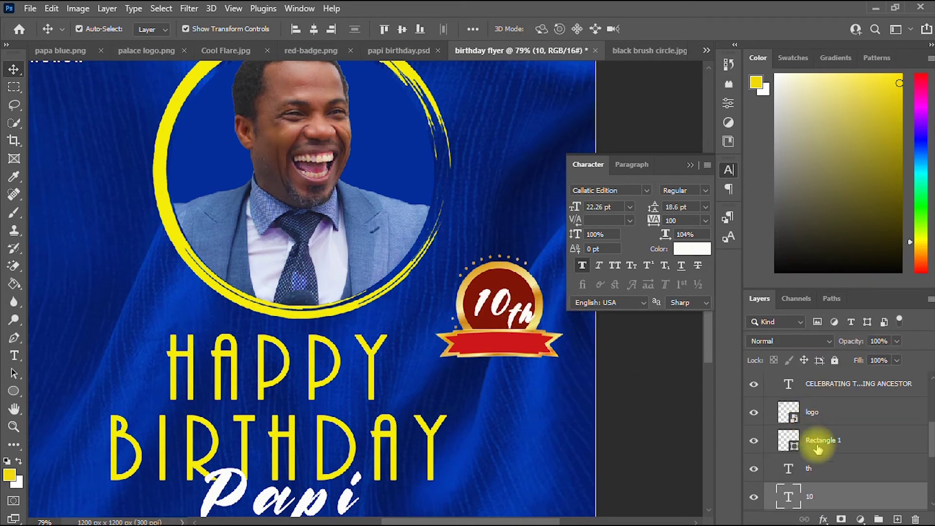
scroll(524, 344, "down", 2)
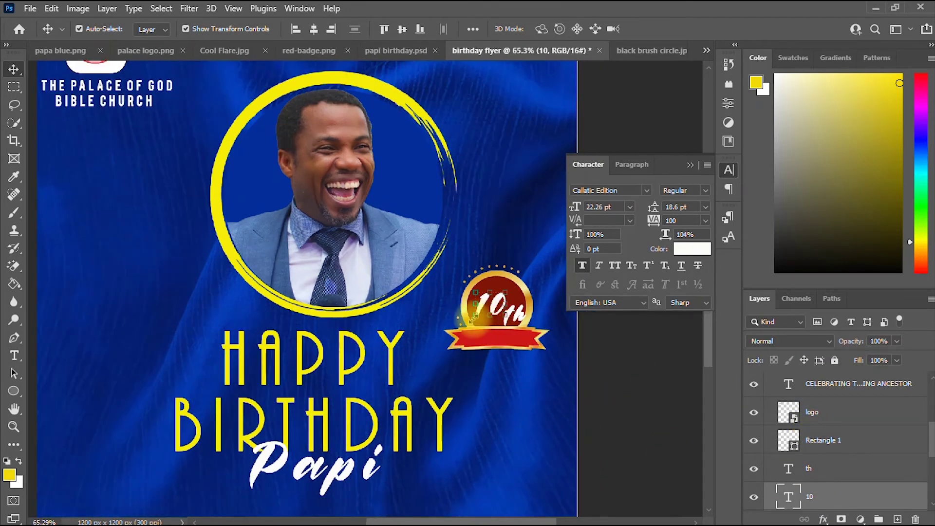
key("ctrl+t")
left_click_drag(473, 317, 469, 320)
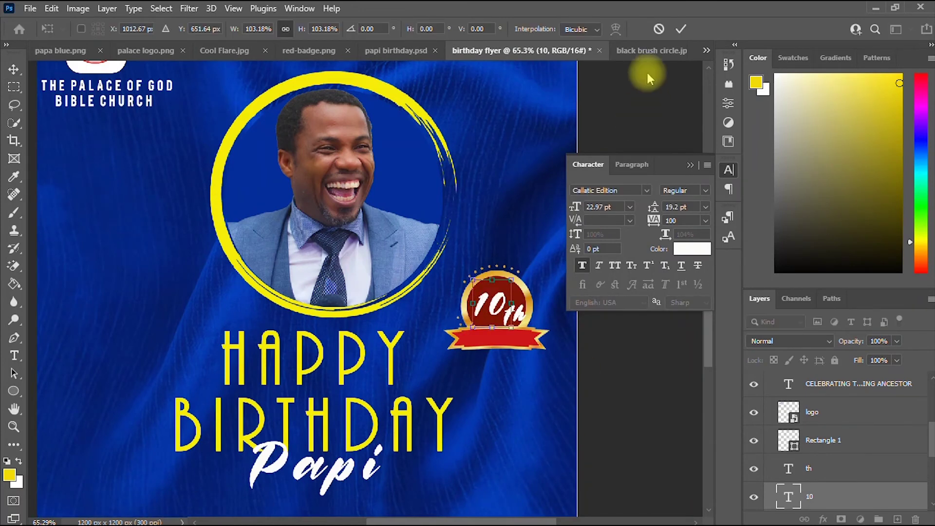
left_click(679, 30)
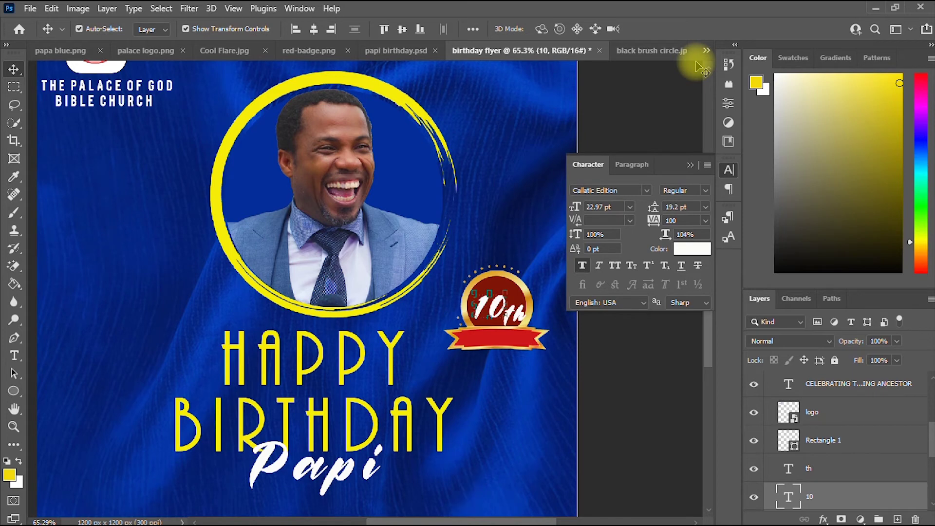
Shrink the th text to 14.43 pt and nudge it up so the badge reads 10th.
left_click(524, 330)
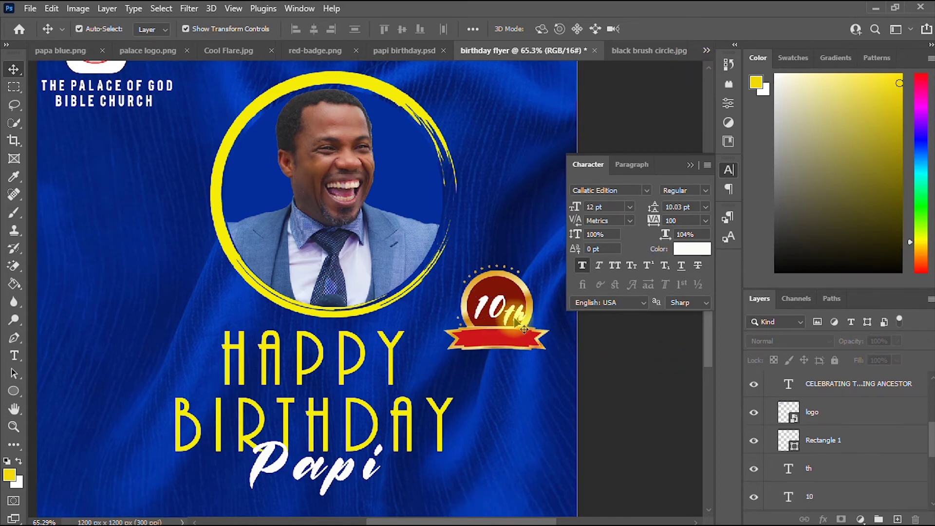
left_click(524, 329)
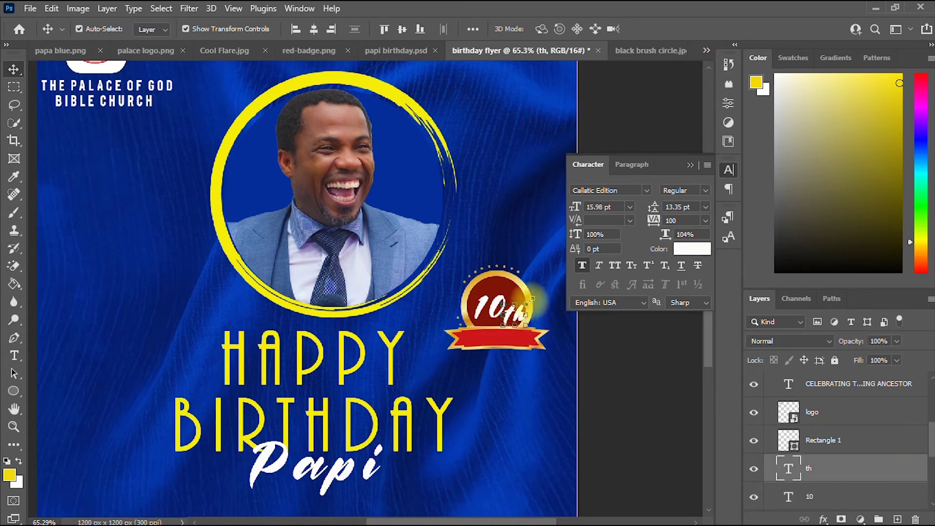
left_click_drag(530, 299, 525, 303)
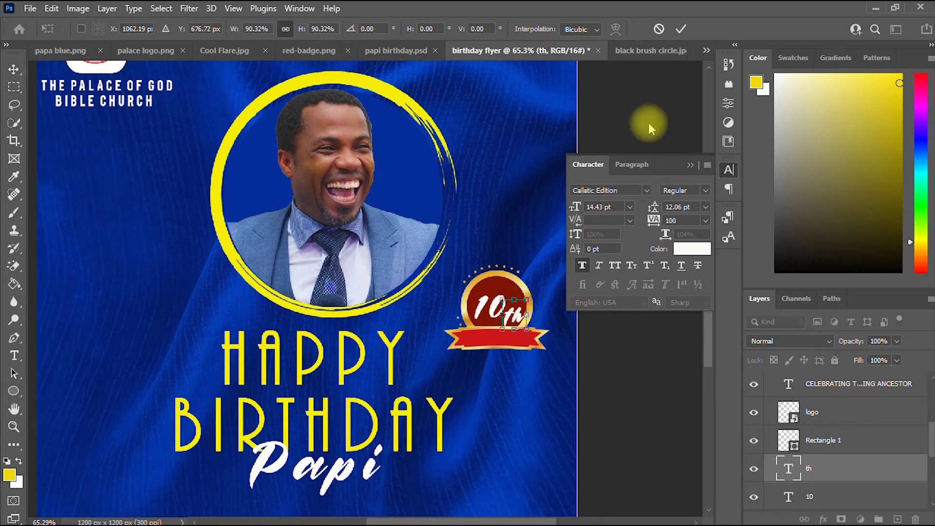
left_click(681, 28)
left_click(616, 347)
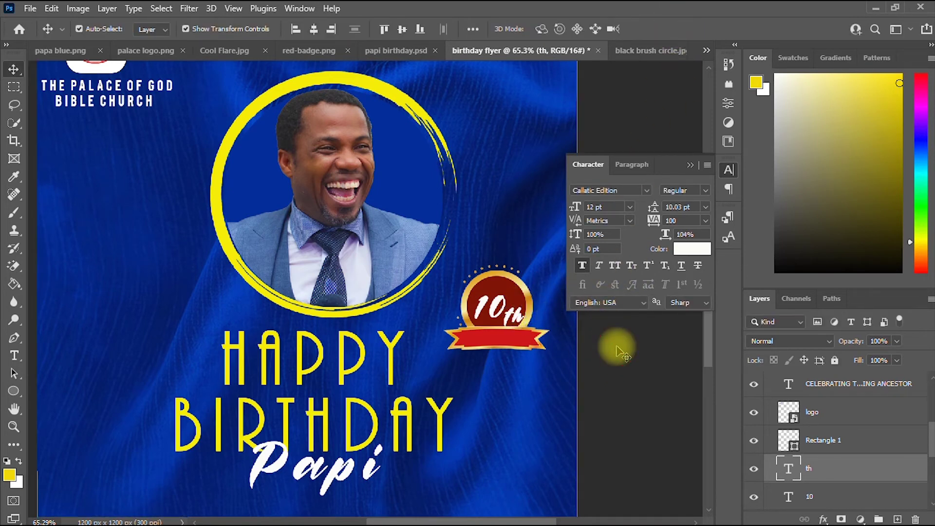
left_click(512, 319)
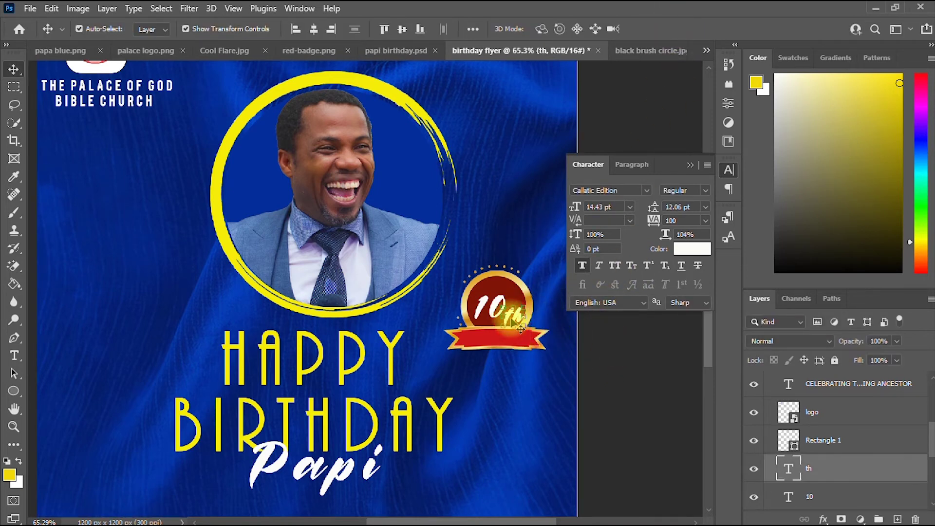
key("Up")
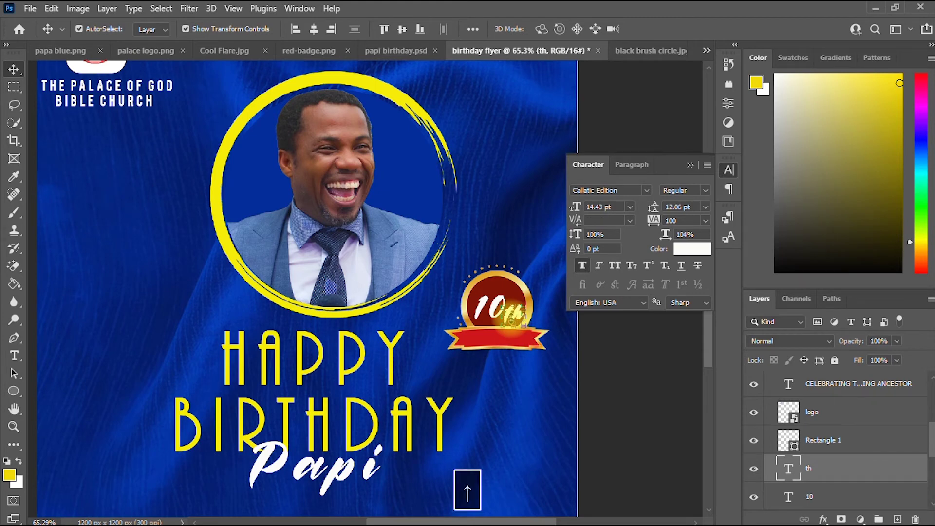
scroll(161, 385, "down", 3)
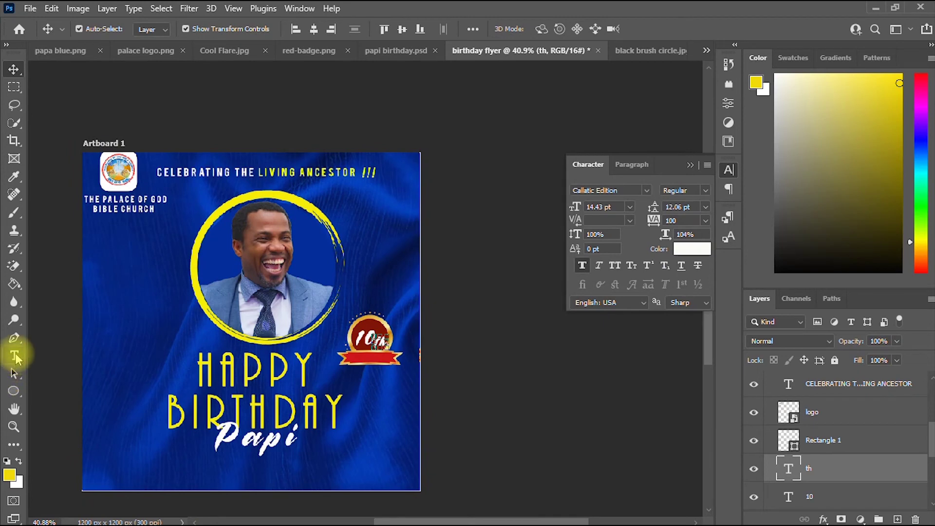
Set the JANUARY text to Bebas Regular with Faux Bold turned off.
left_click(15, 357)
left_click(136, 322)
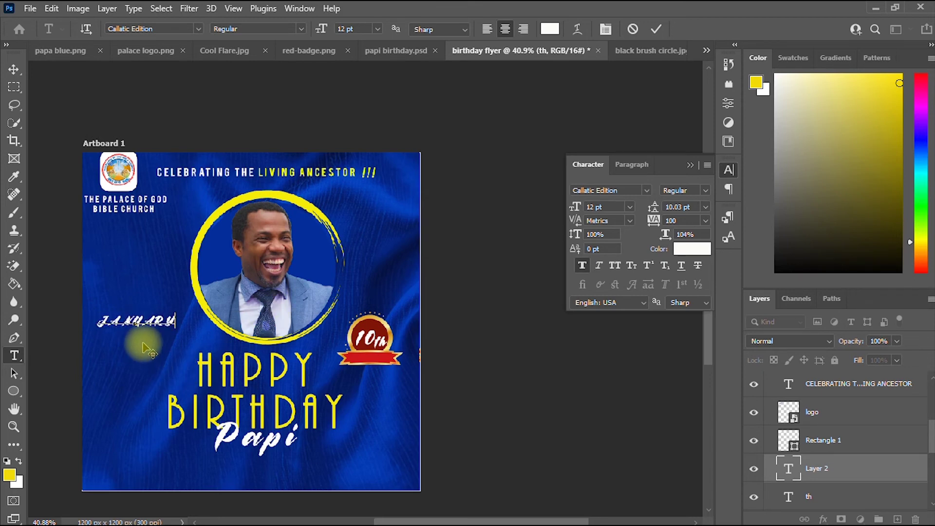
key("ctrl+a")
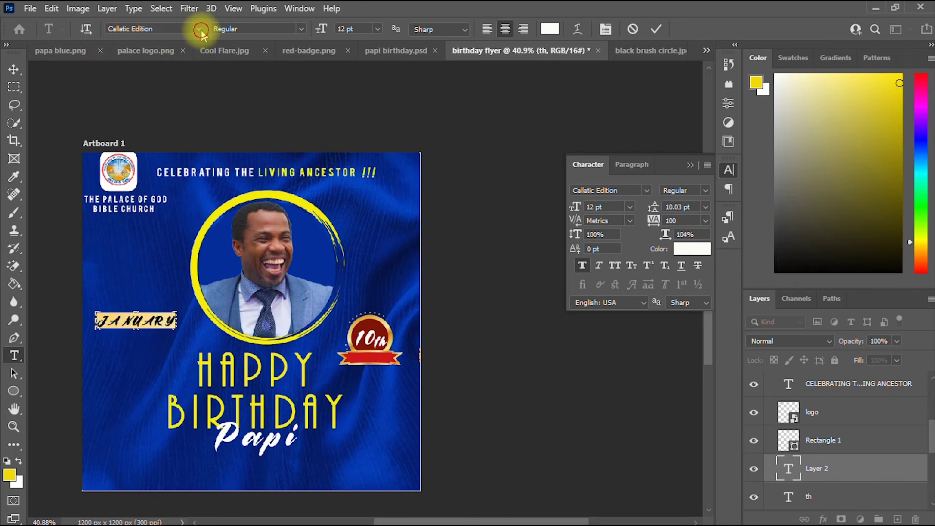
left_click(197, 29)
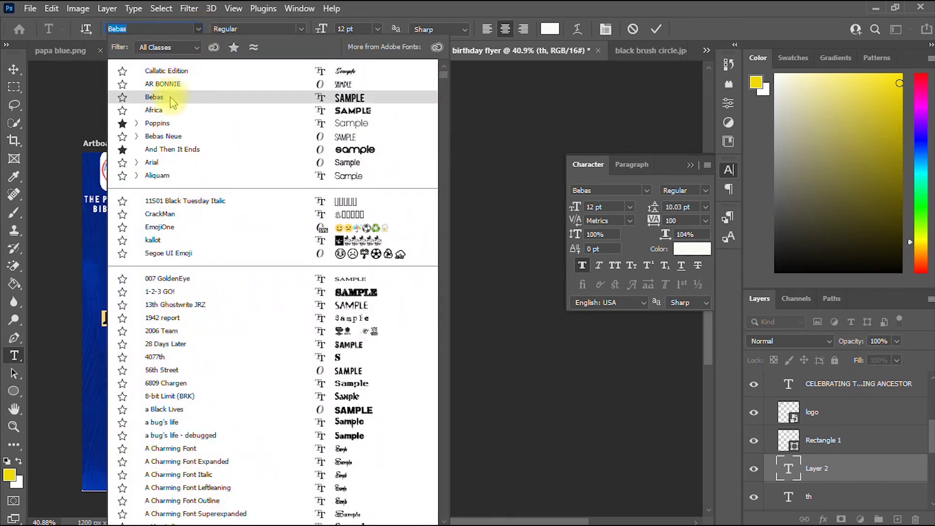
left_click(172, 100)
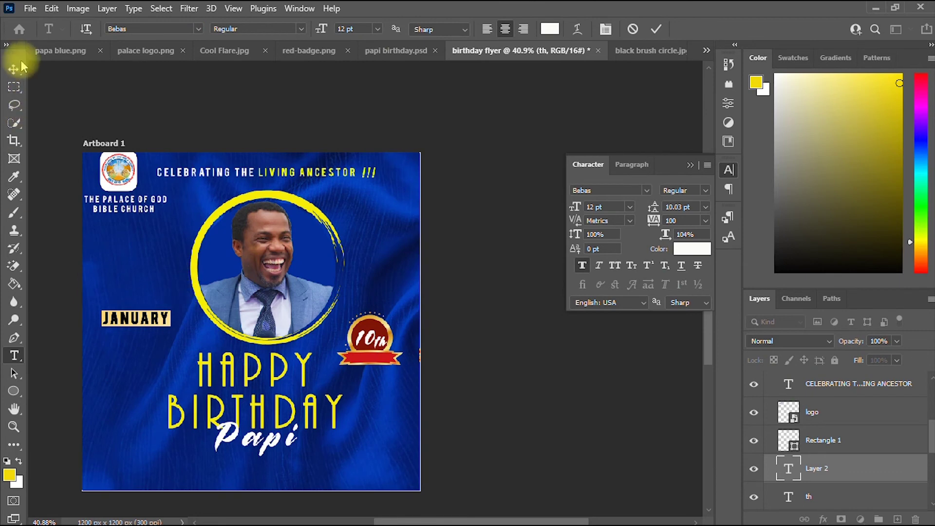
left_click(301, 28)
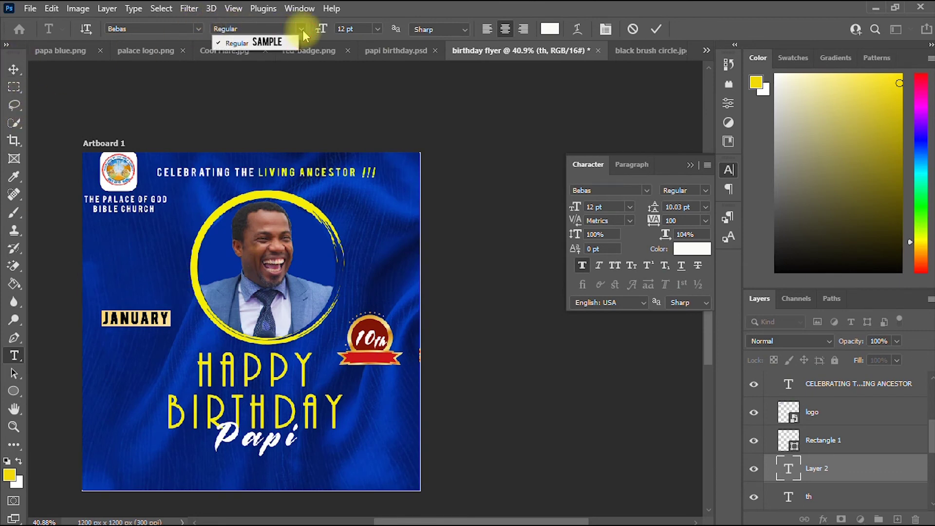
left_click(582, 266)
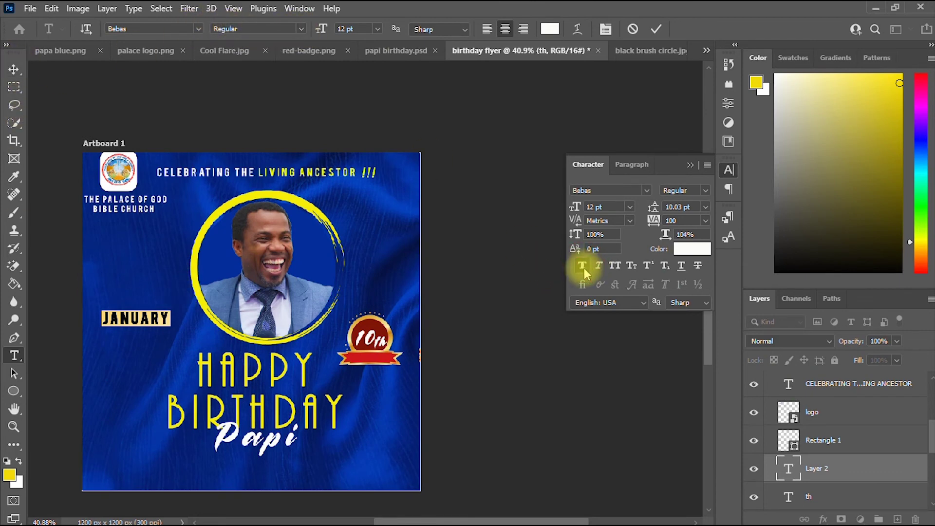
left_click(587, 267)
left_click(653, 28)
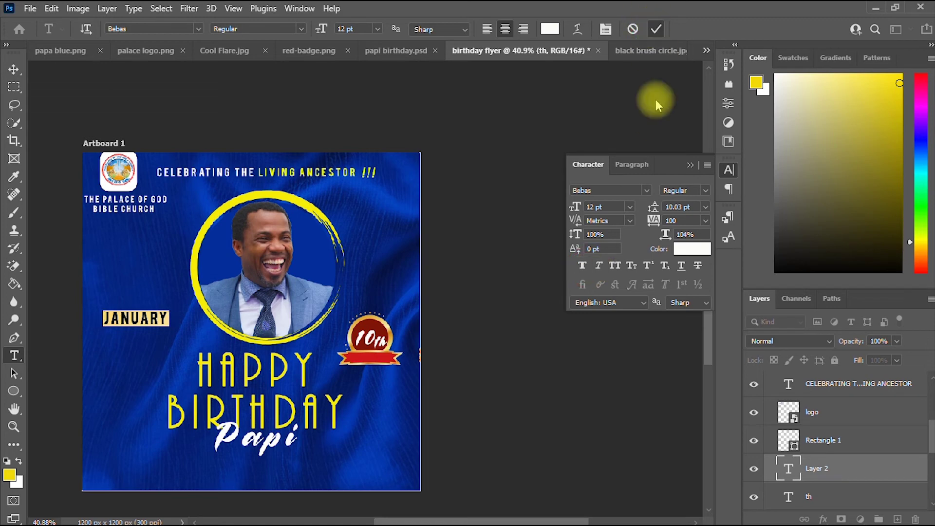
left_click(583, 266)
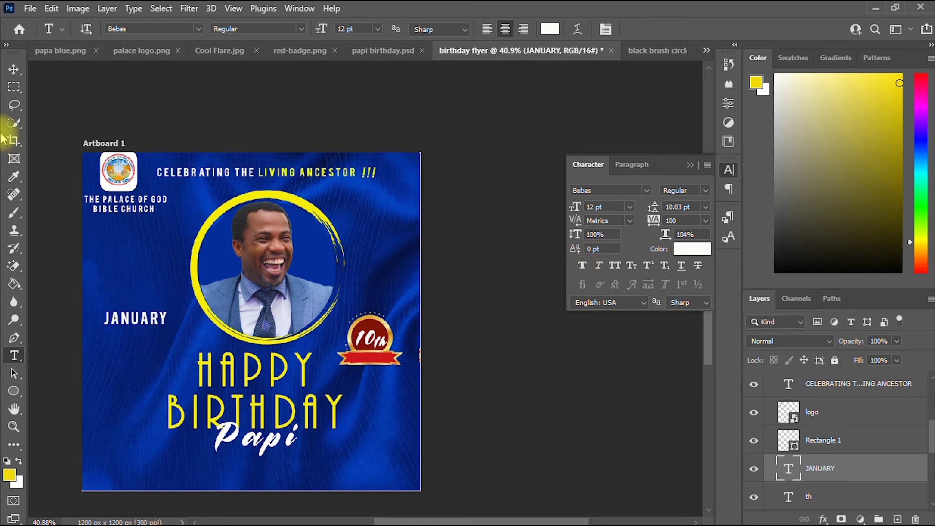
left_click(14, 71)
Shrink JANUARY to 6.53 pt and place it on the badge's red ribbon beneath 10th.
left_click_drag(152, 327, 401, 337)
scroll(357, 390, "up", 2)
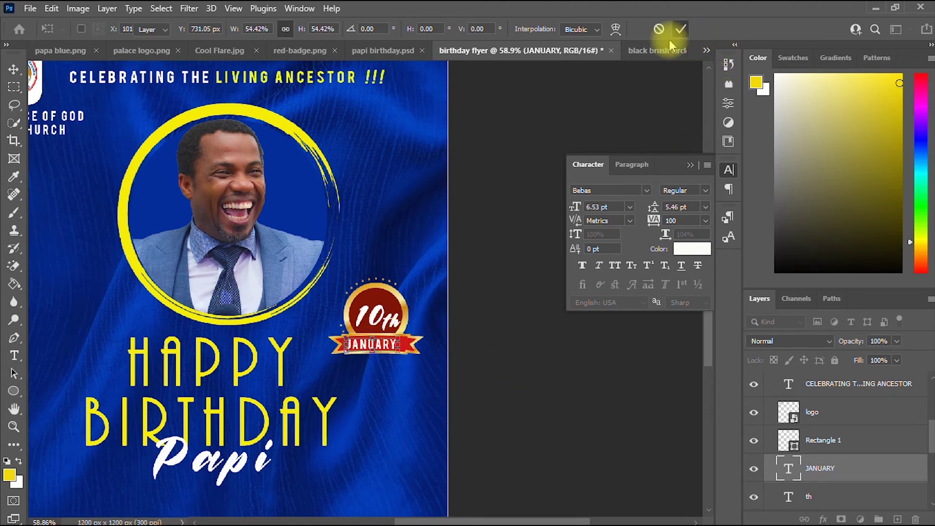
left_click(680, 30)
left_click(14, 409)
left_click_drag(156, 324, 303, 302)
left_click(690, 165)
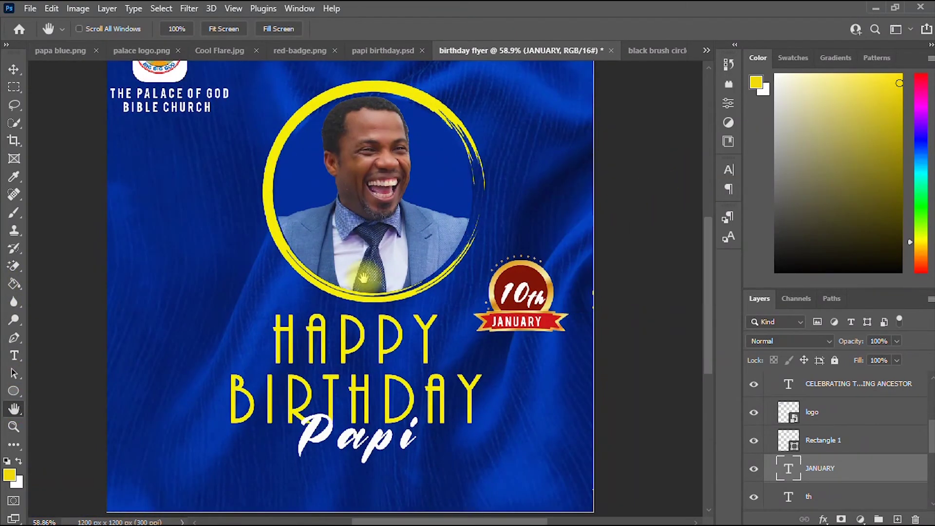
scroll(364, 278, "down", 3)
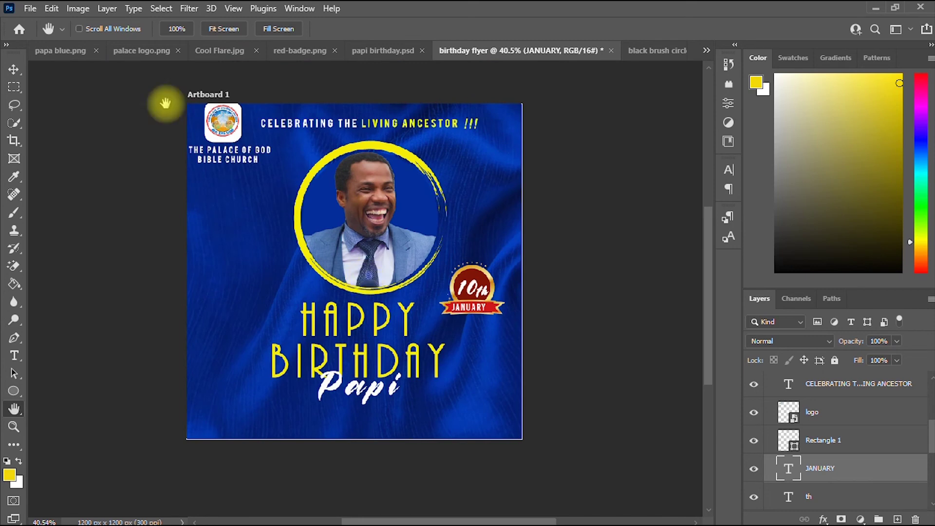
scroll(473, 337, "up", 2)
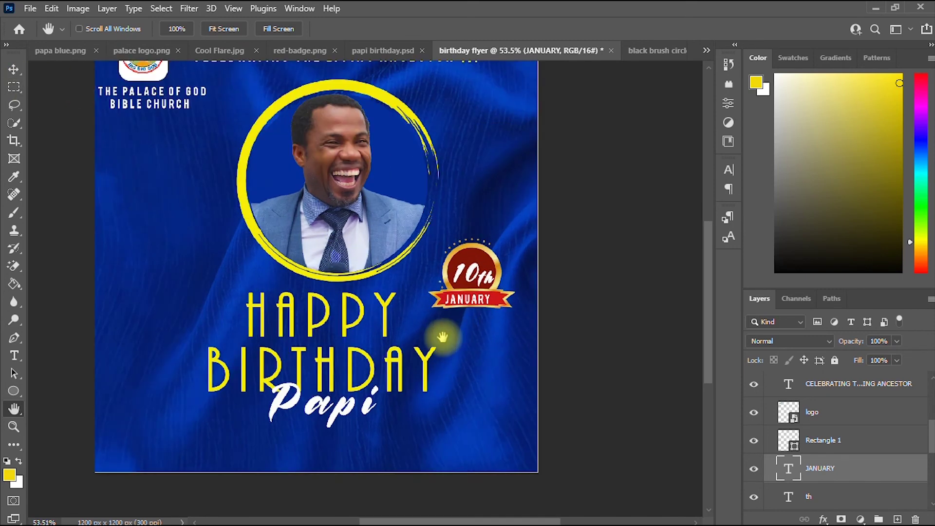
scroll(443, 336, "down", 2)
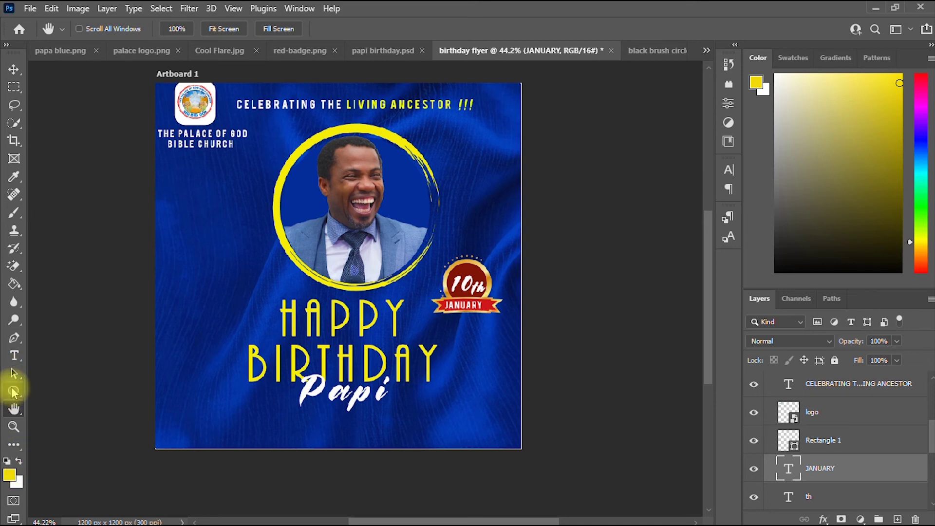
Draw a yellow rectangle bar along the flyer's bottom edge.
left_click(13, 392)
left_click(68, 390)
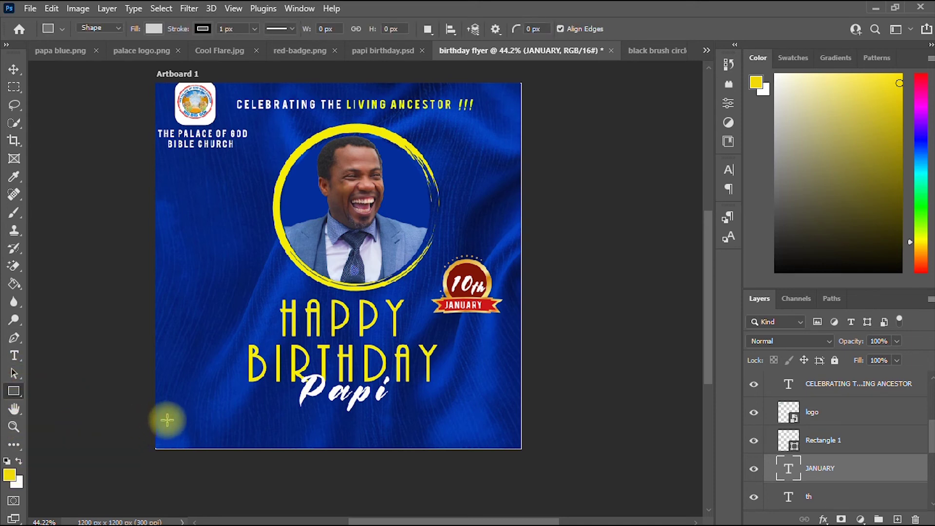
left_click_drag(158, 417, 524, 449)
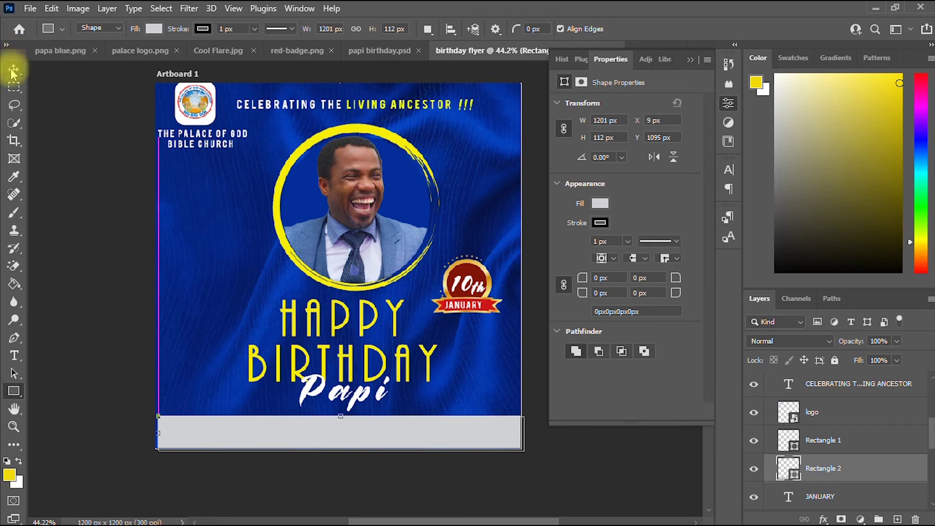
left_click(600, 204)
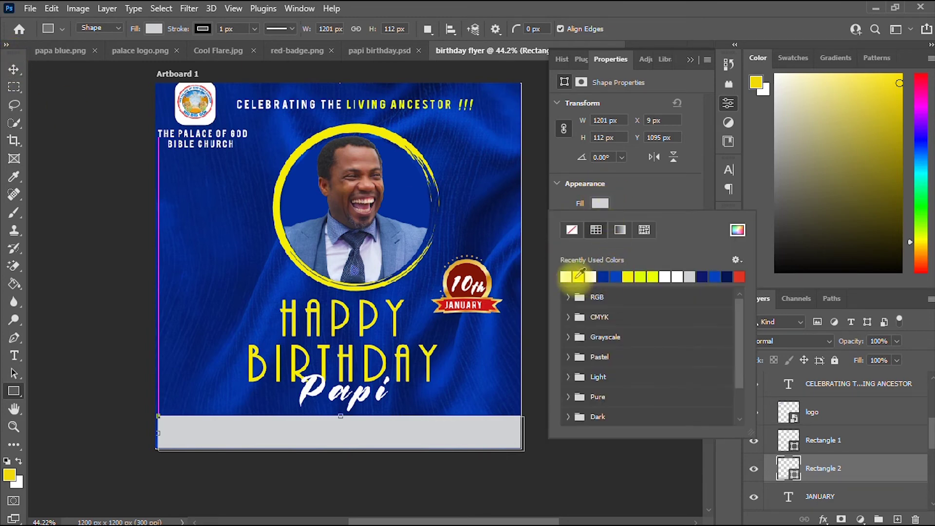
Stretch the bar to full width at about 1250 × 88 px and copy the CELEBRATING line onto it.
left_click(15, 69)
left_click_drag(157, 433, 155, 434)
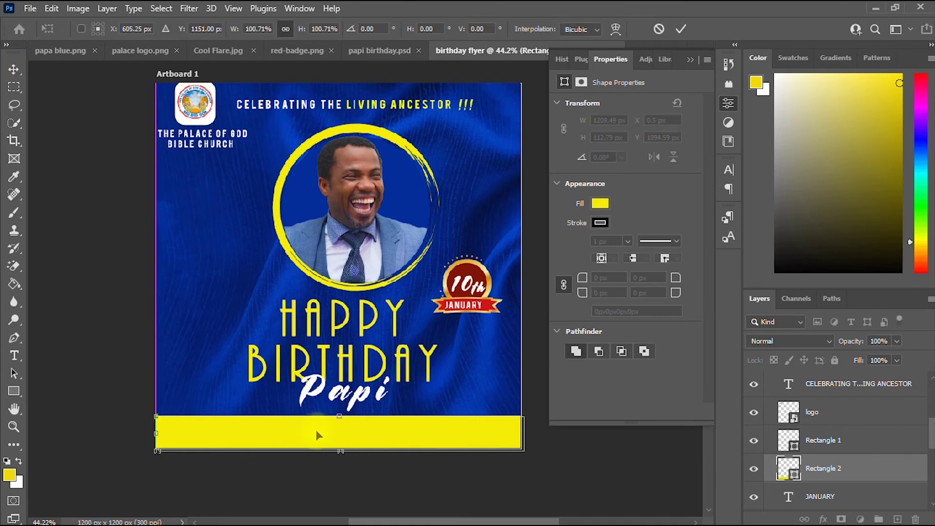
left_click_drag(339, 416, 339, 428)
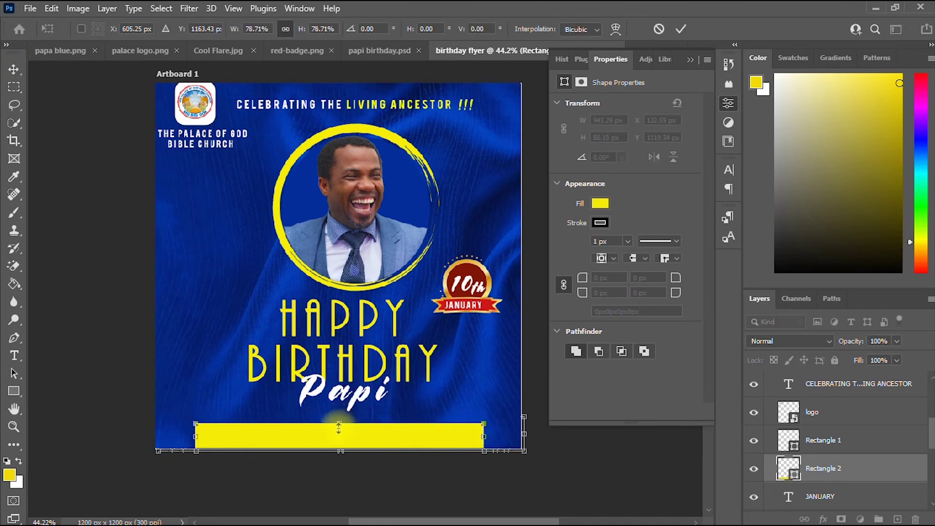
left_click_drag(197, 437, 154, 437)
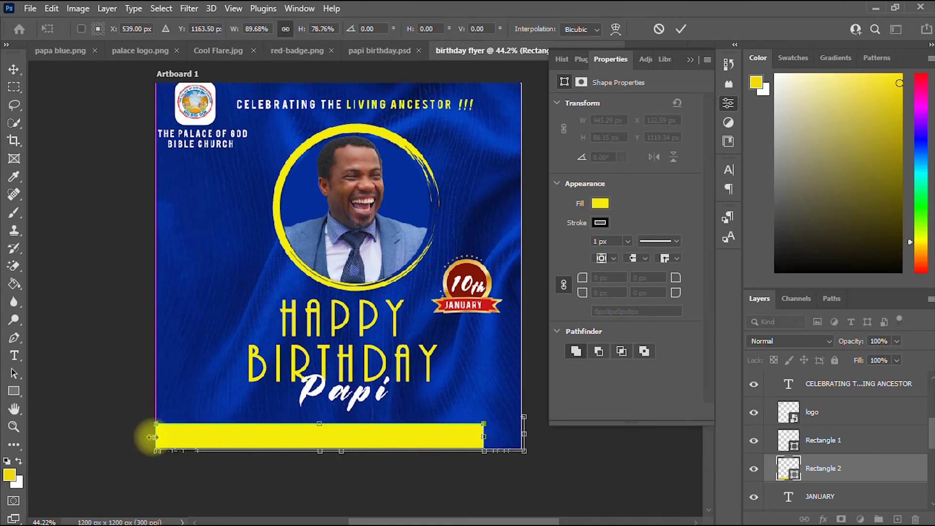
left_click_drag(484, 437, 536, 437)
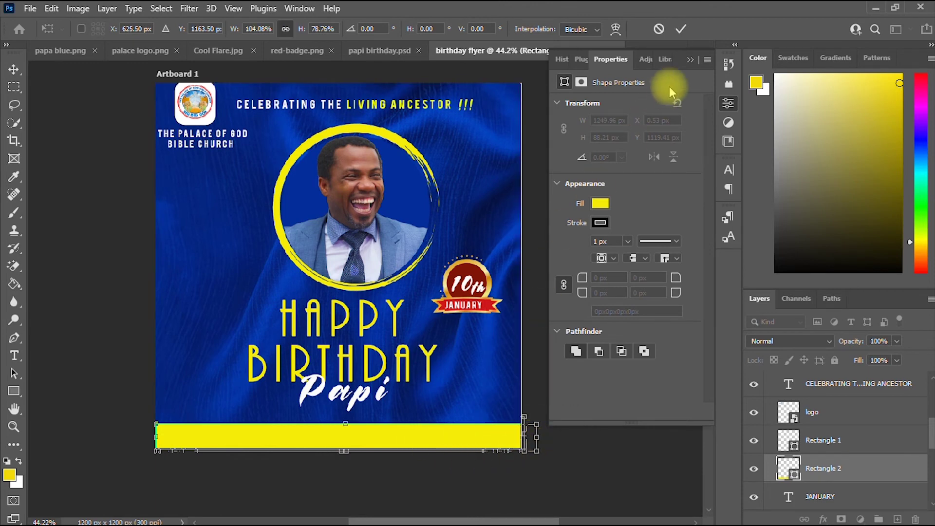
left_click(681, 31)
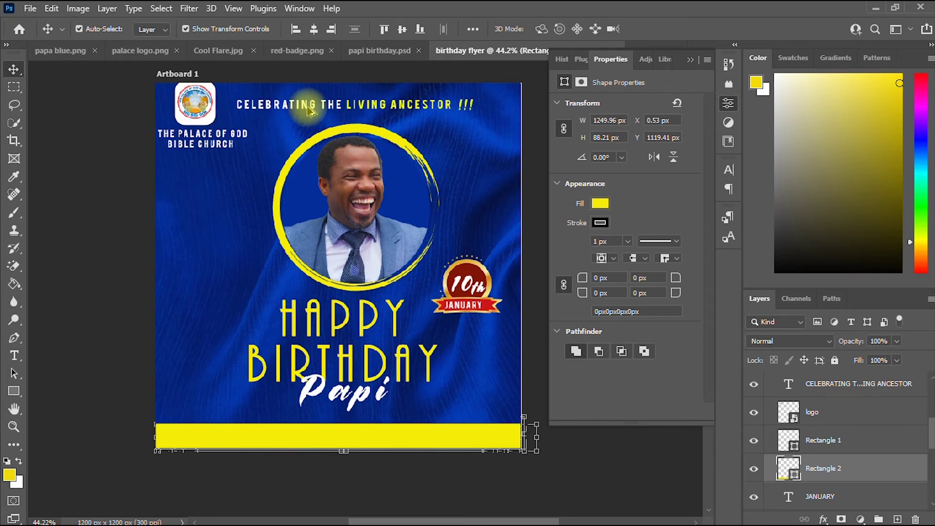
left_click_drag(308, 111, 303, 440)
Replace the copied bar text with the honoree's title and full name.
left_click(14, 355)
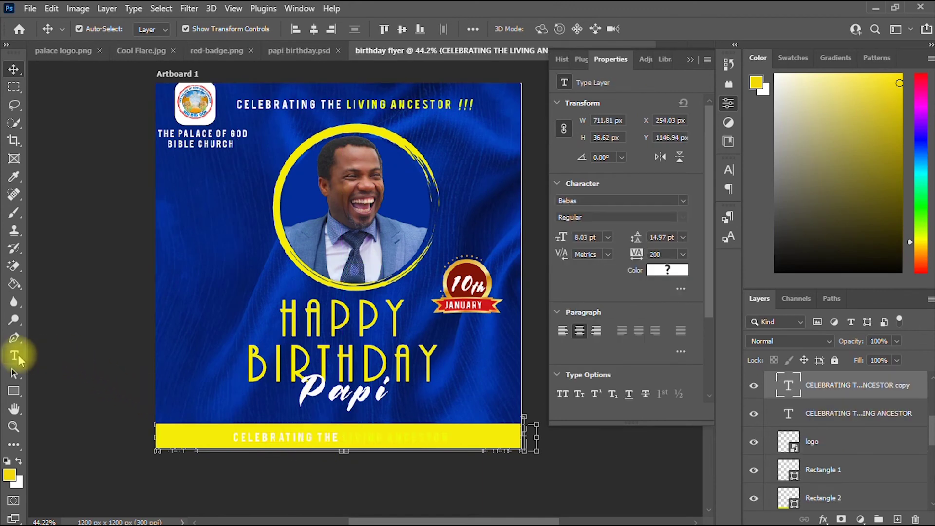
left_click(305, 437)
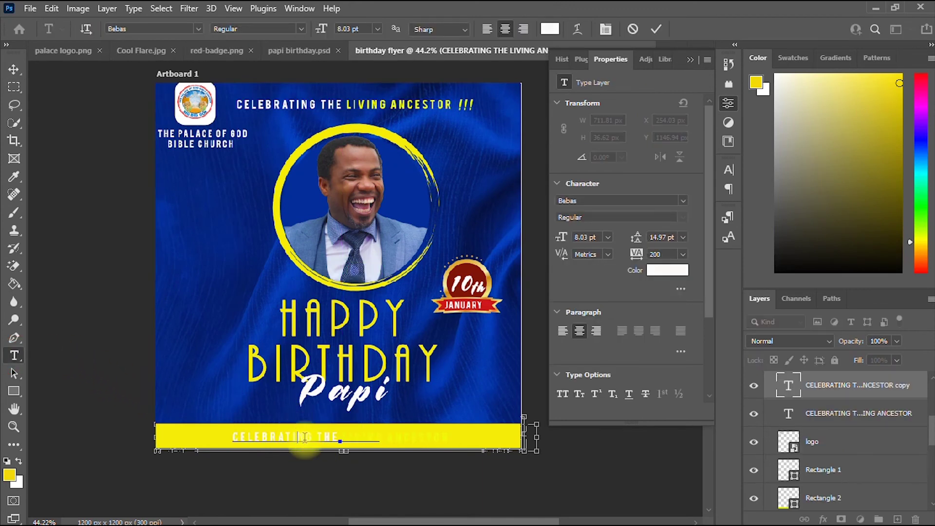
key("ctrl+a")
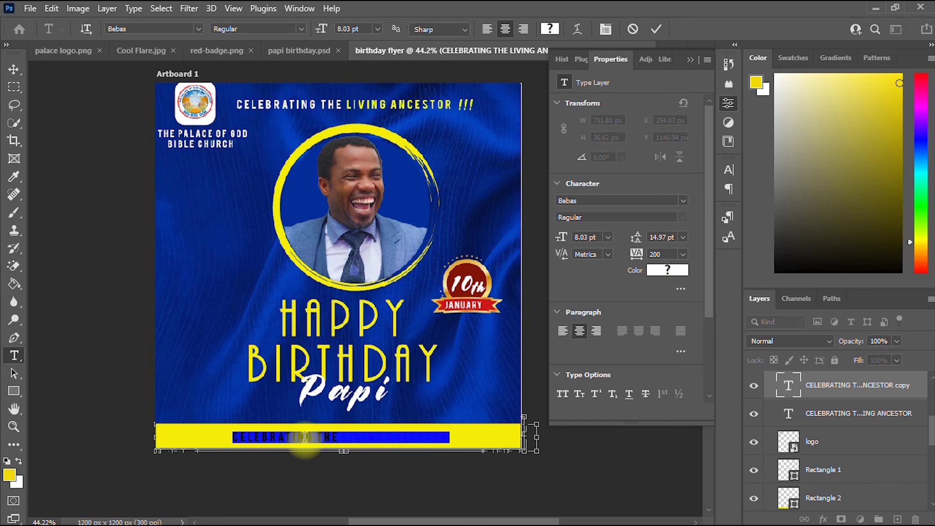
key("BackSpace")
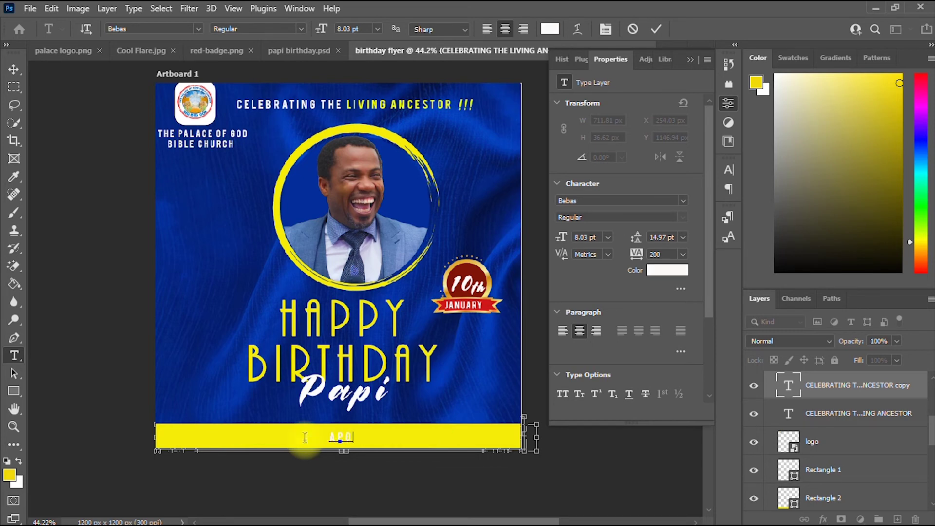
type("APOSTLE ")
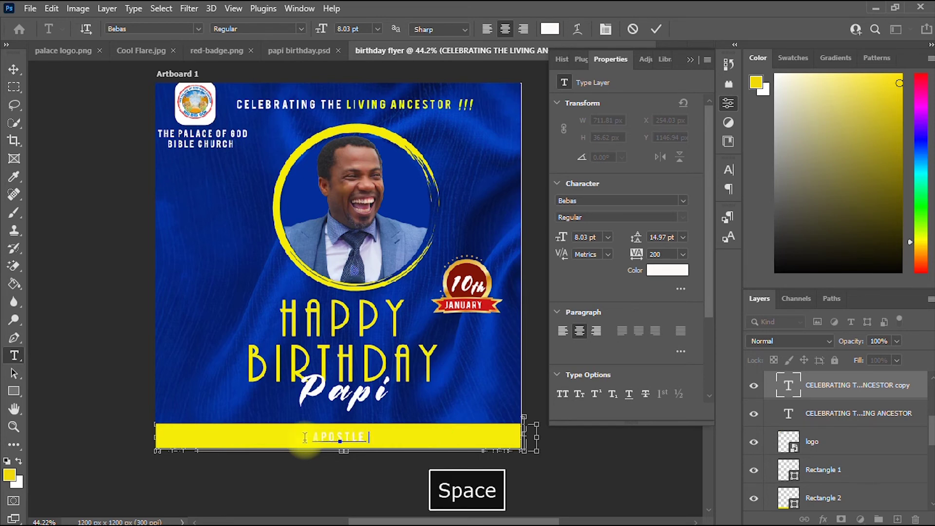
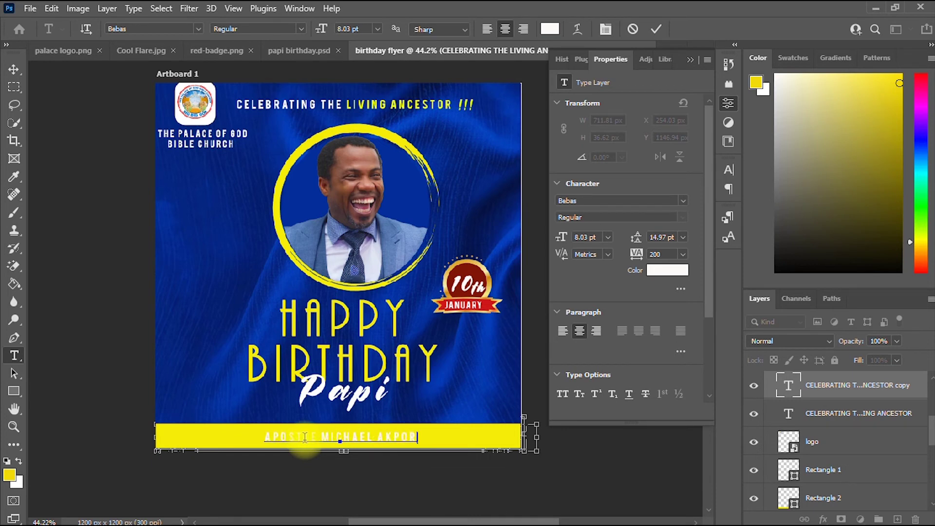
Colour the name text dark blue sampled from the flyer and commit it.
key("ctrl+a")
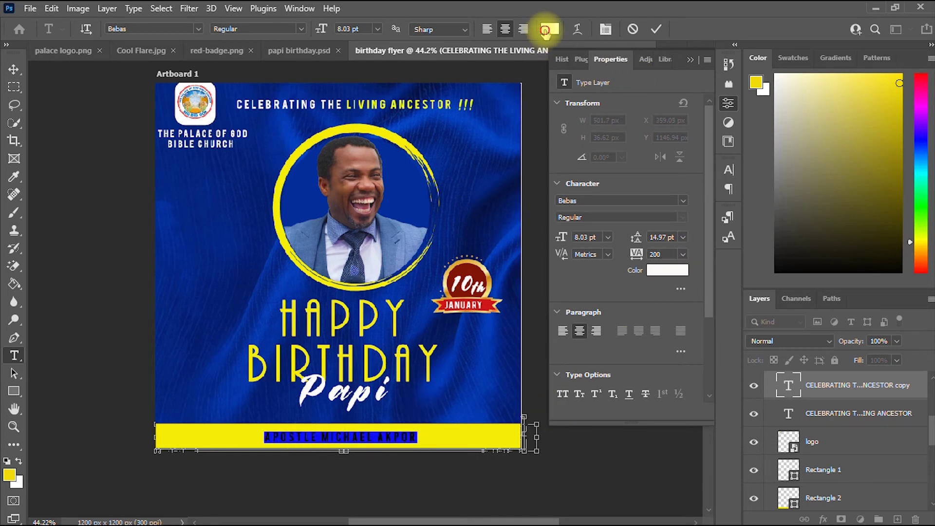
left_click(545, 30)
left_click(479, 161)
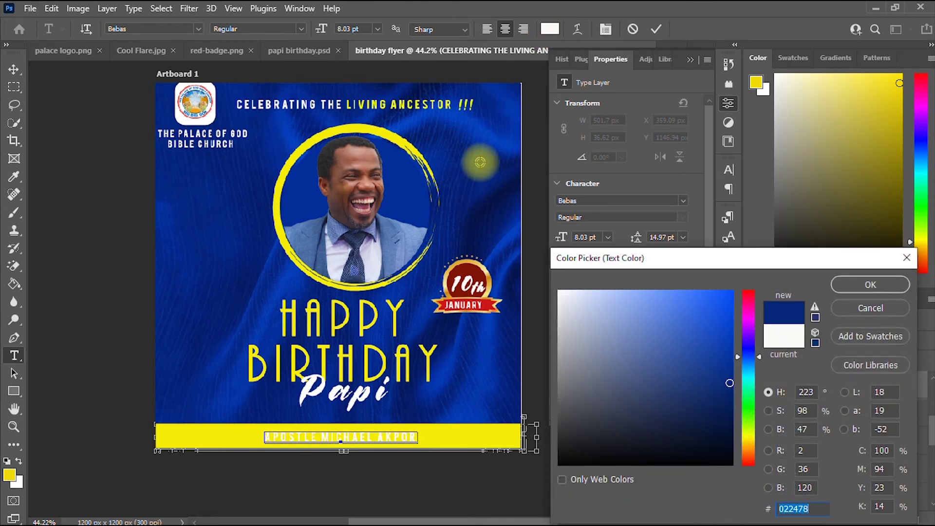
left_click(881, 284)
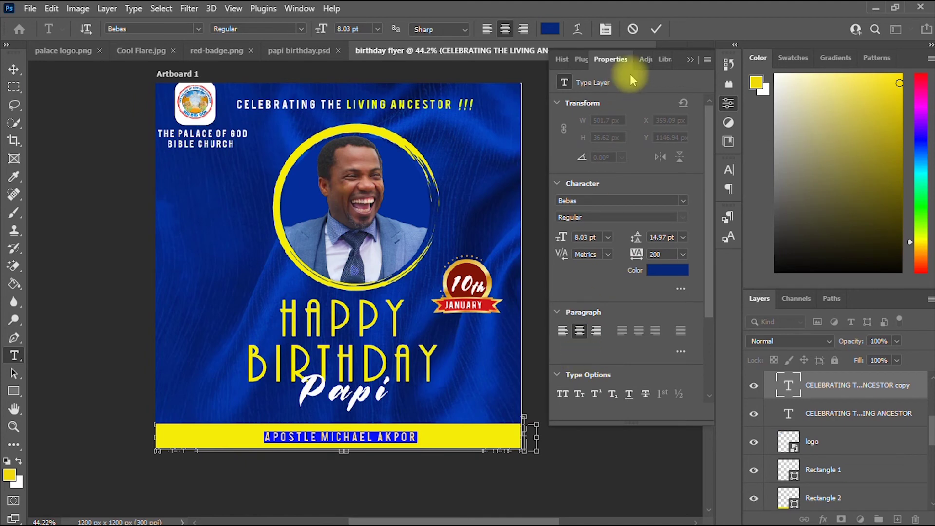
left_click(653, 31)
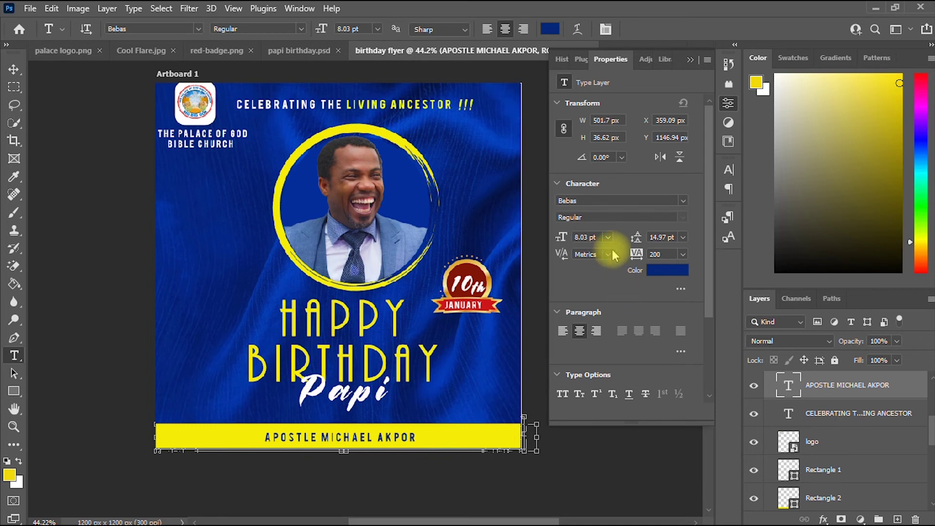
Return to the name on the yellow bar and select all its text for restyling.
left_click_drag(705, 251, 716, 344)
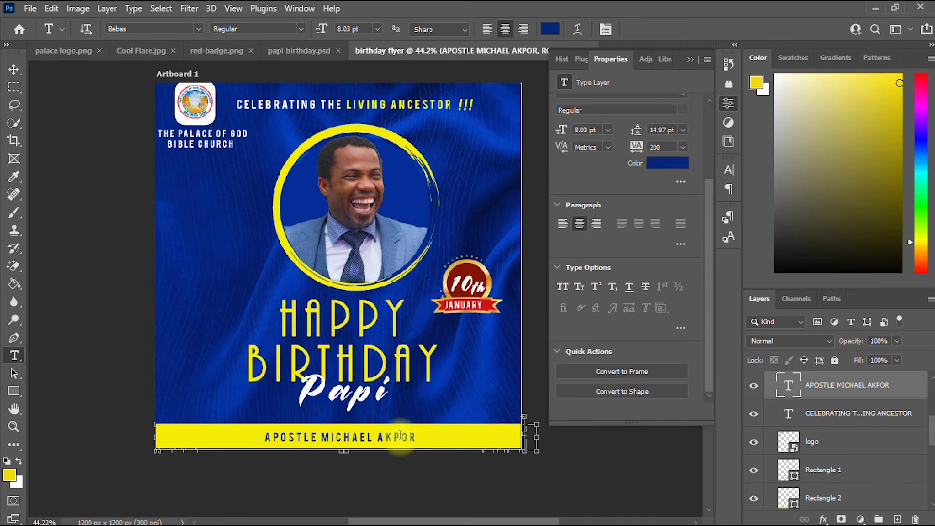
left_click(14, 70)
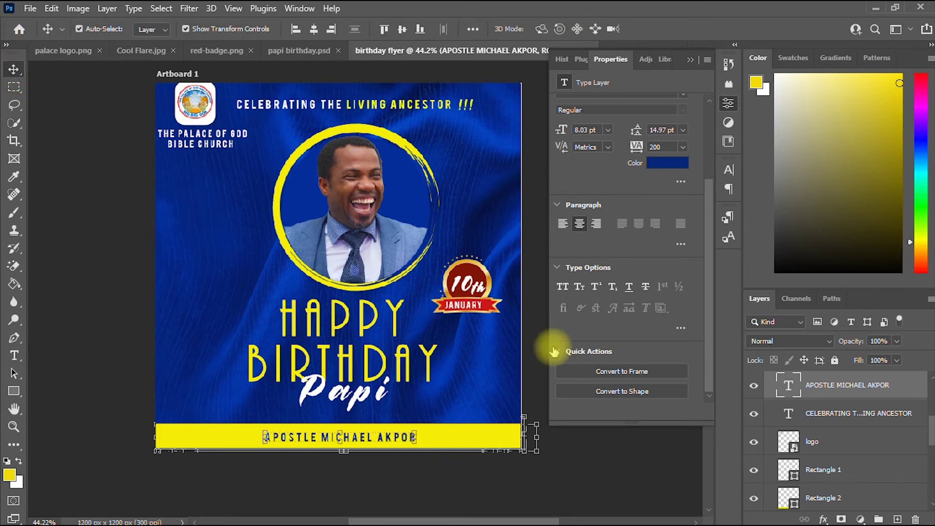
left_click(558, 268)
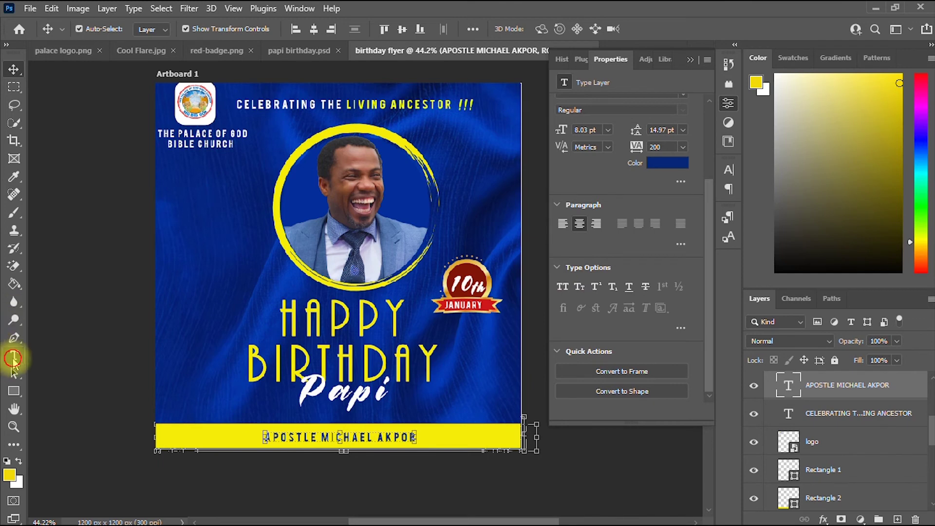
left_click(14, 356)
left_click(352, 437)
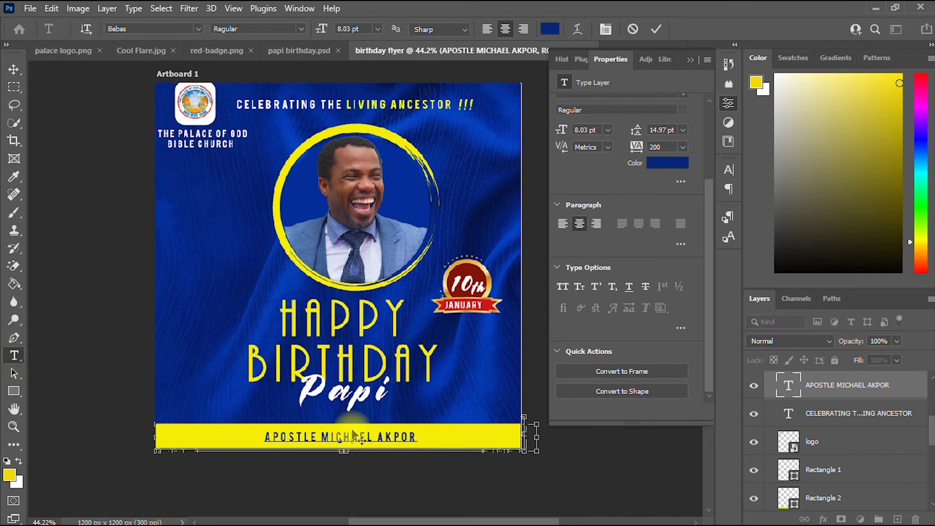
key("ctrl+a")
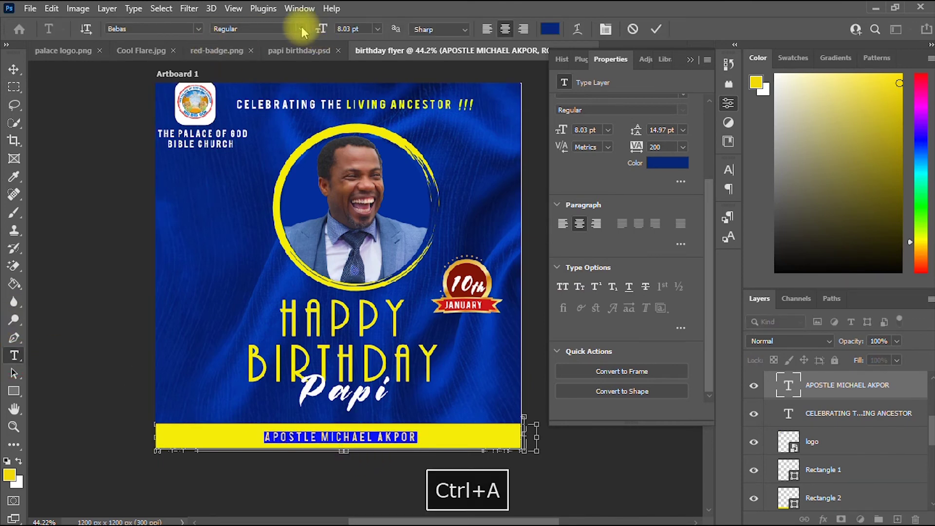
Set the name text to Bebas Neue Bold.
left_click(302, 29)
left_click(198, 28)
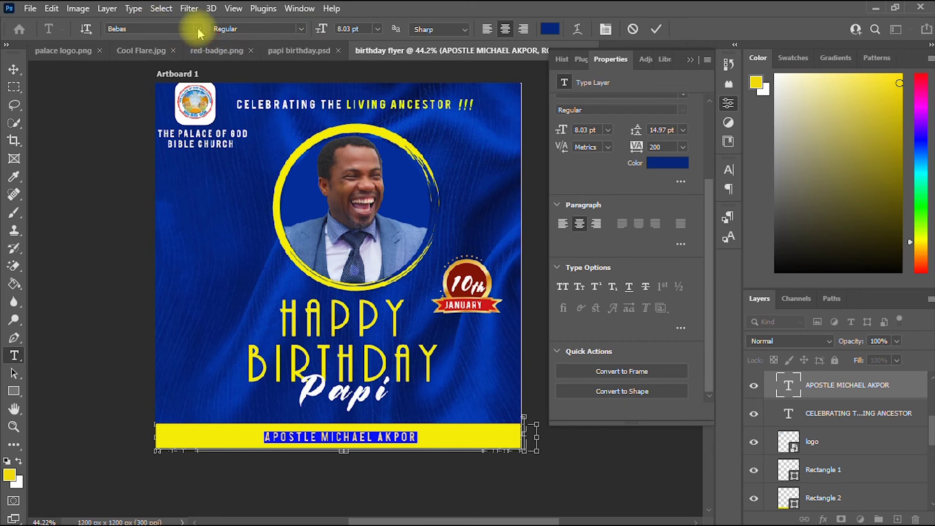
left_click(198, 28)
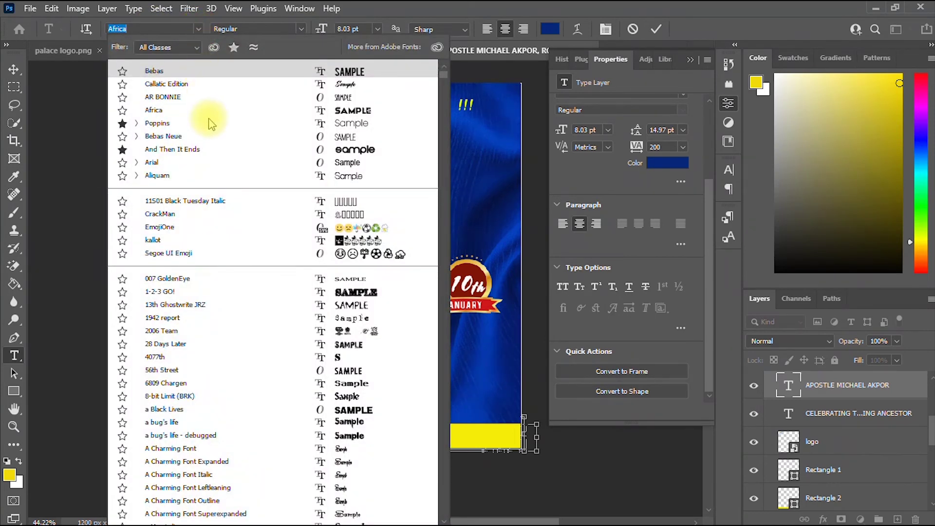
left_click(136, 136)
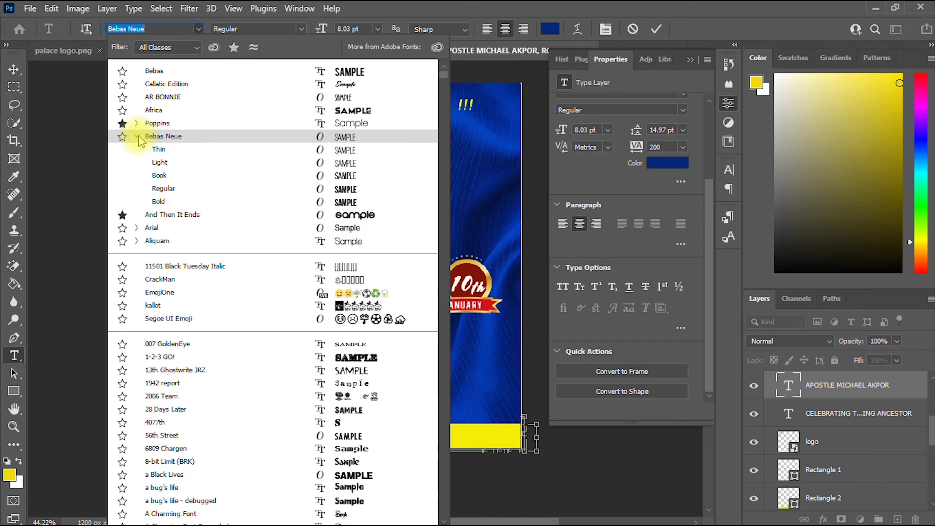
left_click(170, 203)
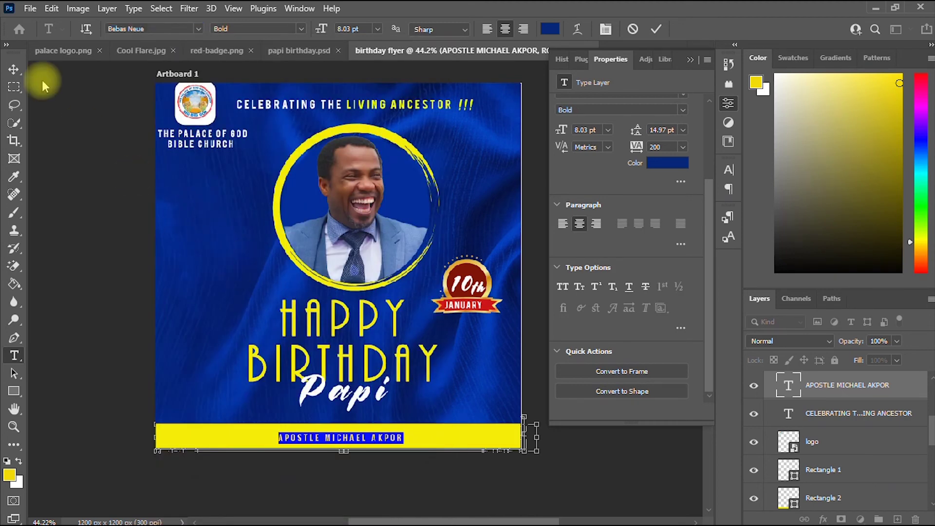
left_click(13, 69)
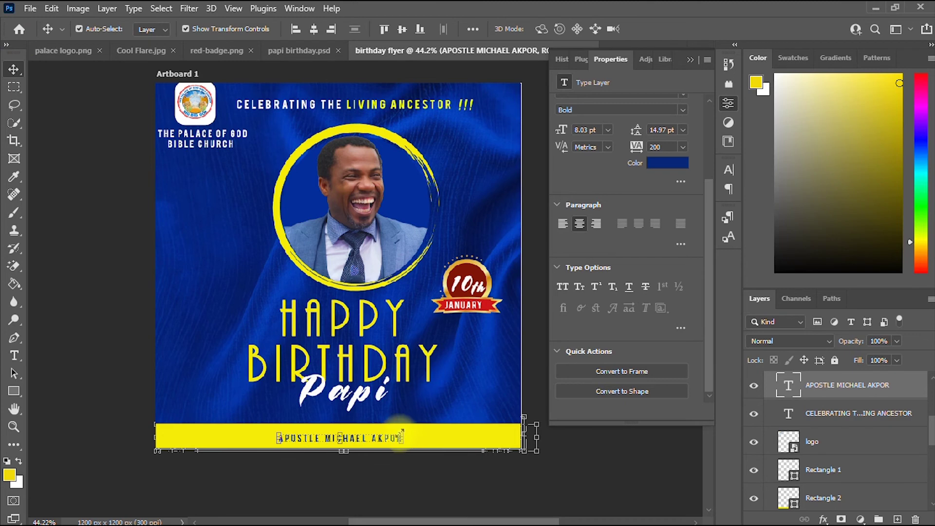
Enlarge the name to 11.78 pt, centred on the yellow bar.
mouse_move(401, 432)
left_mouse_down()
mouse_move(451, 427)
mouse_move(416, 439)
mouse_move(454, 427)
mouse_move(406, 436)
left_mouse_up()
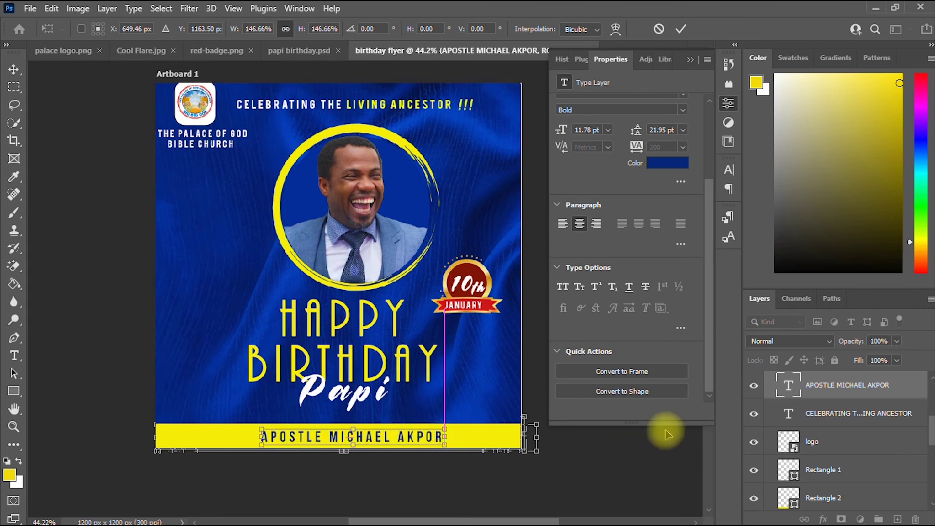
left_click(680, 29)
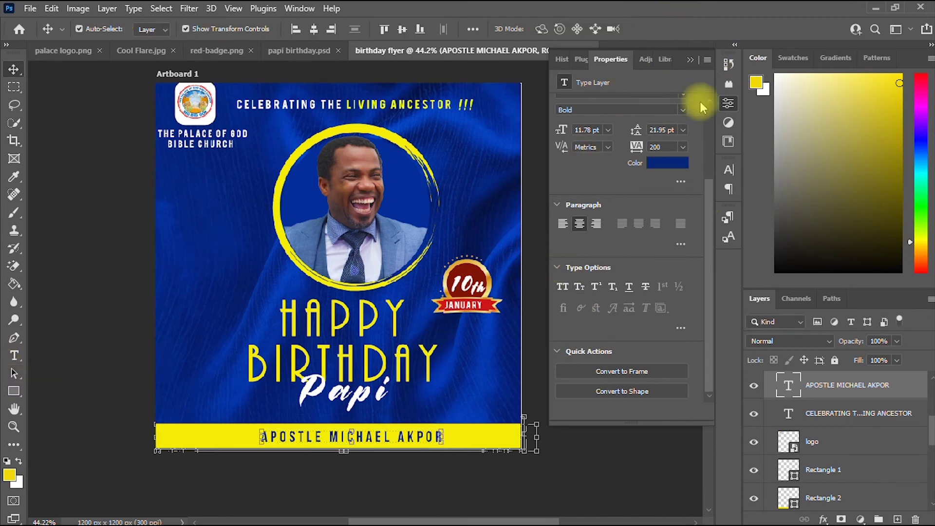
left_click(691, 60)
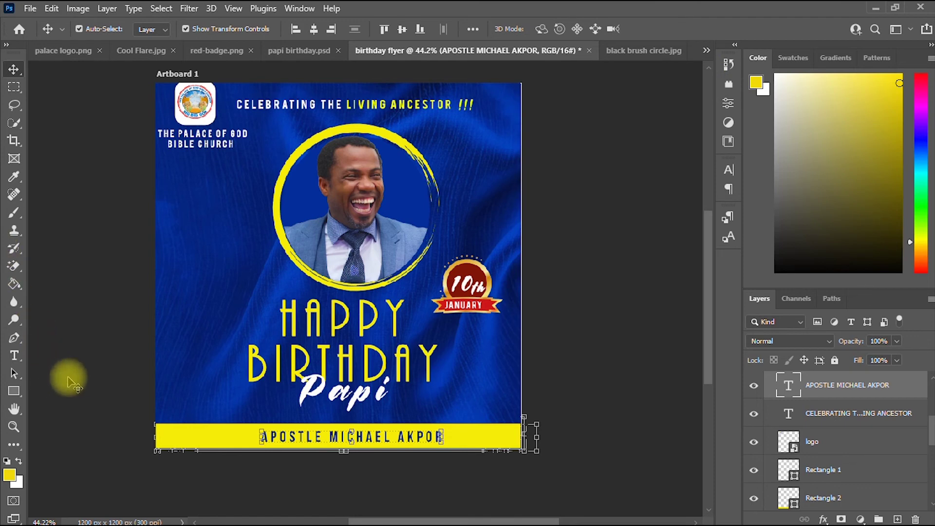
left_click(16, 408)
left_click_drag(246, 330, 263, 334)
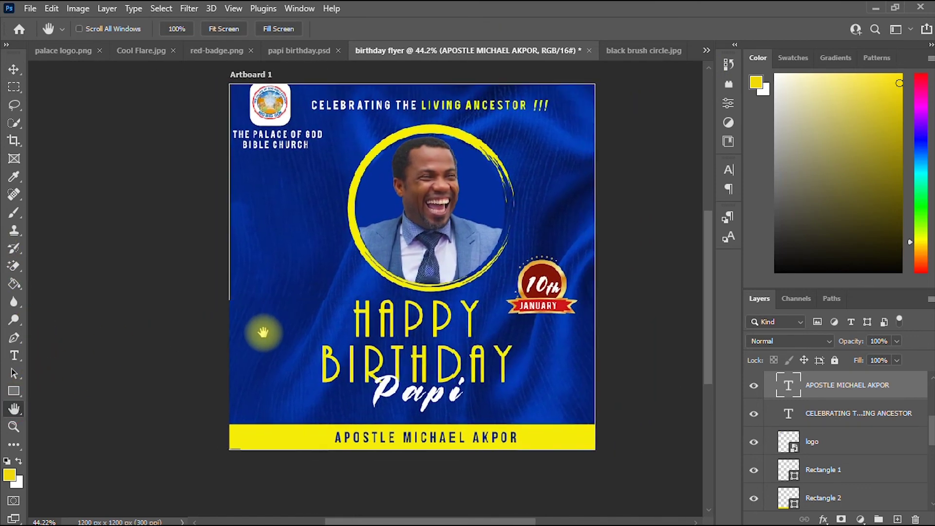
Draw a small triangle shape on the left side of the flyer.
left_click(14, 392)
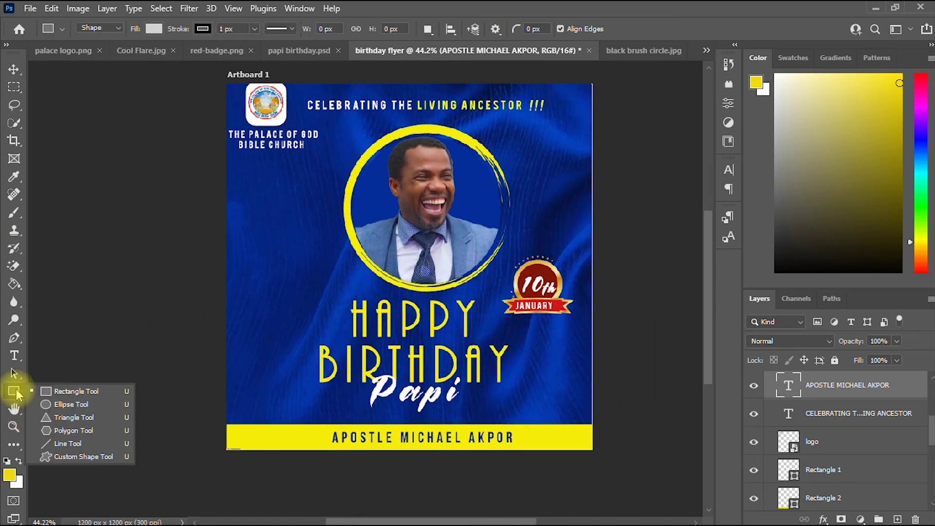
left_click(256, 380)
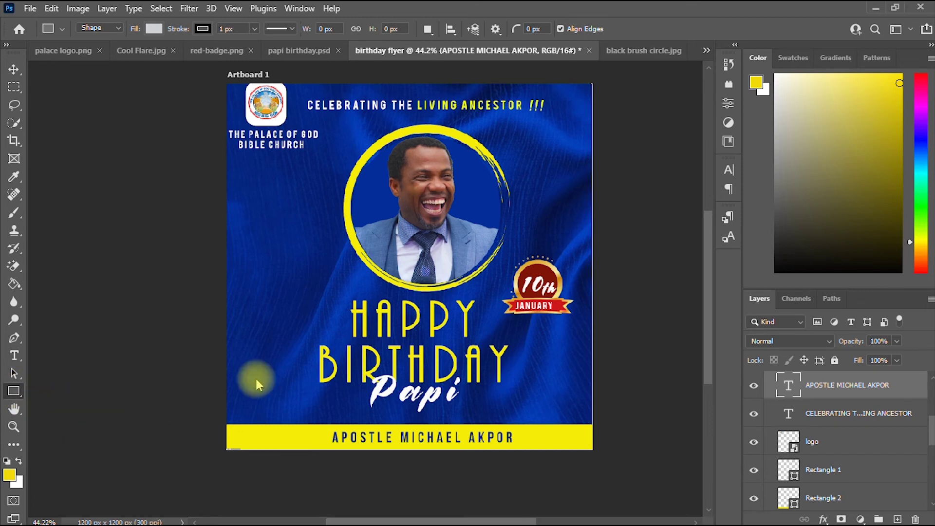
left_click_drag(277, 253, 306, 293)
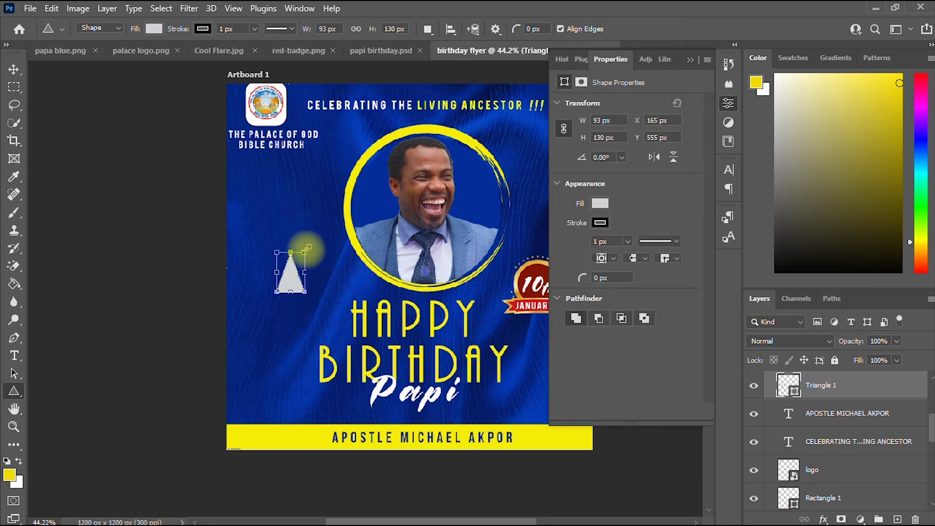
left_click_drag(306, 250, 286, 271)
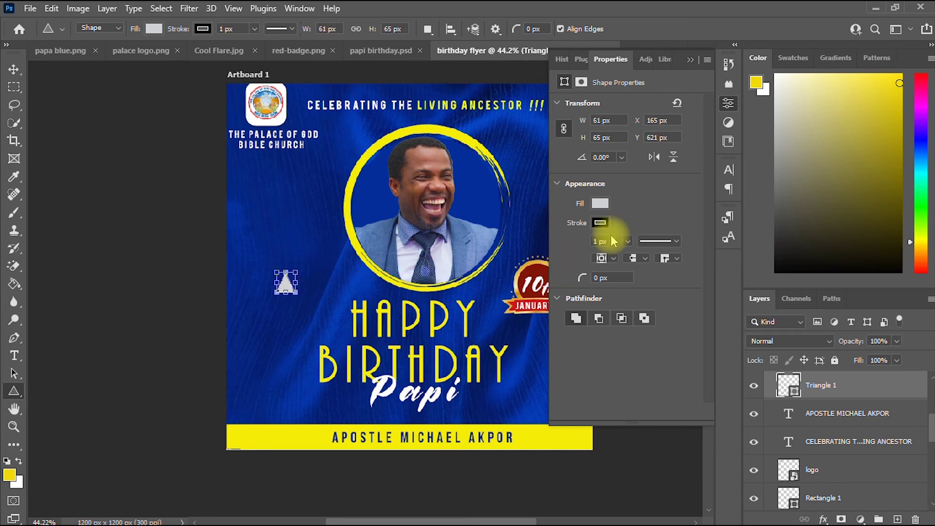
Fill the triangle white and rotate it about 90° to point right onto the yellow bar.
left_click(601, 204)
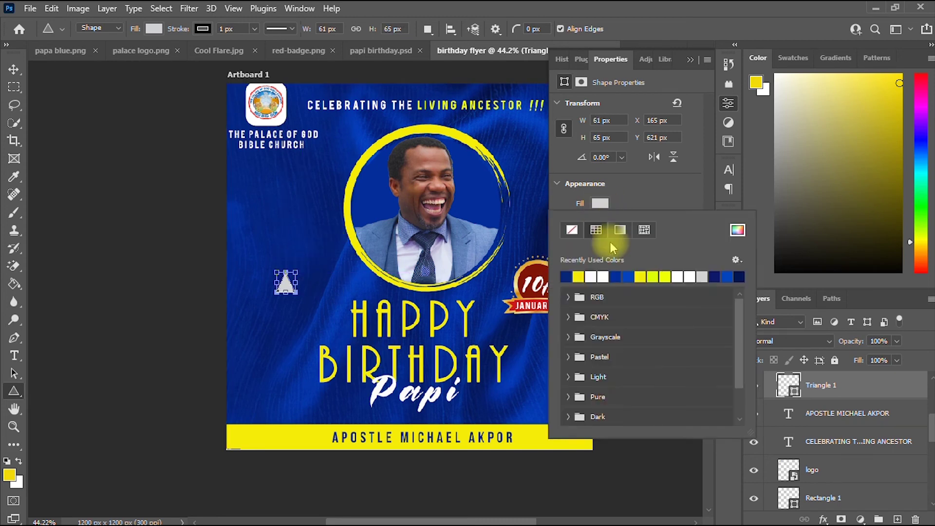
left_click(604, 276)
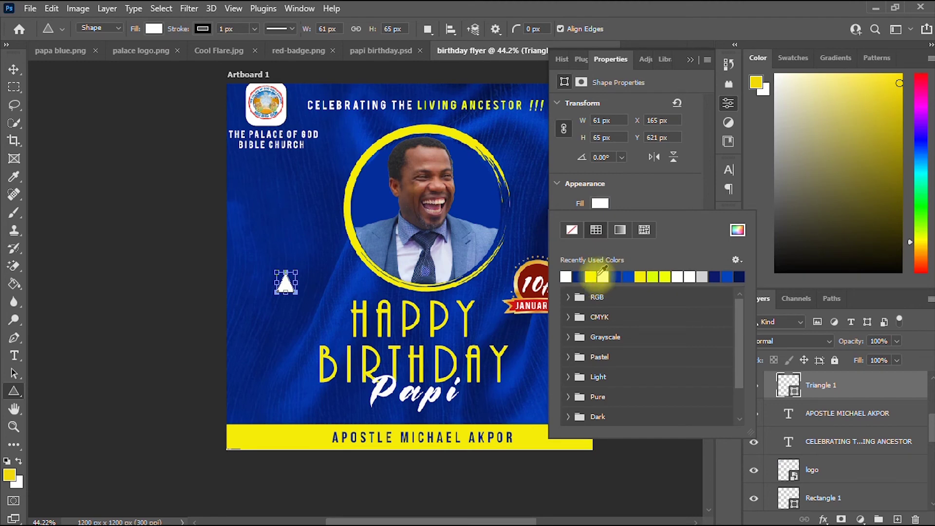
left_click(13, 69)
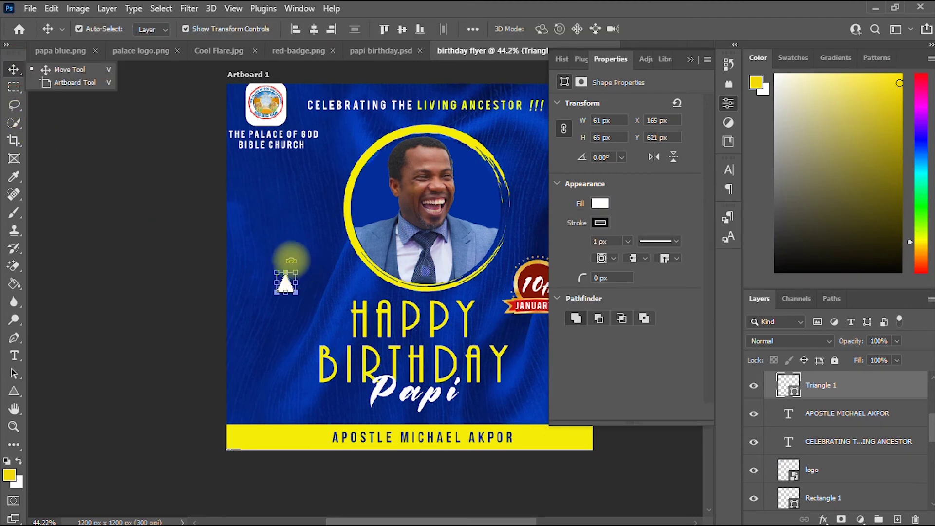
left_click_drag(291, 258, 305, 419)
scroll(282, 419, "up", 6)
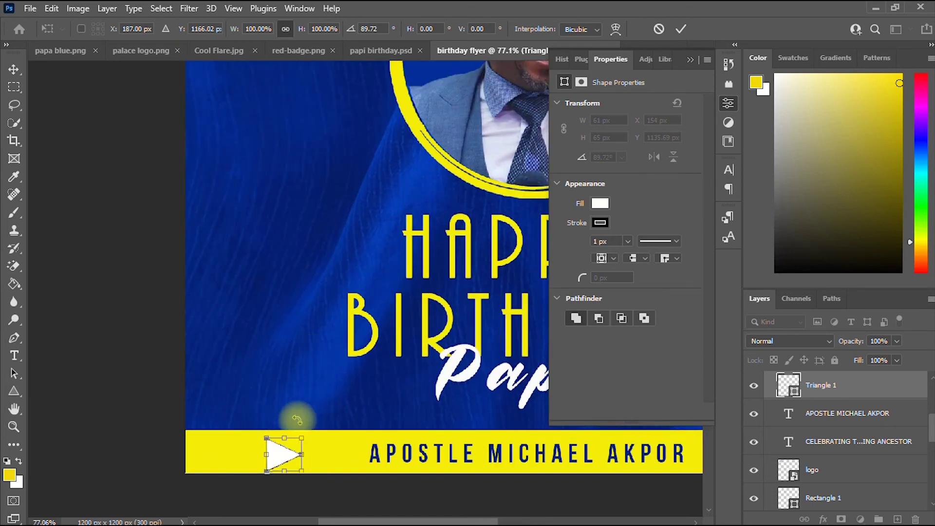
Nudge the triangle right toward the name, fill it bright red, and scale it to about 77%.
left_click(13, 69)
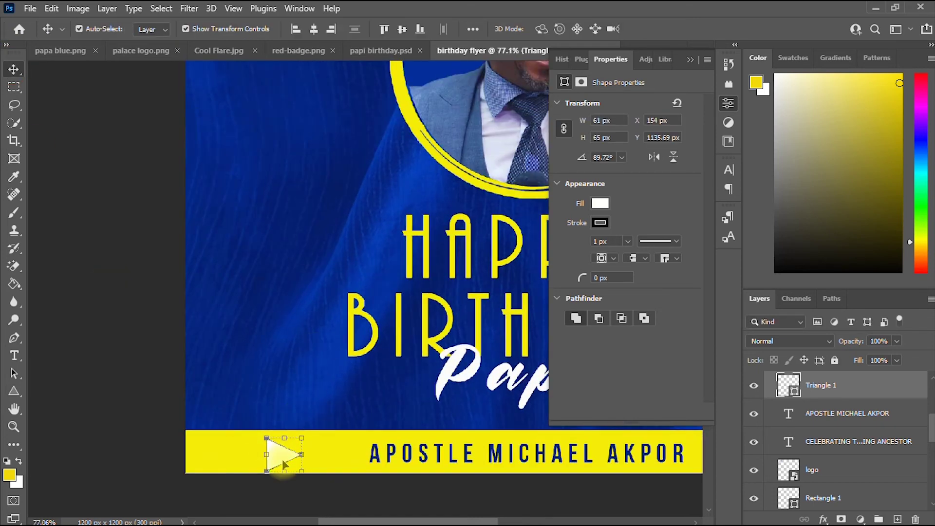
left_click_drag(283, 461, 320, 457)
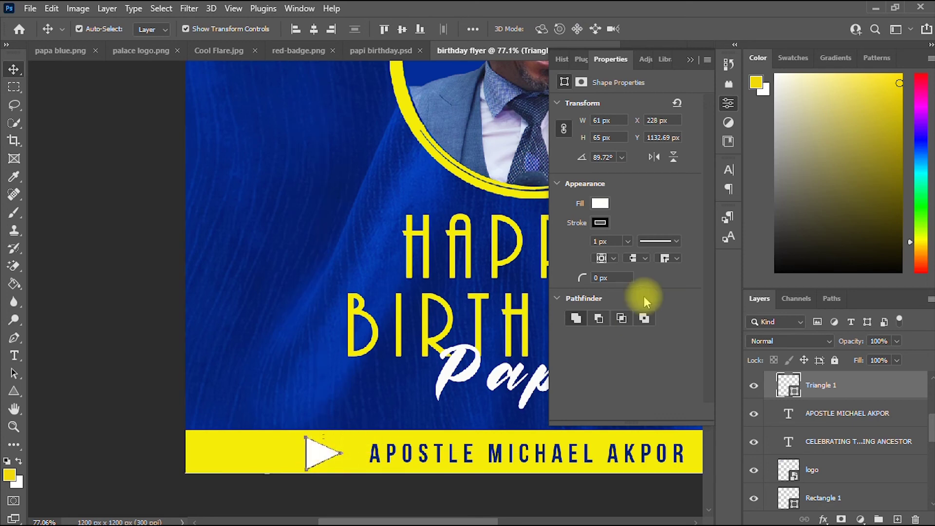
left_click(600, 204)
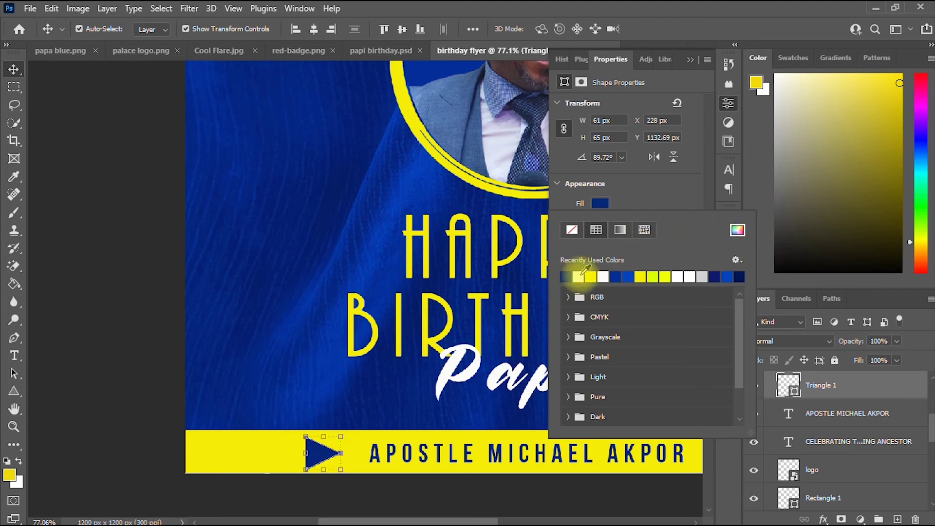
left_click(740, 230)
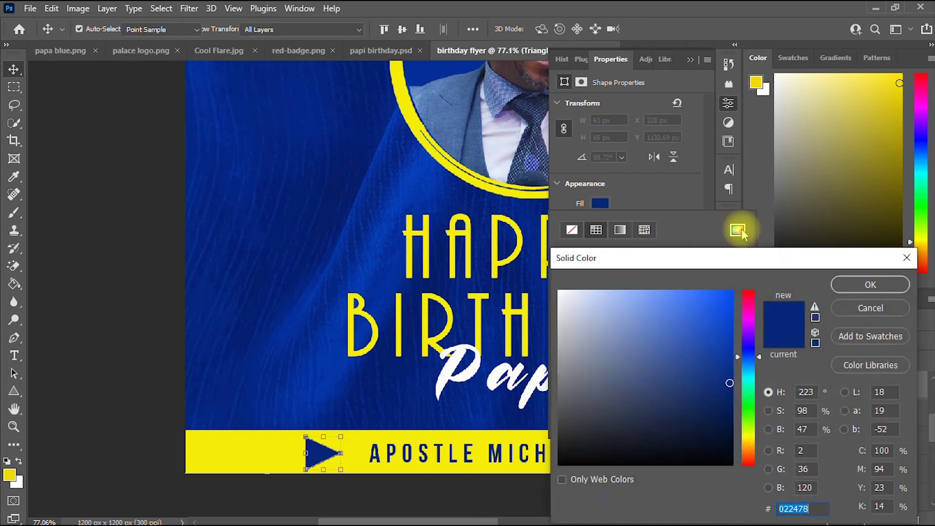
left_click(750, 460)
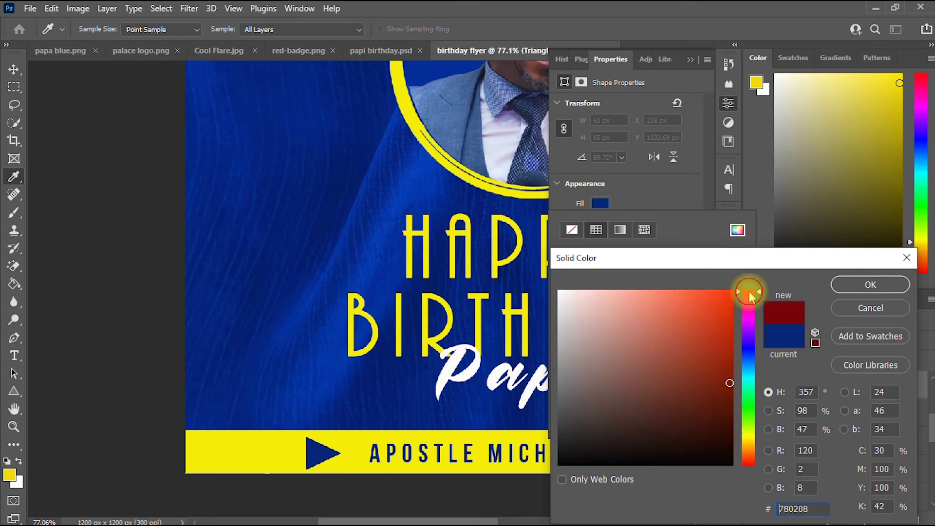
left_click(732, 292)
left_click(870, 284)
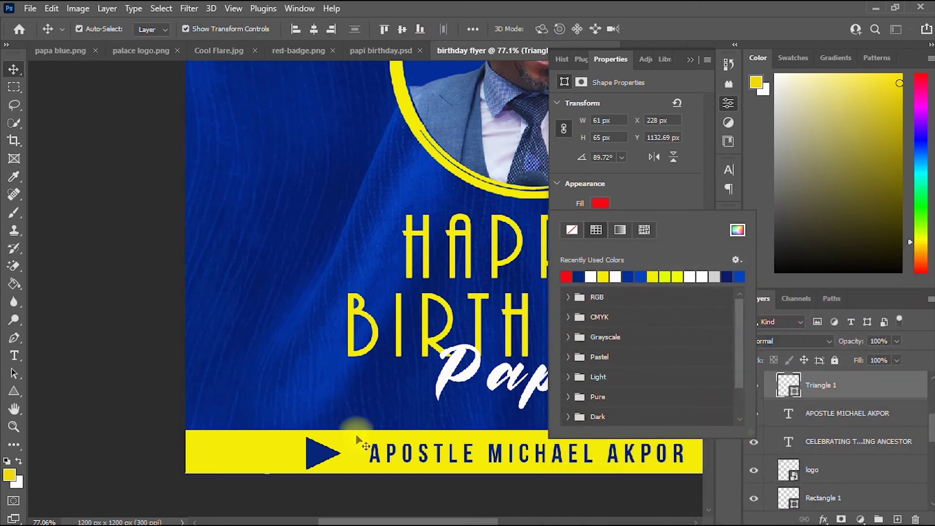
left_click_drag(341, 434, 333, 442)
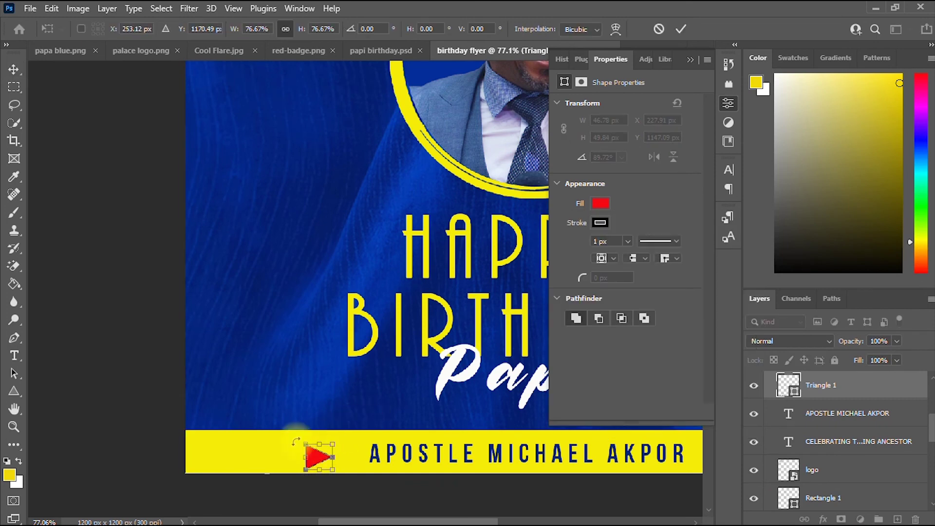
scroll(220, 341, "up", 3)
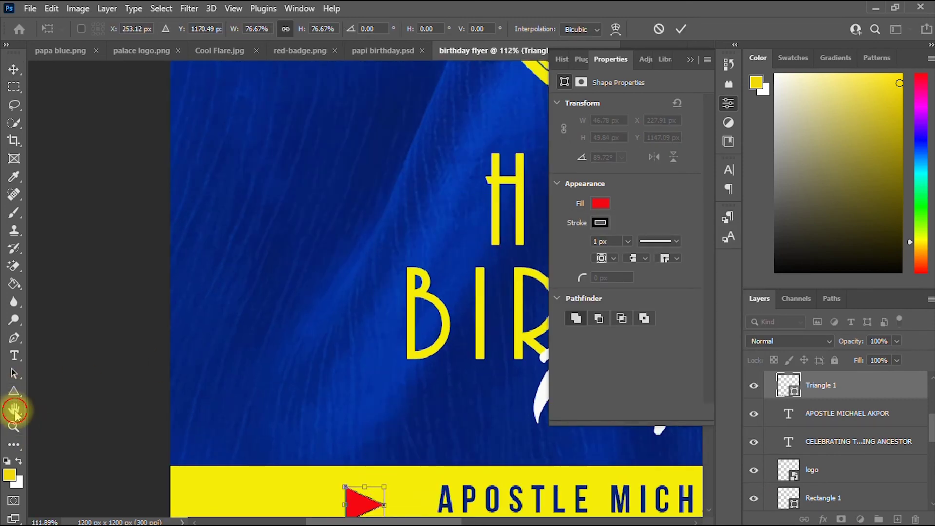
Move the red triangle right beside the name text on the bar.
left_click(15, 410)
left_click_drag(201, 336, 174, 192)
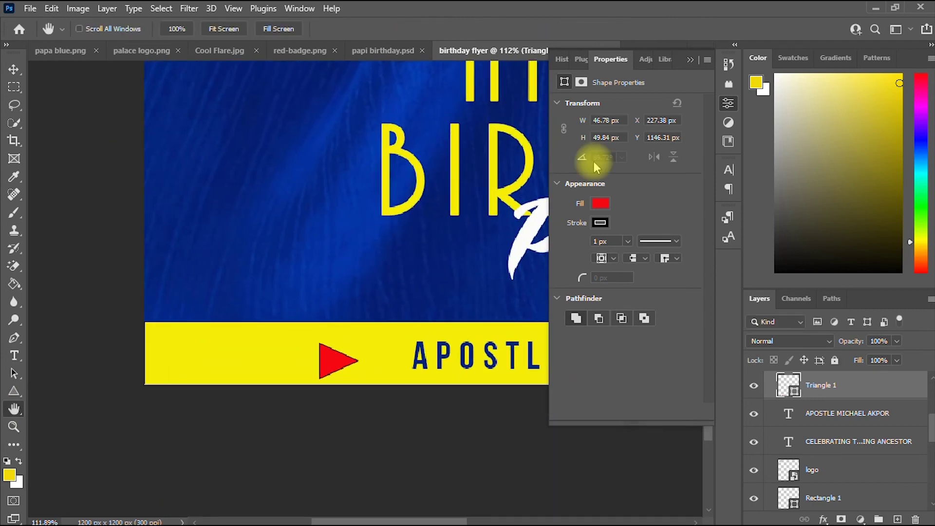
left_click(688, 60)
left_click(14, 69)
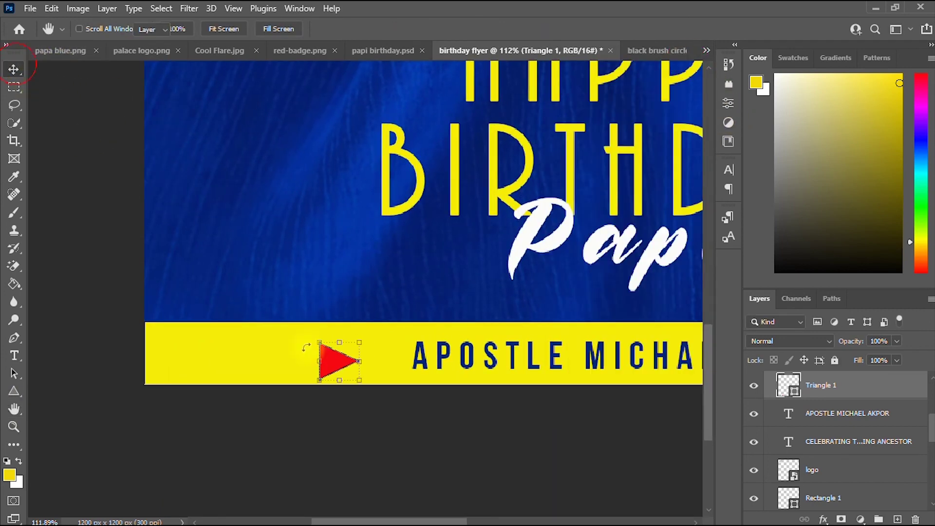
left_click_drag(349, 362, 398, 345)
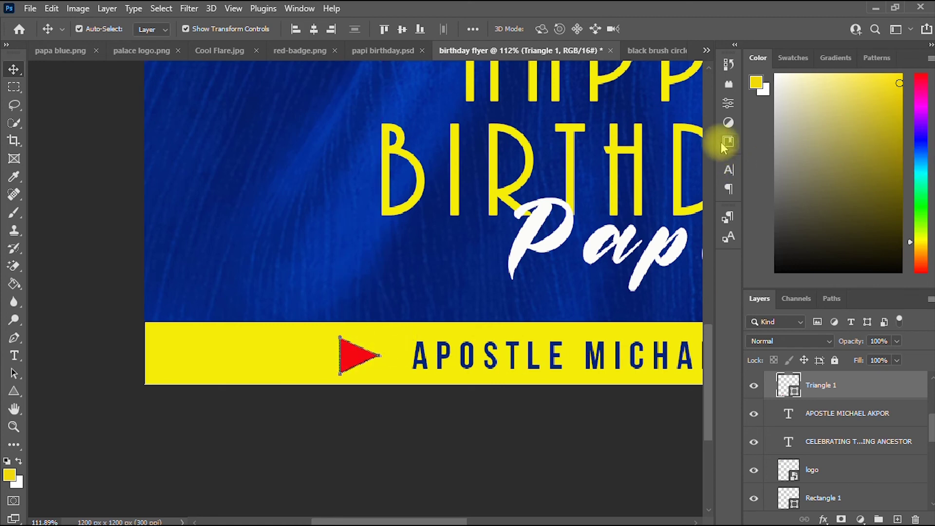
Give the triangle a navy fill and shrink it slightly.
left_click(14, 391)
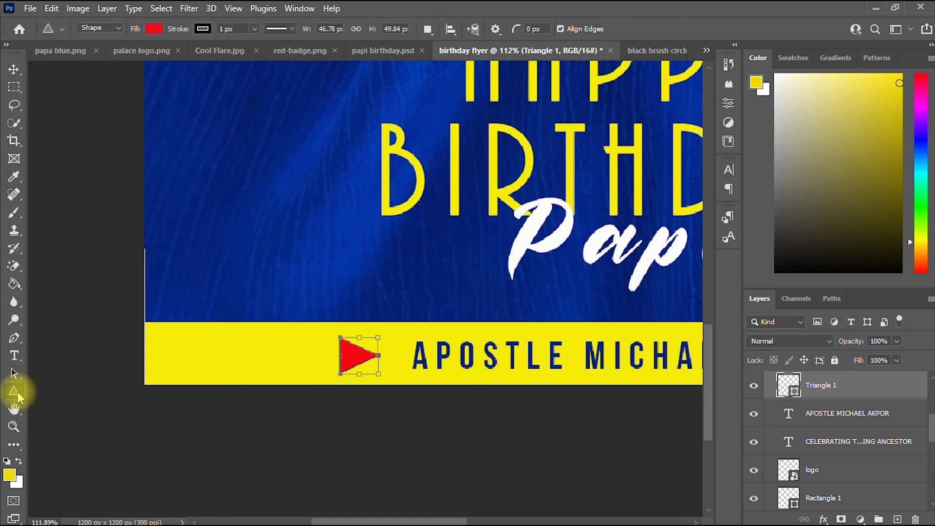
left_click(729, 105)
left_click(601, 203)
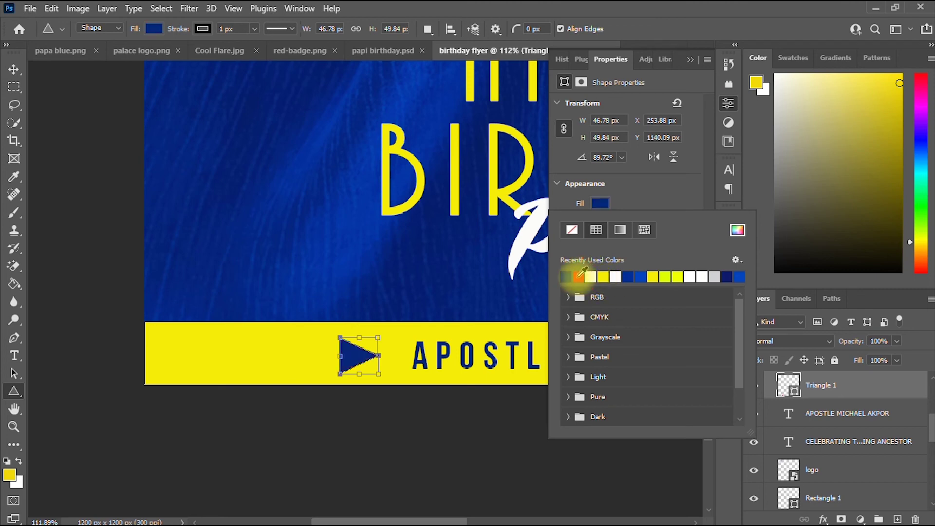
left_click(14, 70)
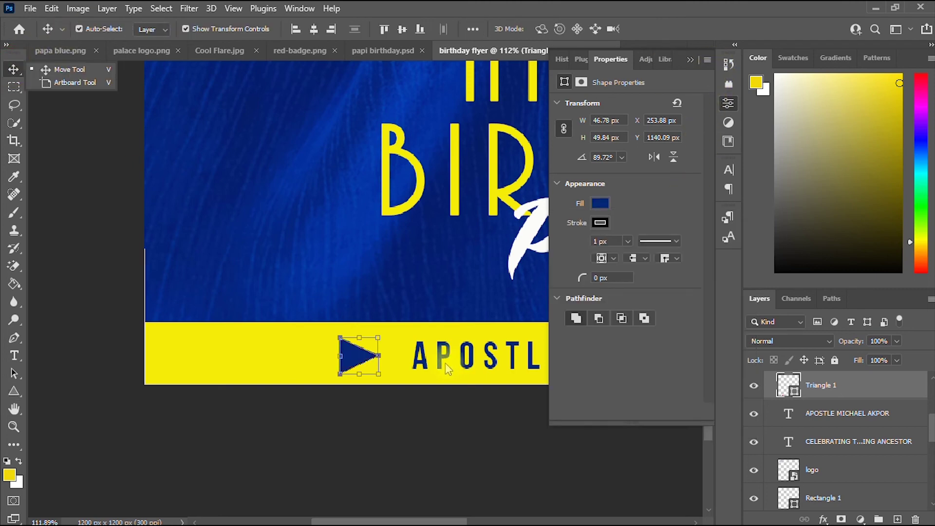
left_click_drag(380, 335, 378, 363)
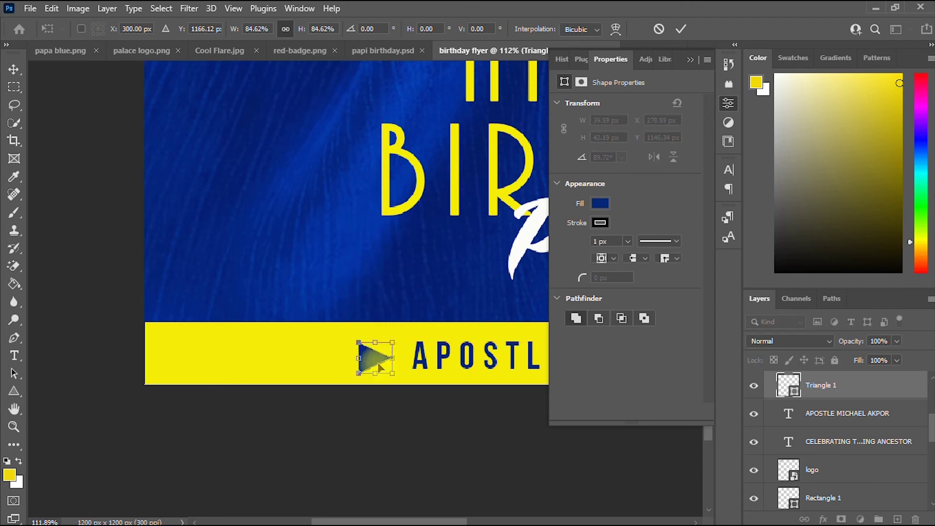
left_click(681, 28)
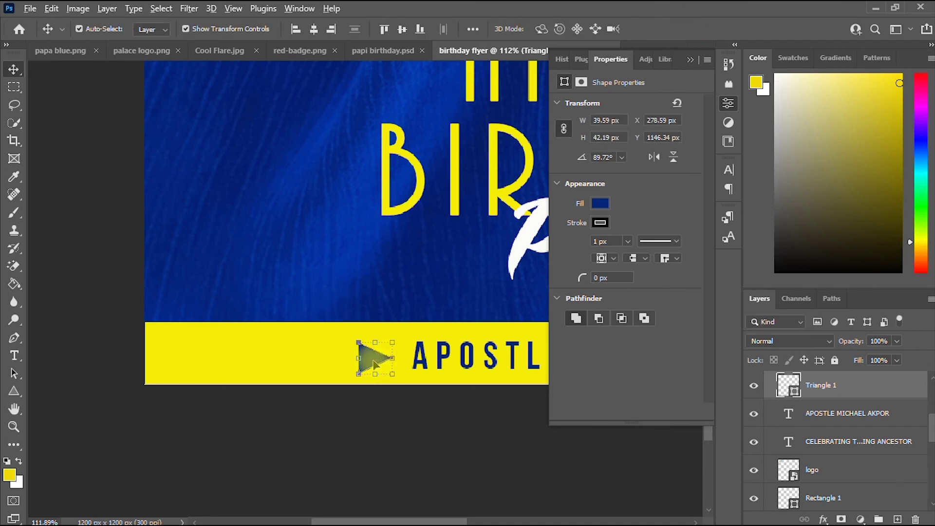
Add a white, outline-free copy of the triangle overlapping the navy one as a two-tone arrow.
left_click_drag(375, 363, 346, 363)
left_click(601, 203)
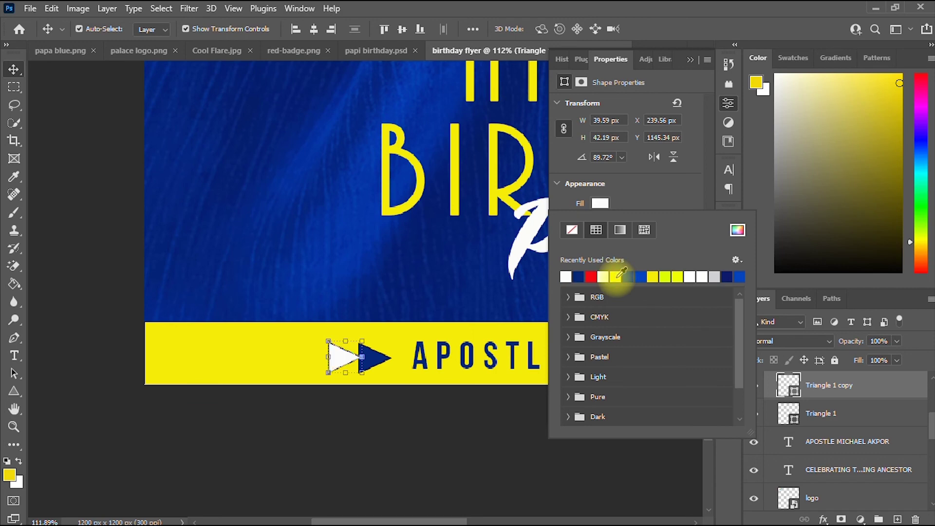
left_click(13, 68)
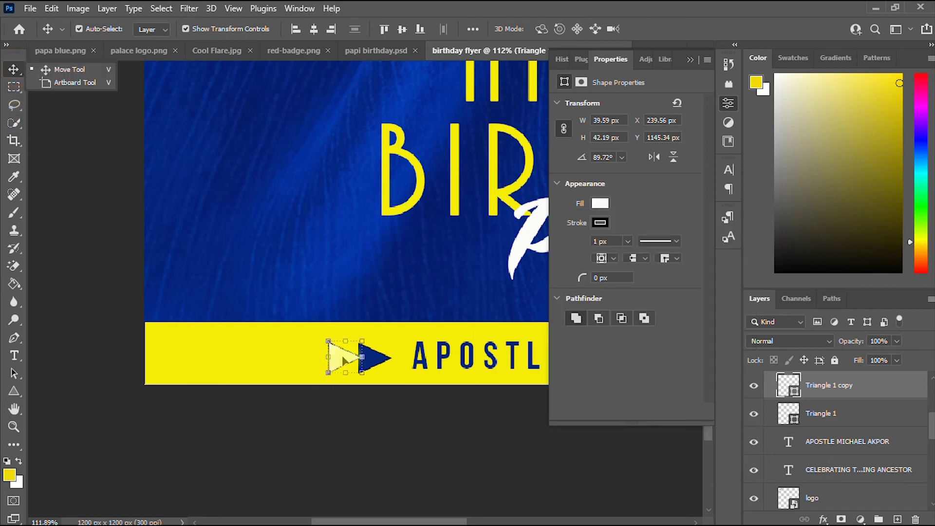
left_click_drag(344, 361, 367, 363)
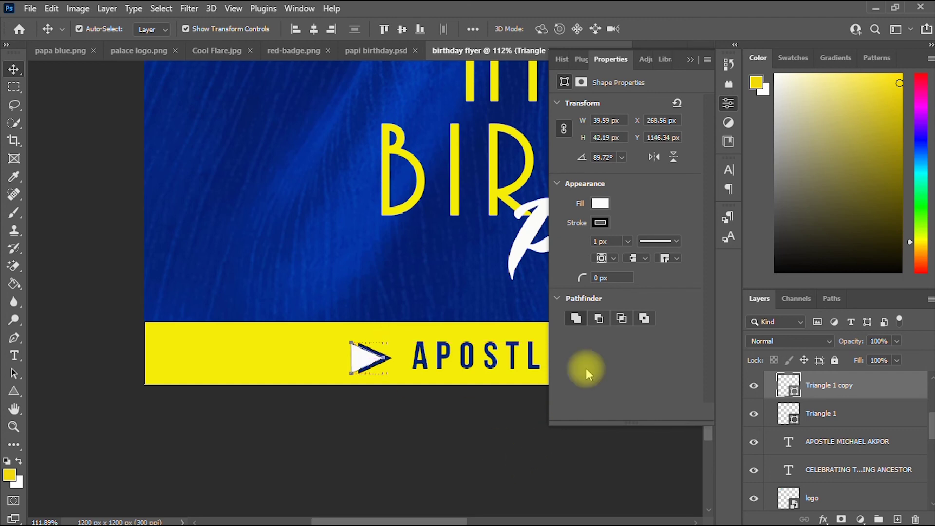
left_click(600, 223)
left_click(572, 249)
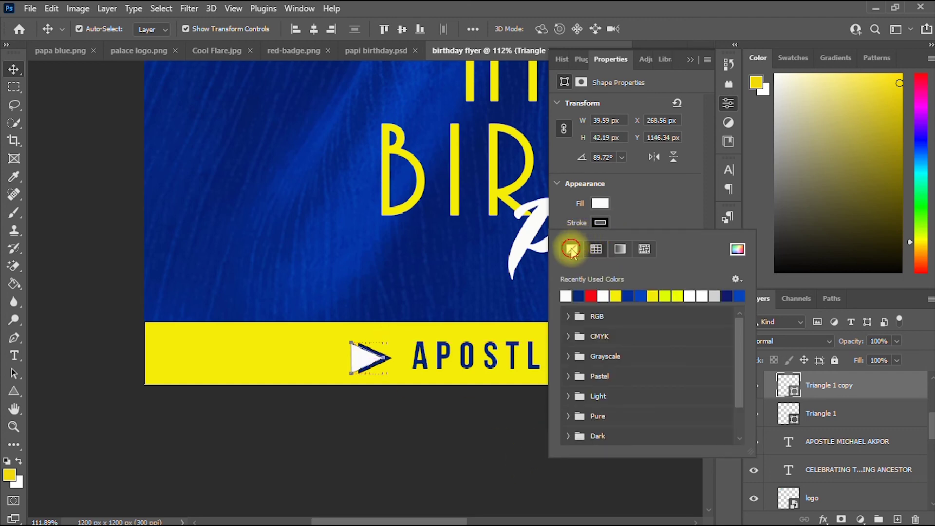
left_click(67, 167)
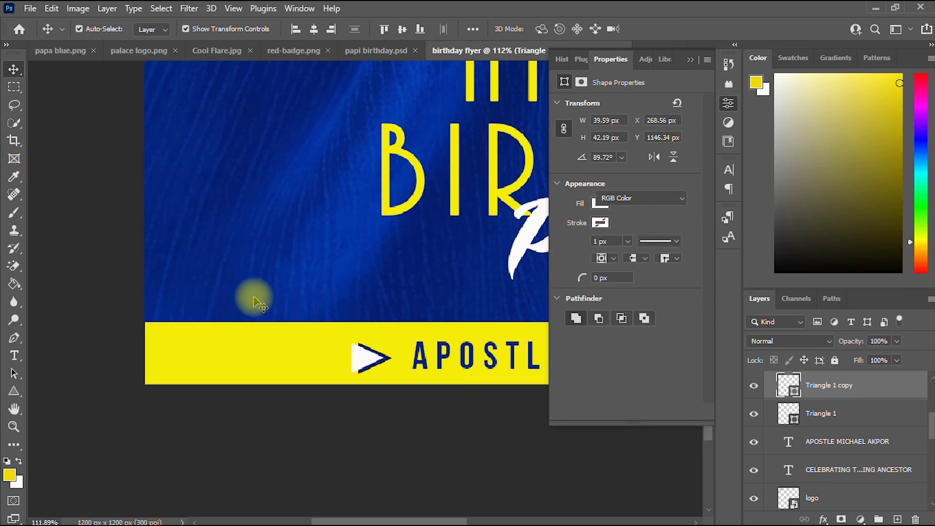
left_click(690, 59)
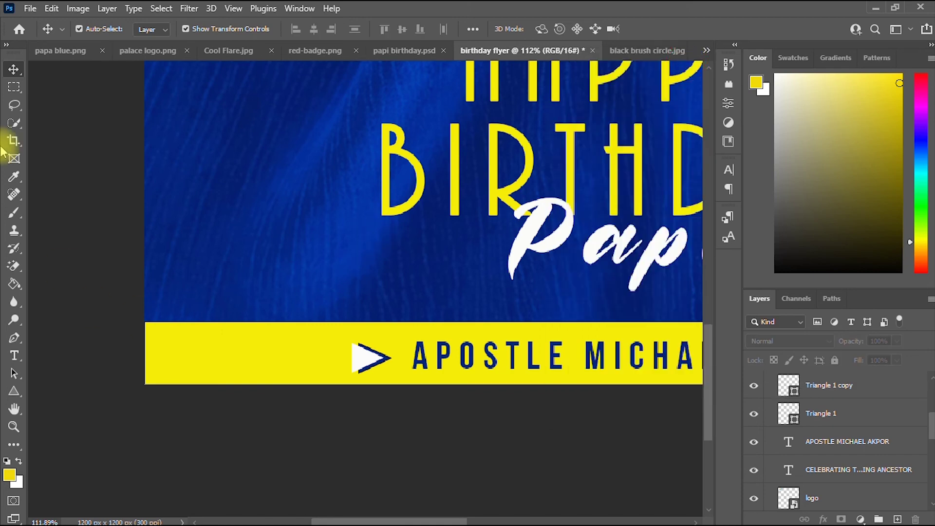
left_click(13, 410)
left_click_drag(320, 198, 123, 325)
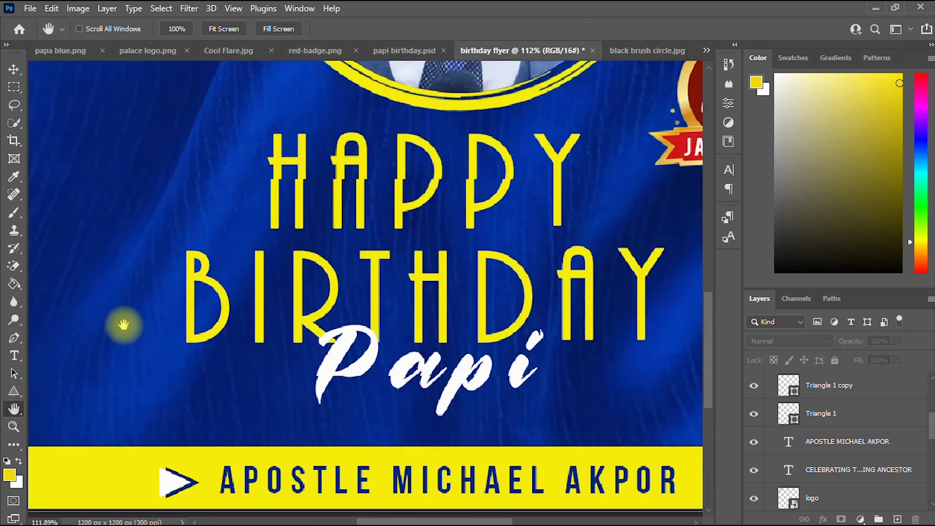
scroll(260, 324, "down", 1)
scroll(260, 324, "down", 6)
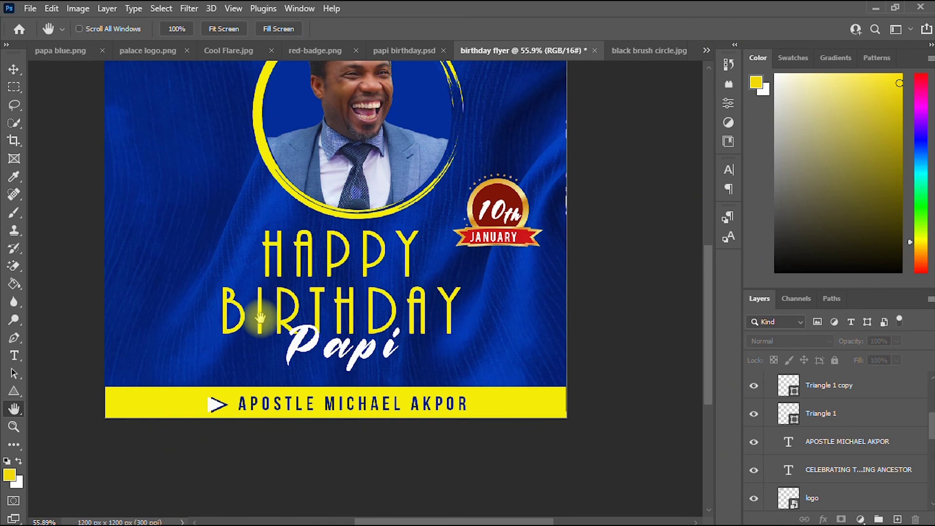
scroll(261, 318, "down", 2)
left_click_drag(270, 242, 283, 323)
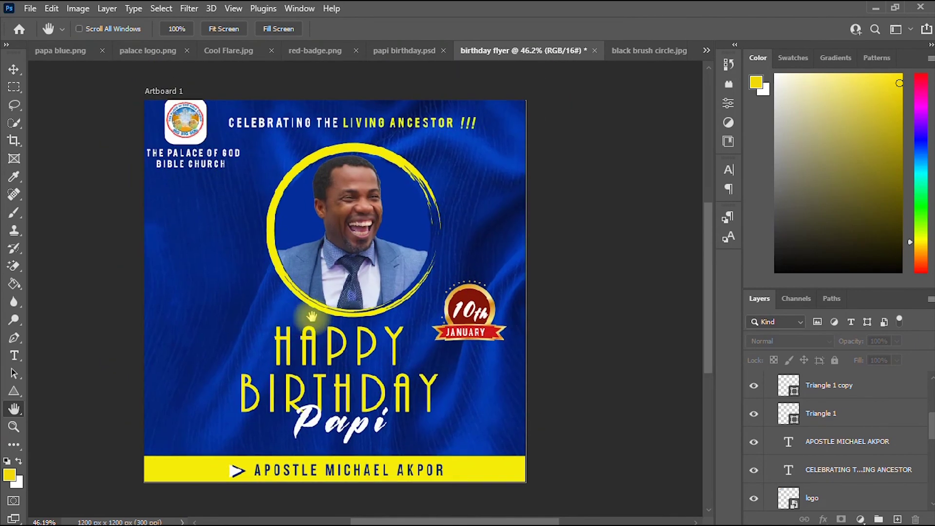
scroll(311, 317, "up", 3)
scroll(320, 304, "down", 4)
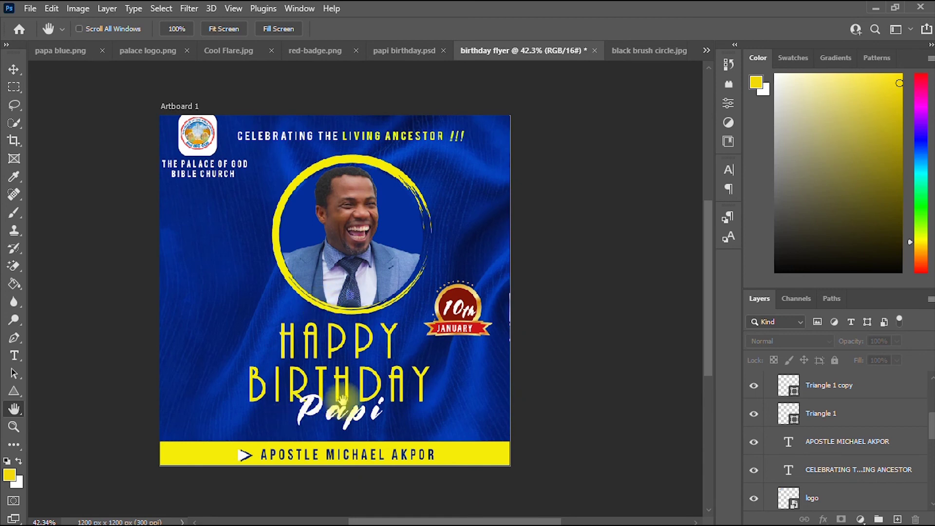
left_click(12, 71)
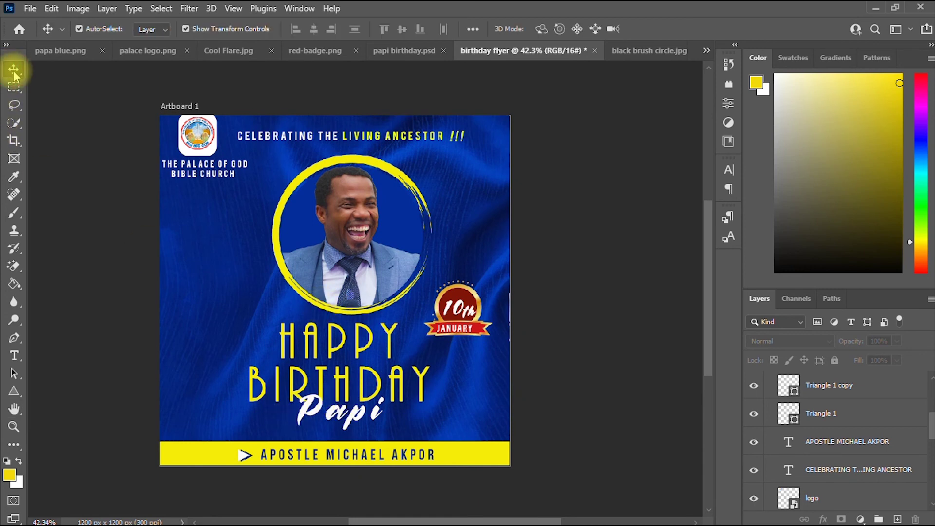
Unlock Cool Flare.jpg's Background and drag the image into the birthday flyer.
left_click(236, 52)
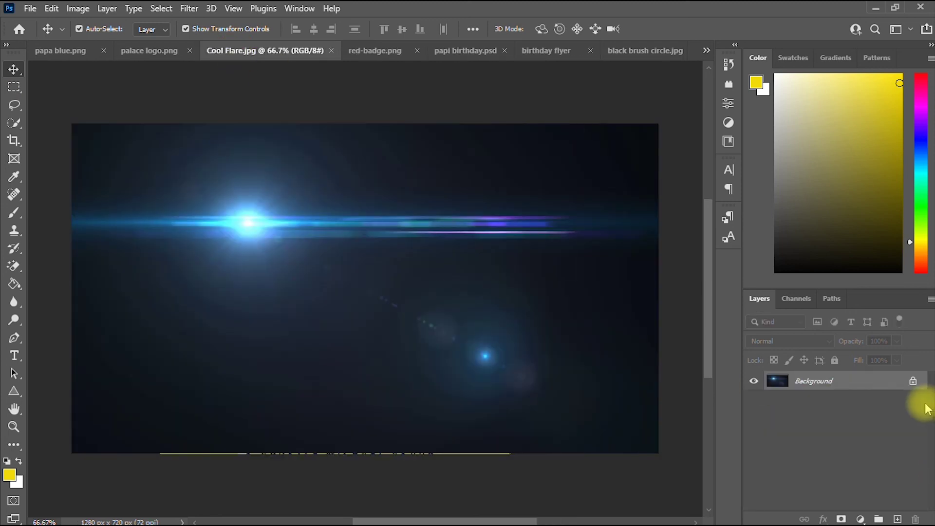
left_click(913, 380)
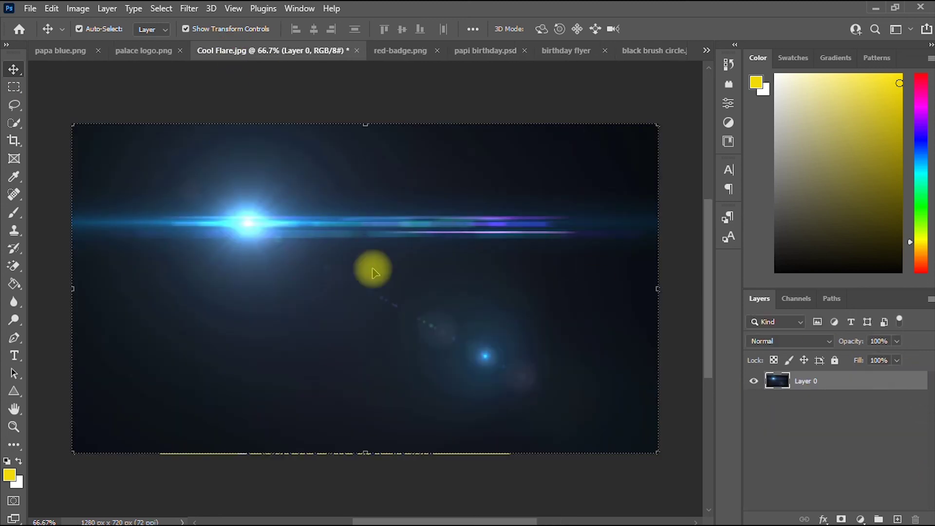
left_click_drag(453, 380, 327, 334)
left_click(453, 219)
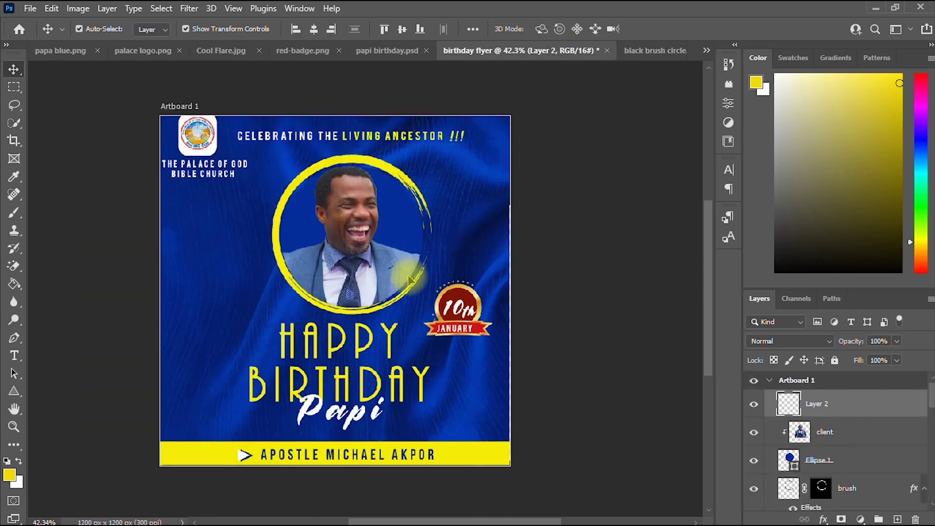
Scale the flare to about 52% and rename its layer 'lens'.
left_click_drag(346, 238, 380, 345)
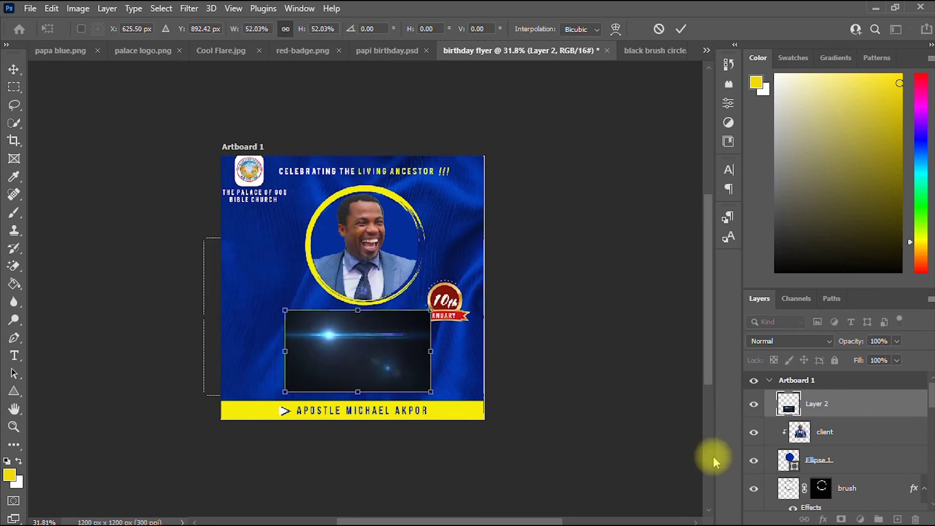
double_click(823, 405)
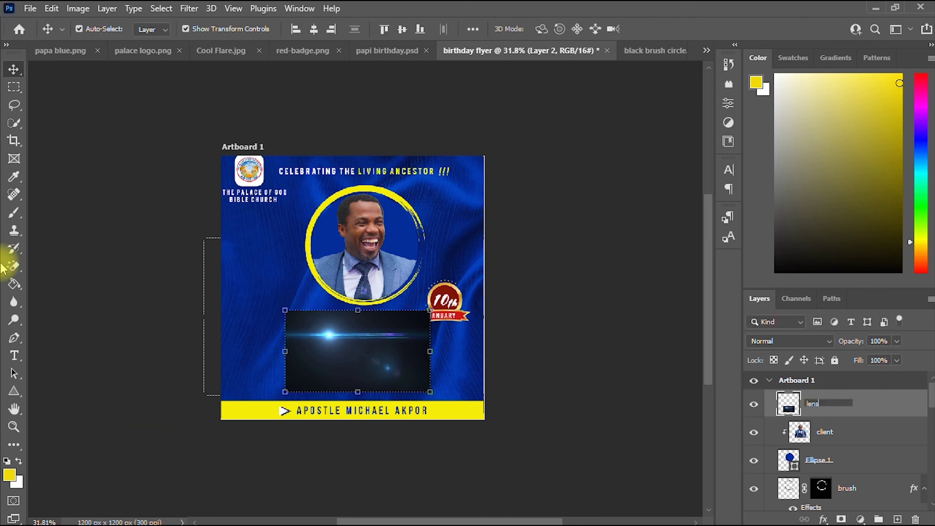
left_click(95, 168)
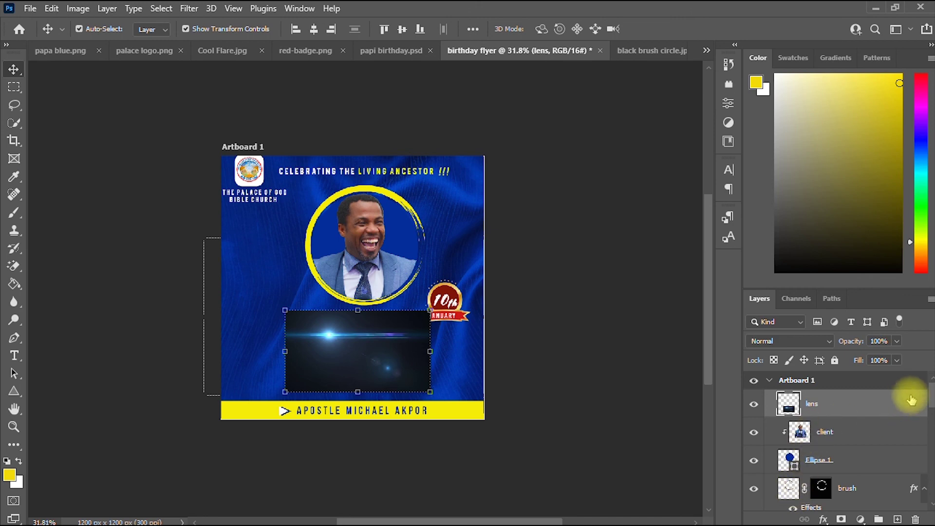
mouse_move(932, 398)
left_mouse_down()
mouse_move(930, 460)
mouse_move(929, 390)
mouse_move(929, 399)
left_mouse_up()
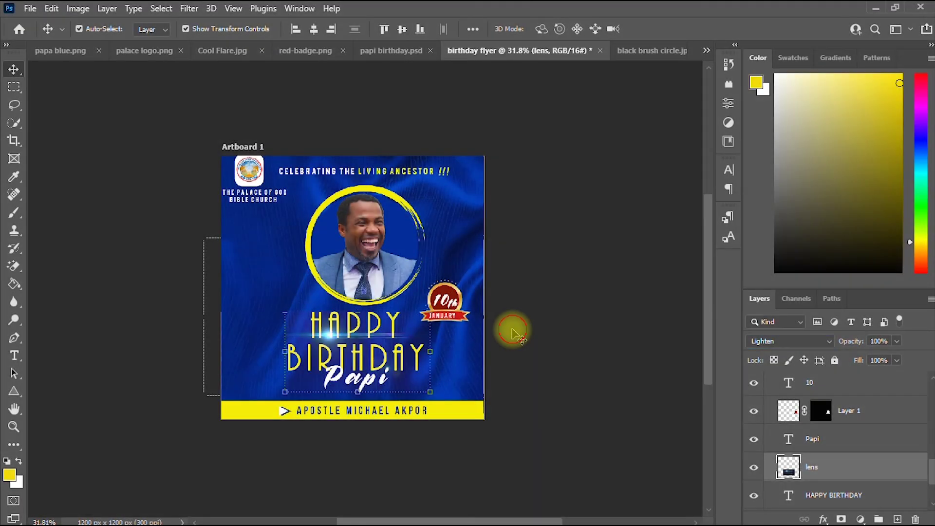
Reframe the flyer in the view and switch to the Brush tool.
left_click(511, 328)
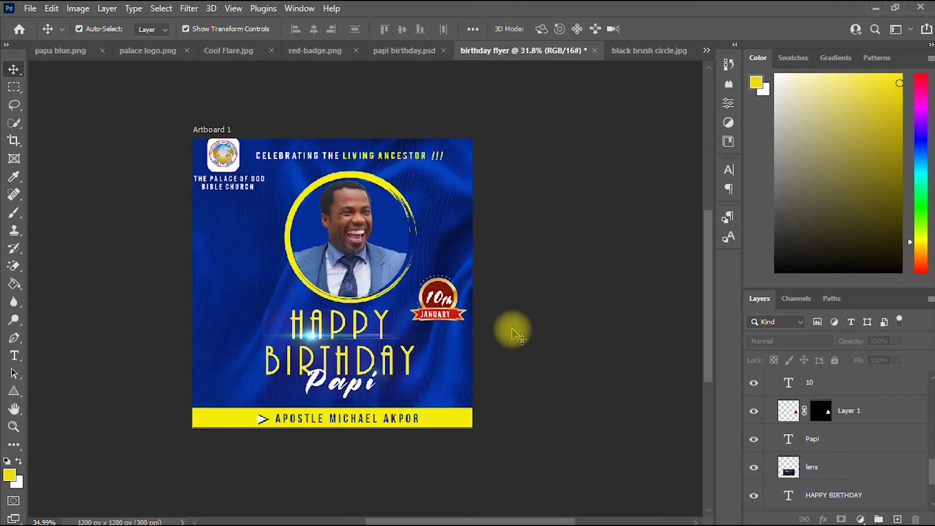
scroll(513, 333, "up", 2)
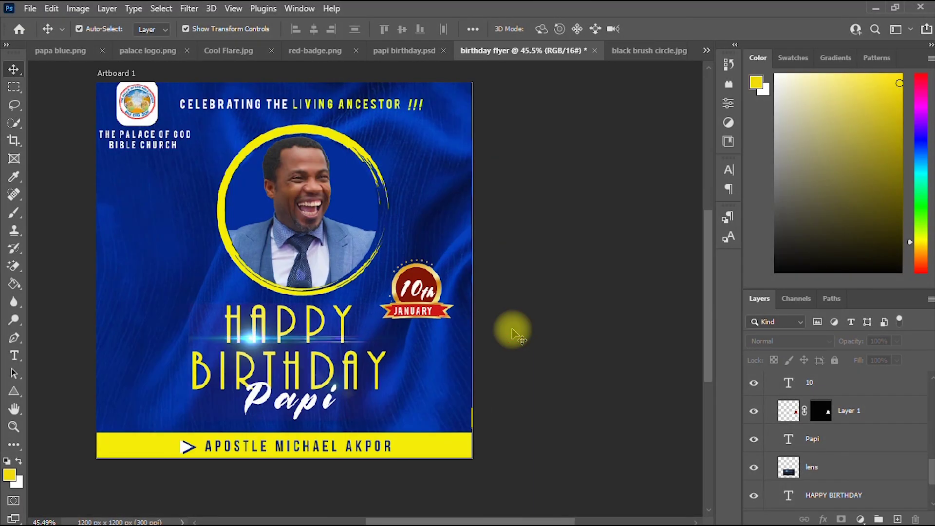
left_click(11, 410)
left_click_drag(218, 359, 311, 340)
scroll(360, 352, "up", 3)
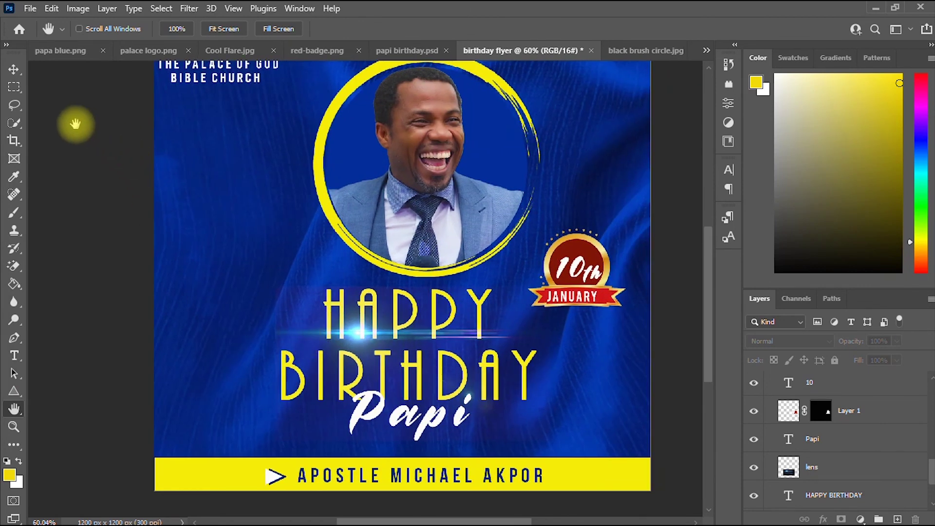
left_click(13, 69)
scroll(486, 386, "up", 2)
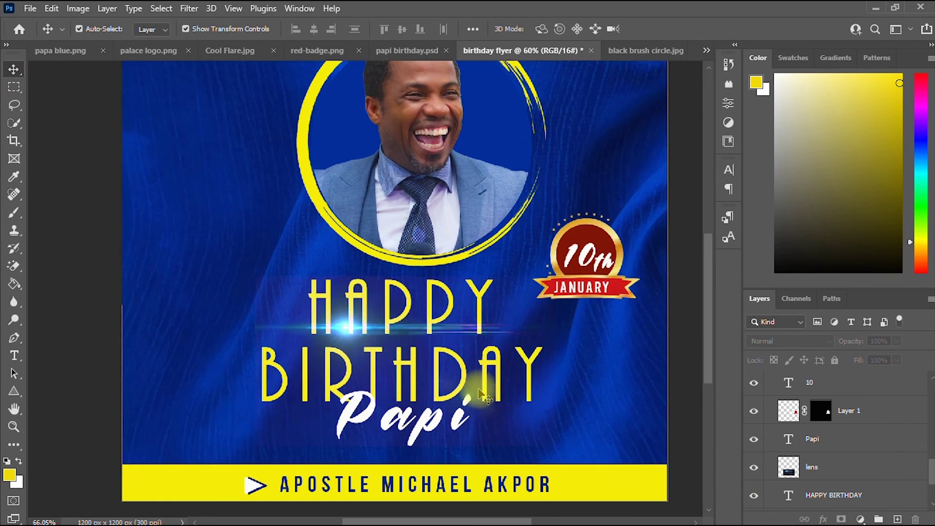
scroll(449, 356, "down", 2)
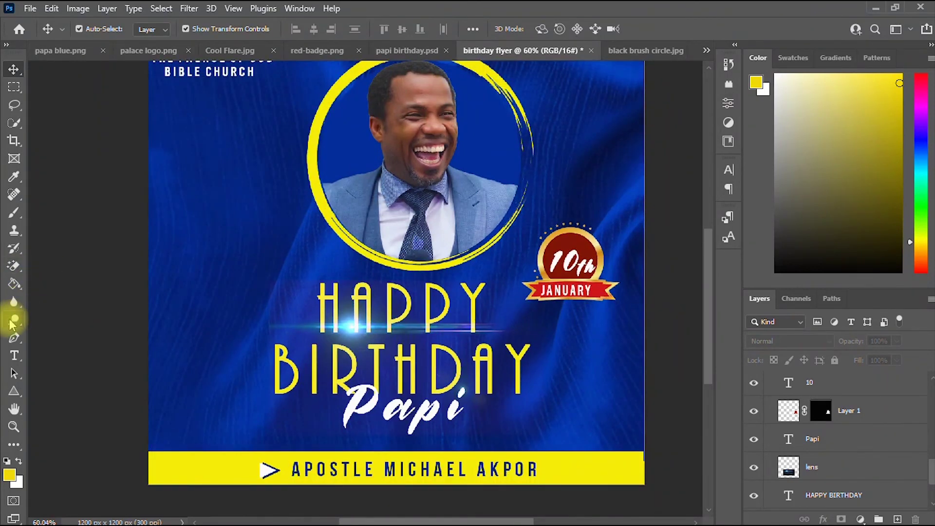
left_click(12, 270)
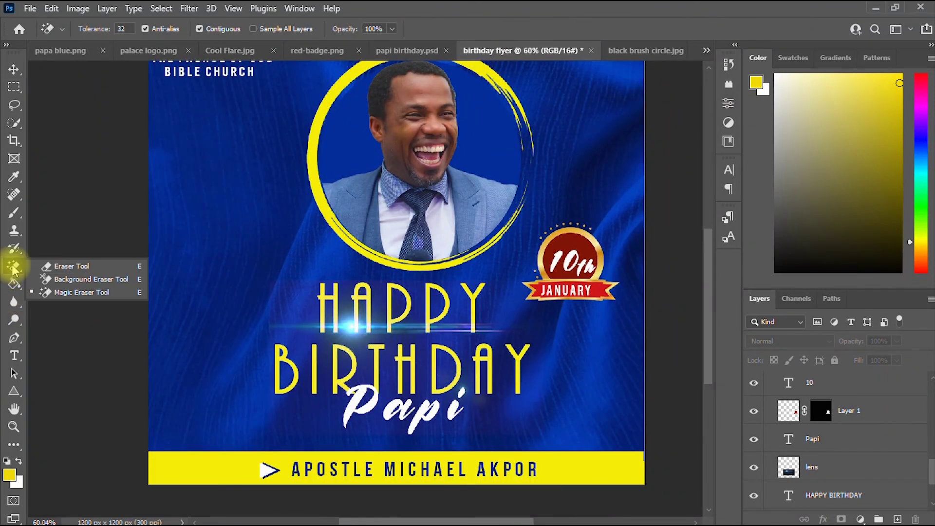
left_click(20, 213)
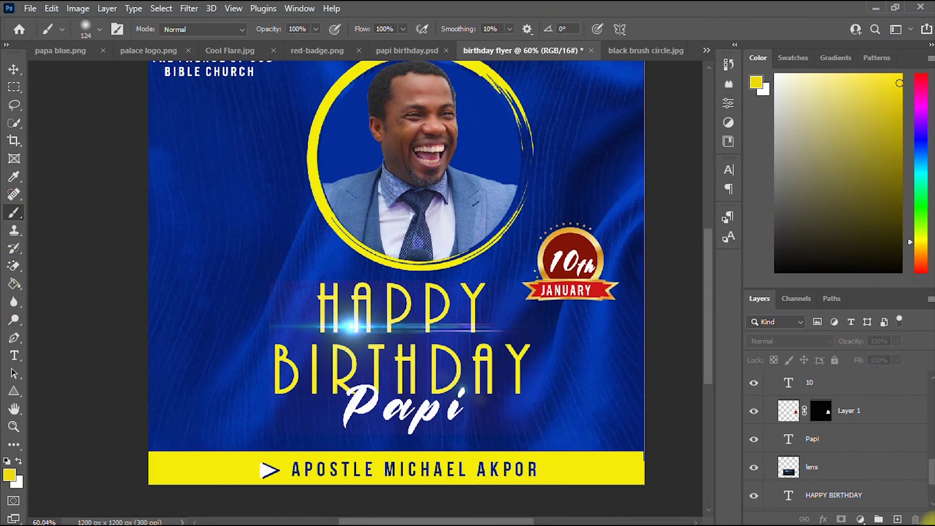
Select the flare's layer and drag the glow down toward the Papi text.
left_click(794, 418)
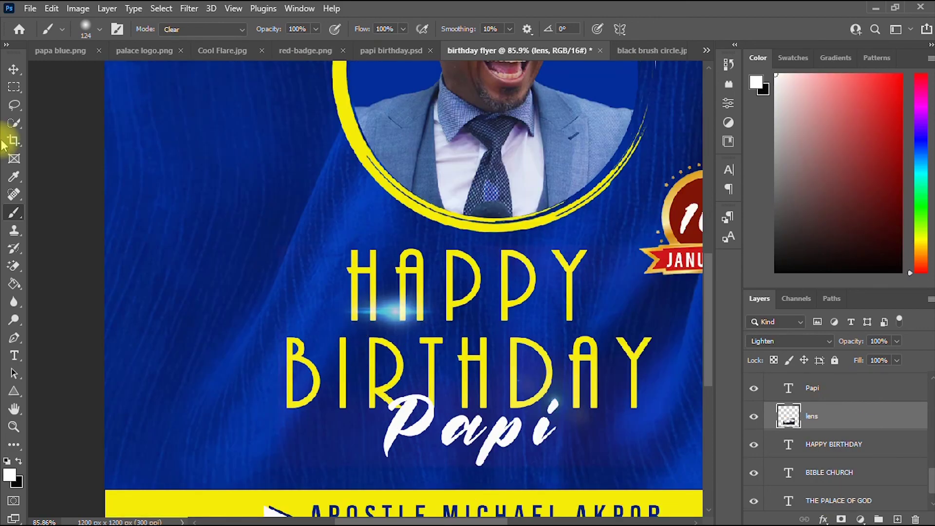
left_click(20, 70)
left_click_drag(445, 370, 499, 428)
scroll(498, 427, "down", 4)
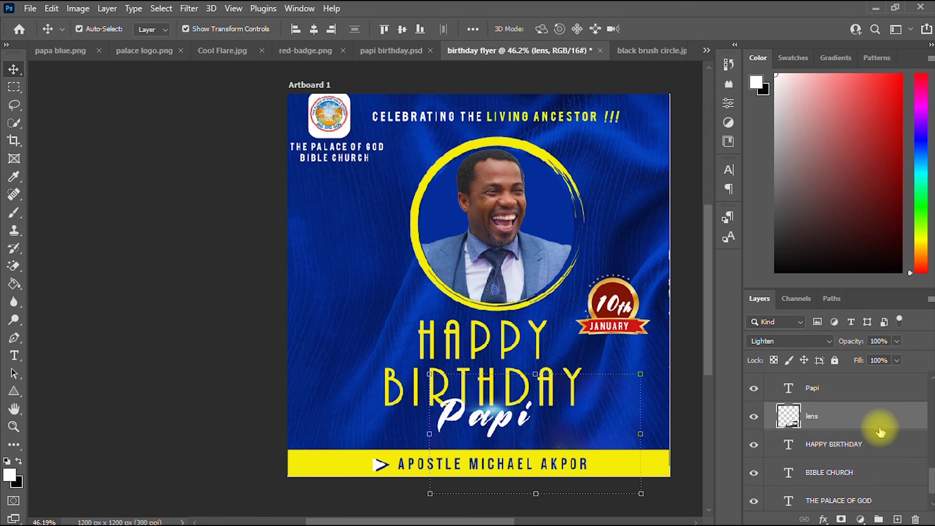
Shift the lens layer's hue to -82 with Hue/Saturation for a greenish glow.
right_click(884, 424)
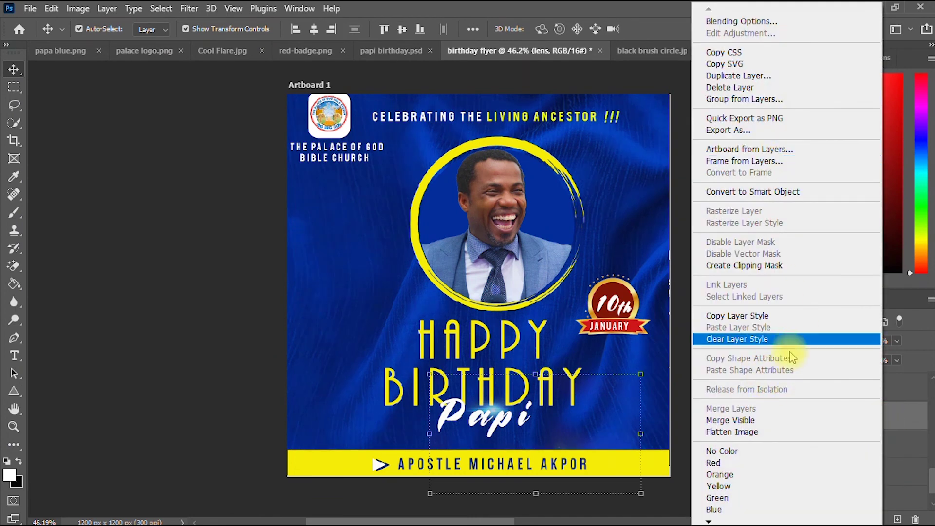
left_click(199, 195)
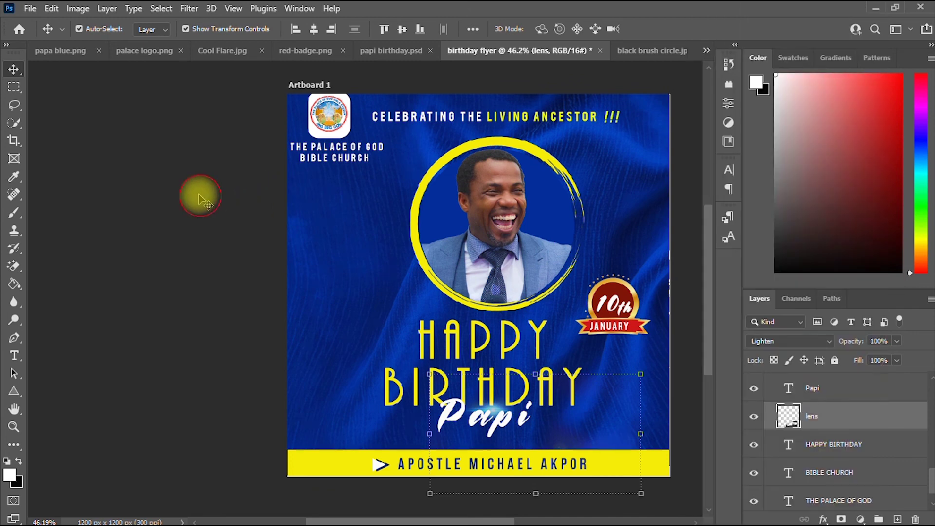
left_click(68, 9)
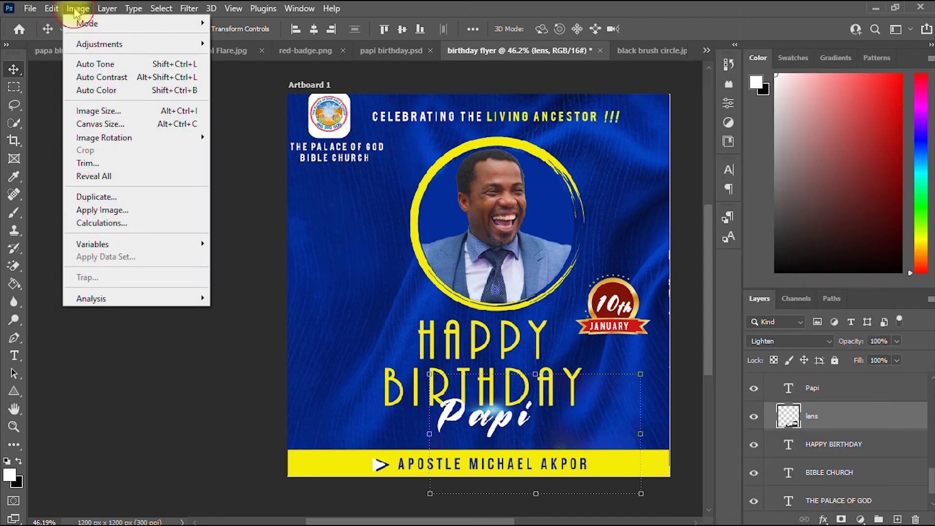
mouse_move(99, 47)
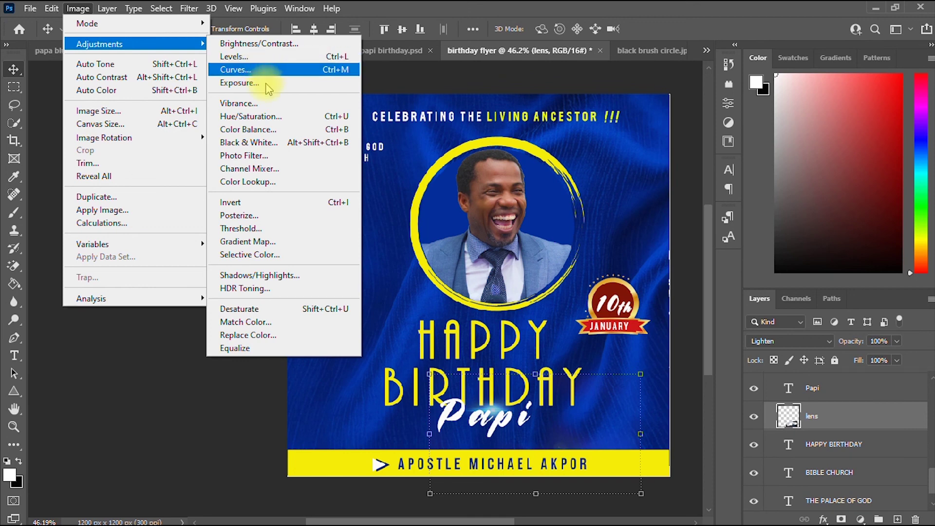
left_click(267, 117)
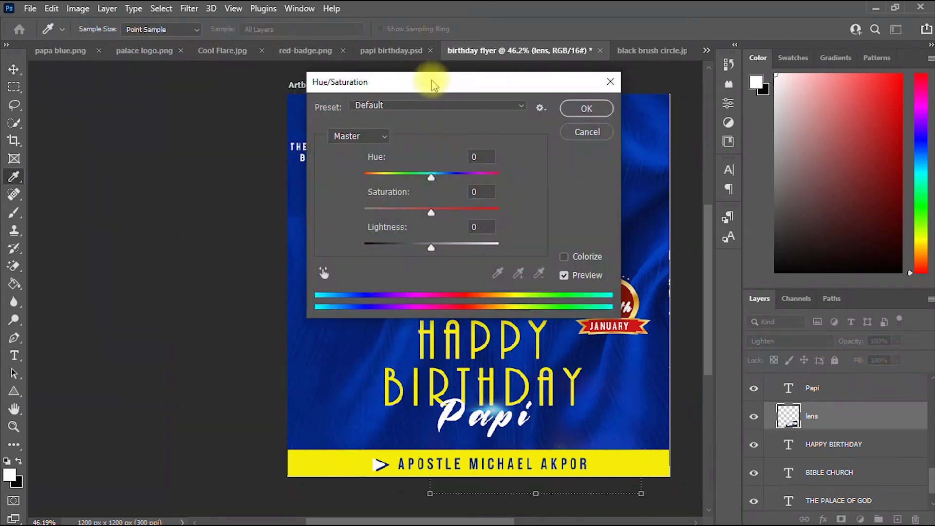
left_click_drag(432, 80, 739, 68)
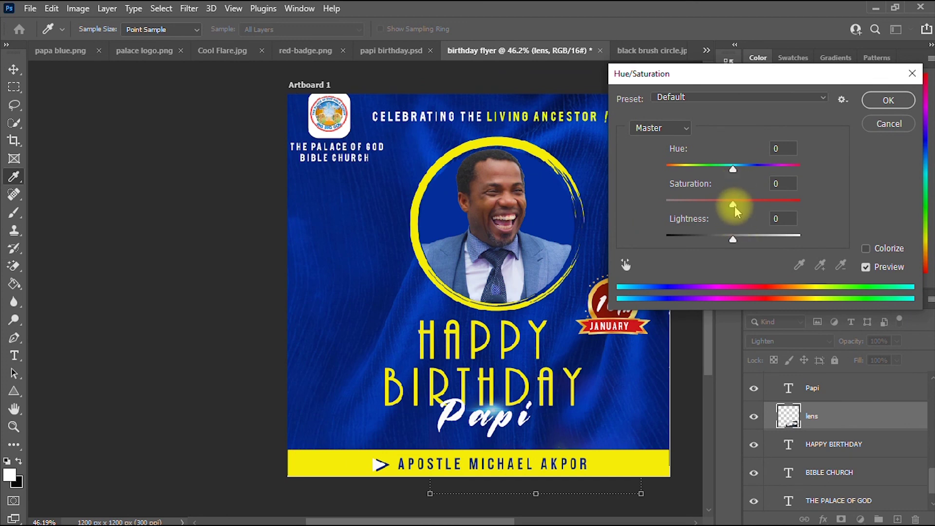
left_click_drag(735, 174, 694, 174)
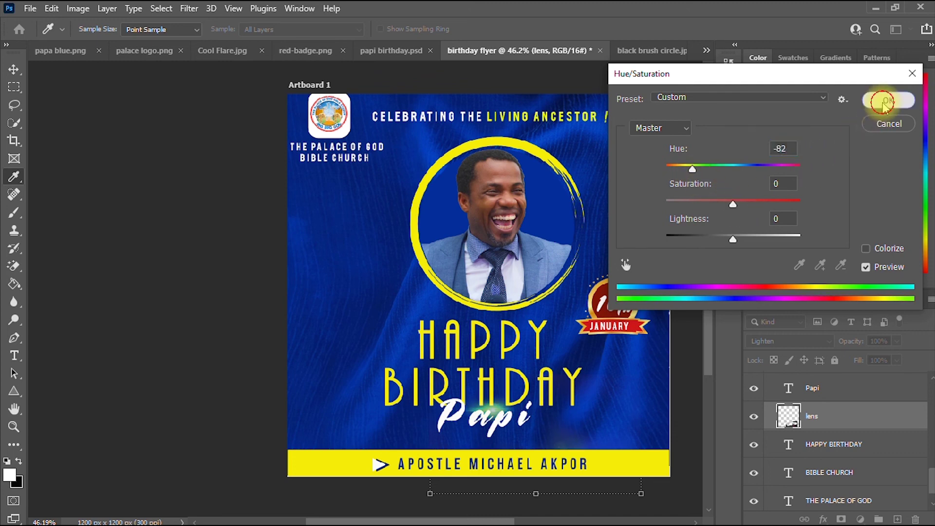
left_click(886, 102)
scroll(482, 253, "up", 3)
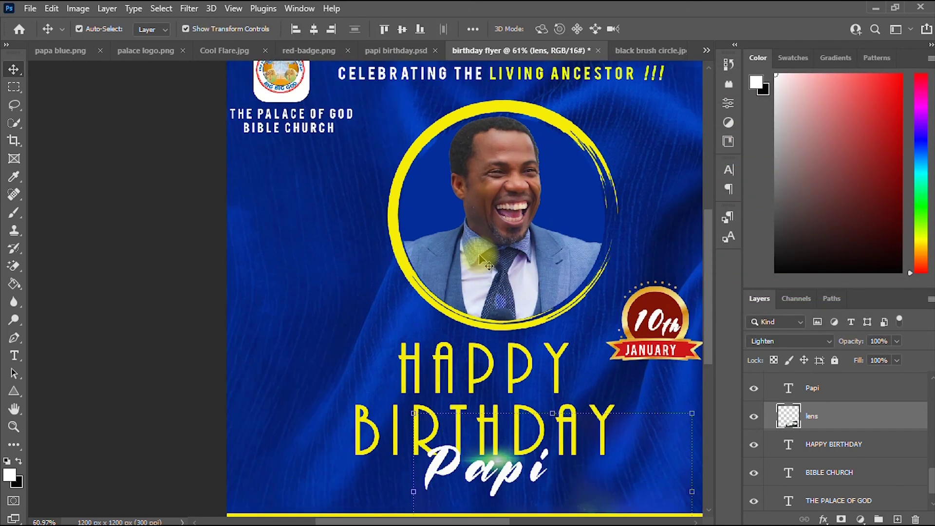
Select the lens layer and drag the green glow over the 'a' in Papi.
left_click_drag(710, 322, 504, 363)
left_click(778, 428)
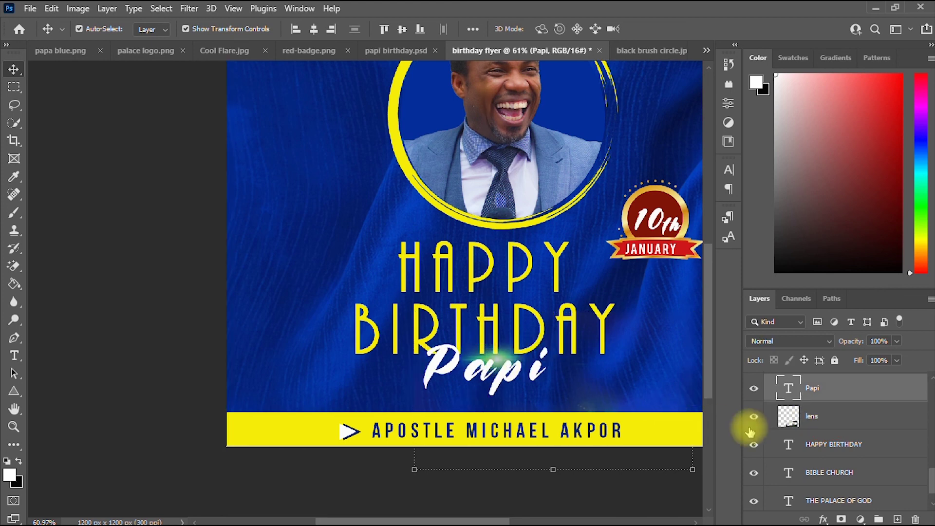
left_click(831, 419)
left_click_drag(600, 369, 494, 363)
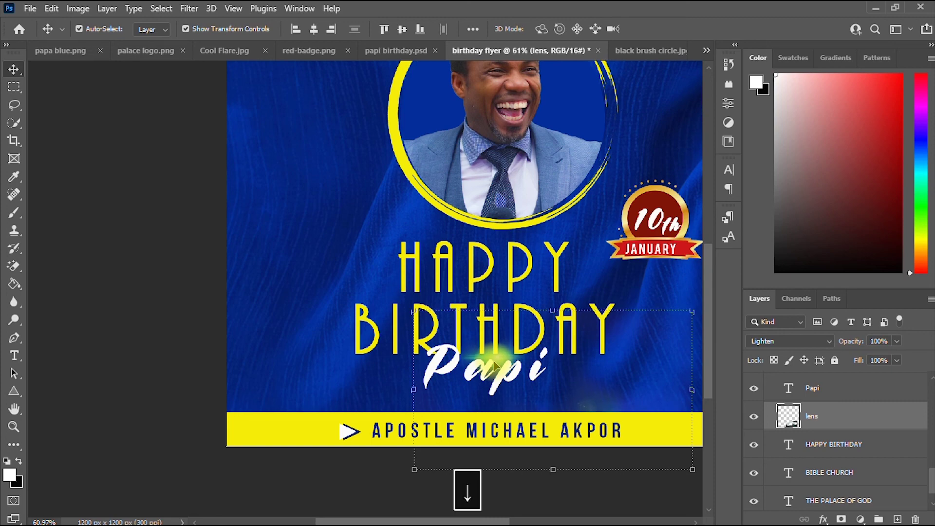
scroll(494, 365, "down", 5)
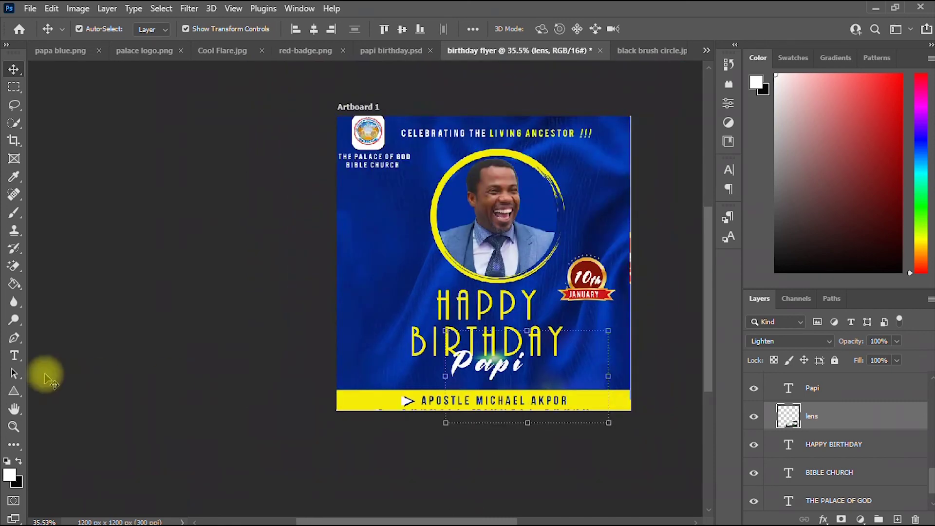
Zoom and pan out to view the whole finished birthday flyer.
left_click(14, 409)
scroll(257, 303, "up", 2)
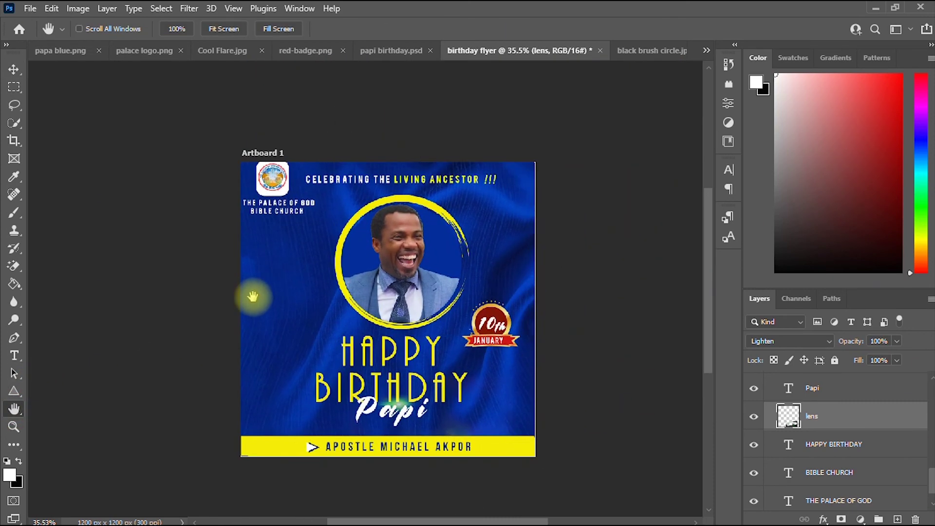
scroll(253, 295, "up", 2)
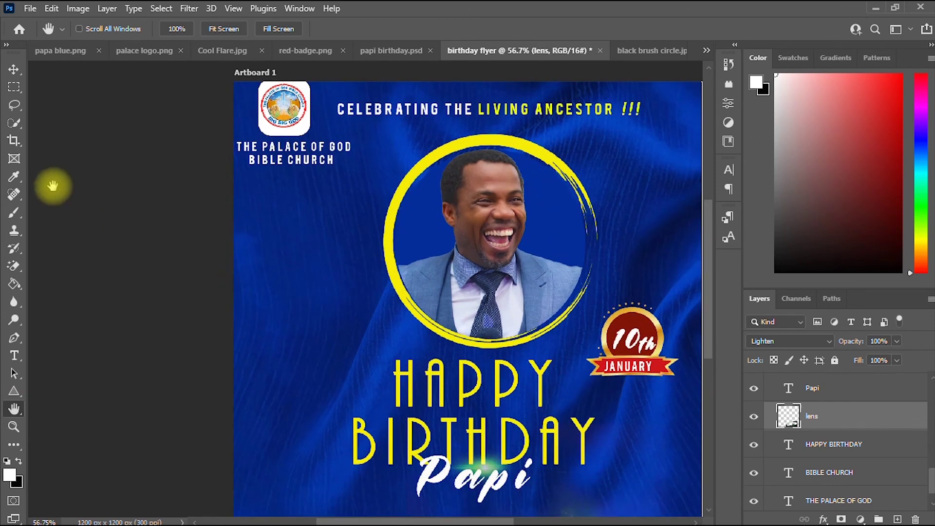
scroll(253, 213, "down", 3)
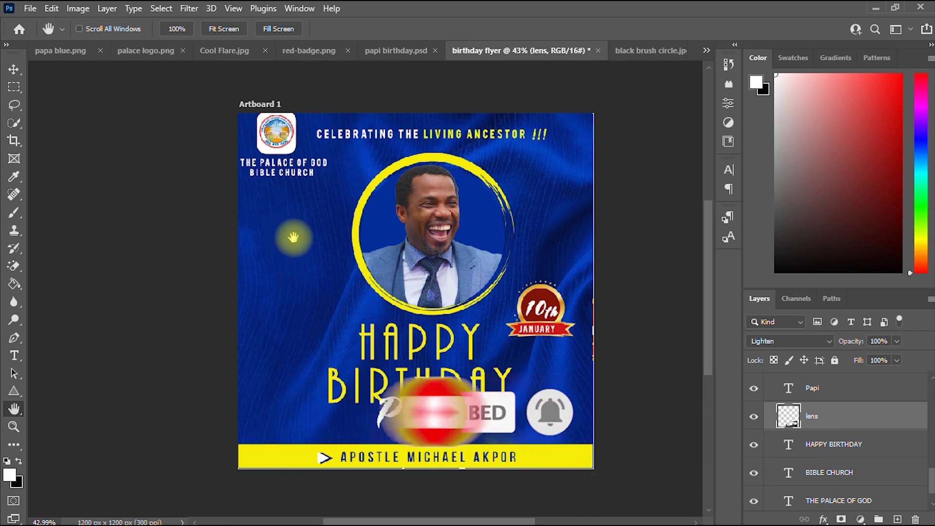
scroll(290, 237, "up", 3)
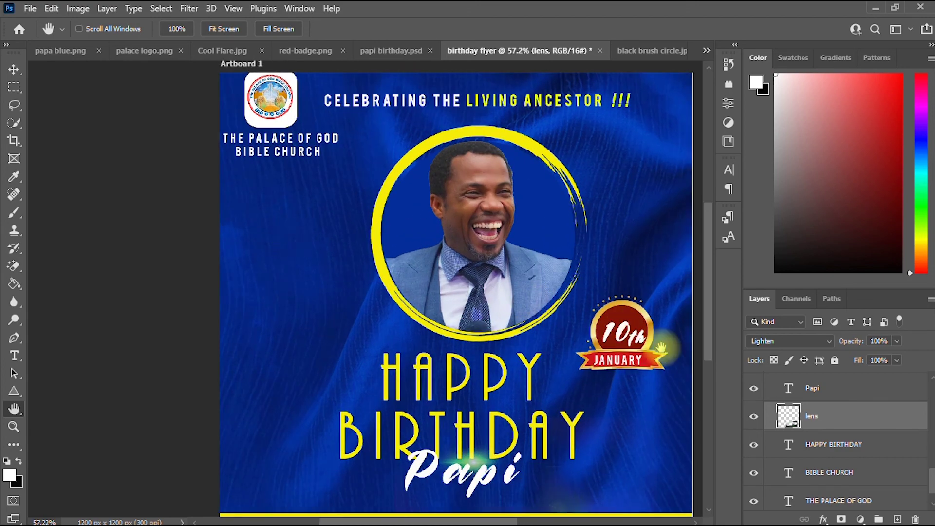
left_click_drag(473, 324, 395, 341)
scroll(310, 309, "down", 3)
scroll(394, 341, "up", 1)
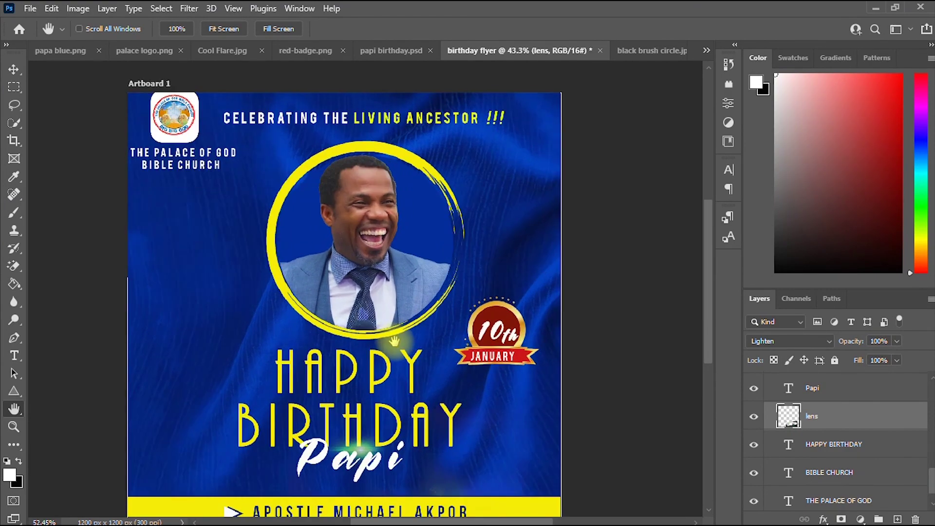
scroll(394, 338, "down", 3)
scroll(392, 336, "up", 5)
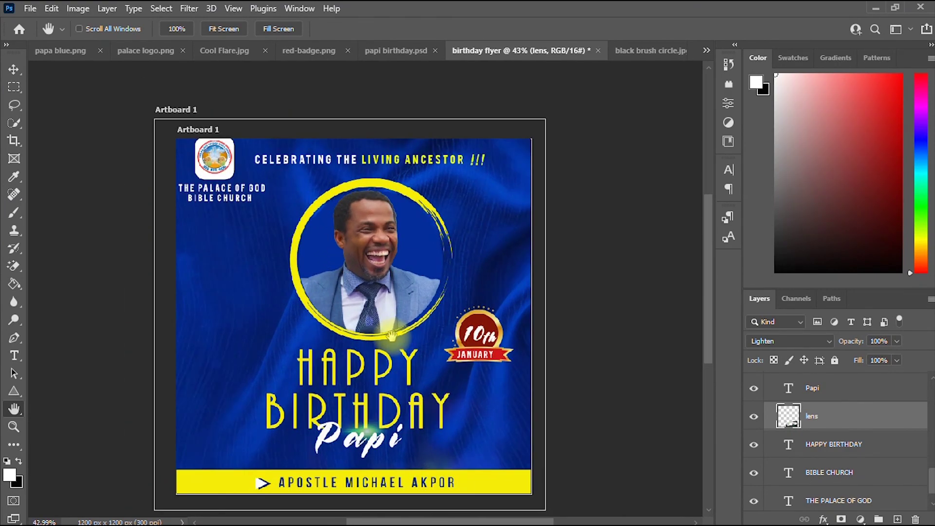